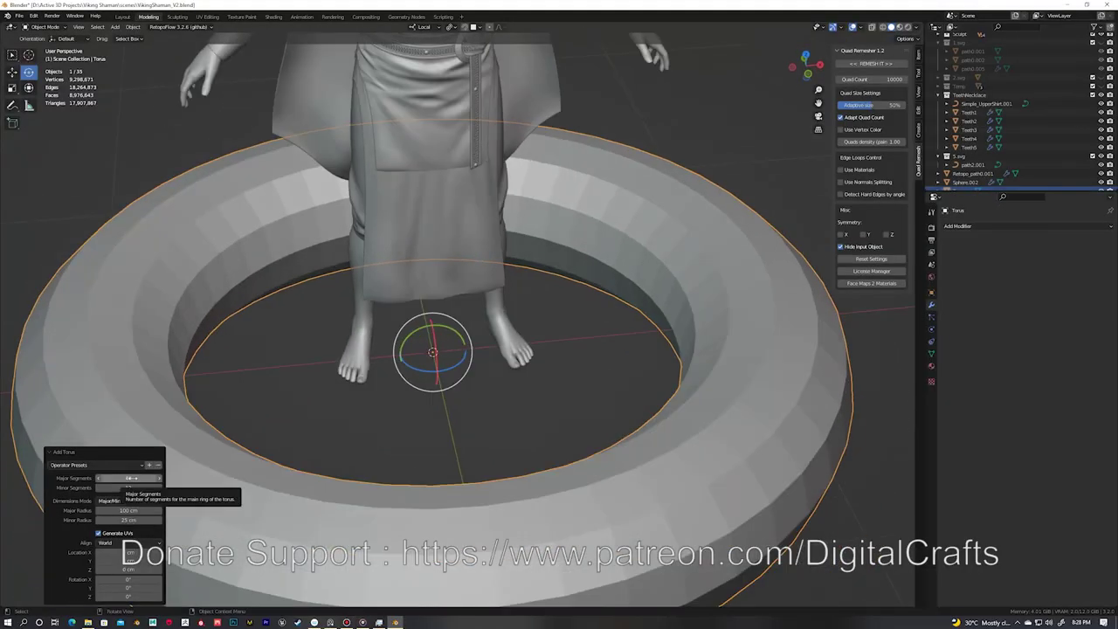
Step: Add a torus with a 110 cm major radius and scale it down into a small ring
key(Tab)
text(110)
key(Return)
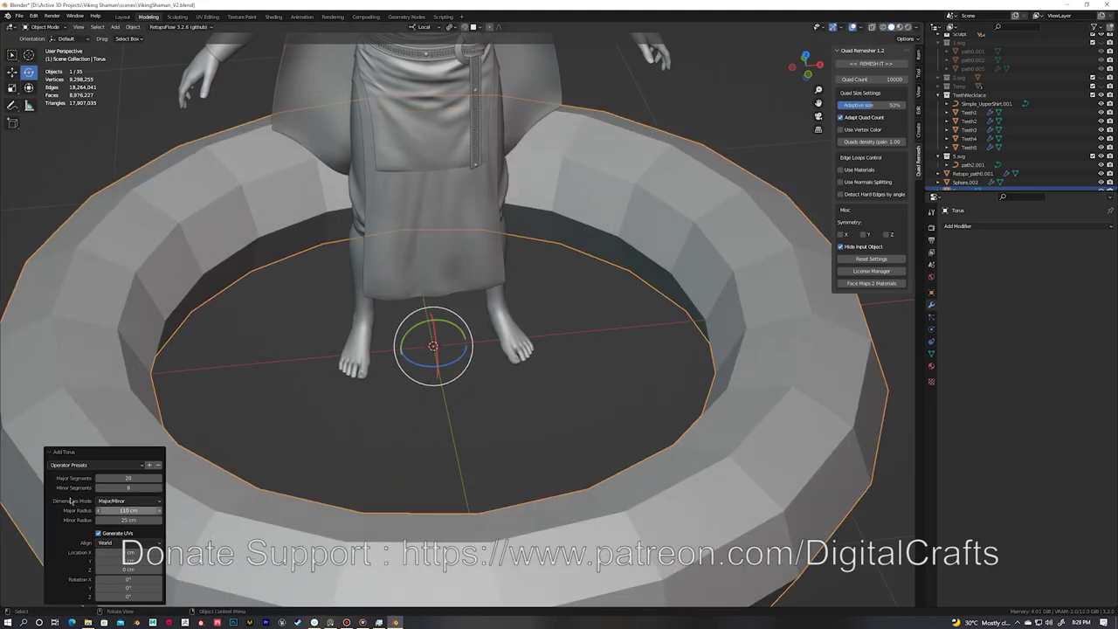
key(s)
click(99, 387)
key(Tab)
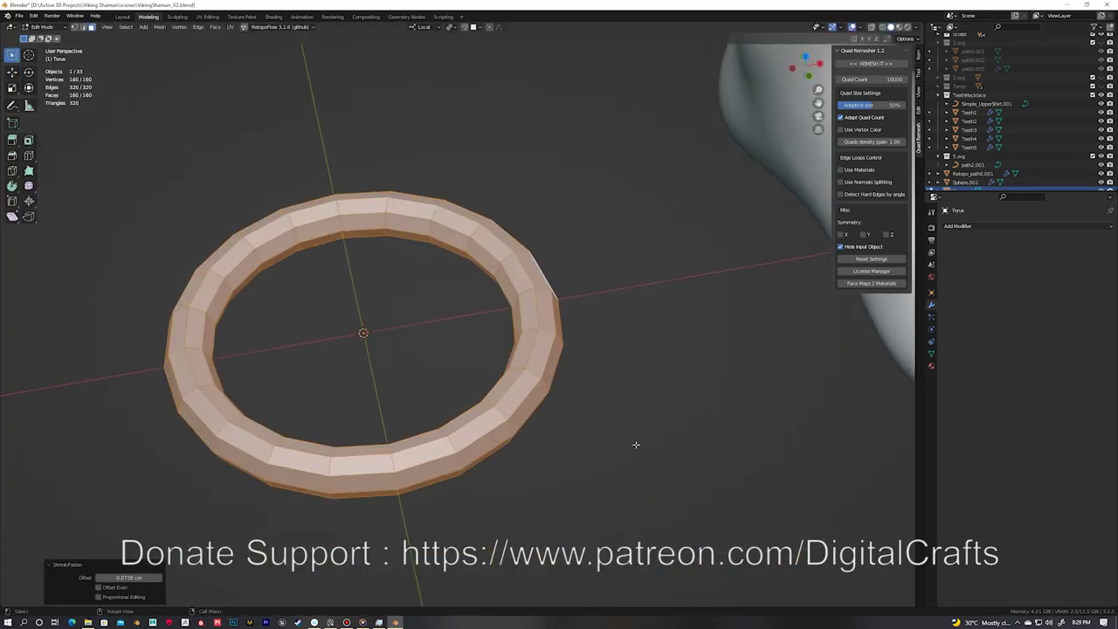
key(Tab)
Step: Make a linked copy of the ring, resize it and slide it along local X under the medallion
scroll(425, 304, down, 5)
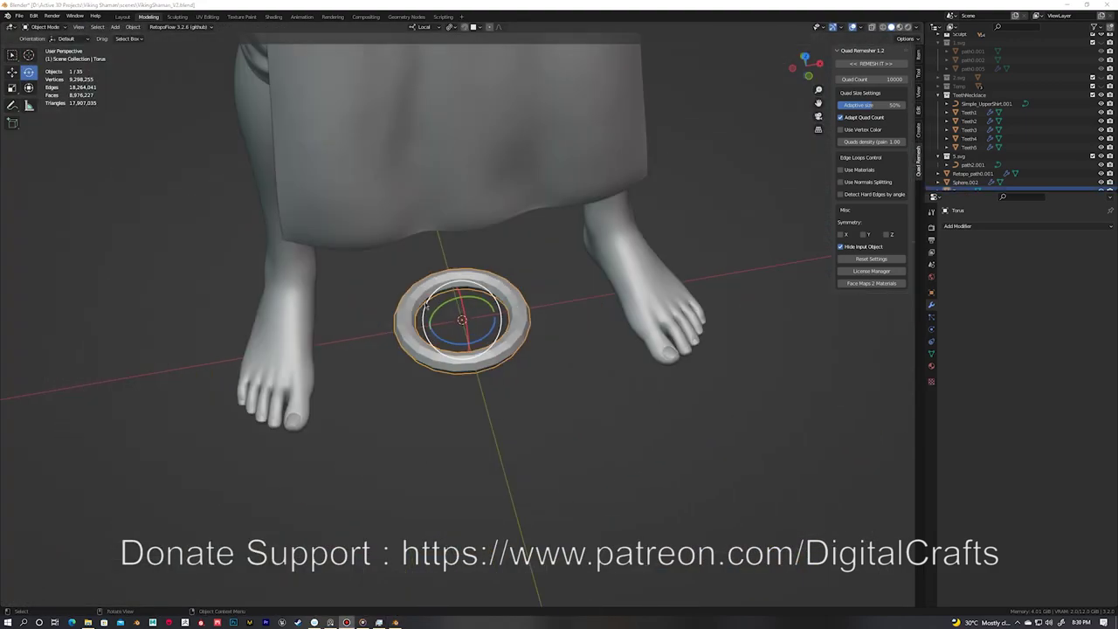
key(alt+d)
scroll(373, 338, down, 3)
key(ctrl+shift+Tab)
key(Tab)
key(KP_Decimal)
key(s)
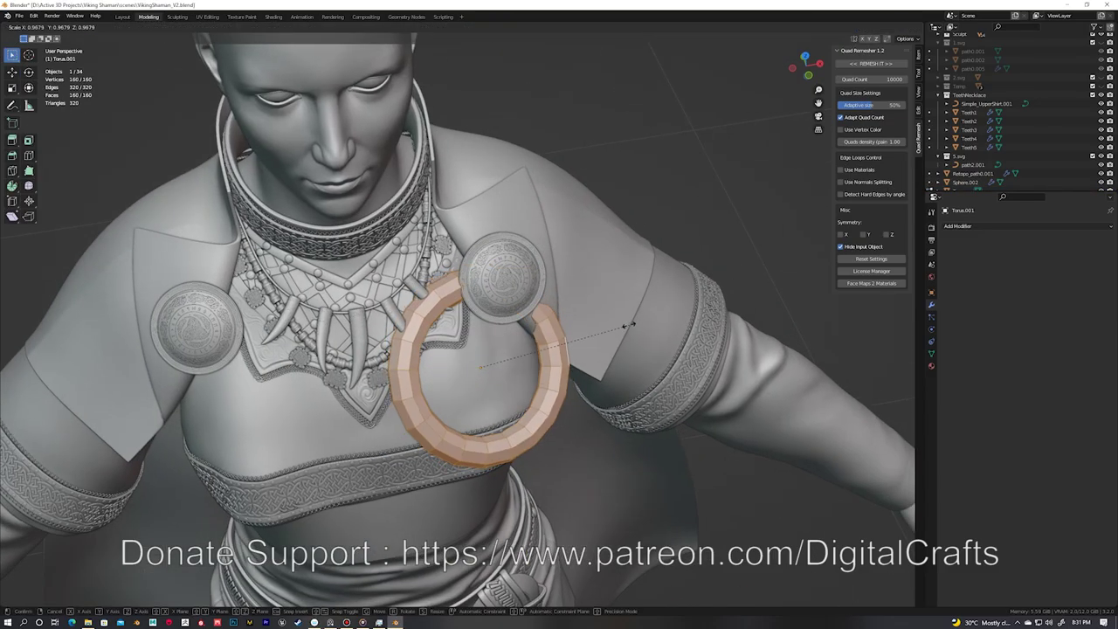
scroll(538, 316, up, 5)
key(g)
key(x)
key(x)
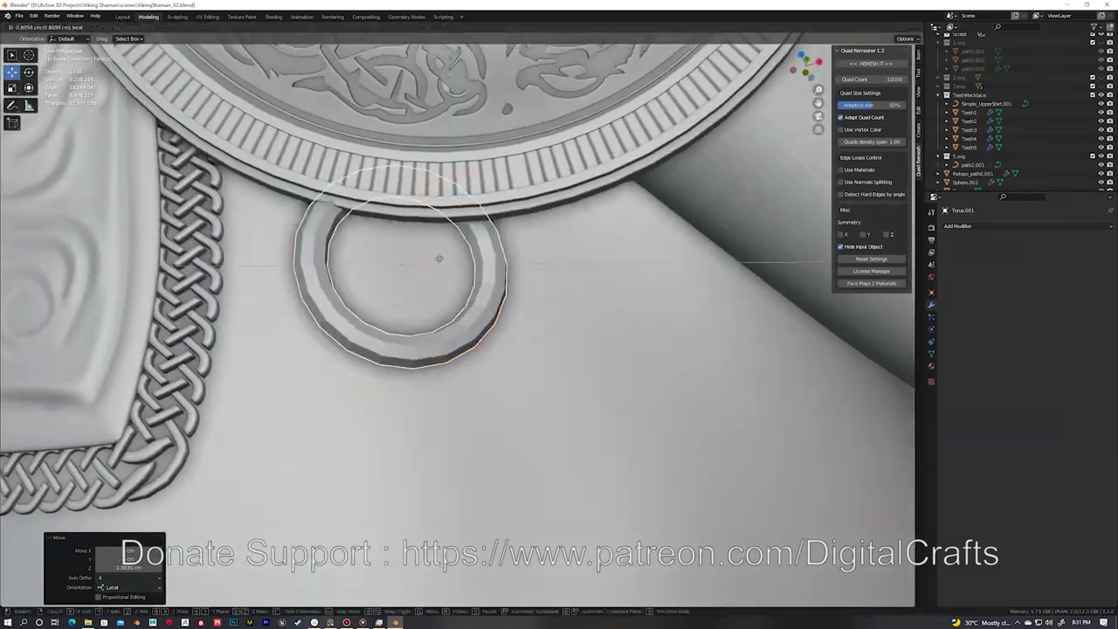
click(408, 279)
middle_drag(407, 279, 506, 208)
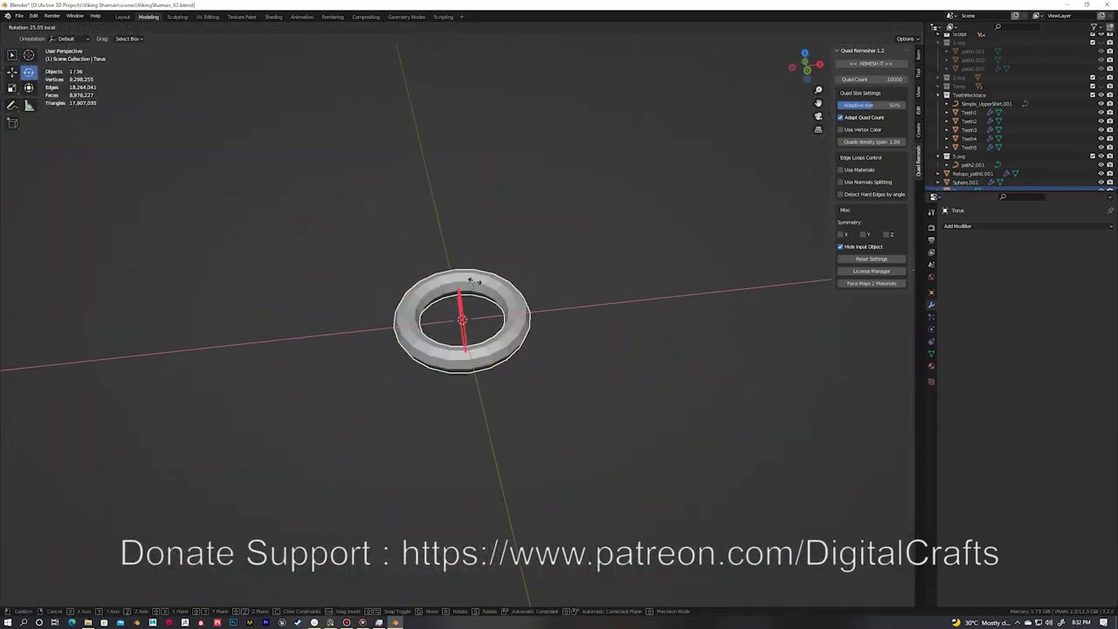
Step: Finish the ring's rotation, save, then try a UV sphere and delete it
click(474, 280)
key(ctrl+s)
key(shift+a)
click(582, 328)
drag(126, 523, 166, 523)
click(398, 398)
key(Delete)
Step: Add a new UV sphere bead, scale it down and place it beside the ring along X
key(shift+a)
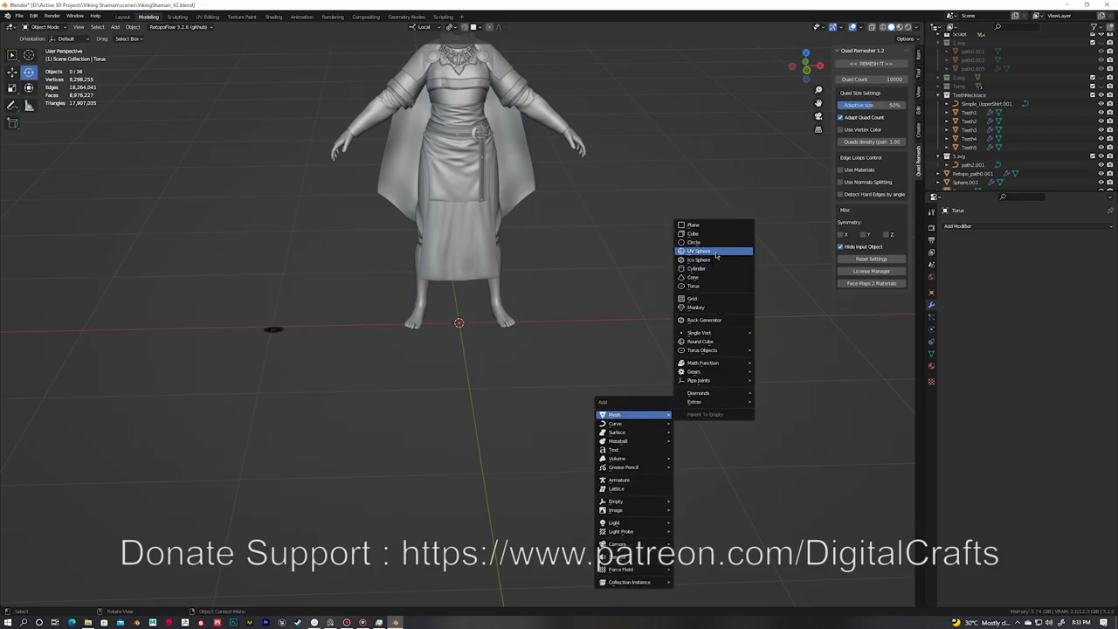
click(716, 252)
key(s)
scroll(548, 353, down, 5)
key(g)
key(x)
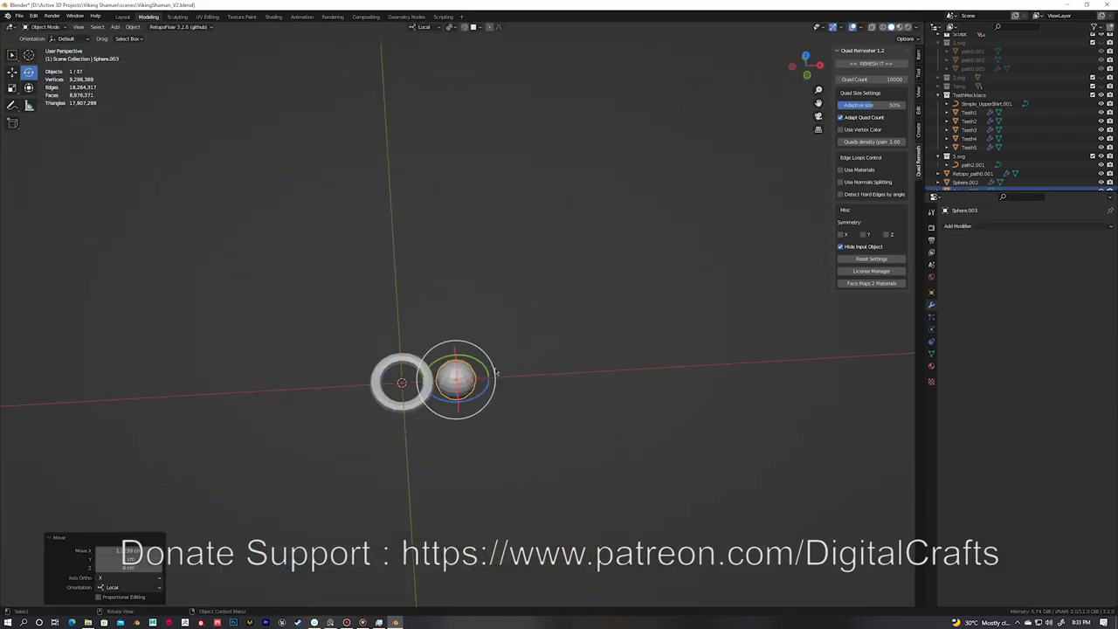
click(548, 349)
scroll(548, 349, up, 4)
middle_drag(548, 349, 515, 353)
click(551, 414)
scroll(631, 361, down, 3)
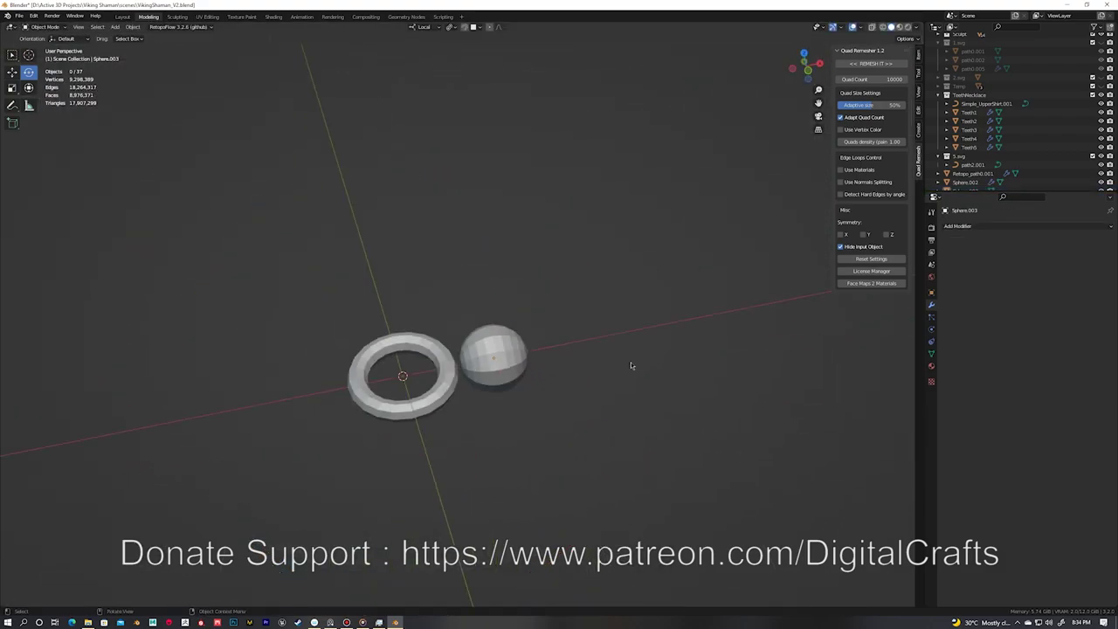
Step: Add a low-vertex cylinder (4) at the ring and zero the ring's rotation so it lies flat
key(shift+a)
click(559, 330)
text(4)
key(Return)
scroll(387, 307, down, 5)
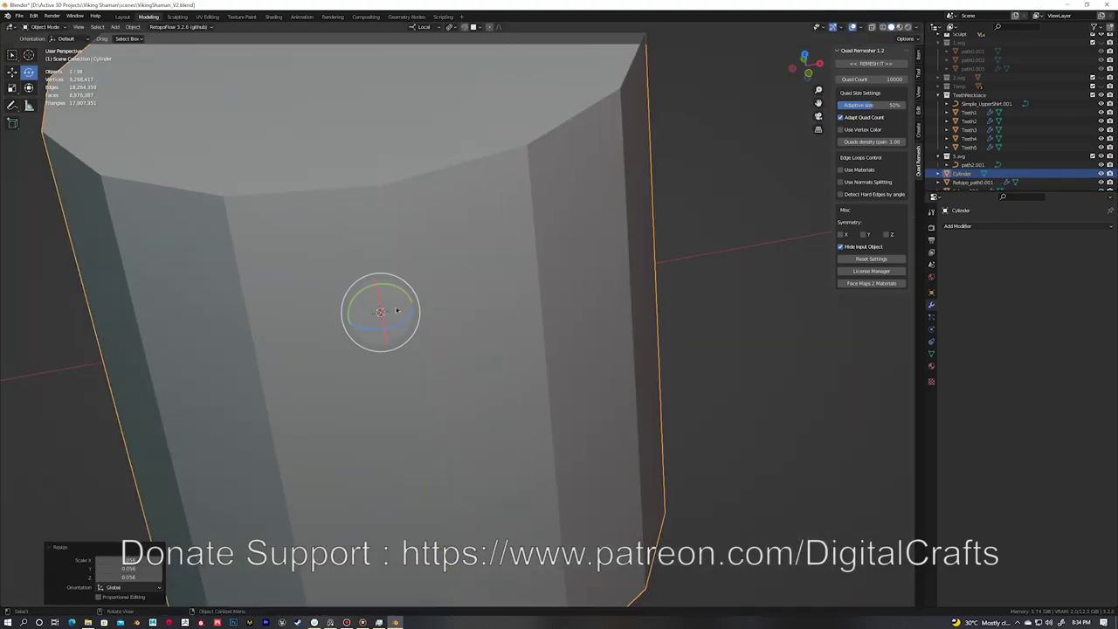
middle_drag(387, 307, 363, 348)
click(364, 348)
text(0)
key(Return)
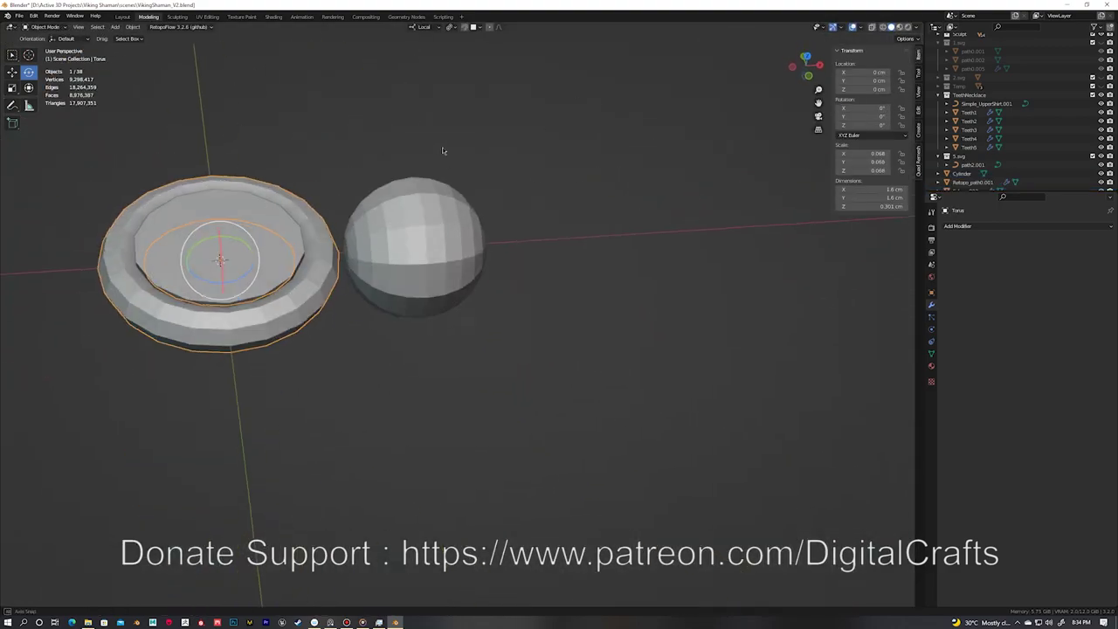
Step: Shape the cylinder into an upright disc spacer: flatten on Z, rotate Y 90, shrink, scale local X
click(961, 172)
key(g)
key(x)
key(s)
key(z)
click(518, 258)
text(ry90)
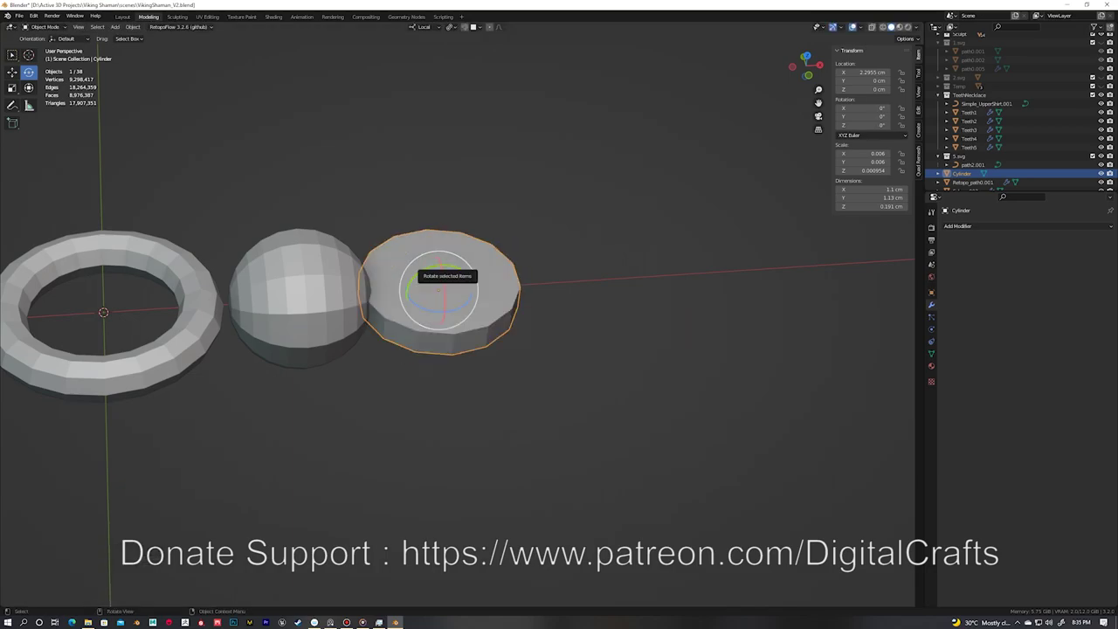
key(Return)
key(s)
click(511, 255)
key(s)
key(x)
key(x)
click(511, 250)
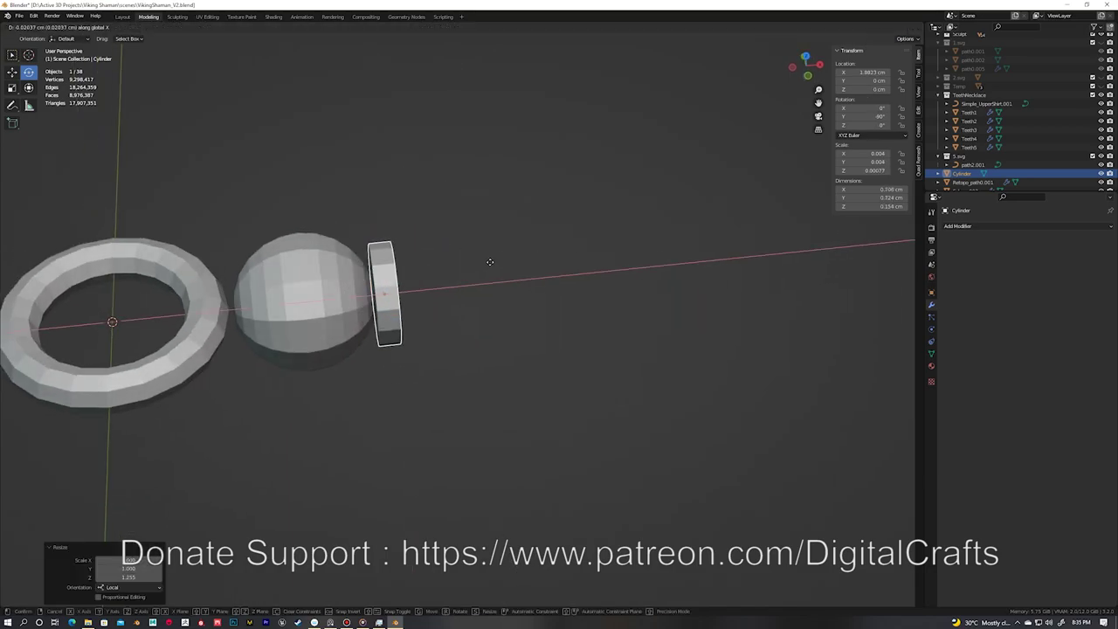
Step: Reset a bead's location, re-centre the beads in view and duplicate a bead along X
scroll(492, 259, up, 2)
right_click(407, 257)
scroll(580, 256, down, 2)
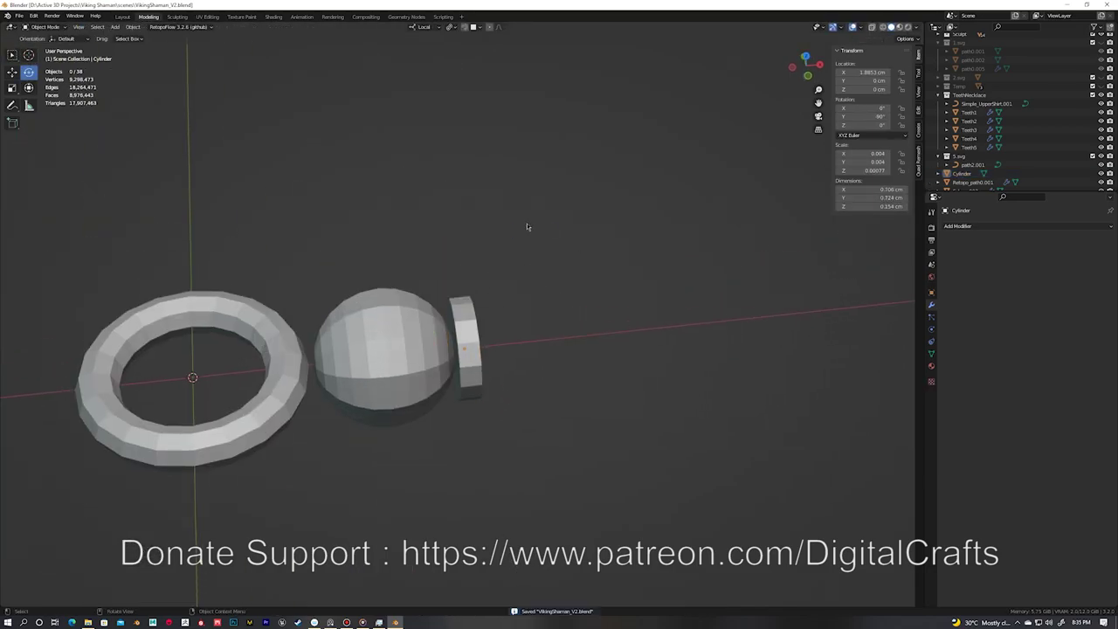
key(alt+g)
shift+middle_drag(407, 161, 556, 153)
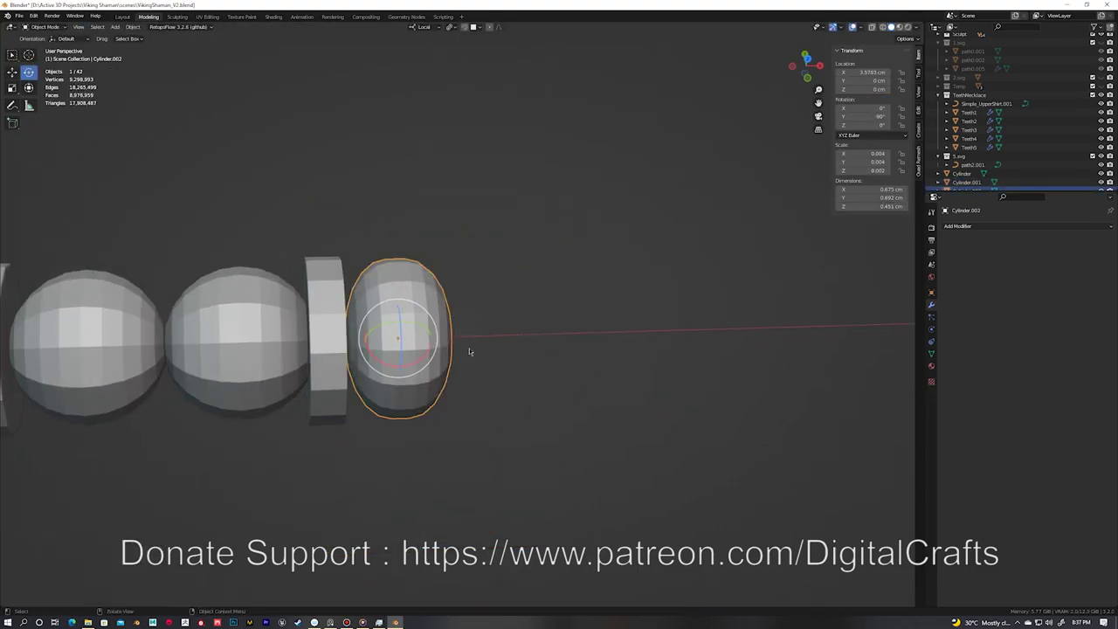
key(shift+d)
key(x)
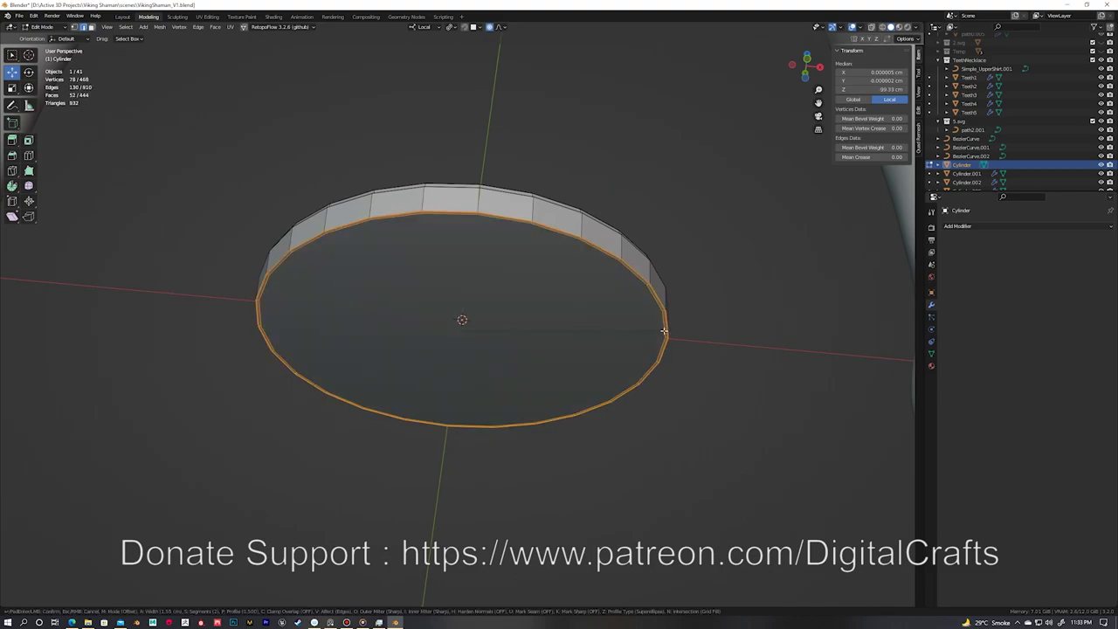
Step: Import the Celtic knot SVG, convert the curve to a mesh and remesh it into quads
click(18, 16)
click(288, 219)
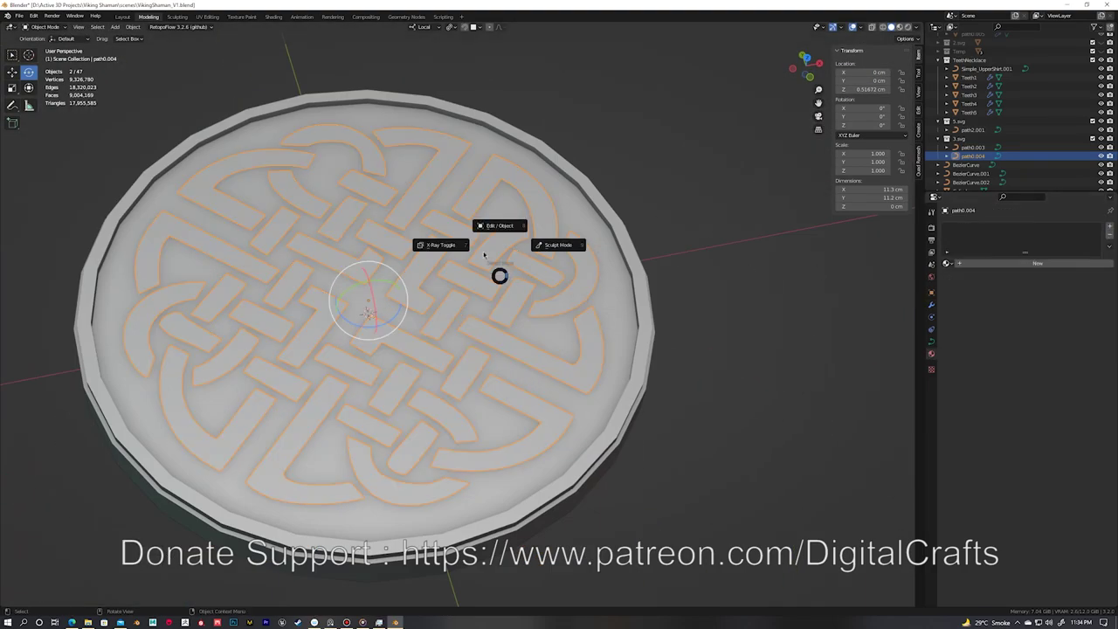
click(550, 247)
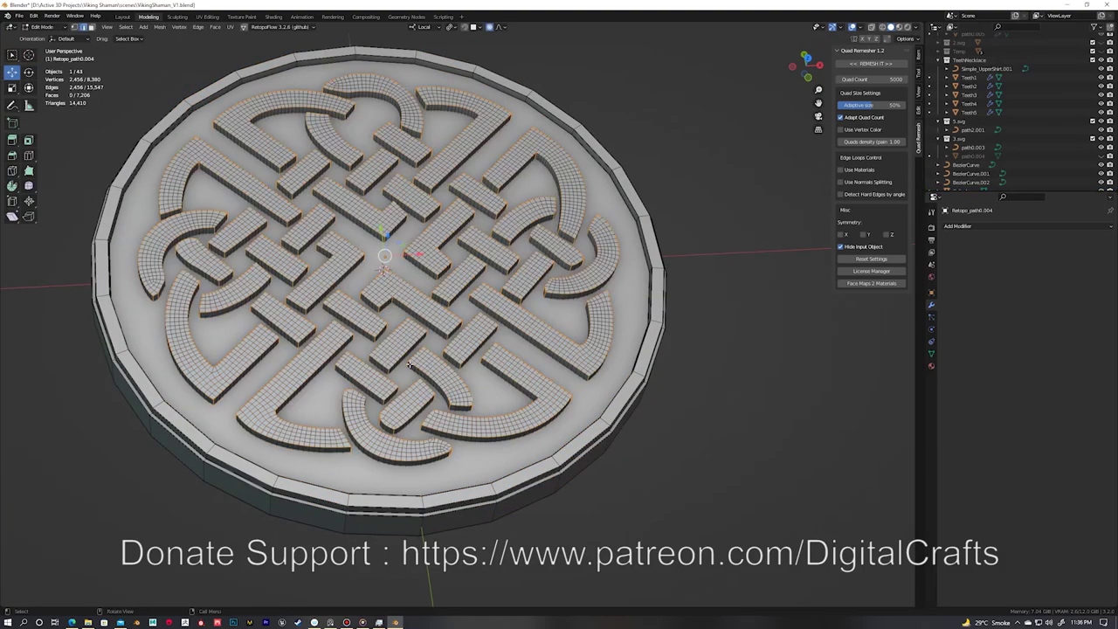
click(871, 64)
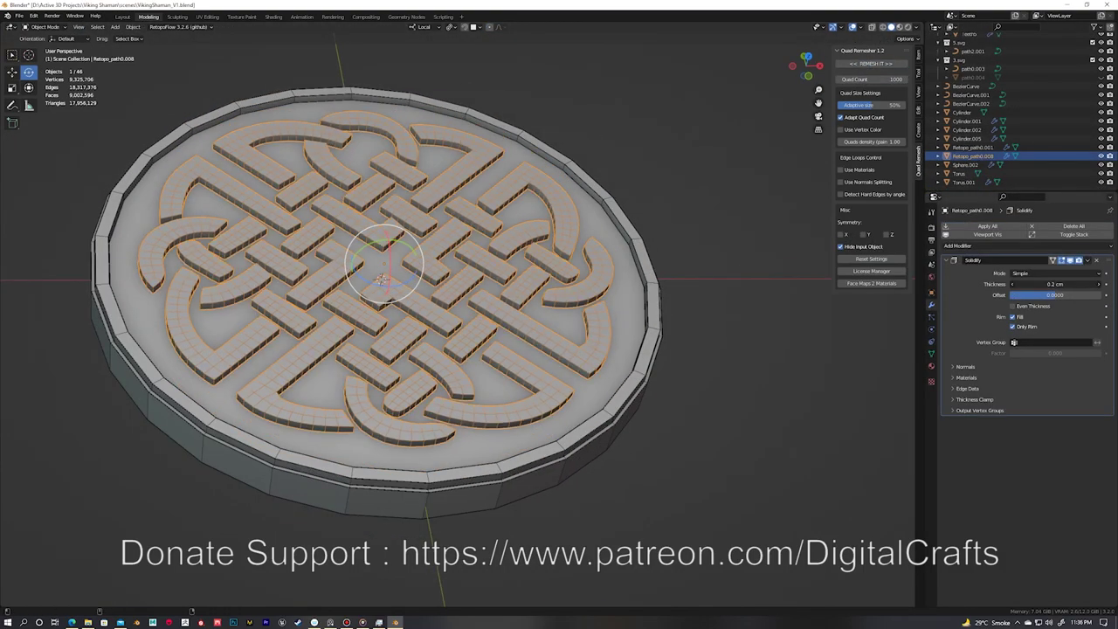
key(ctrl+Tab)
Step: Scale the knot disc and move the original into the Temp collection
click(444, 319)
middle_drag(713, 312, 472, 297)
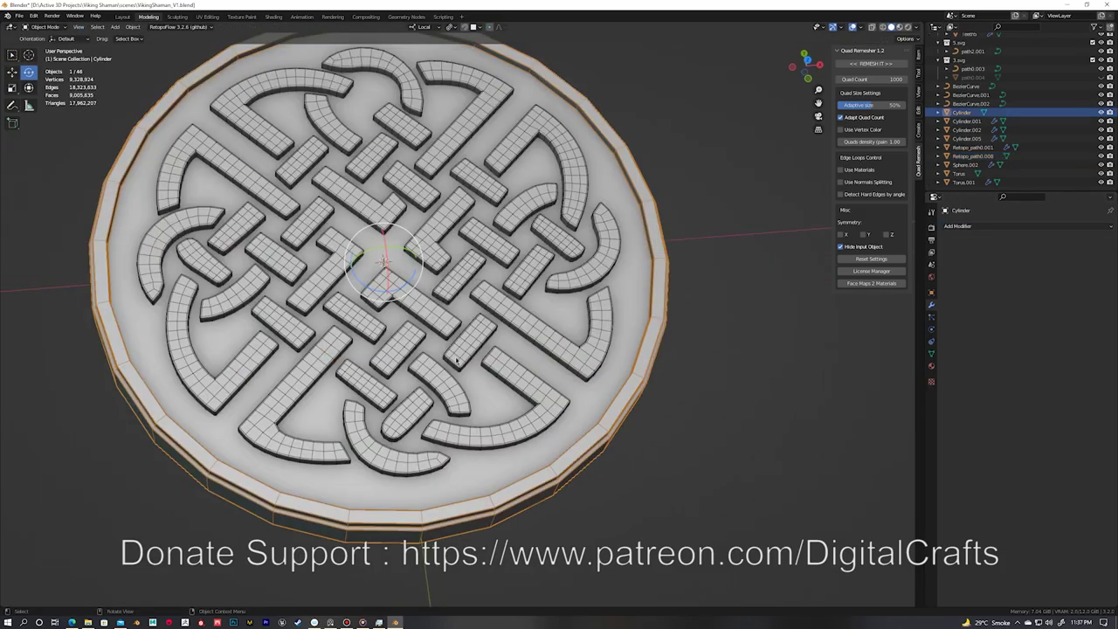
scroll(471, 297, down, 5)
scroll(472, 297, down, 5)
scroll(444, 337, up, 10)
key(shift+a)
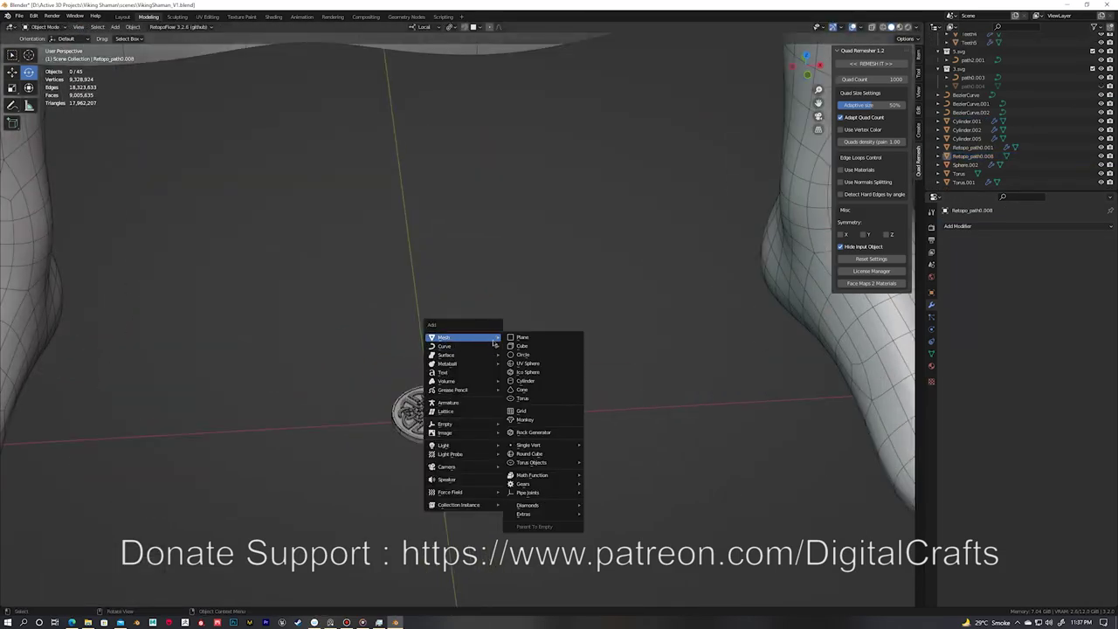
click(410, 411)
scroll(411, 411, down, 5)
key(s)
click(194, 468)
Step: Duplicate the knot coin onto the chest necklace, checking from the side, and add a second beside it
scroll(463, 349, down, 4)
key(g)
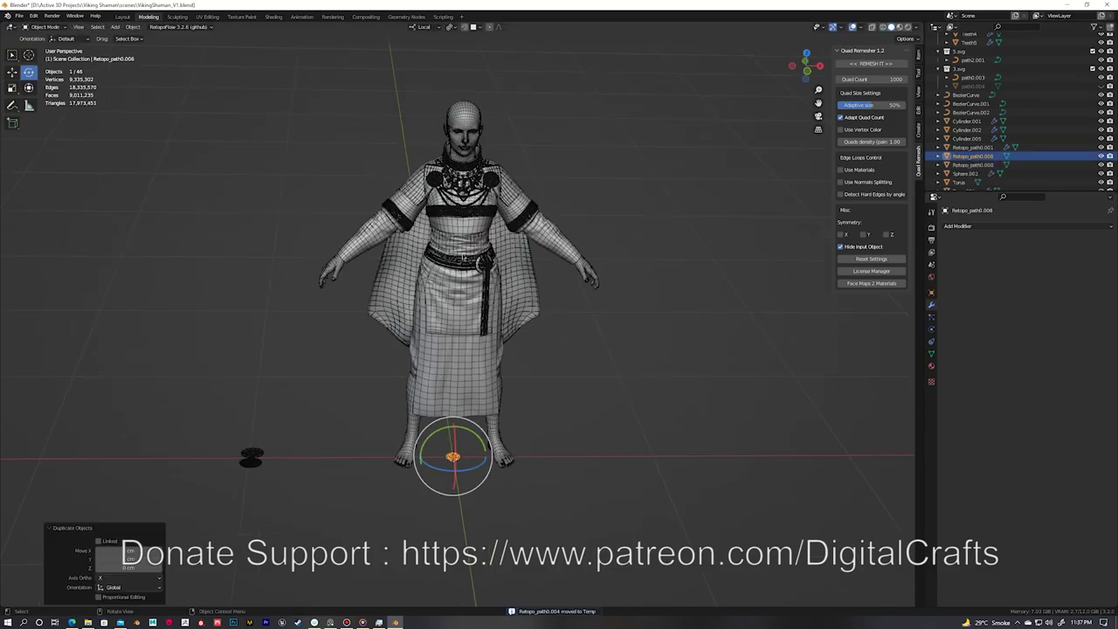
scroll(436, 358, up, 10)
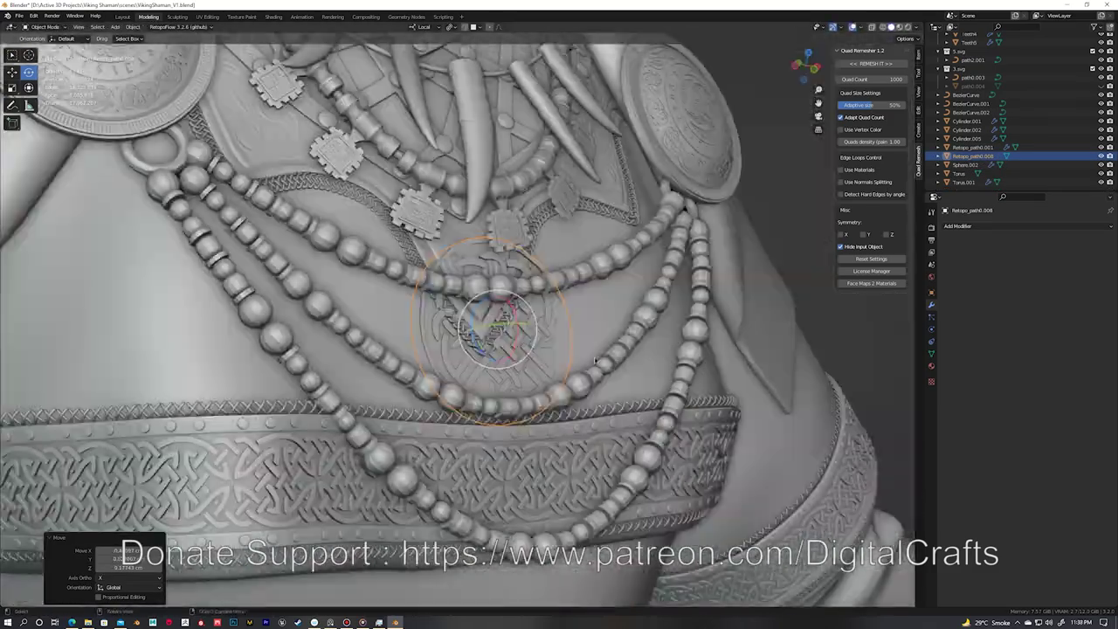
click(366, 307)
shift+middle_drag(367, 306, 519, 306)
key(grave)
click(507, 357)
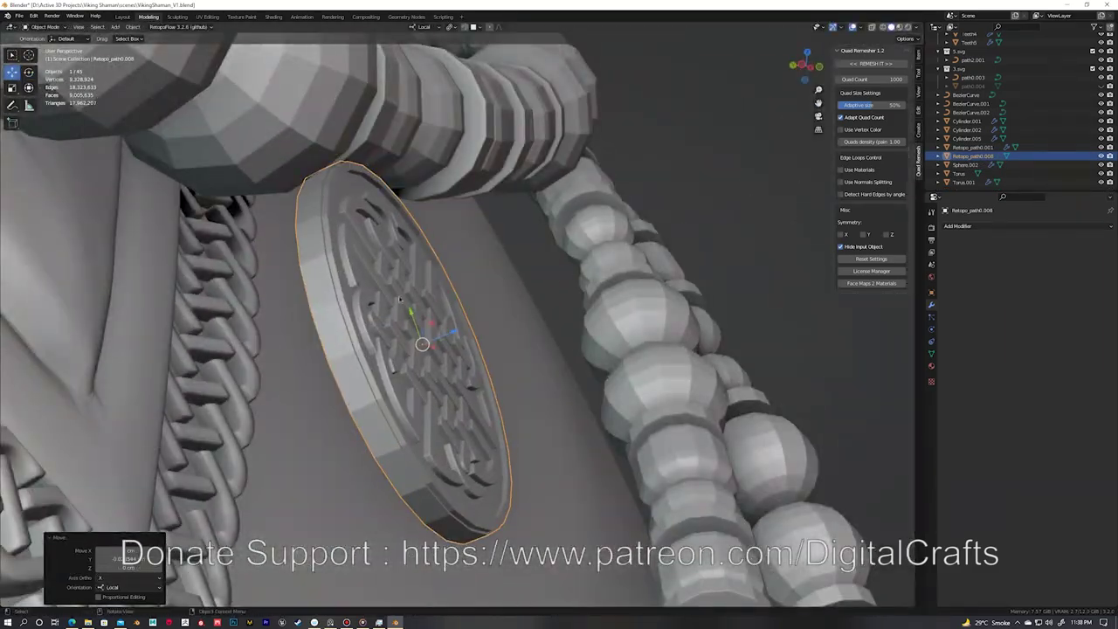
middle_drag(506, 358, 461, 303)
key(KP_1)
click(492, 324)
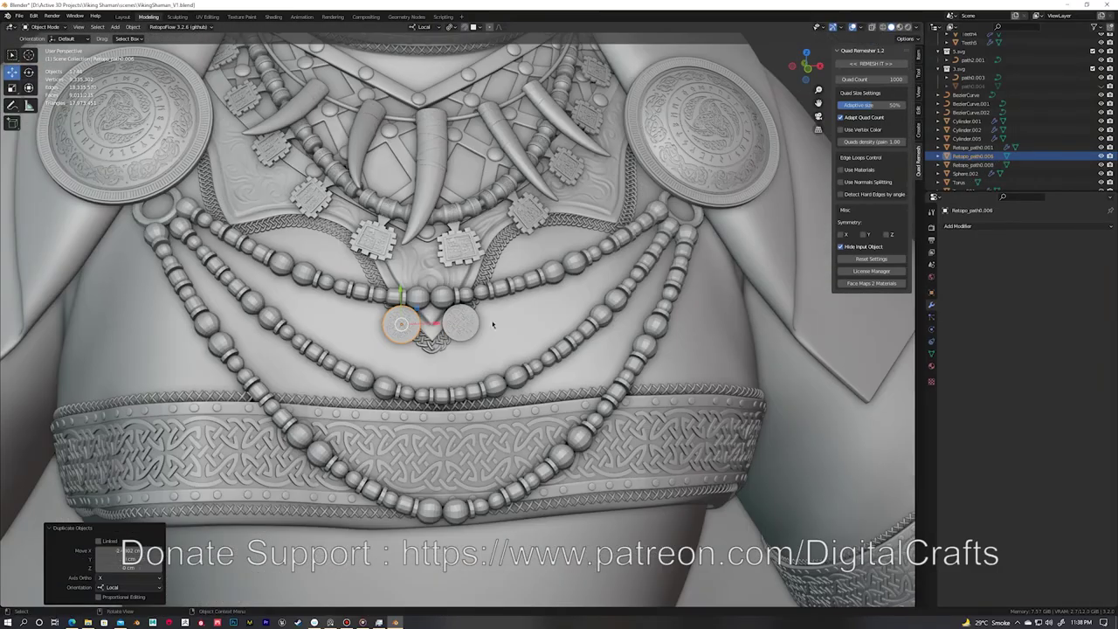
Step: Duplicate another knot coin and place it on the belt
key(shift+d)
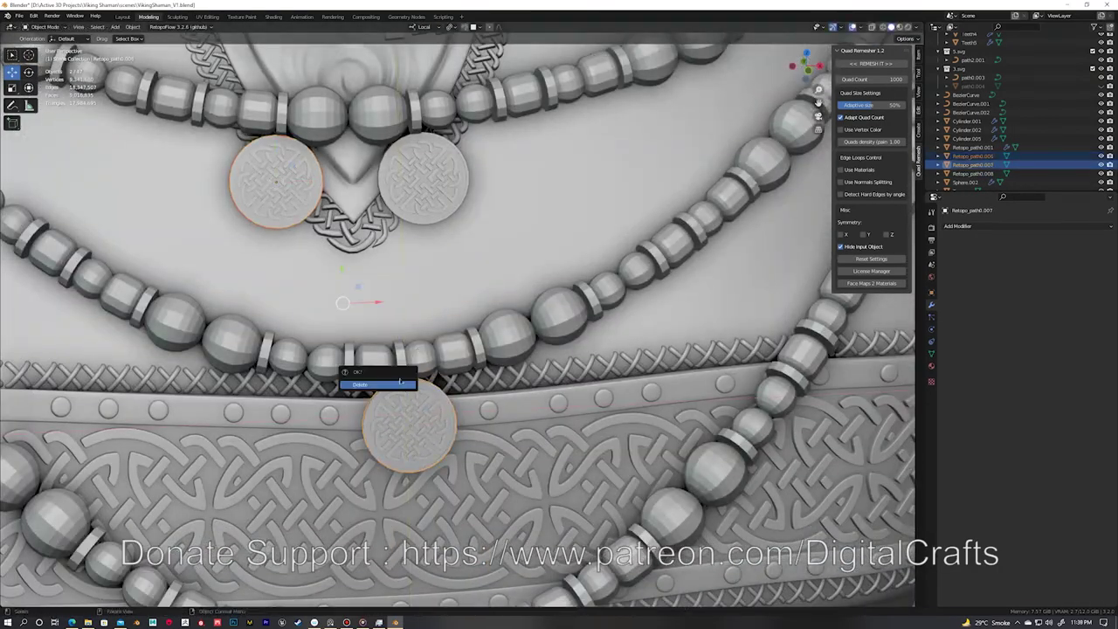
middle_drag(350, 262, 286, 373)
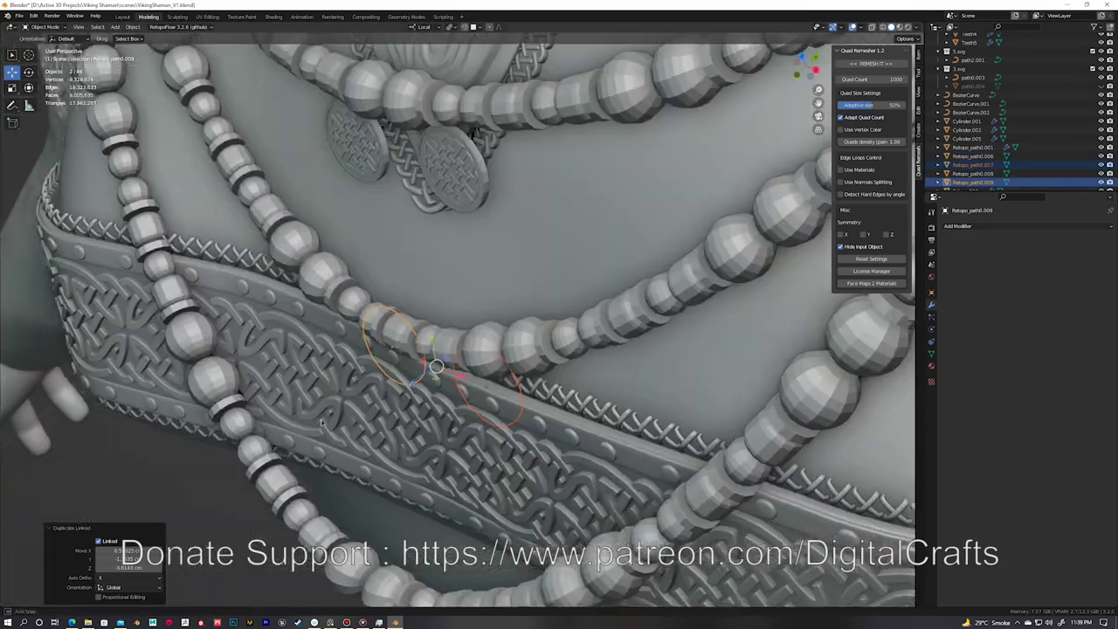
key(g)
click(286, 373)
middle_drag(255, 379, 338, 321)
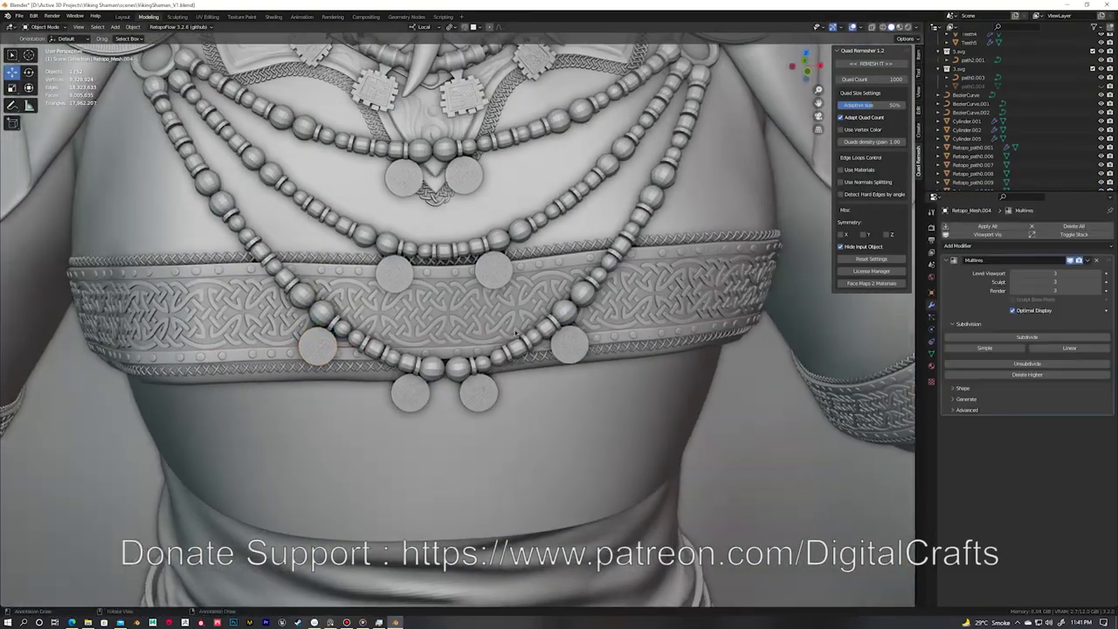
Step: Save, then edit BezierCurve.002's control points so the coin necklace drapes across the chest
key(ctrl+s)
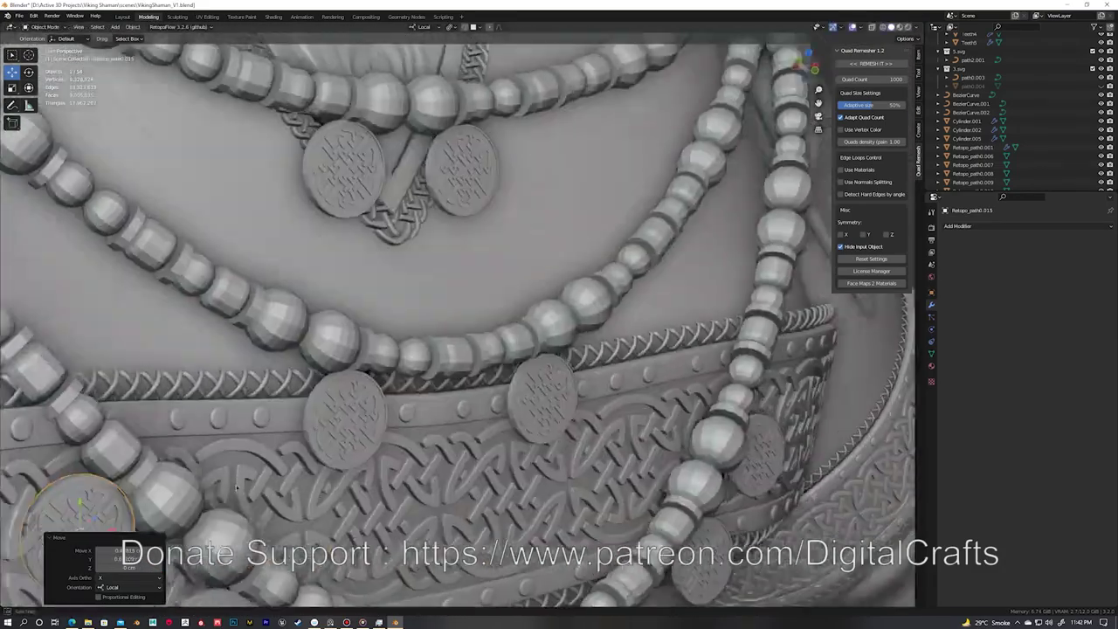
middle_drag(236, 487, 268, 332)
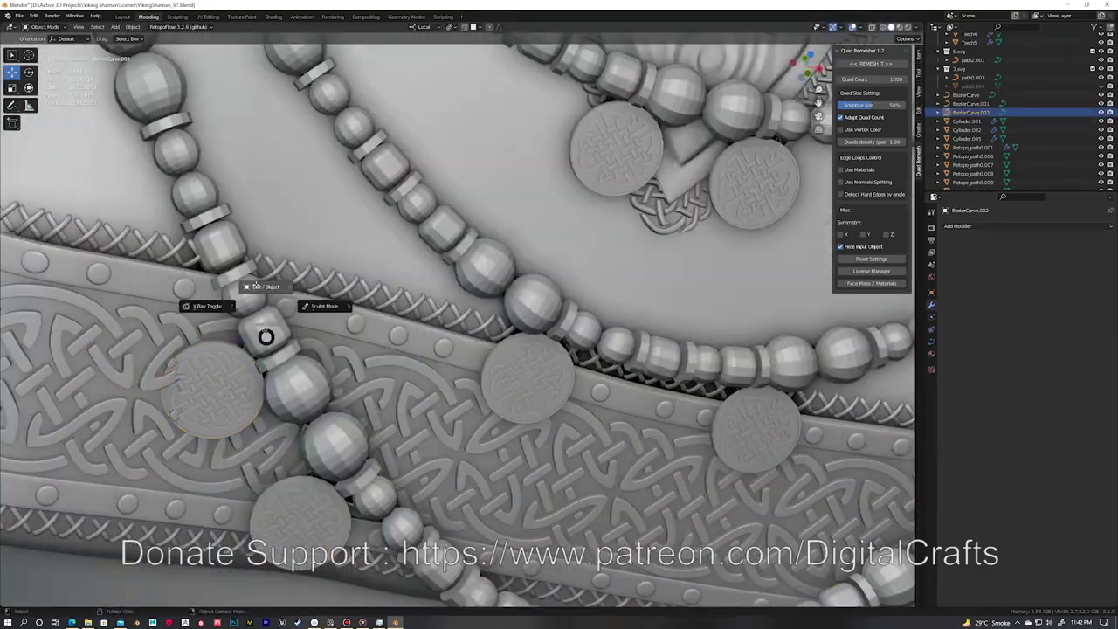
click(473, 427)
key(Tab)
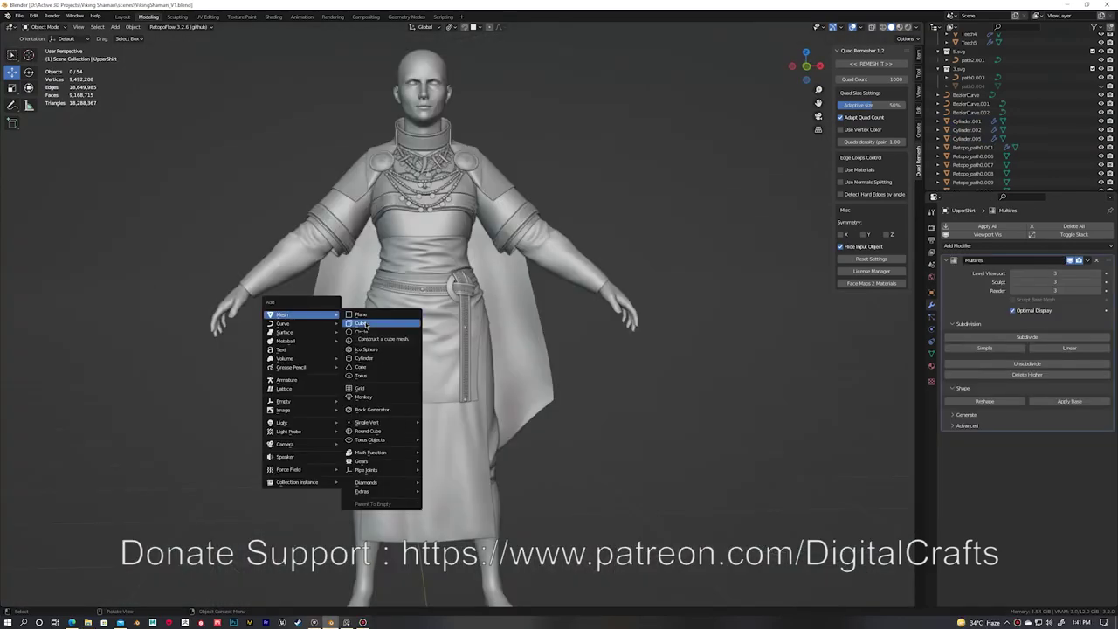
click(364, 358)
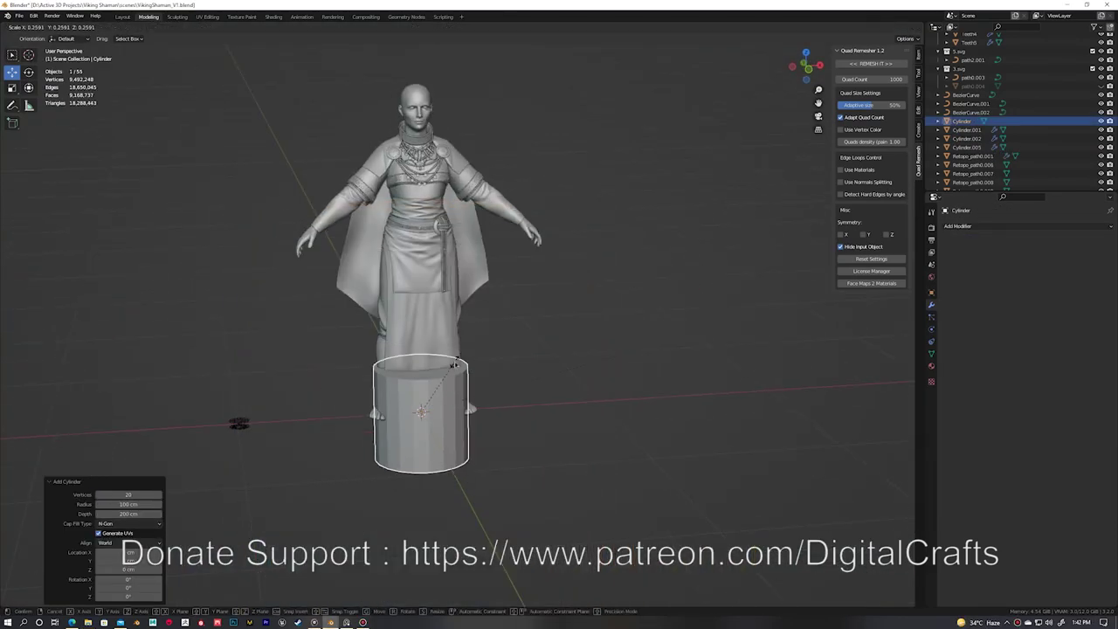
Step: Bevel the cylinder's sunken top into a shallow dished coin and save
click(507, 367)
key(Tab)
mouse_move(539, 277)
middle_down()
mouse_move(506, 247)
mouse_move(611, 289)
mouse_move(599, 375)
mouse_move(632, 364)
middle_up()
scroll(662, 303, up, 3)
key(ctrl+b)
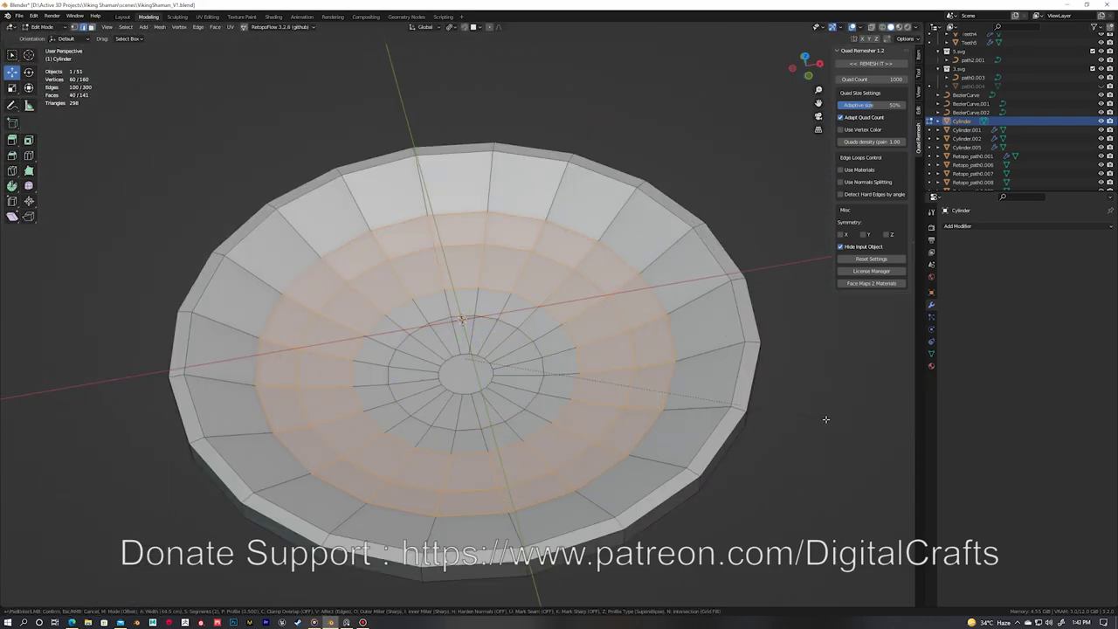
click(826, 420)
mouse_move(825, 420)
middle_down()
mouse_move(444, 375)
mouse_move(342, 443)
mouse_move(524, 461)
middle_up()
key(Tab)
key(ctrl+s)
Step: Add a second cylinder, shrink it and stretch it along Z into a thin bar
key(shift+a)
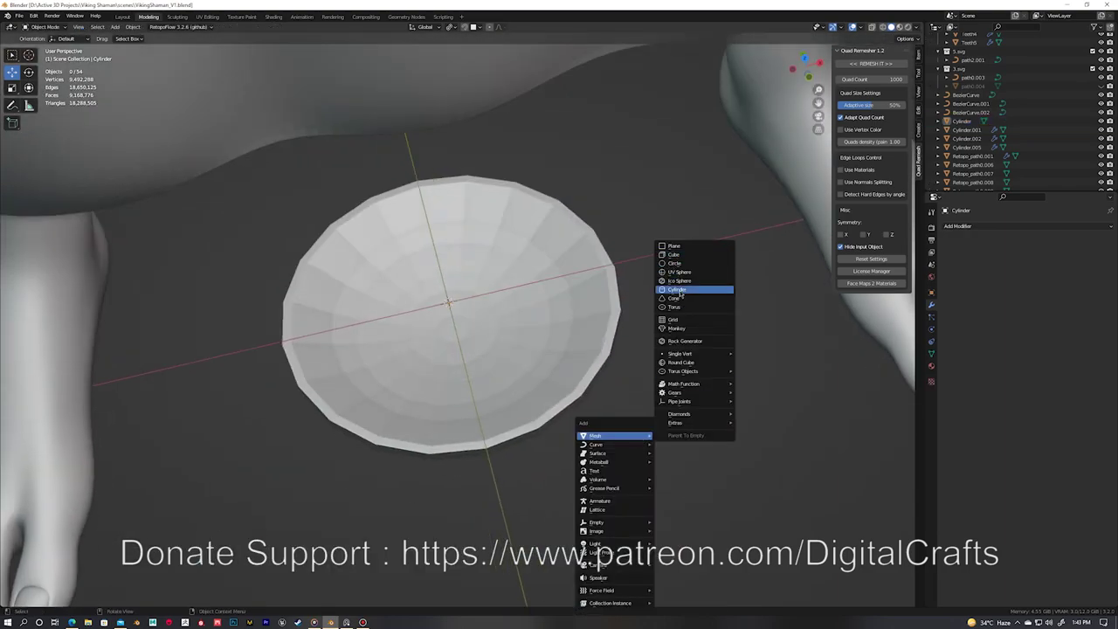
click(677, 289)
key(s)
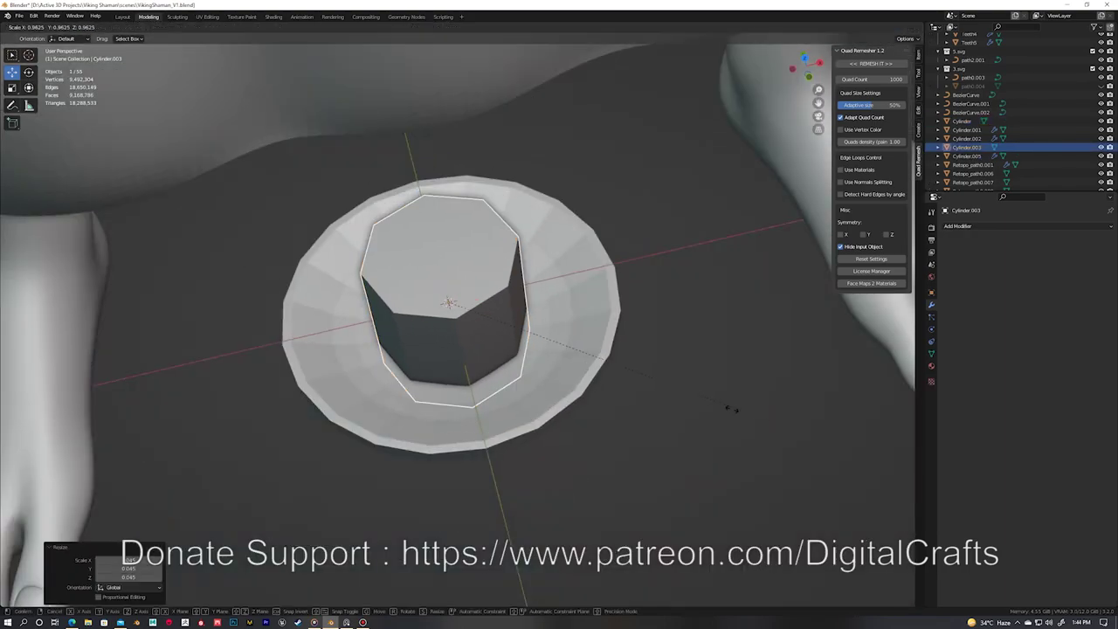
click(435, 281)
scroll(435, 281, up, 5)
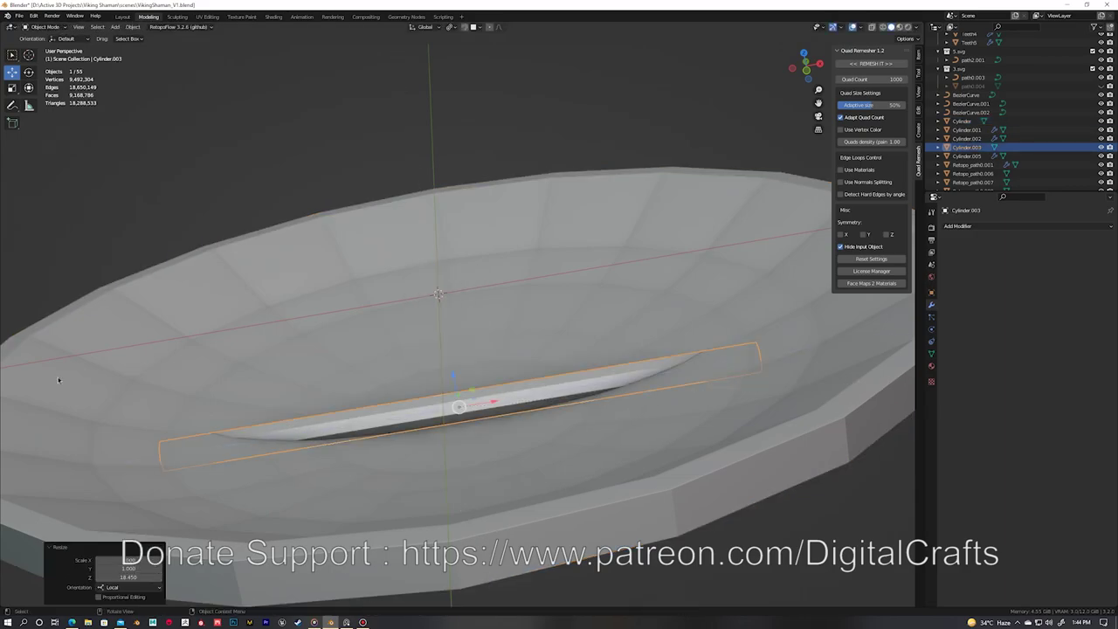
scroll(102, 366, down, 4)
key(s)
key(z)
click(451, 309)
scroll(476, 419, down, 3)
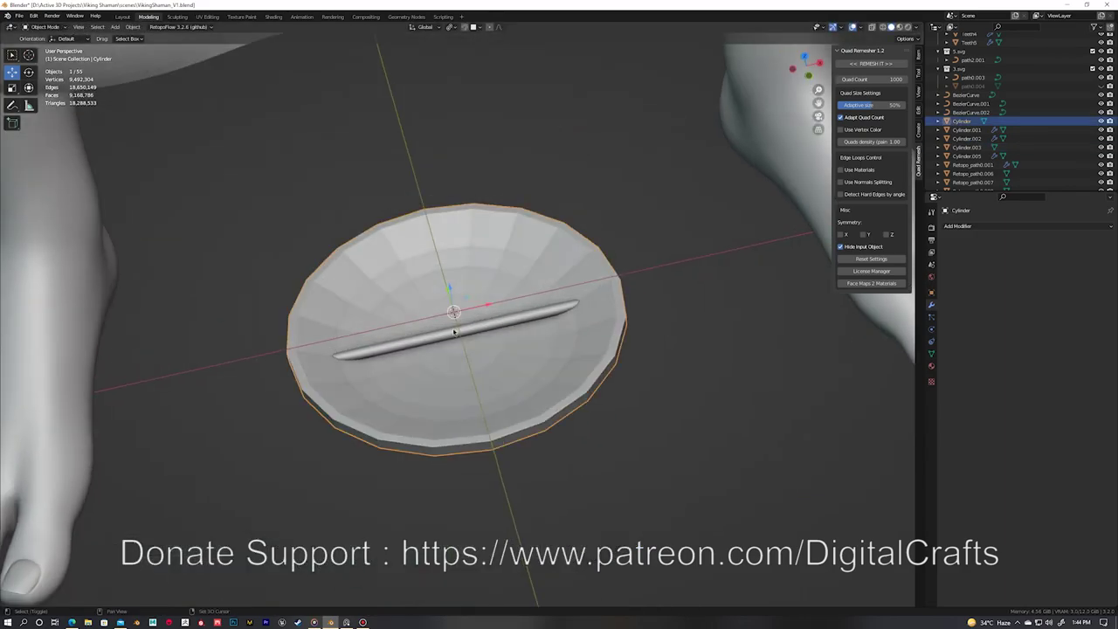
scroll(476, 420, down, 3)
click(476, 420)
key(Tab)
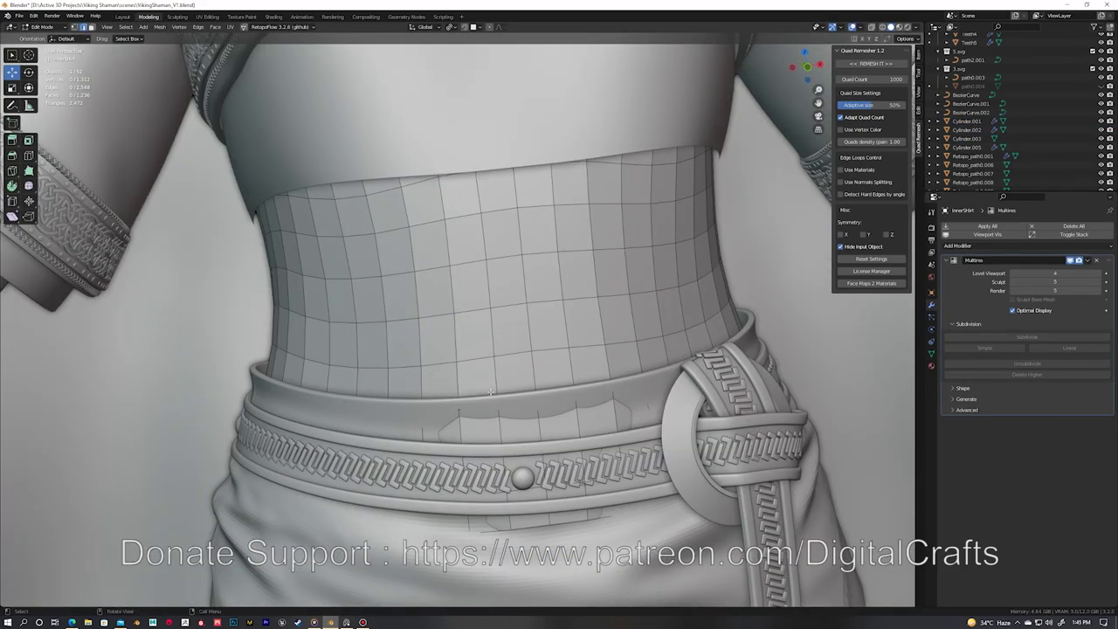
Step: Remove the Multires from waist loop InnerShirt.002, convert it to a curve and scale it outward
key(Tab)
key(shift+z)
click(503, 406)
click(1095, 261)
right_click(399, 397)
click(411, 444)
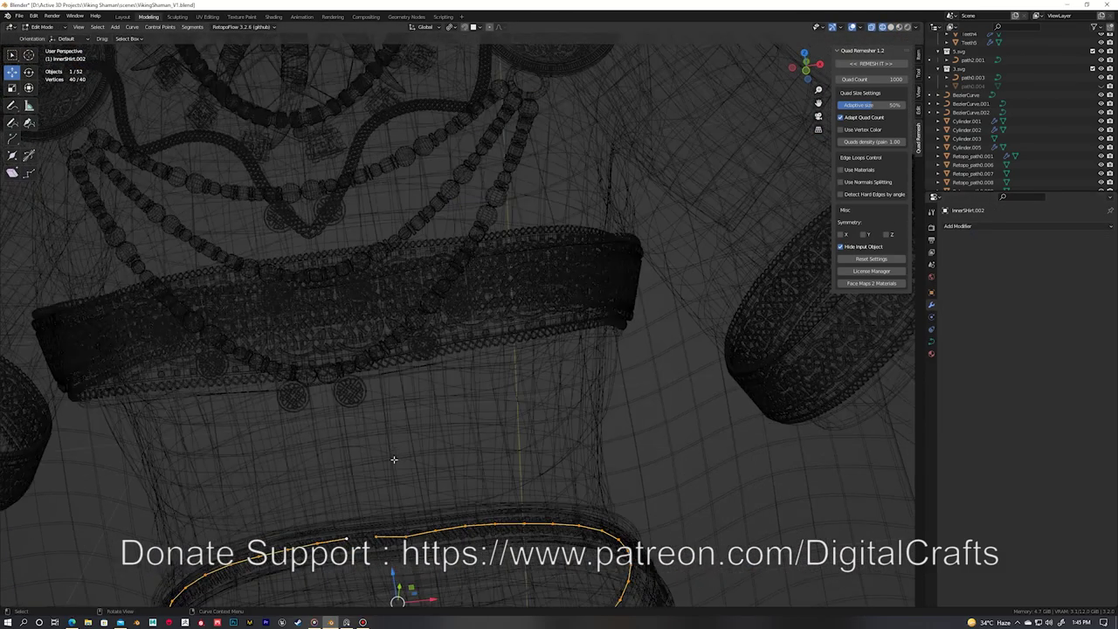
key(Tab)
key(shift+z)
key(s)
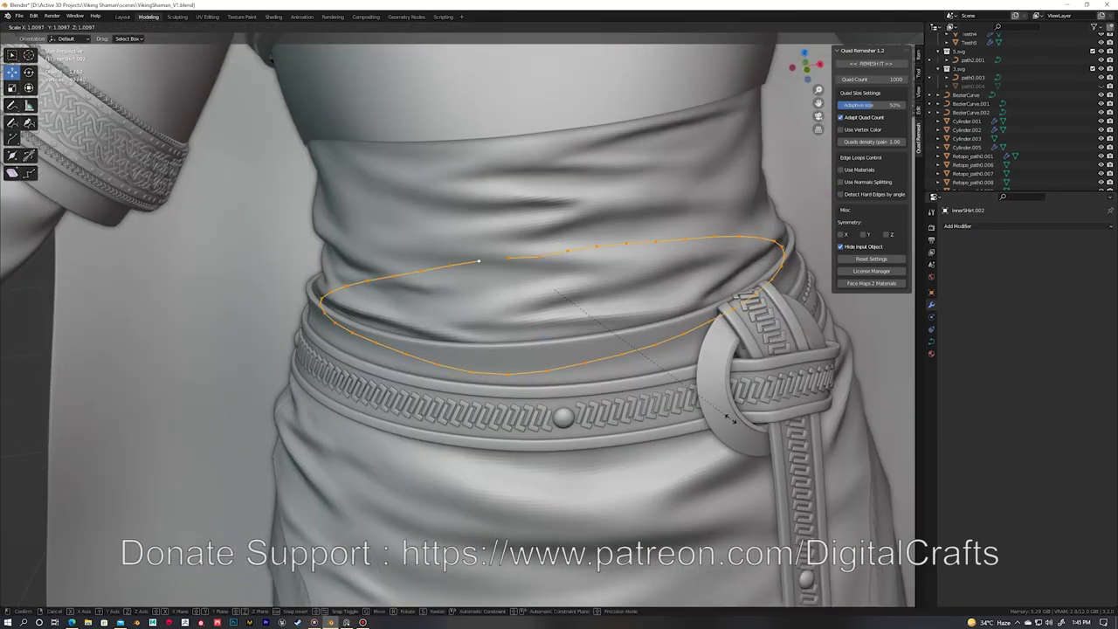
click(633, 339)
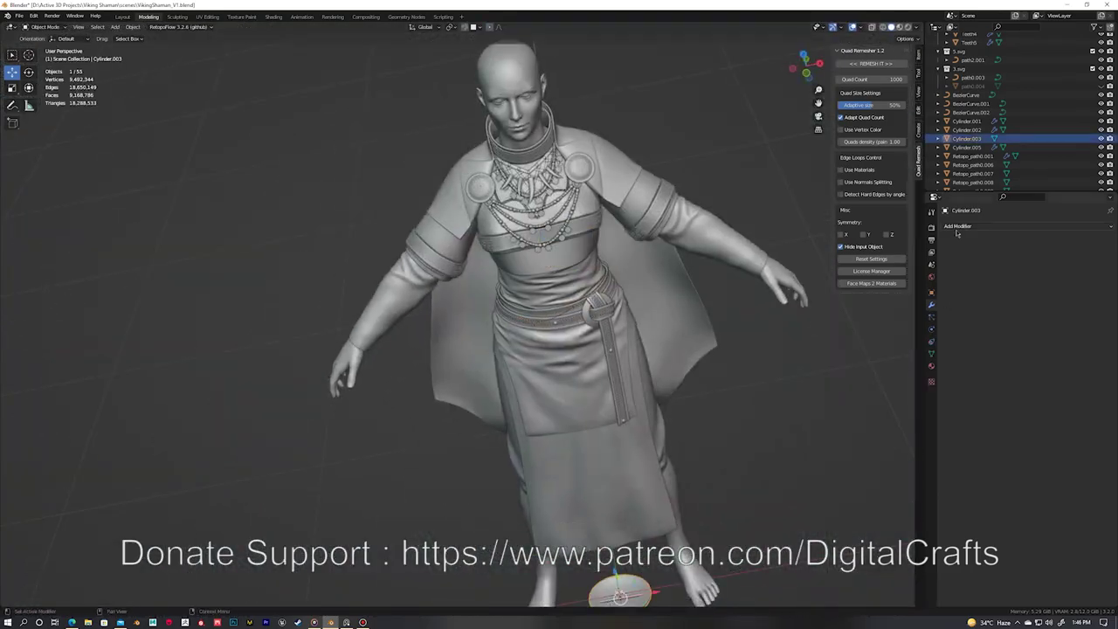
Step: Give the coin Cylinder.003 an Array (Count 20) and a Curve modifier following InnerShirt.002
click(957, 226)
click(939, 245)
click(957, 245)
click(1013, 298)
click(1097, 409)
click(505, 272)
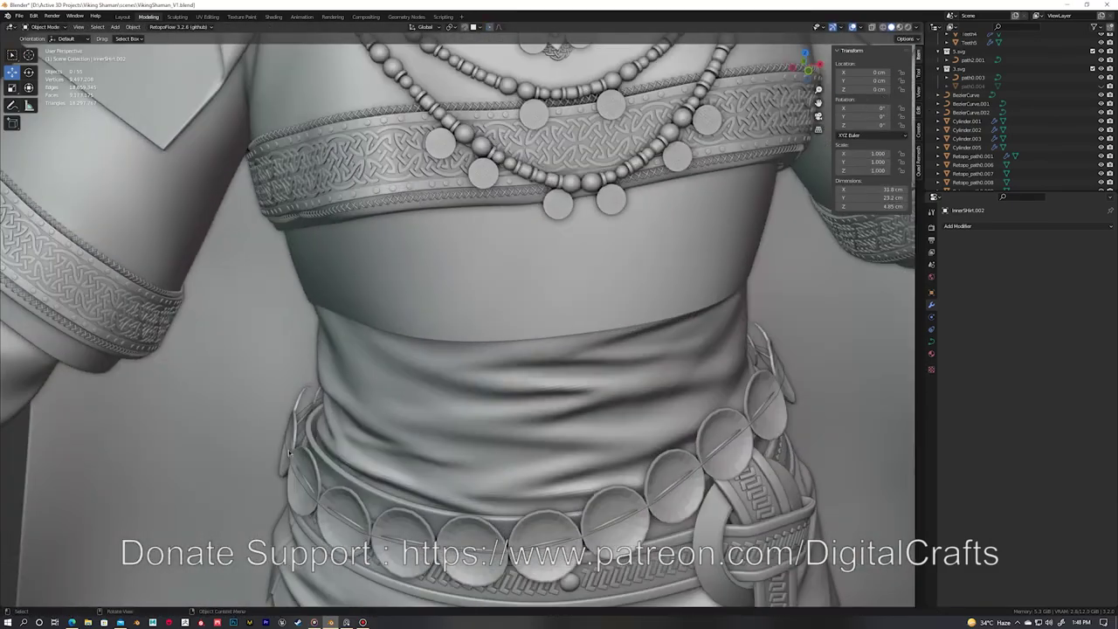
Step: Delete the leftover object, save the file, and select the knotwork bead array for editing
key(ctrl+Tab)
click(395, 312)
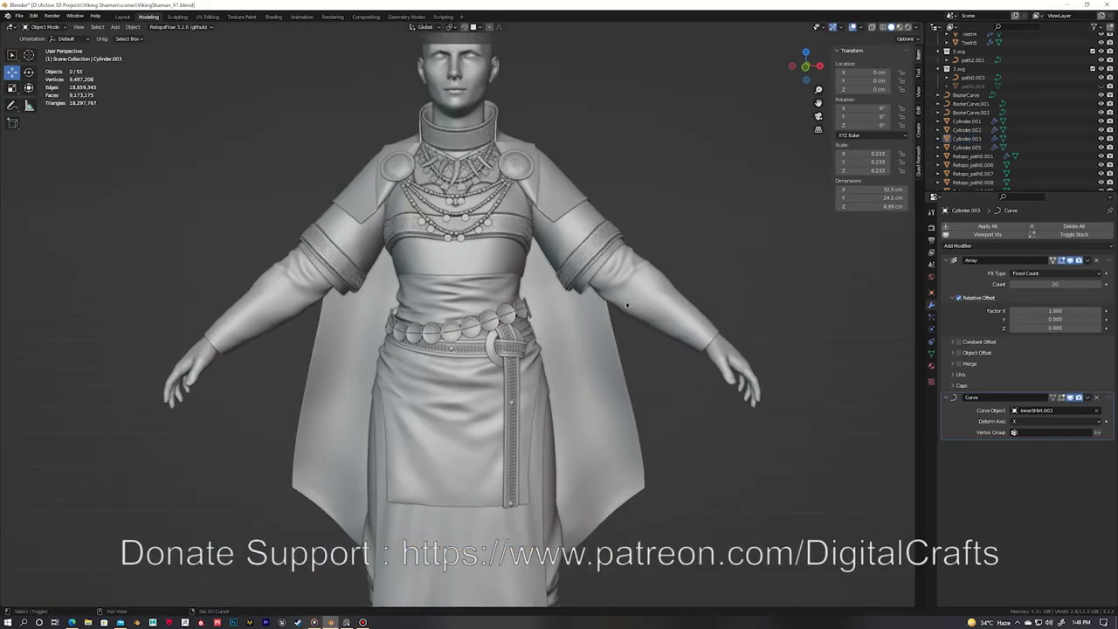
key(Delete)
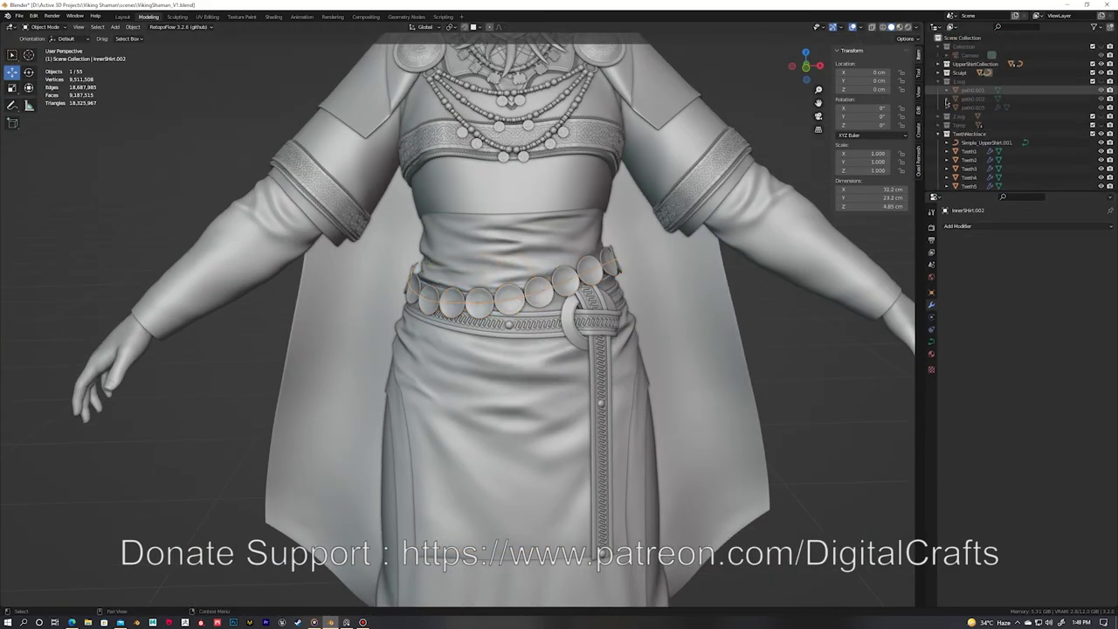
key(ctrl+s)
click(479, 209)
key(Tab)
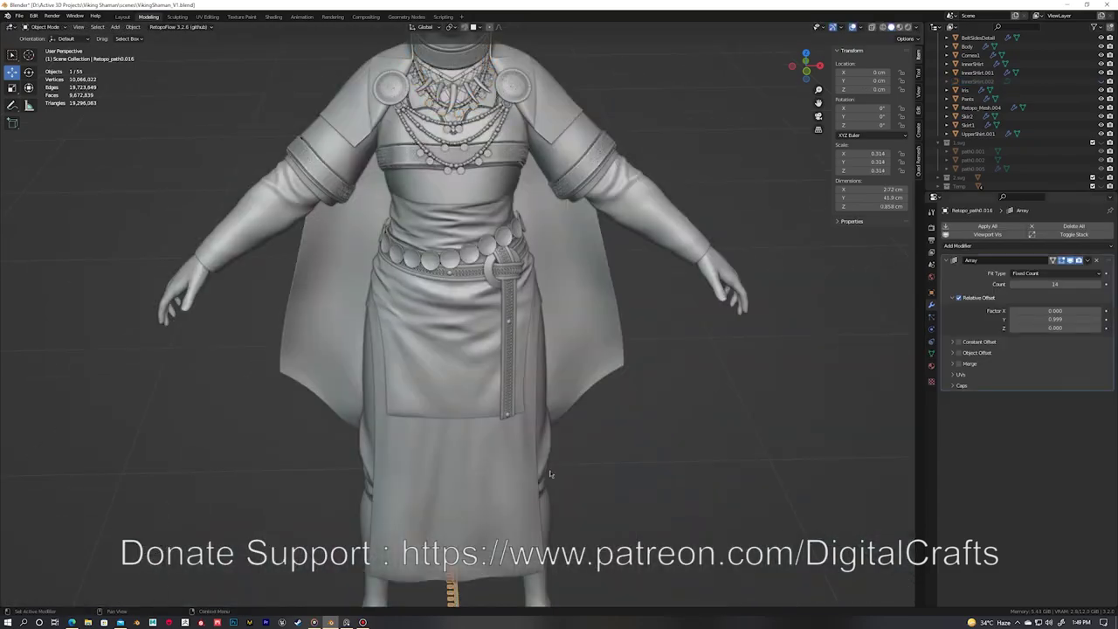
Step: Frame the bead segment and rotate it 90 degrees around Z
key(grave)
click(575, 393)
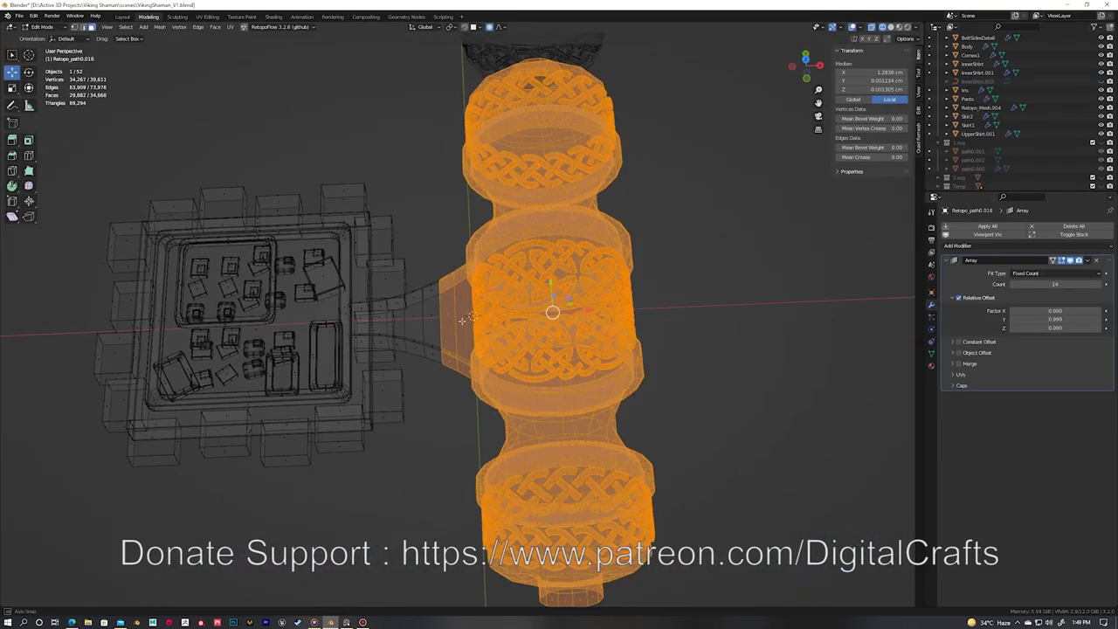
key(r)
key(z)
key(9)
key(0)
key(Return)
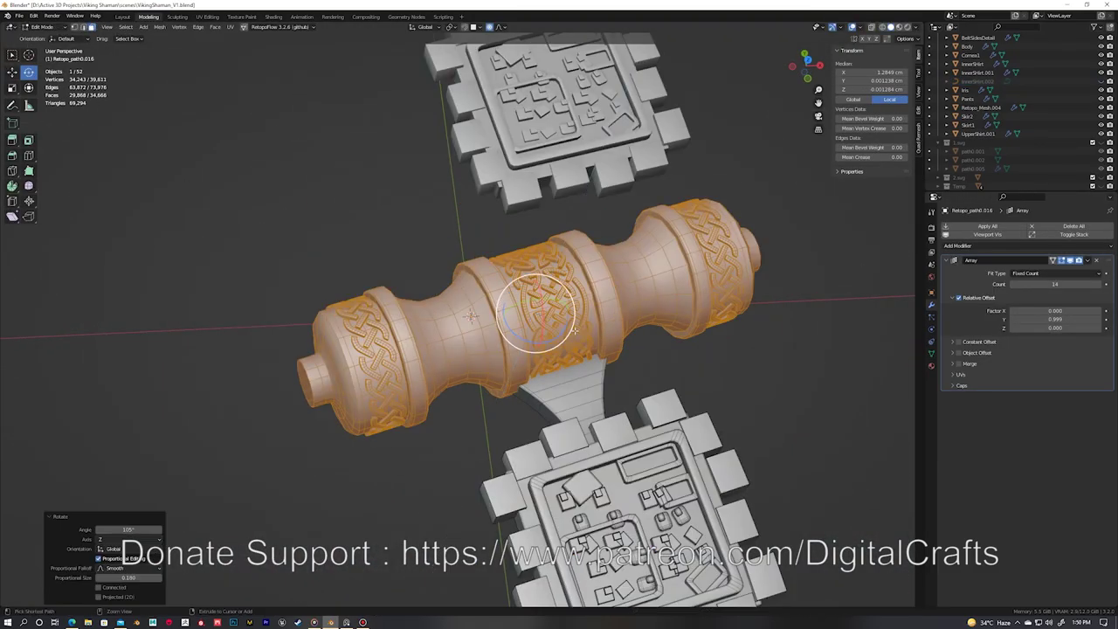
Step: Back in object mode with the full character shown, clear the copied piece's location
mouse_move(457, 345)
shift+middle_down()
mouse_move(524, 345)
mouse_move(447, 363)
mouse_move(524, 288)
shift+middle_up()
key(alt+a)
key(ctrl+Tab)
key(ctrl+Tab)
click(606, 320)
key(KP_Divide)
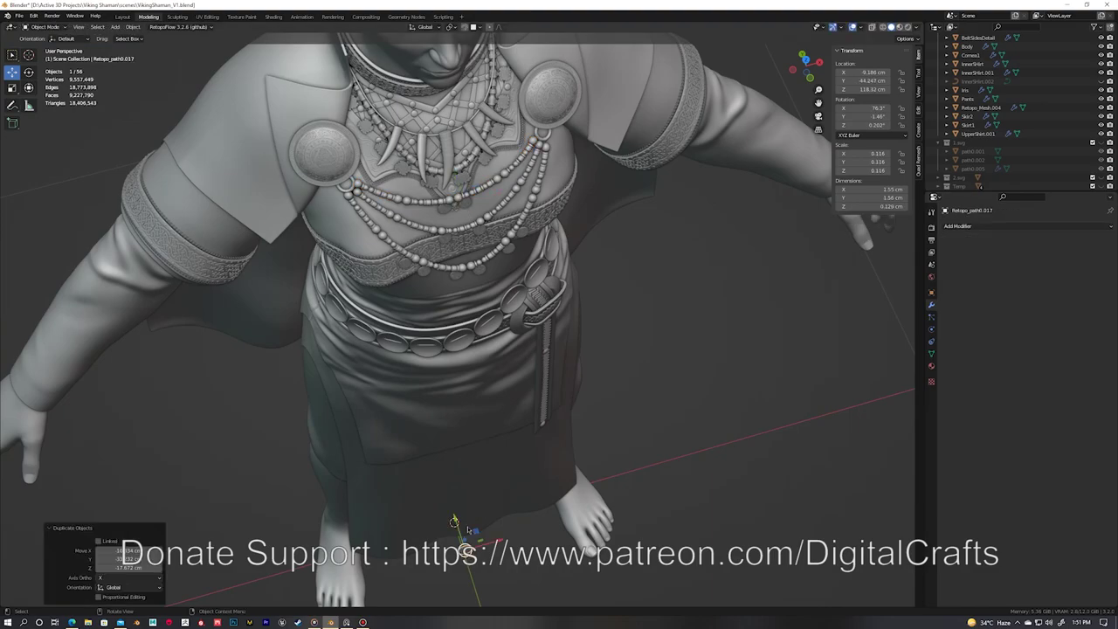
key(alt+g)
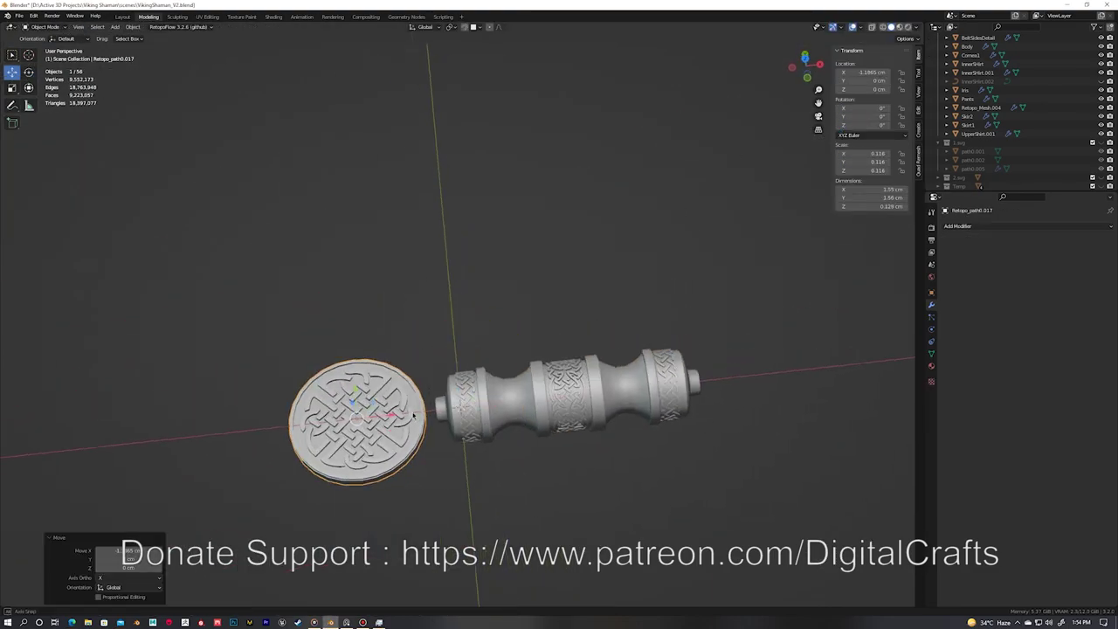
Step: Select the copy's connected mesh and delete the unneeded extra parts
key(l)
key(KP_Decimal)
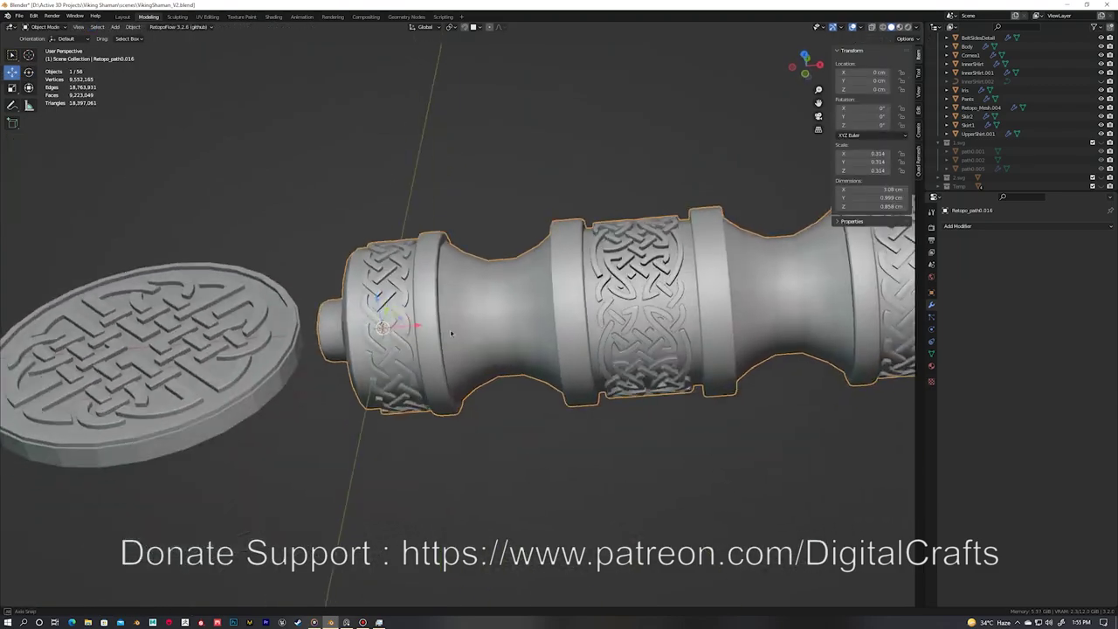
key(KP_1)
middle_drag(398, 342, 489, 288)
key(KP_1)
ctrl+drag(804, 187, 294, 475)
key(x)
key(Escape)
key(Tab)
Step: Inspect the disc and handle, then return to the chest and select UpperShirt.002
key(alt+z)
mouse_move(329, 440)
middle_down()
mouse_move(454, 367)
mouse_move(418, 340)
mouse_move(503, 393)
mouse_move(370, 291)
mouse_move(411, 431)
middle_up()
key(Tab)
key(Escape)
key(slash)
click(437, 361)
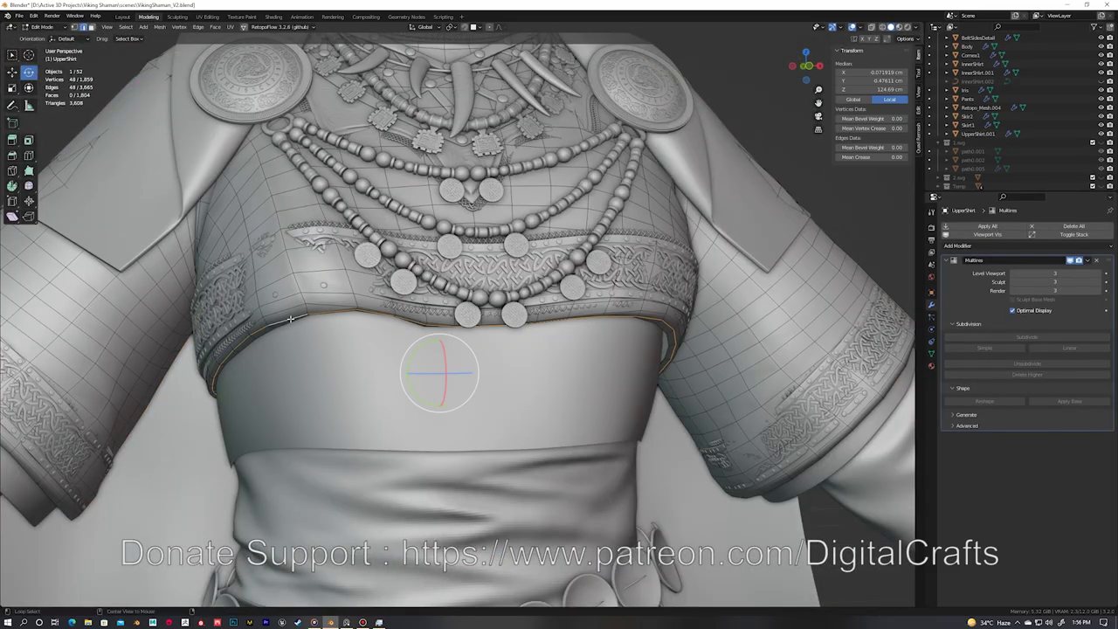
Step: Remove UpperShirt.002's Multires modifier and move the UpperShirt.003 copy vertically
middle_drag(436, 362, 489, 420)
click(1096, 260)
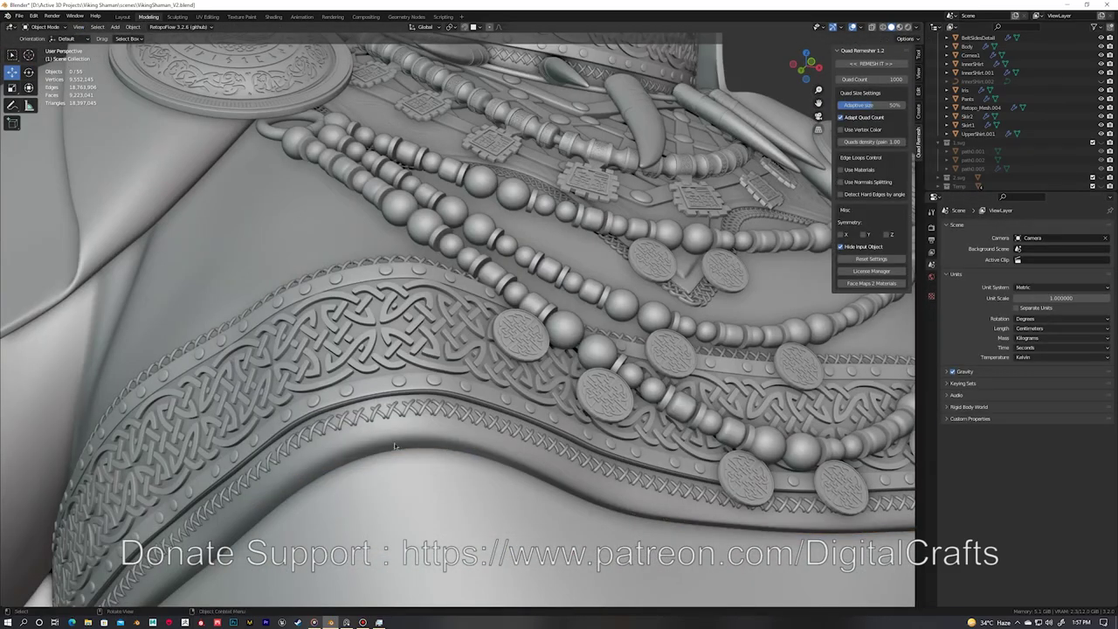
key(slash)
scroll(365, 326, up, 5)
key(slash)
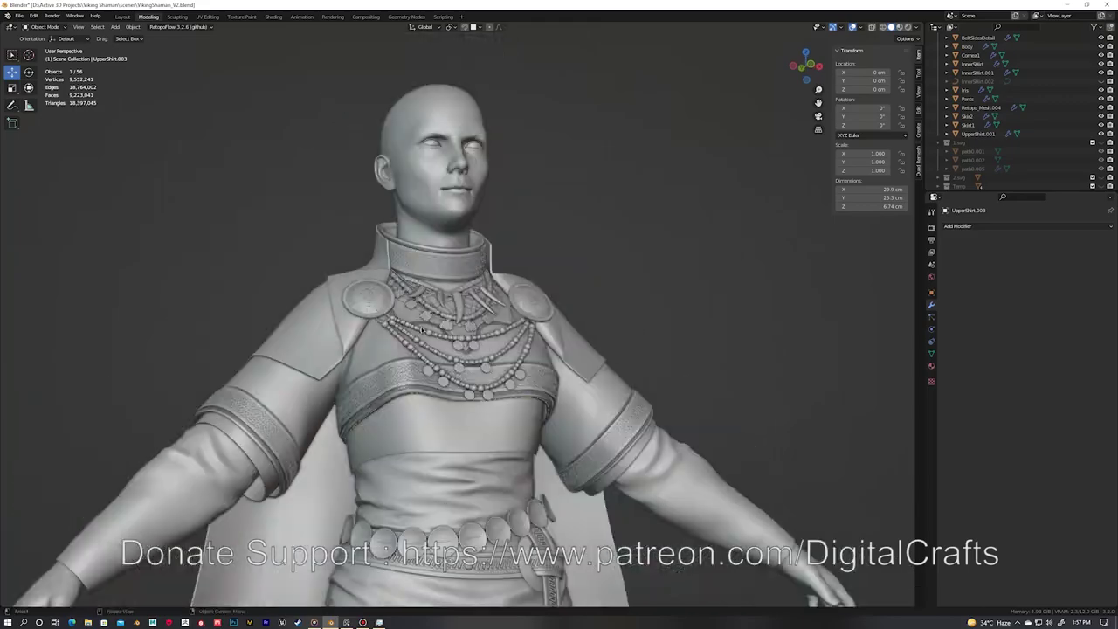
click(439, 277)
key(g)
key(z)
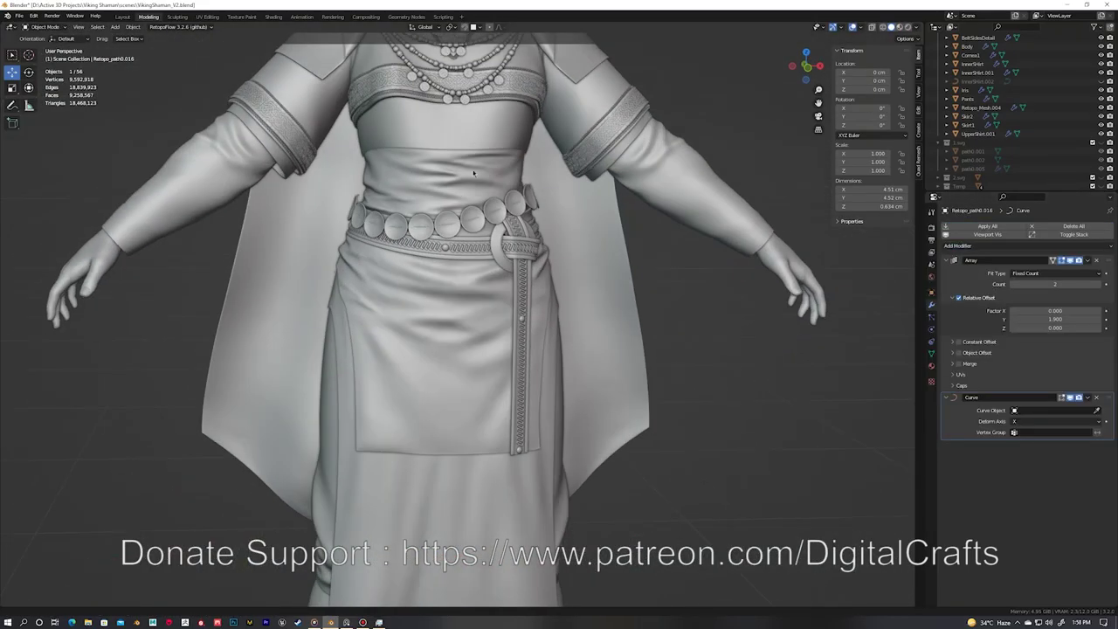
Step: Curve the pendant array along HangingShirtObjectCurve (Count 22, Offset Y 1.9) and delete the unneeded object
click(1029, 404)
click(316, 232)
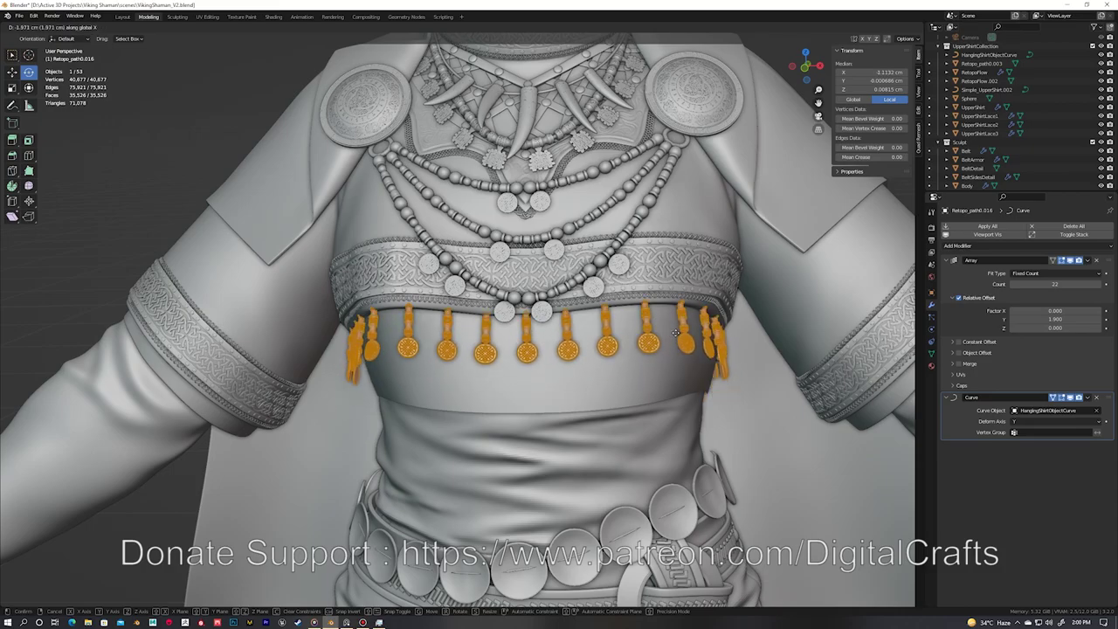
middle_drag(776, 373, 676, 318)
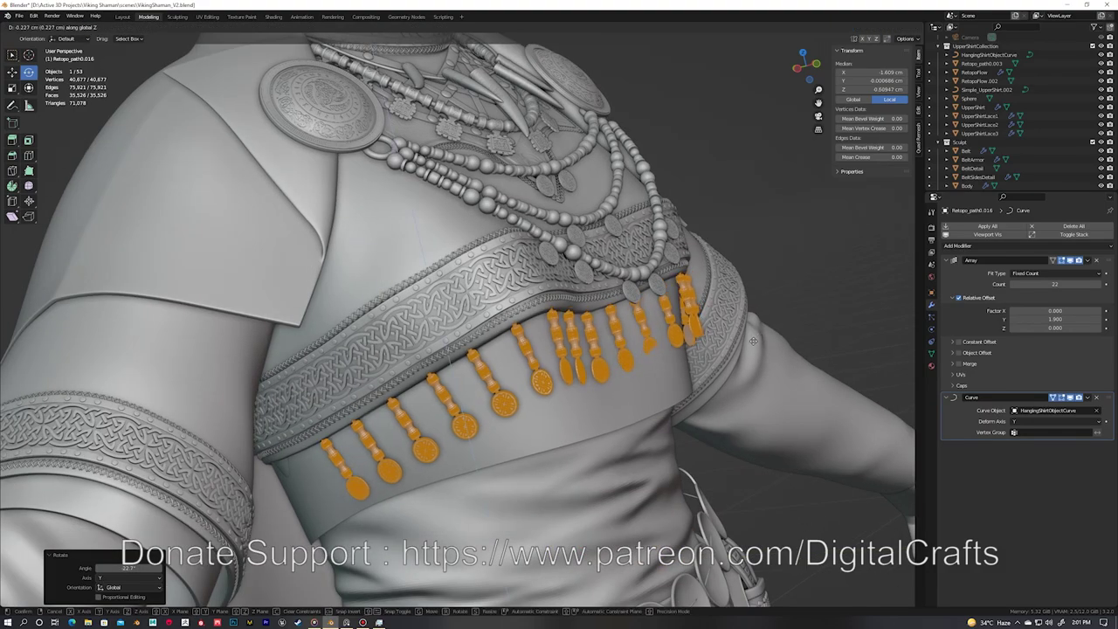
click(752, 341)
middle_drag(753, 341, 515, 533)
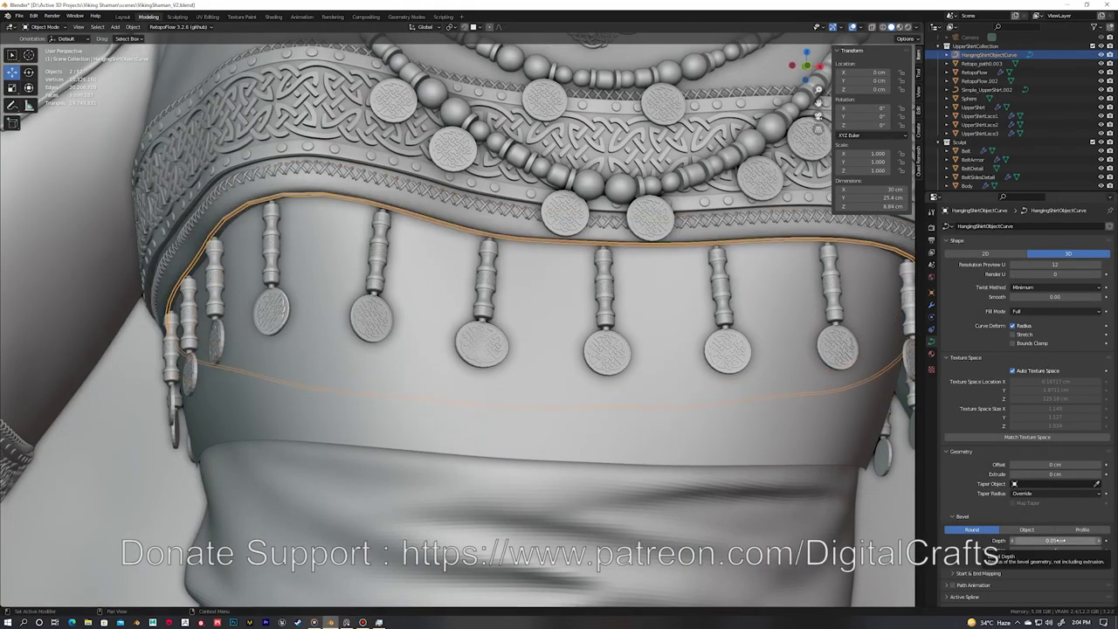
key(x)
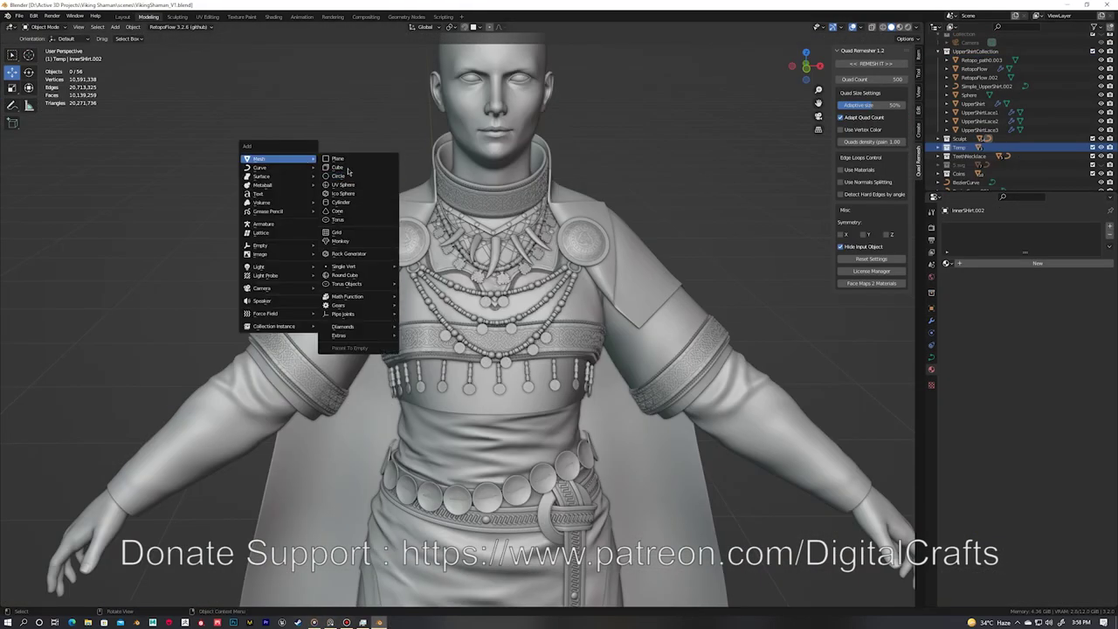
Step: Add a cylinder, flatten it along Z, and delete an inset top face
click(354, 204)
key(s)
key(z)
middle_drag(525, 295, 490, 363)
key(Tab)
click(599, 359)
key(i)
key(x)
Step: Delete the loop of outer side faces to leave a flat ring
middle_drag(699, 421, 524, 390)
click(524, 391)
alt+click(524, 391)
key(x)
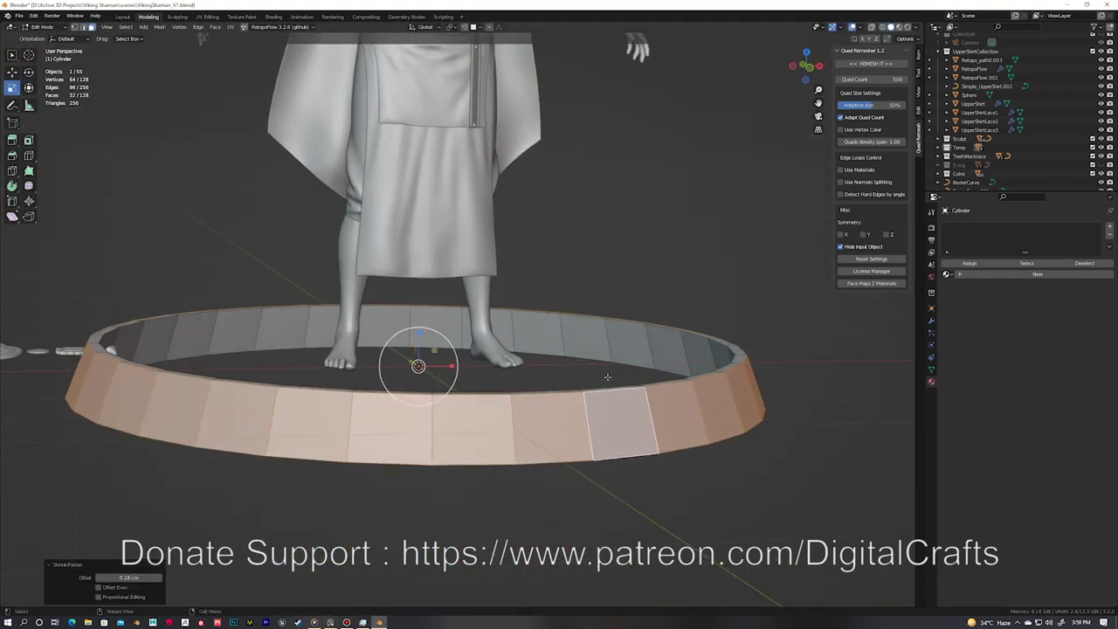
click(607, 371)
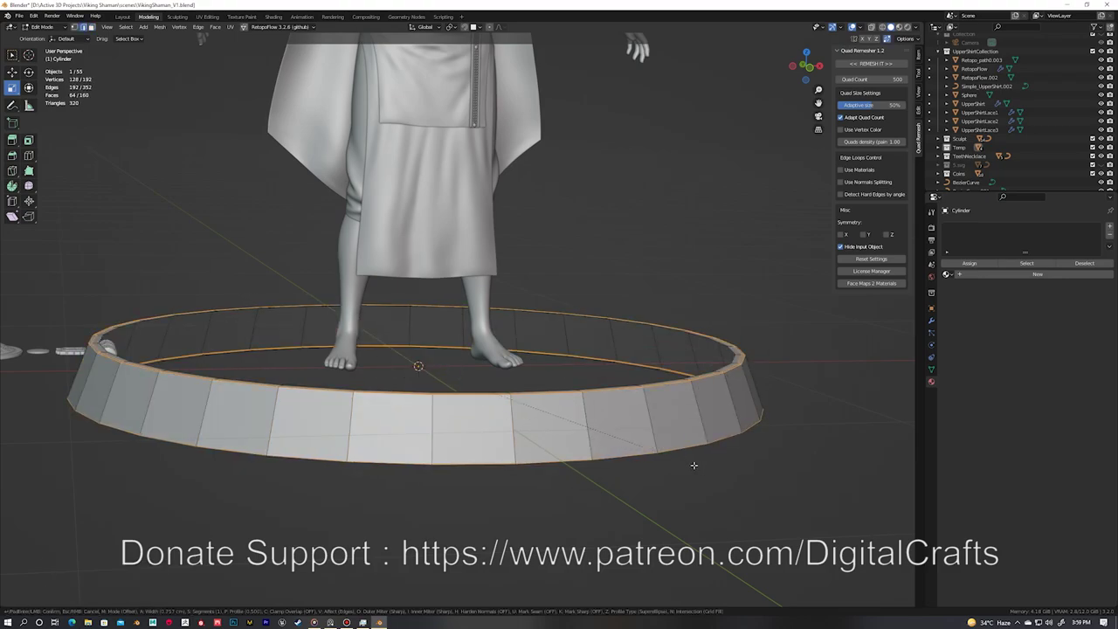
key(Tab)
Step: Scale the ring and move it down to sit around the neck
key(s)
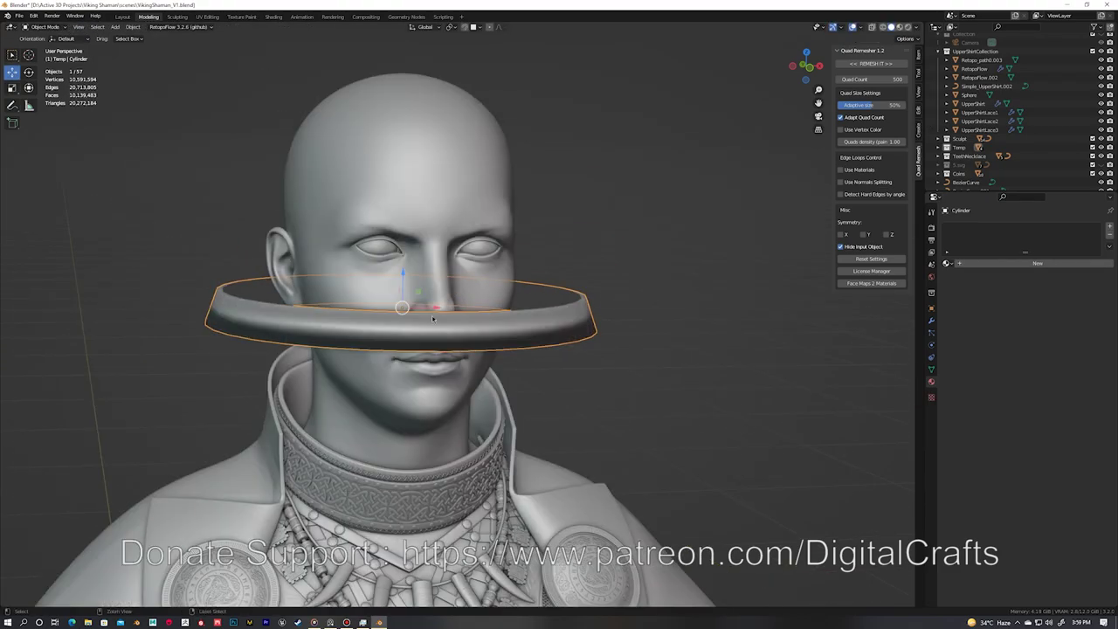
click(432, 318)
middle_drag(432, 318, 580, 375)
key(alt+a)
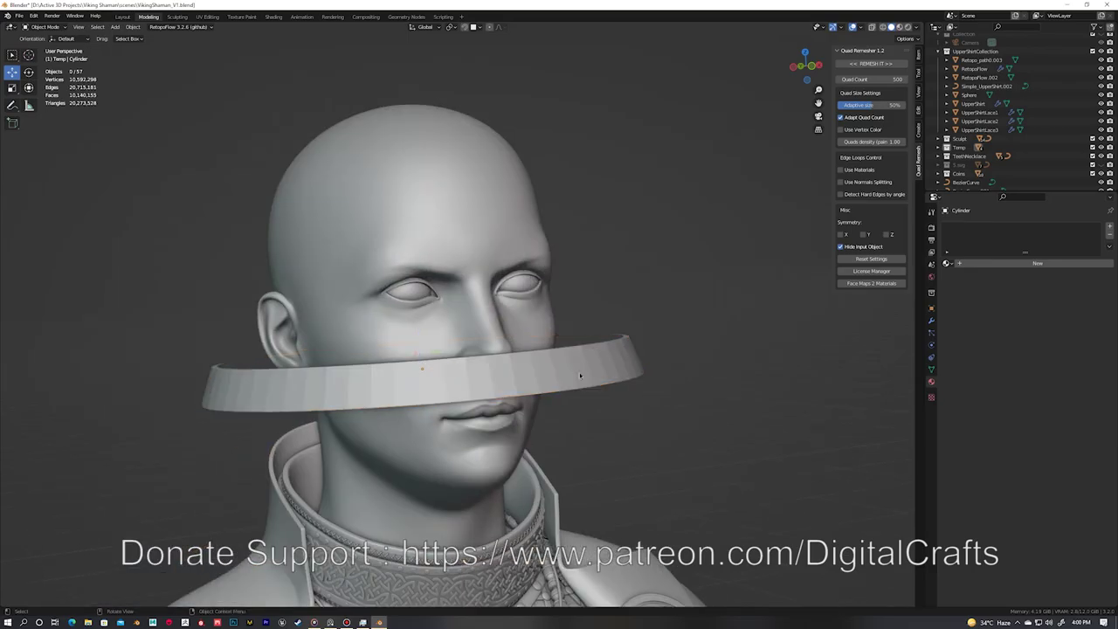
click(580, 376)
key(s)
click(349, 419)
mouse_move(349, 419)
middle_down()
mouse_move(415, 330)
mouse_move(559, 319)
middle_up()
Step: Narrow the neck ring along X and discard the extra duplicated ring copies
key(s)
key(x)
key(x)
click(828, 331)
mouse_move(828, 331)
middle_down()
mouse_move(468, 316)
mouse_move(476, 328)
mouse_move(559, 315)
middle_up()
key(shift+d)
key(z)
key(z)
key(shift+d)
key(z)
key(z)
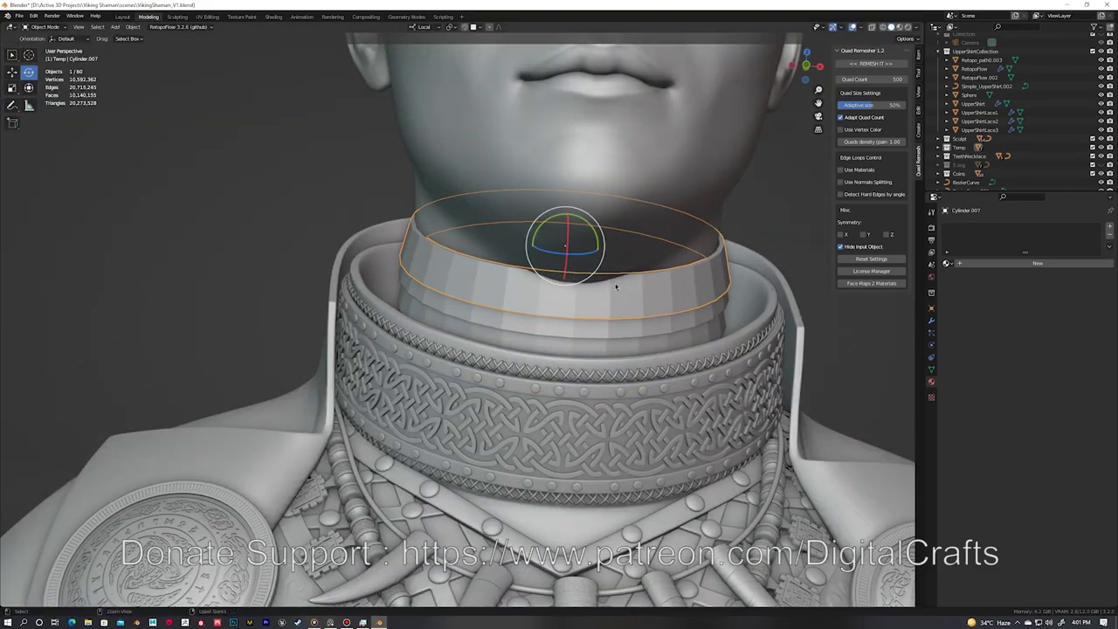
key(Escape)
key(ctrl+z)
key(ctrl+z)
key(ctrl+z)
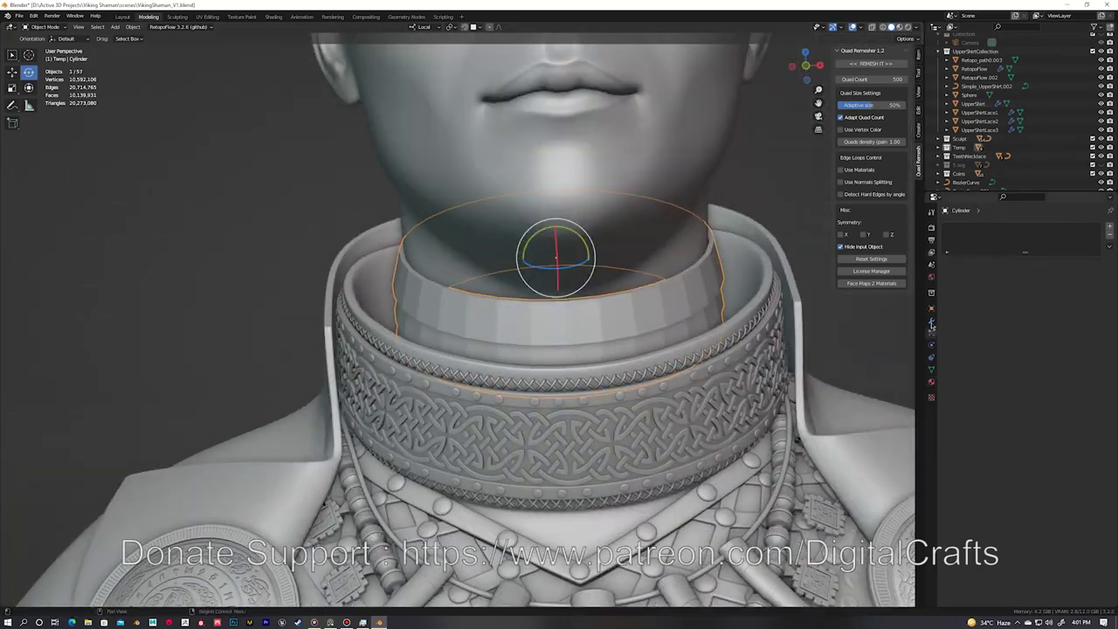
Step: Save, then duplicate the Body and isolate the Body.001 copy
click(931, 323)
right_click(614, 262)
scroll(559, 262, down, 3)
scroll(489, 218, up, 3)
click(438, 196)
key(ctrl+s)
key(shift+d)
key(Escape)
key(KP_Divide)
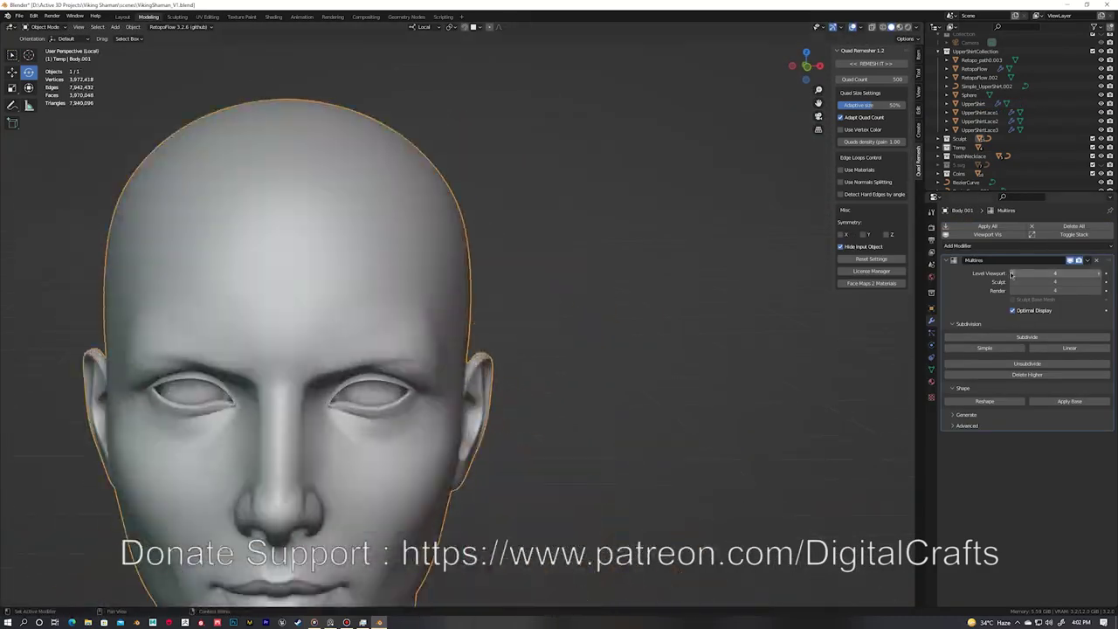
Step: In Sculpt Mode, Mask Extract the scalp of Body.001 into a separate cap
key(ctrl+Tab)
click(217, 256)
click(117, 26)
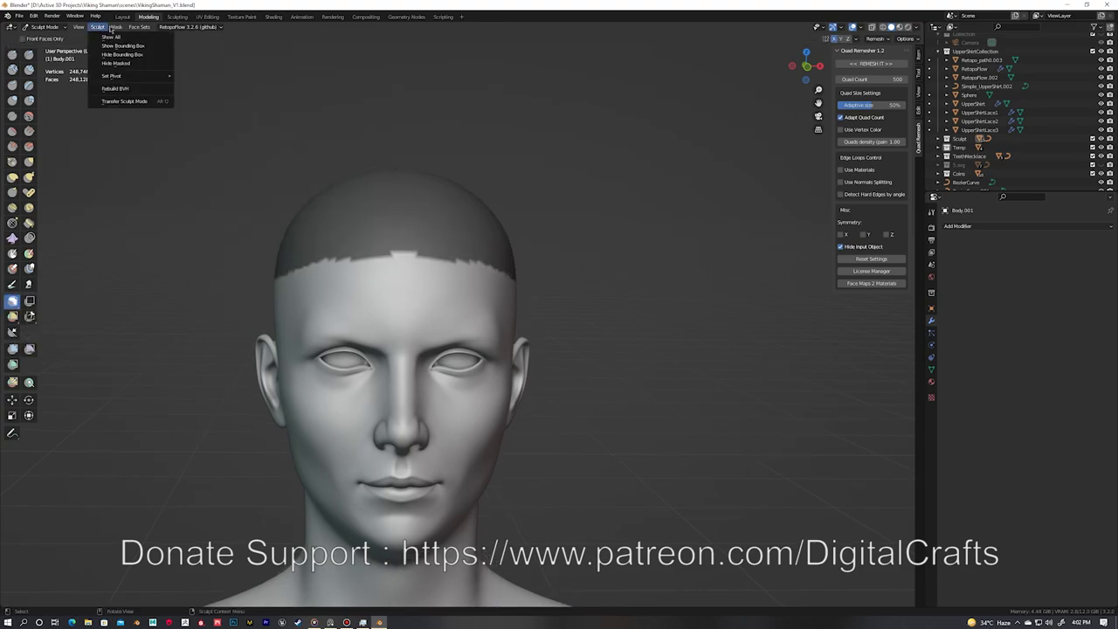
click(131, 88)
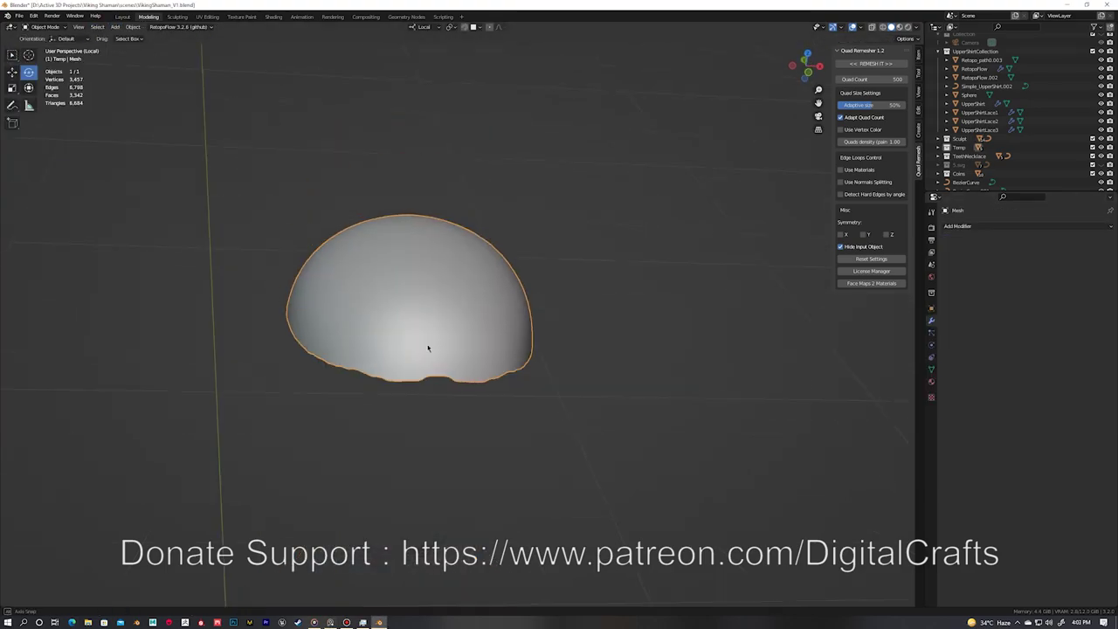
Step: Circle-select and delete faces on the cap's side to open a hole, then select its border
key(Tab)
scroll(428, 348, up, 5)
key(c)
scroll(350, 288, up, 3)
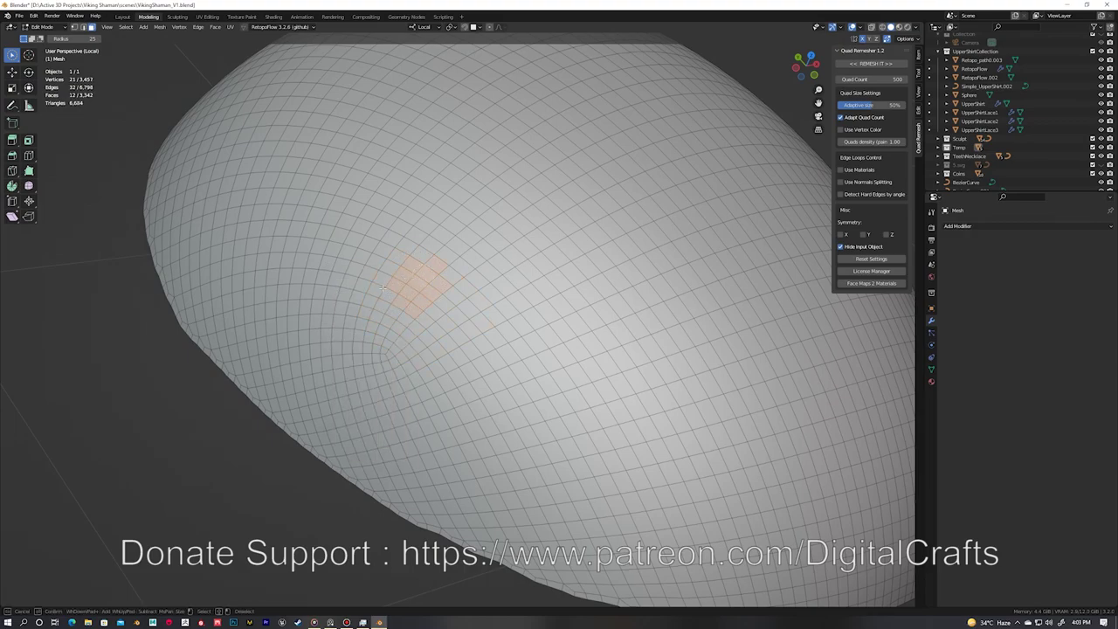
scroll(410, 278, down, 5)
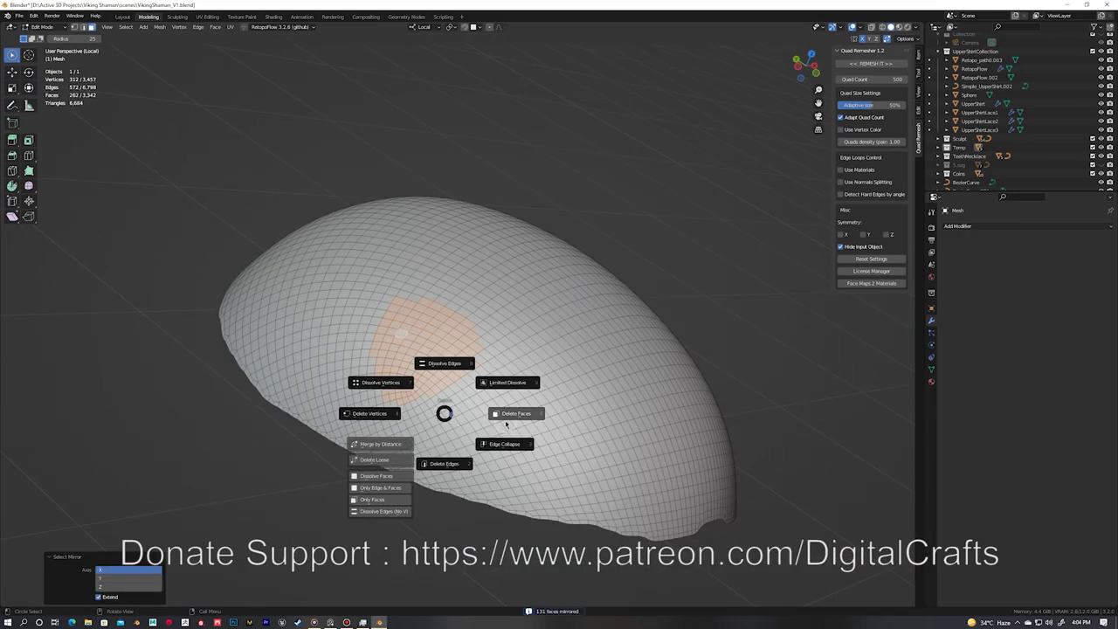
click(505, 424)
scroll(445, 415, up, 2)
scroll(398, 406, up, 3)
ctrl+click(236, 479)
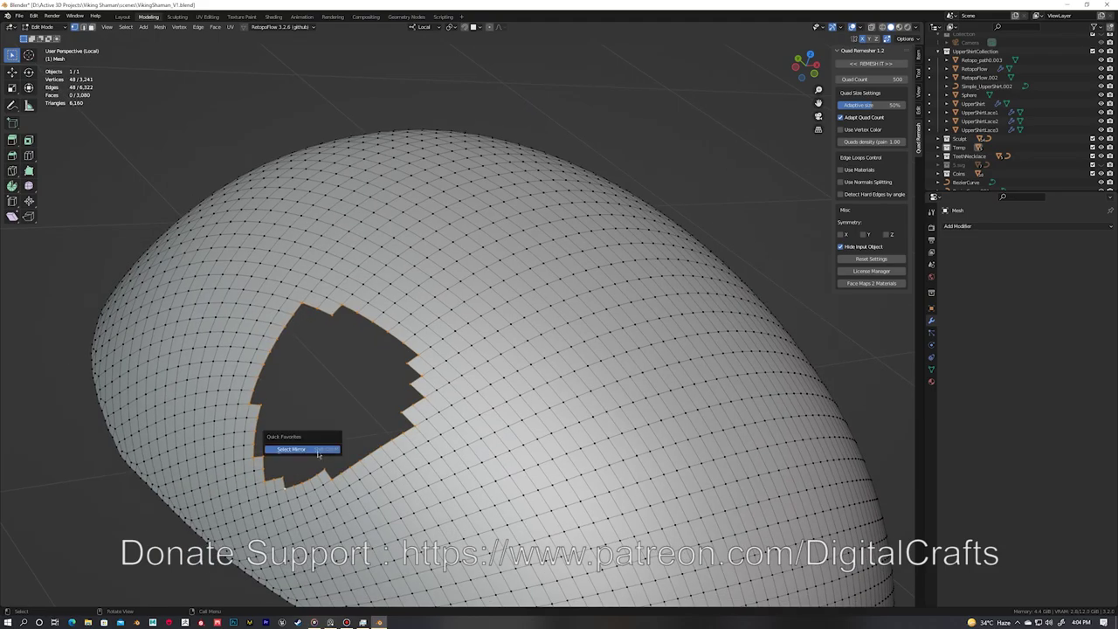
Step: Mirror the border selection, round it with LoopTools Circle, and extrude both rims outward into tubes
right_click(288, 441)
click(300, 357)
middle_drag(393, 393, 393, 332)
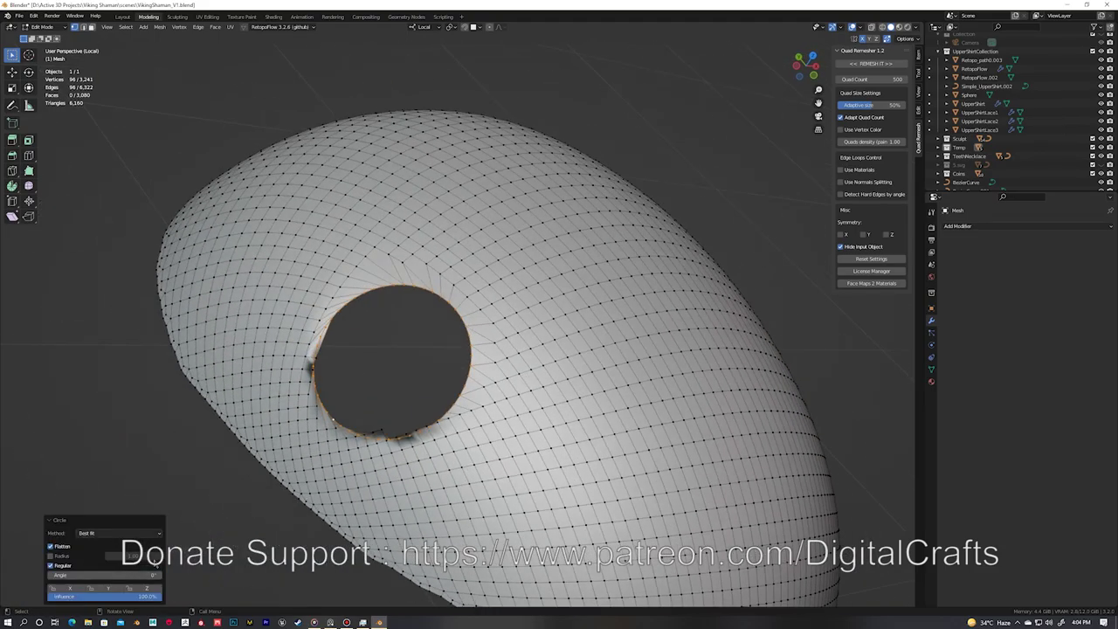
key(ctrl+Tab)
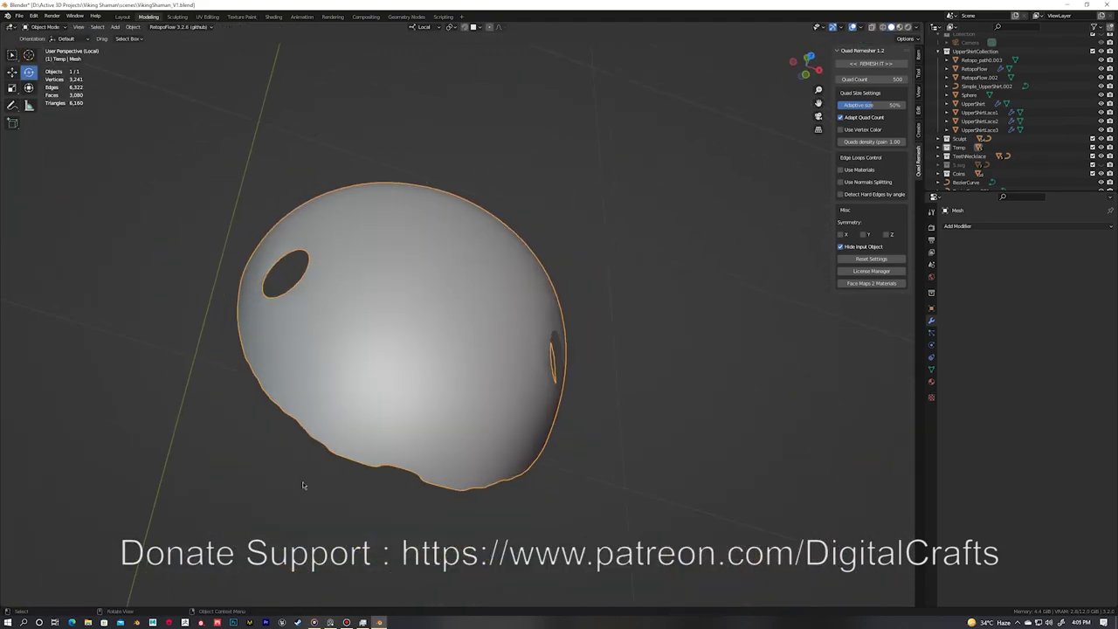
key(e)
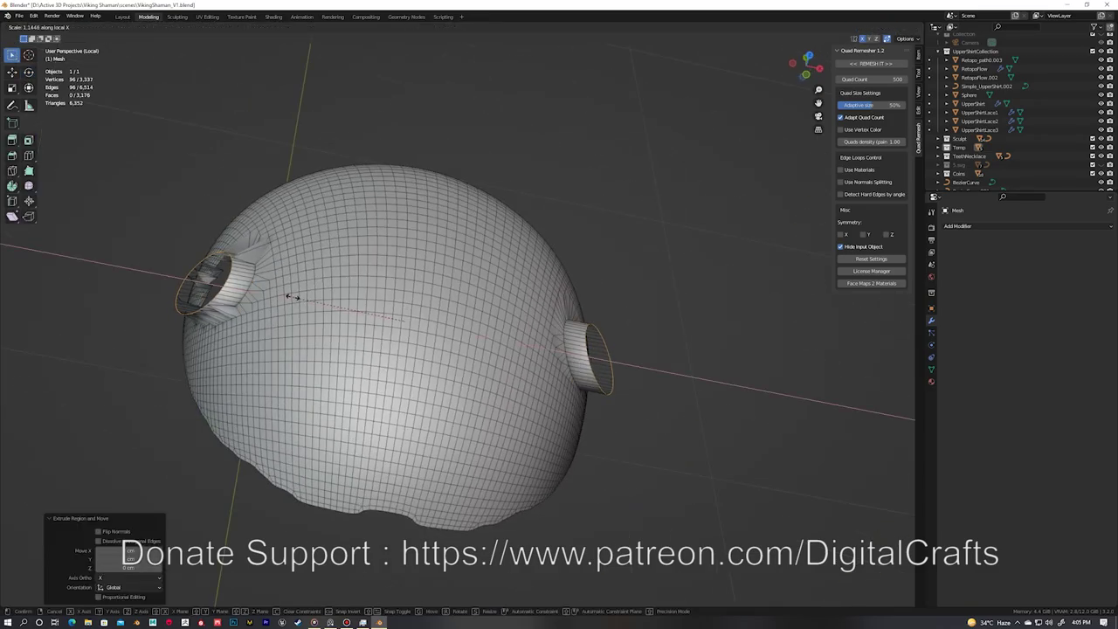
scroll(297, 302, up, 5)
mouse_move(297, 302)
middle_down()
mouse_move(347, 322)
mouse_move(525, 332)
mouse_move(474, 305)
middle_up()
click(324, 312)
Step: Return to object mode and bring the whole figure back into view
scroll(306, 310, down, 4)
scroll(461, 361, up, 3)
key(Tab)
scroll(461, 360, down, 3)
key(KP_Divide)
key(ctrl+Tab)
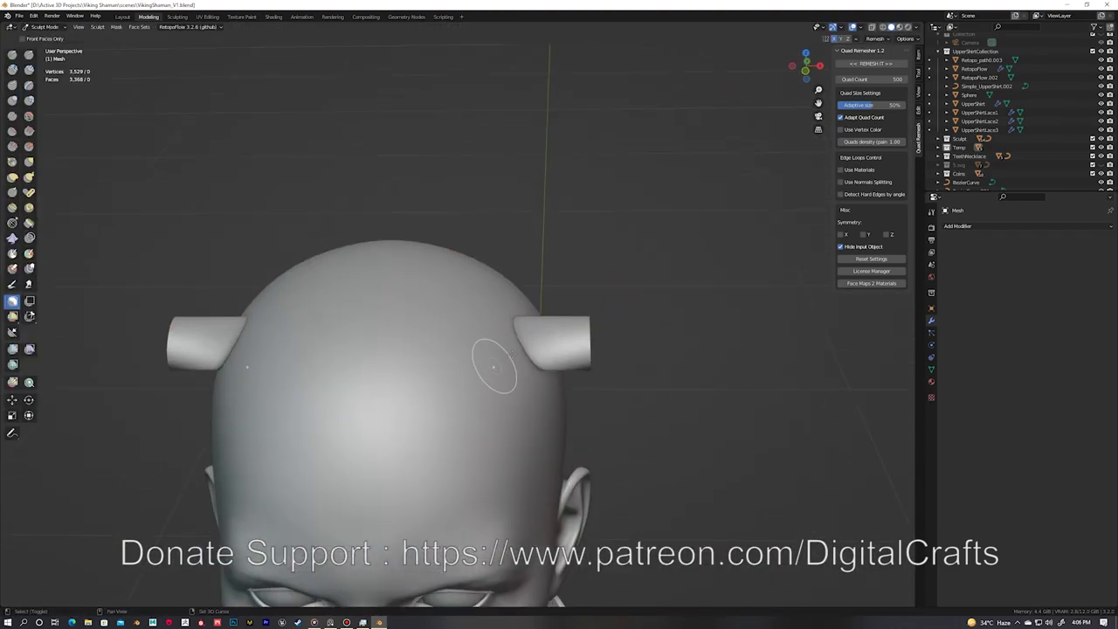
Step: Start sculpting the cap with a 184 px brush and inspect the head from all sides
key(f)
click(437, 411)
middle_drag(436, 411, 390, 334)
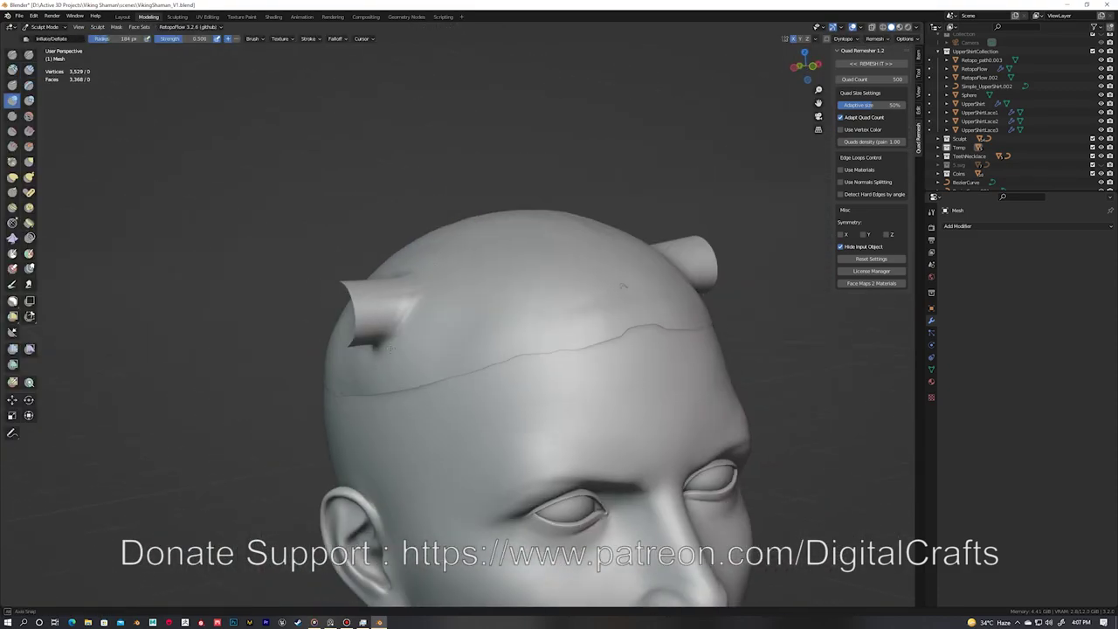
mouse_move(587, 321)
middle_down()
mouse_move(502, 288)
mouse_move(329, 349)
mouse_move(374, 324)
mouse_move(474, 324)
mouse_move(497, 276)
middle_up()
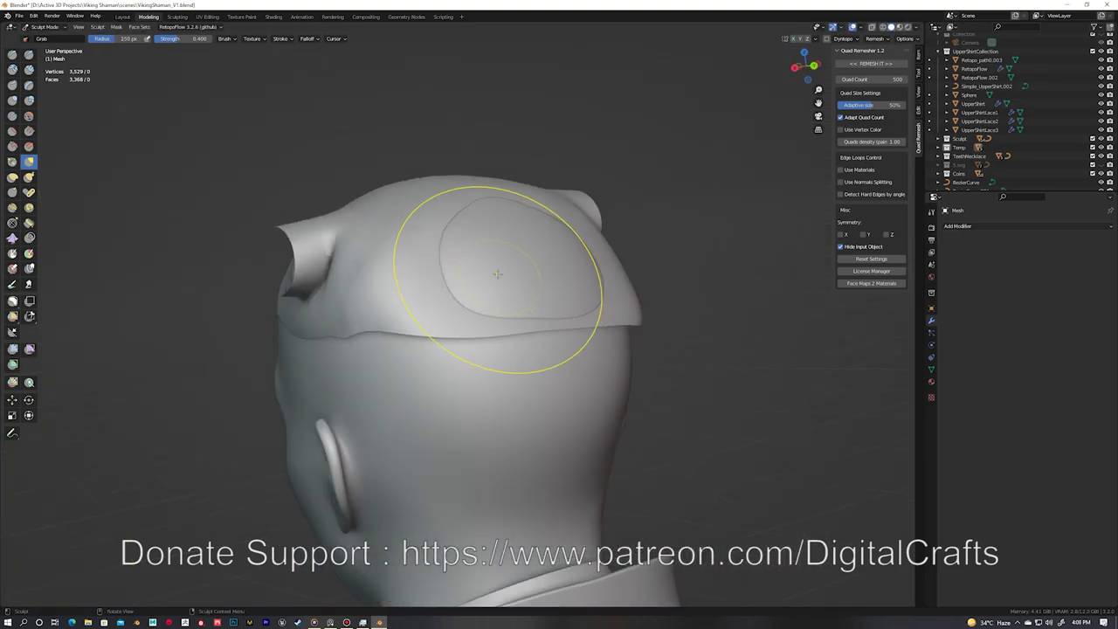
mouse_move(423, 324)
middle_down()
mouse_move(439, 313)
mouse_move(394, 321)
mouse_move(457, 351)
mouse_move(466, 224)
mouse_move(427, 248)
middle_up()
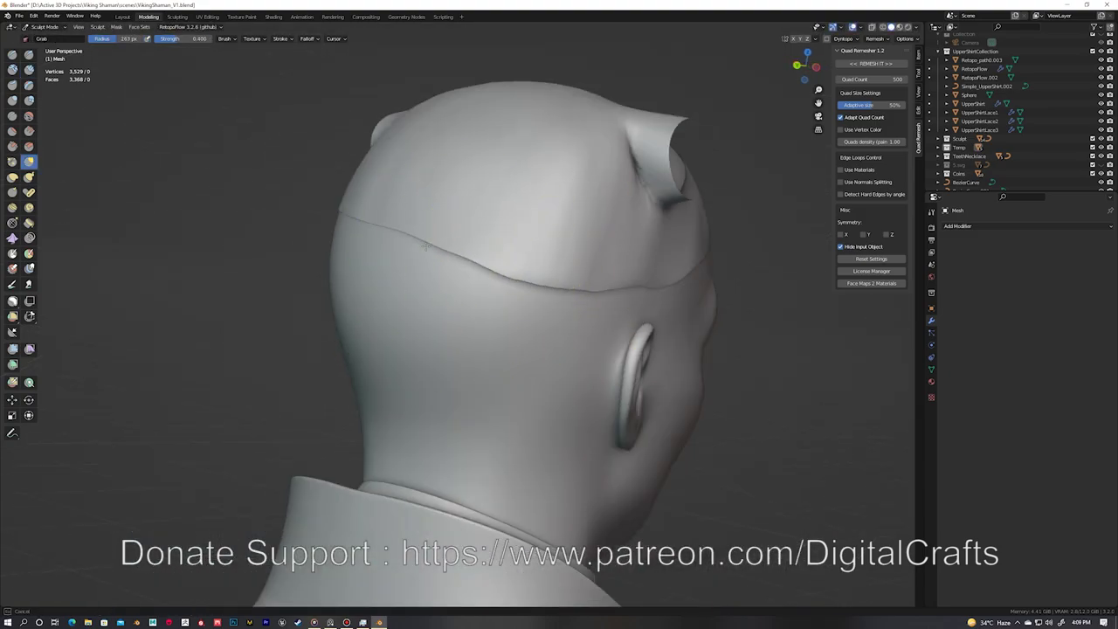
middle_drag(517, 246, 595, 262)
Step: Pull the cap edge over the forehead with the Grab brush, then enlarge it to about 400 px
key(g)
mouse_move(428, 251)
middle_down()
mouse_move(414, 259)
mouse_move(414, 343)
middle_up()
key(f)
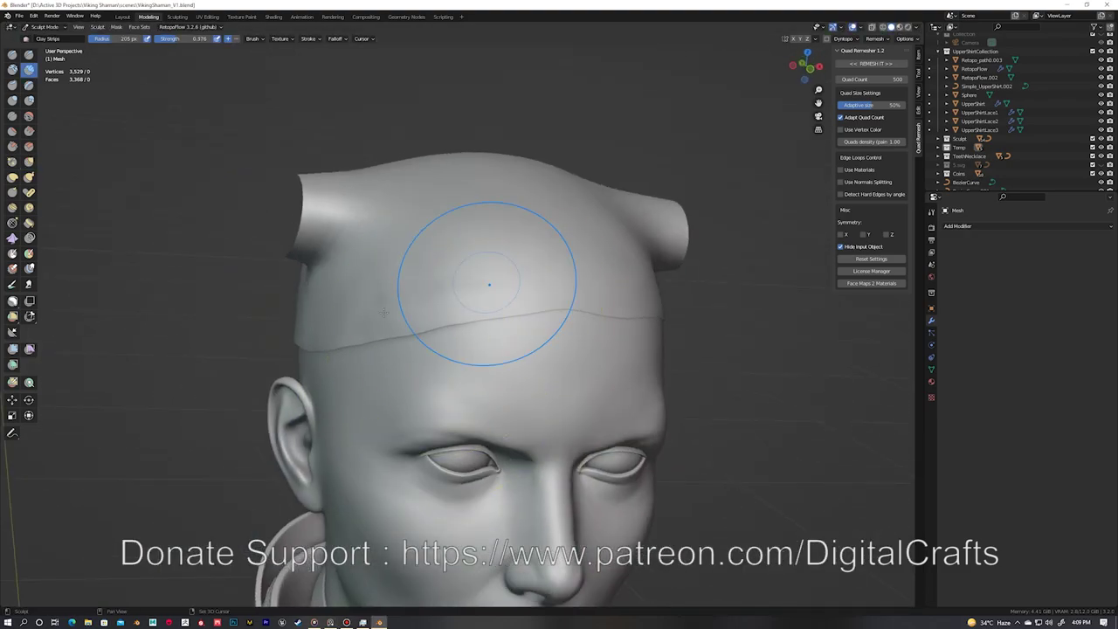
middle_drag(486, 276, 410, 316)
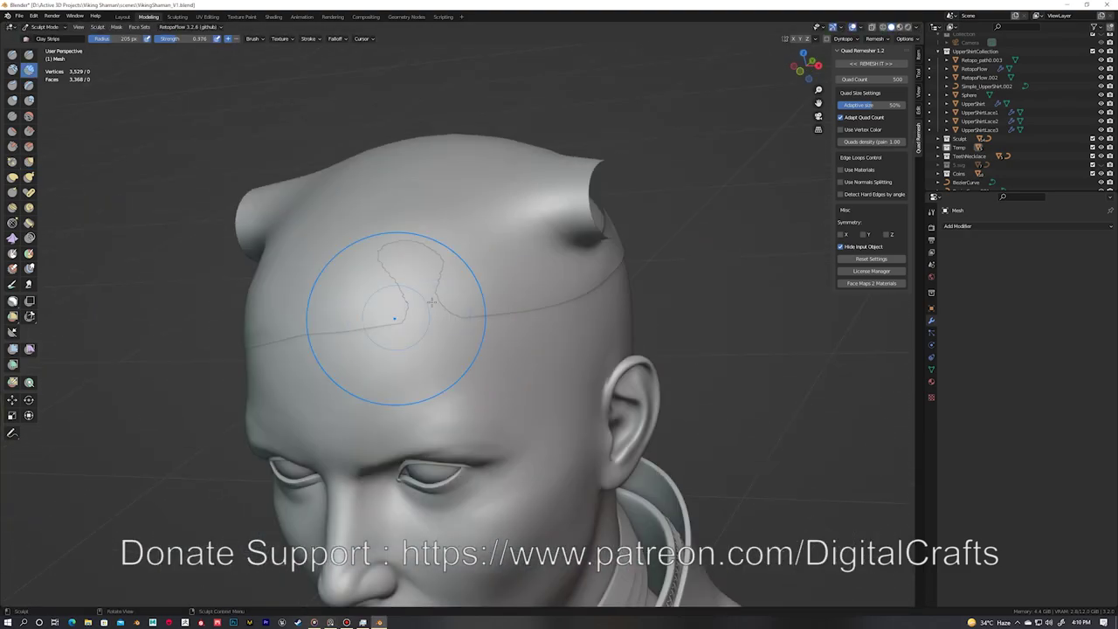
key(f)
mouse_move(410, 316)
middle_down()
mouse_move(421, 247)
mouse_move(420, 267)
middle_up()
click(445, 258)
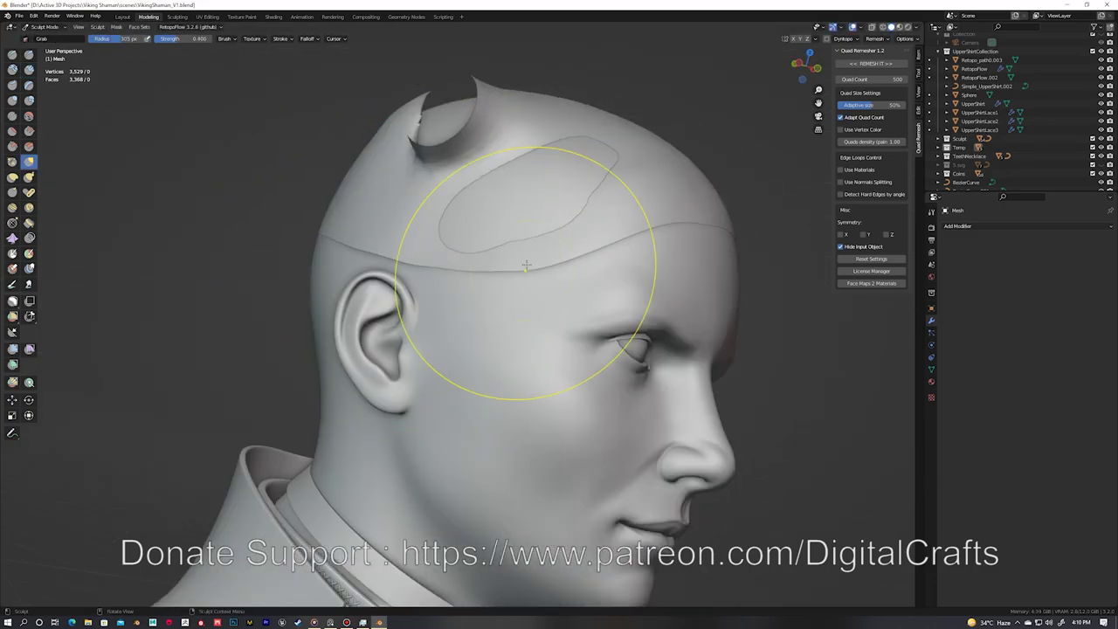
Step: Work the cap's side with the Clay Strips brush, then return to the Grab brush
key(c)
scroll(425, 271, down, 5)
scroll(426, 271, up, 5)
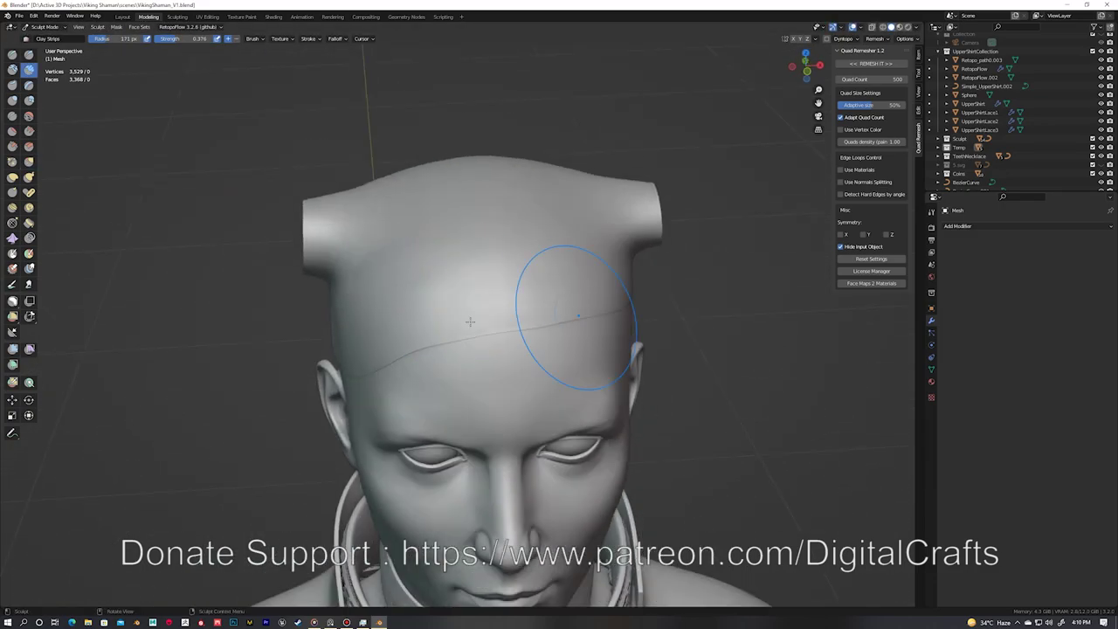
middle_drag(426, 271, 474, 287)
key(g)
middle_drag(457, 250, 380, 250)
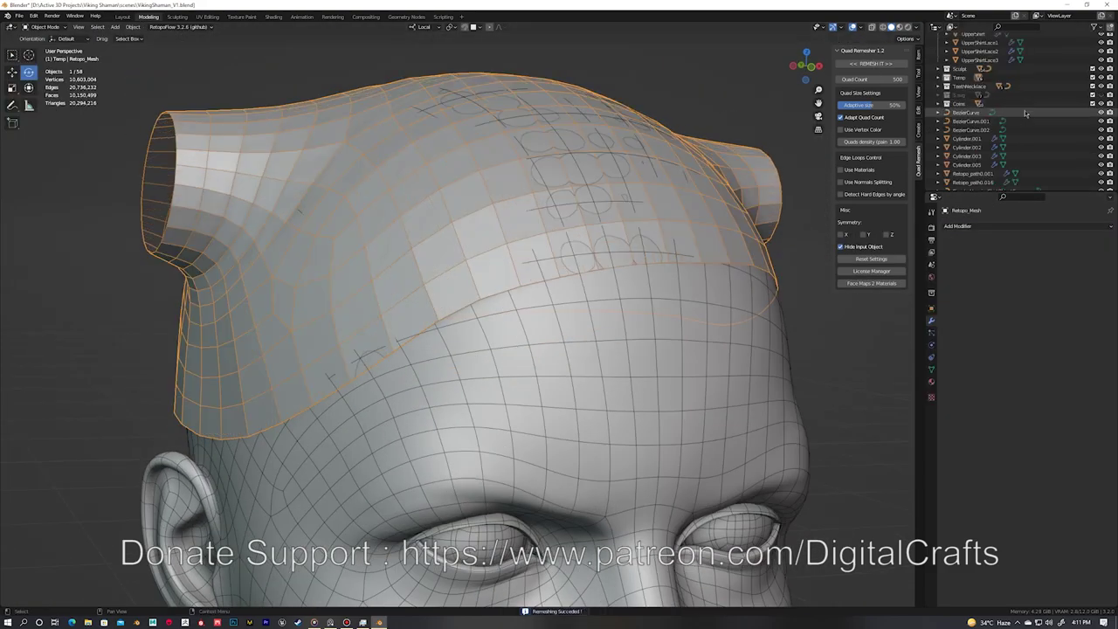
Step: Select Retopo_Mesh, apply its Solidify thickness and subdivide it with Multires
scroll(1022, 152, down, 1)
click(978, 175)
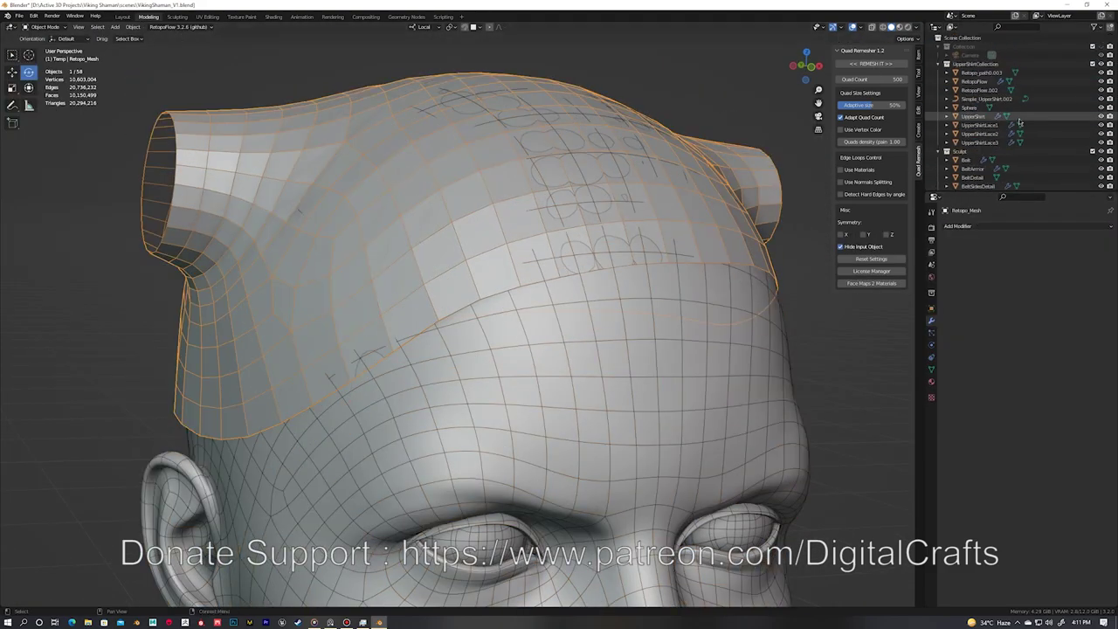
scroll(961, 131, down, 5)
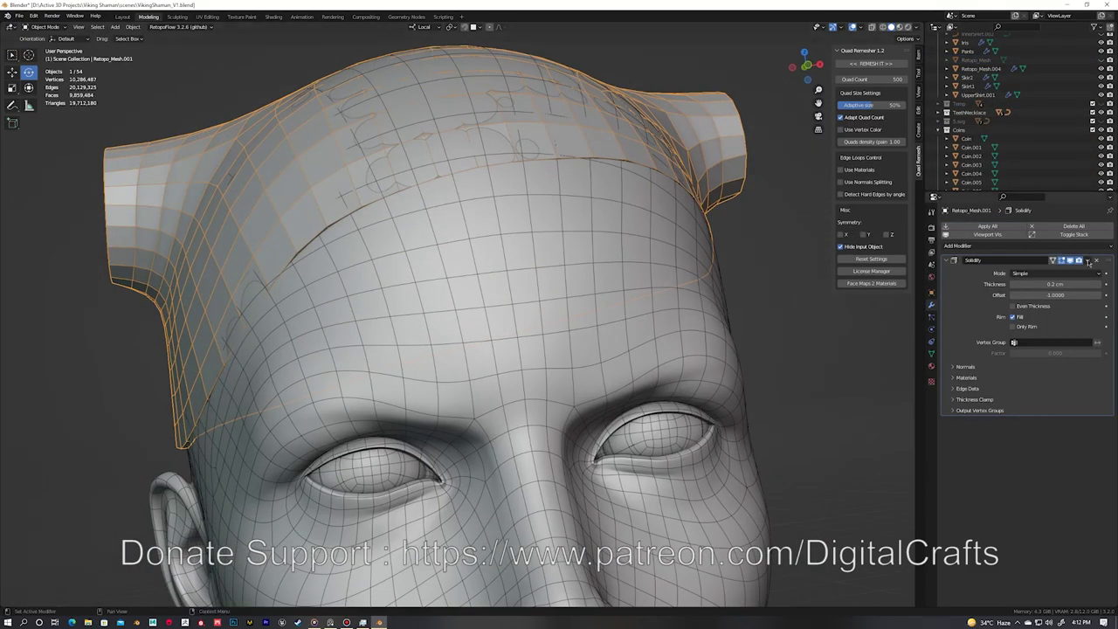
click(1087, 261)
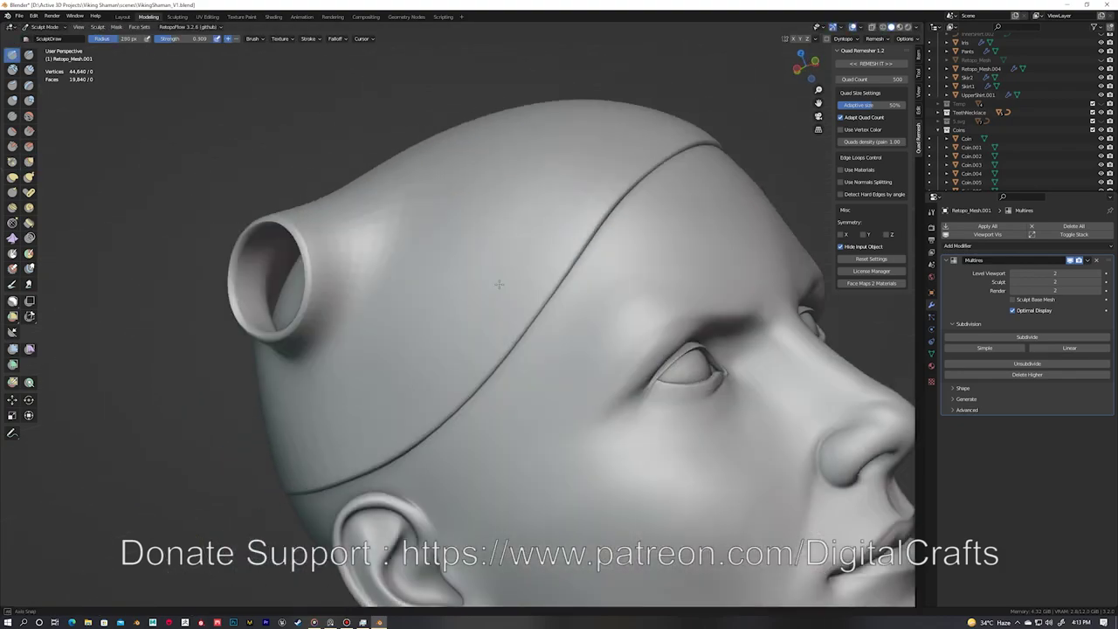
click(1026, 338)
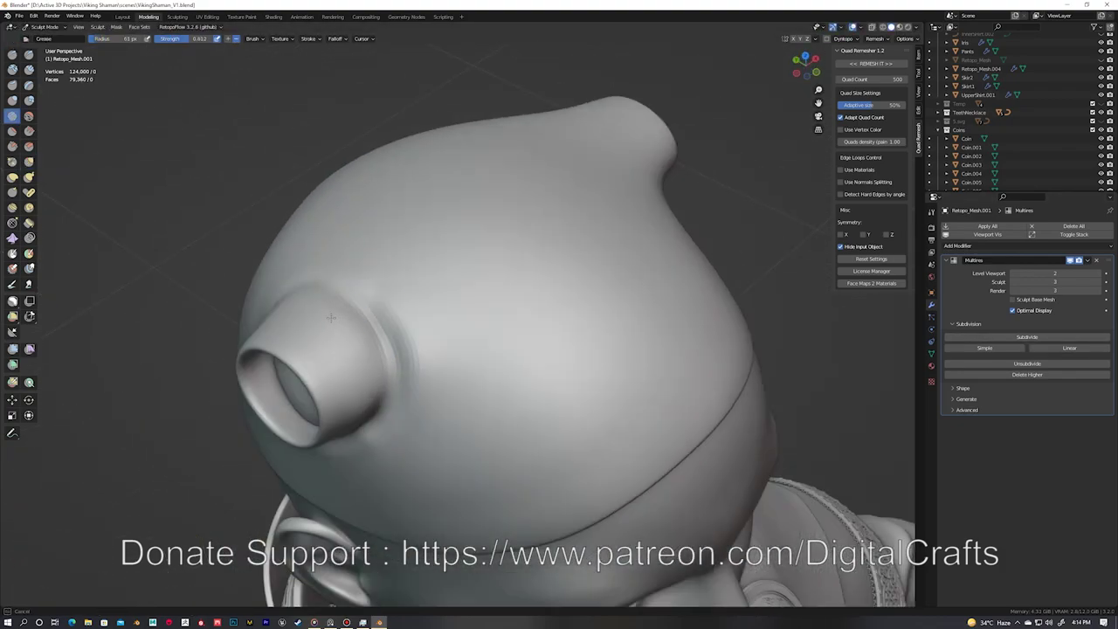
Step: Set the Draw brush to 28 px, then 41 px, surveying the cap from several angles
mouse_move(331, 318)
middle_down()
mouse_move(449, 209)
mouse_move(511, 205)
mouse_move(437, 319)
middle_up()
key(x)
click(523, 199)
mouse_move(546, 225)
middle_down()
mouse_move(484, 257)
mouse_move(597, 163)
middle_up()
mouse_move(473, 316)
middle_down()
mouse_move(494, 260)
mouse_move(341, 481)
middle_up()
middle_drag(350, 427, 459, 219)
middle_drag(463, 257, 352, 328)
middle_drag(430, 254, 322, 368)
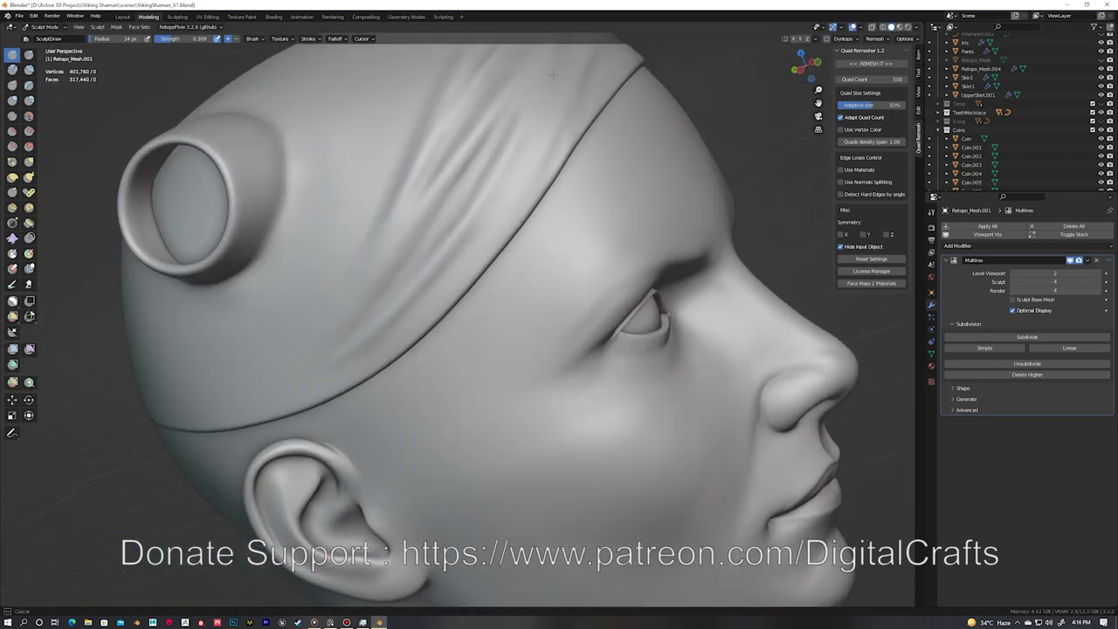
middle_drag(552, 75, 399, 332)
key(f)
click(385, 267)
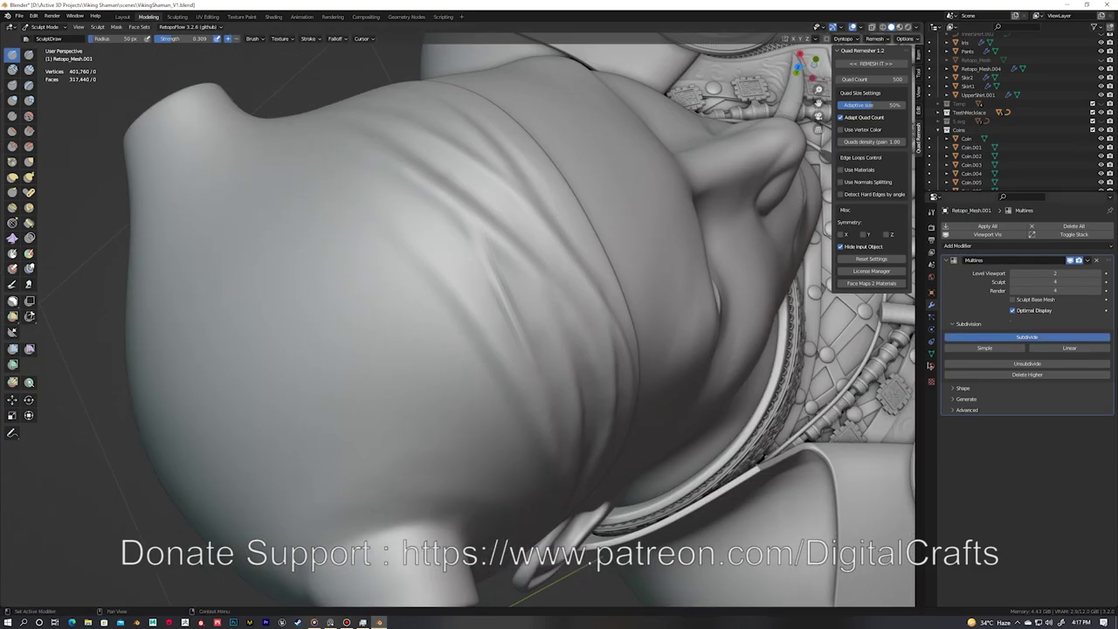
Step: Inspect the cloth wrap from the top, back and sides of the head
middle_drag(385, 267, 359, 406)
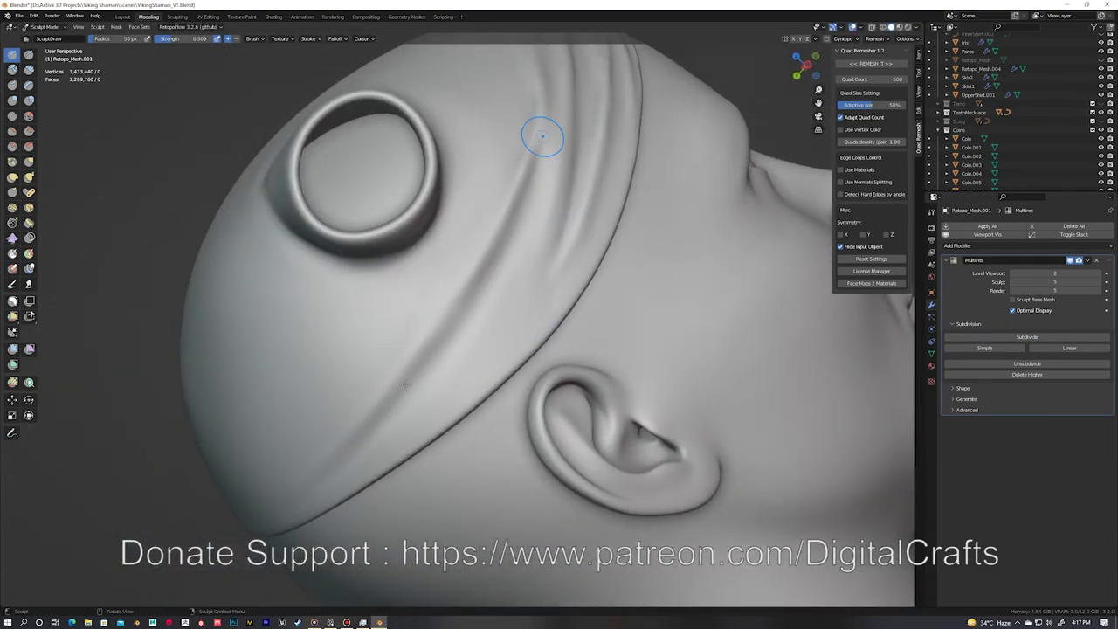
middle_drag(537, 293, 385, 419)
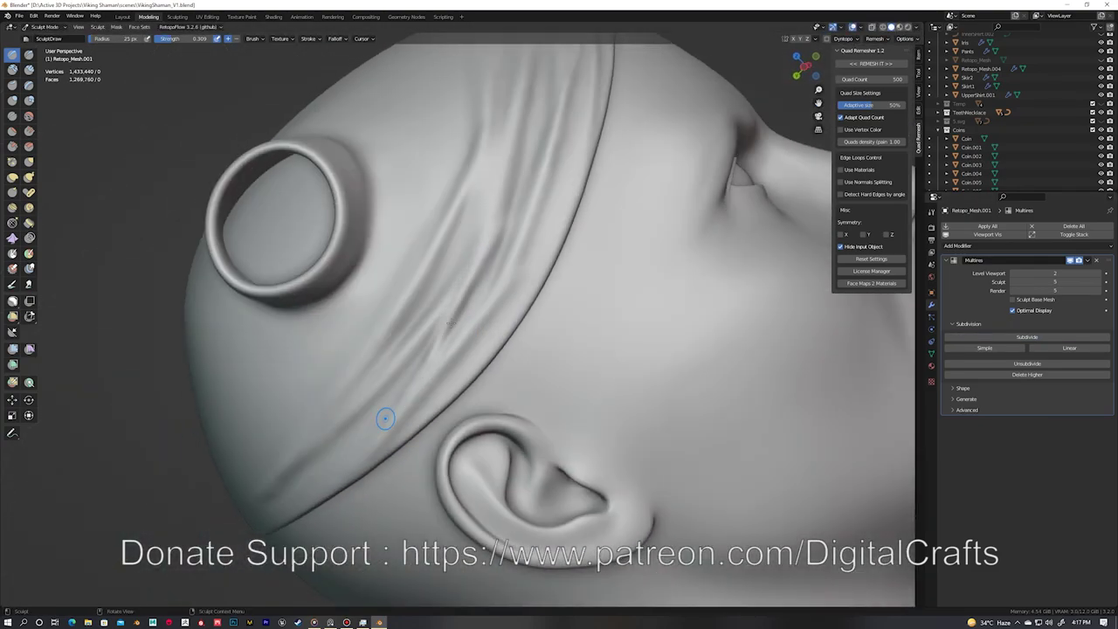
mouse_move(424, 377)
middle_down()
mouse_move(512, 250)
mouse_move(506, 352)
middle_up()
middle_drag(541, 214, 488, 328)
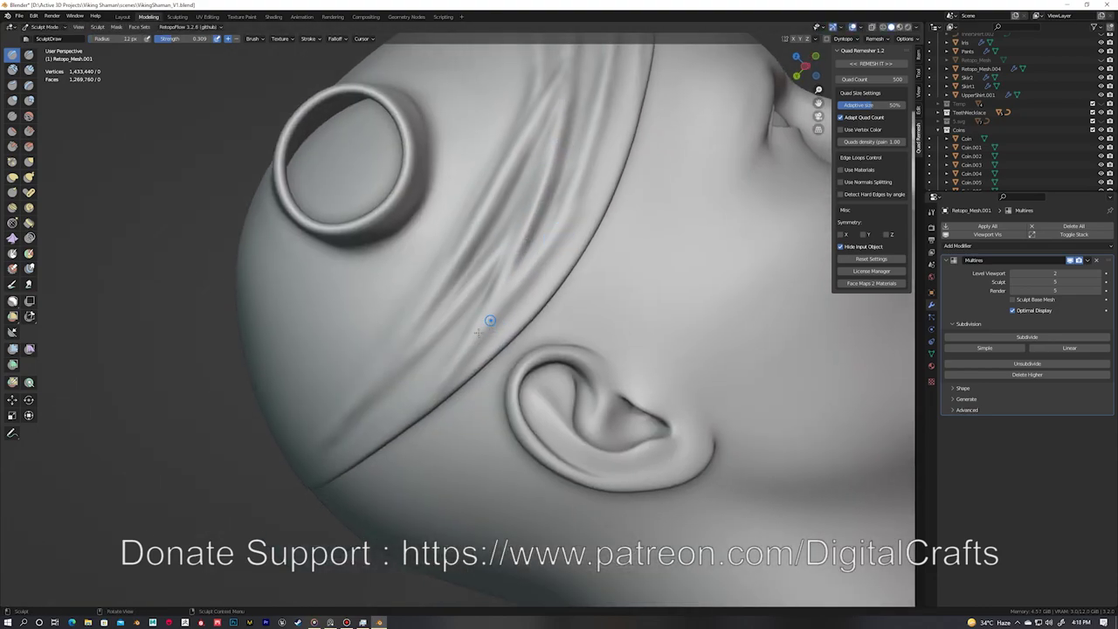
mouse_move(553, 239)
middle_down()
mouse_move(467, 304)
mouse_move(526, 303)
mouse_move(538, 289)
mouse_move(527, 373)
mouse_move(614, 175)
mouse_move(340, 352)
mouse_move(338, 239)
mouse_move(393, 262)
mouse_move(532, 175)
mouse_move(552, 247)
mouse_move(635, 234)
middle_up()
middle_drag(522, 281, 502, 358)
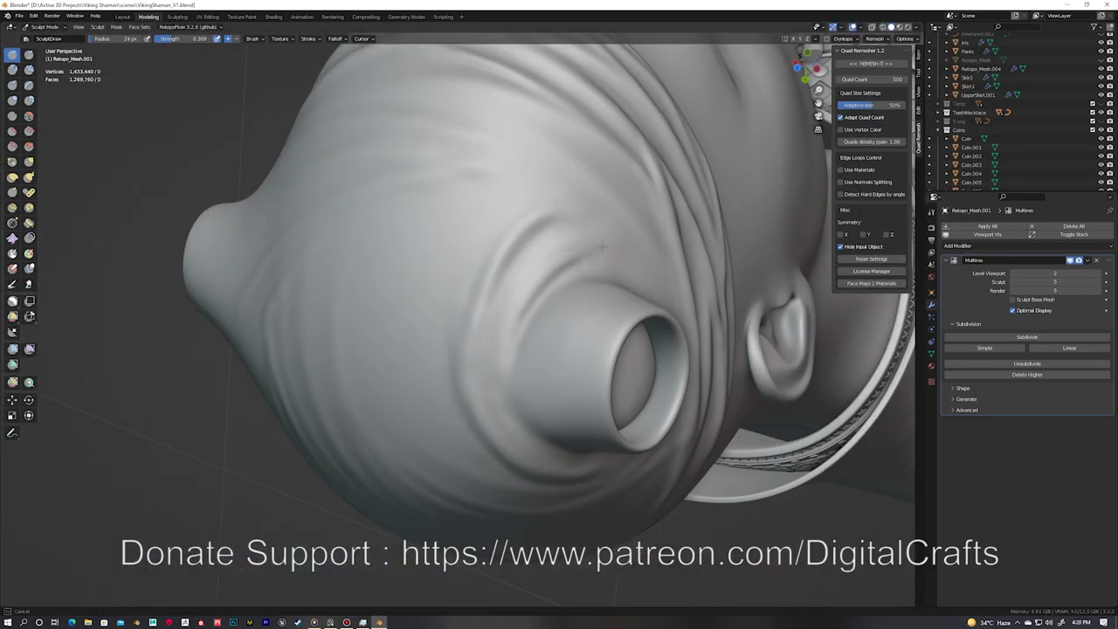
mouse_move(602, 246)
middle_down()
mouse_move(443, 307)
mouse_move(407, 253)
mouse_move(390, 291)
mouse_move(425, 219)
mouse_move(486, 262)
mouse_move(471, 214)
middle_up()
mouse_move(465, 267)
middle_down()
mouse_move(514, 312)
mouse_move(468, 279)
middle_up()
mouse_move(464, 344)
middle_down()
mouse_move(457, 399)
mouse_move(487, 297)
mouse_move(427, 267)
mouse_move(298, 320)
middle_up()
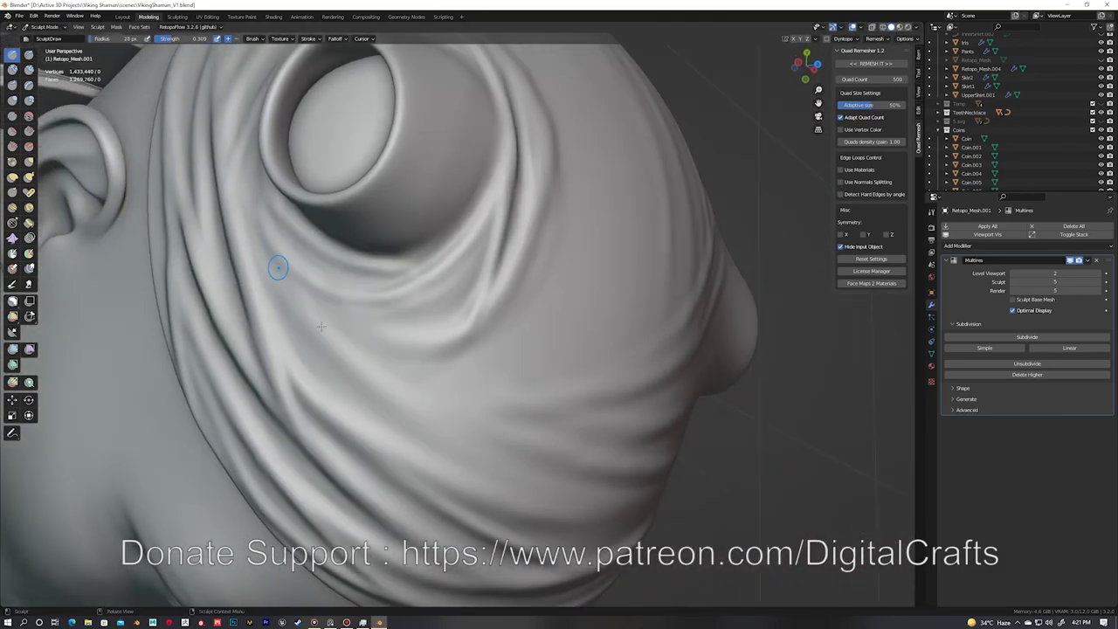
mouse_move(248, 238)
middle_down()
mouse_move(337, 399)
mouse_move(367, 350)
mouse_move(510, 455)
mouse_move(568, 411)
middle_up()
middle_drag(513, 479, 258, 259)
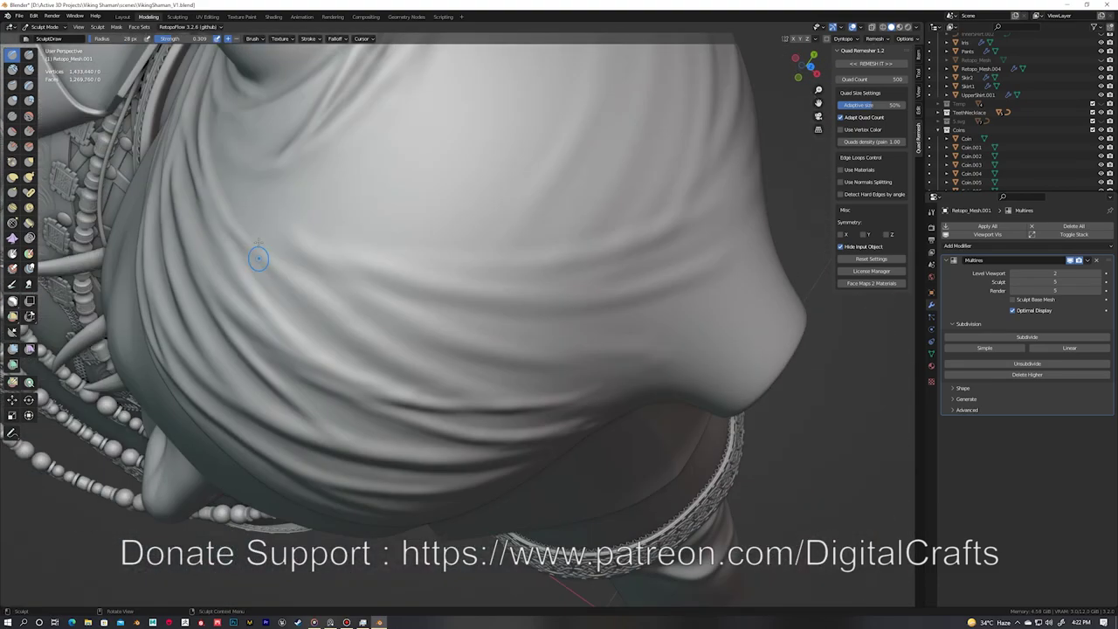
mouse_move(315, 317)
middle_down()
mouse_move(399, 225)
mouse_move(400, 461)
middle_up()
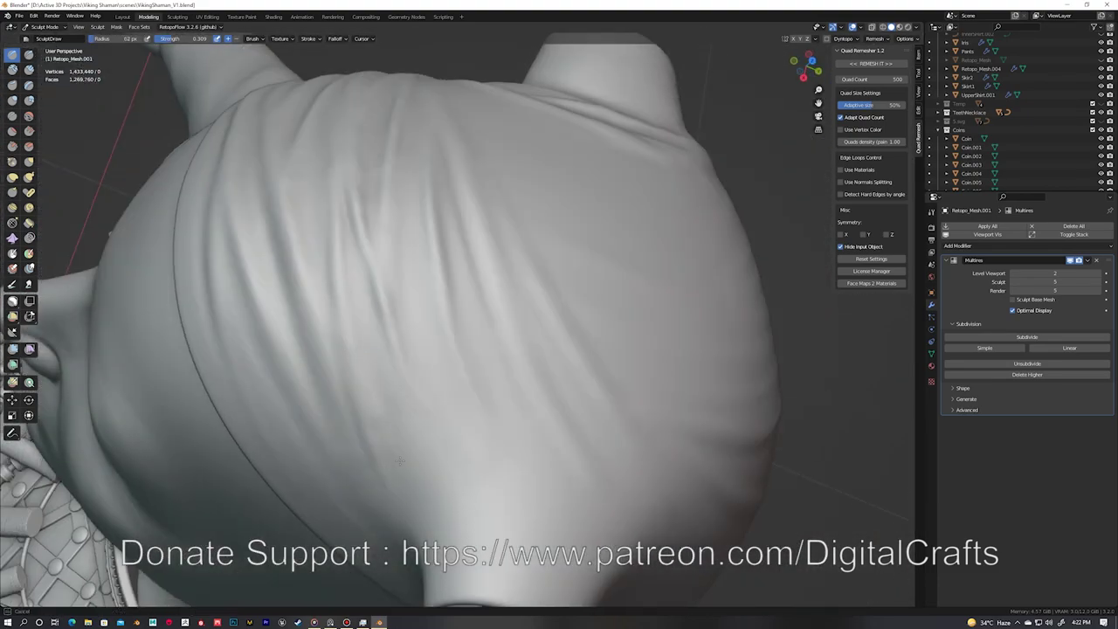
mouse_move(376, 407)
middle_down()
mouse_move(566, 327)
mouse_move(499, 319)
mouse_move(387, 375)
mouse_move(533, 267)
mouse_move(387, 357)
mouse_move(396, 341)
mouse_move(374, 331)
mouse_move(407, 333)
mouse_move(425, 300)
mouse_move(437, 367)
mouse_move(499, 361)
mouse_move(470, 292)
mouse_move(464, 220)
mouse_move(489, 288)
mouse_move(498, 375)
mouse_move(490, 319)
mouse_move(585, 332)
mouse_move(489, 314)
mouse_move(483, 271)
middle_up()
Step: Sculpt cloth folds across the cap with the standard Draw brush
key(x)
mouse_move(509, 338)
middle_down()
mouse_move(499, 305)
mouse_move(464, 312)
mouse_move(539, 229)
mouse_move(444, 378)
mouse_move(518, 387)
middle_up()
middle_drag(511, 229, 447, 437)
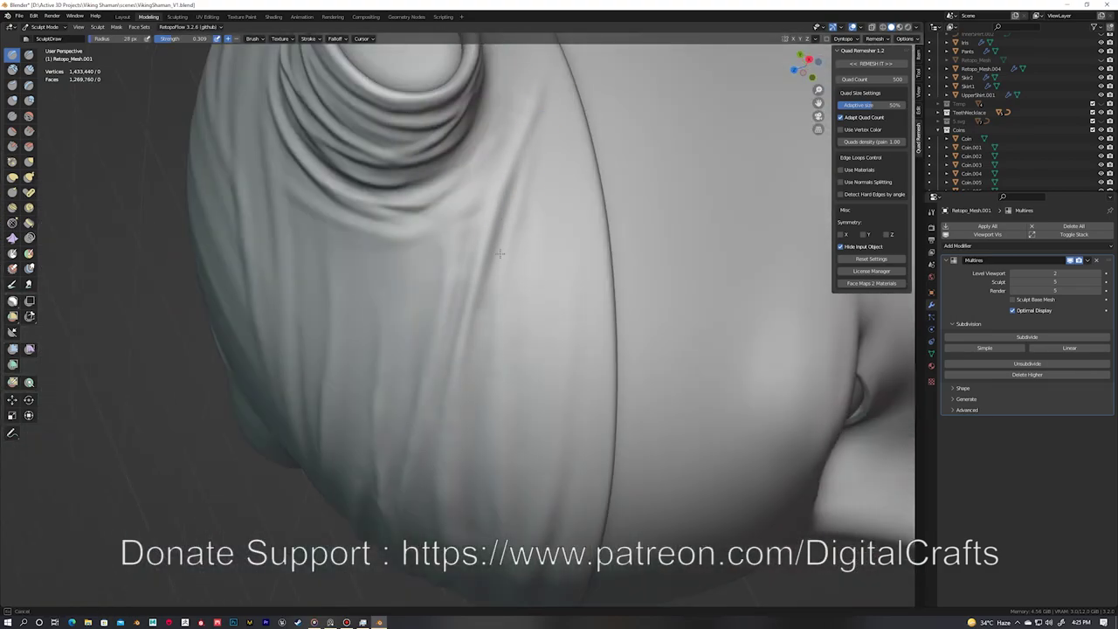
middle_drag(513, 530, 491, 327)
mouse_move(524, 397)
middle_down()
mouse_move(569, 302)
mouse_move(467, 344)
middle_up()
mouse_move(481, 447)
middle_down()
mouse_move(499, 332)
mouse_move(516, 354)
mouse_move(495, 371)
mouse_move(516, 248)
middle_up()
mouse_move(469, 415)
middle_down()
mouse_move(447, 455)
mouse_move(350, 319)
middle_up()
middle_drag(300, 287, 225, 289)
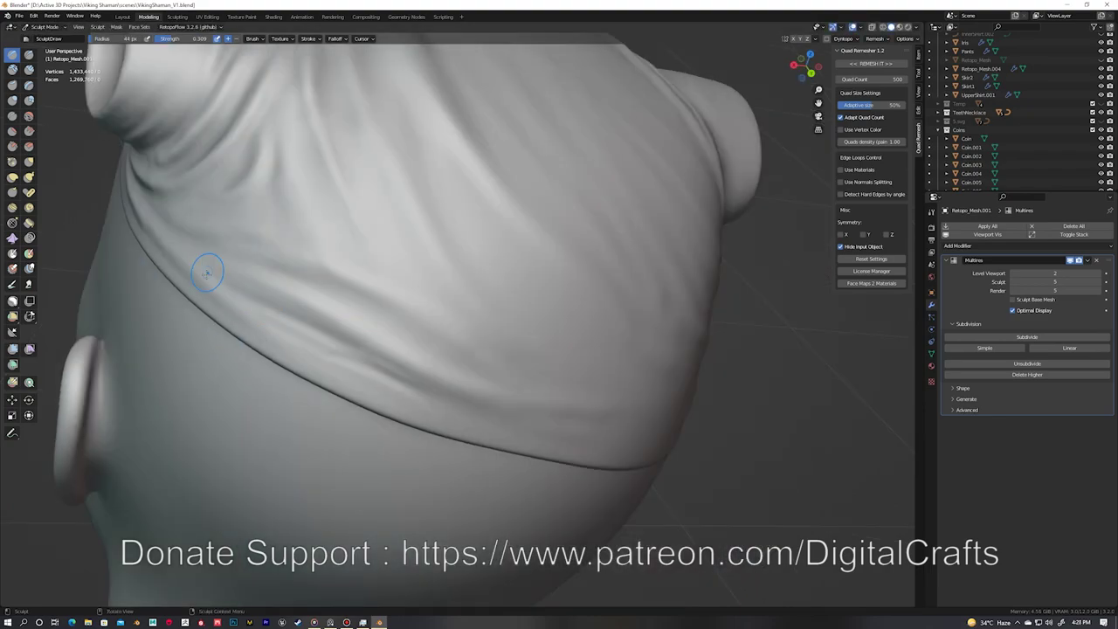
scroll(474, 224, down, 5)
Step: Scale the cap's lower rim loop slightly with soft proportional falloff in Edit Mode
key(ctrl+Tab)
scroll(605, 207, up, 4)
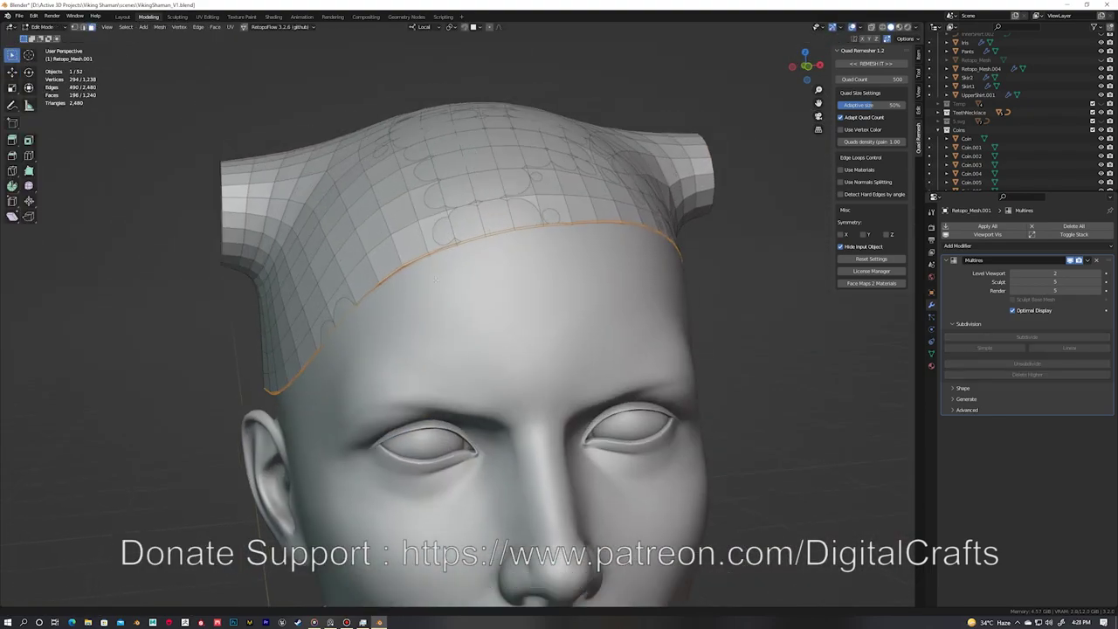
key(Tab)
scroll(524, 244, up, 3)
key(s)
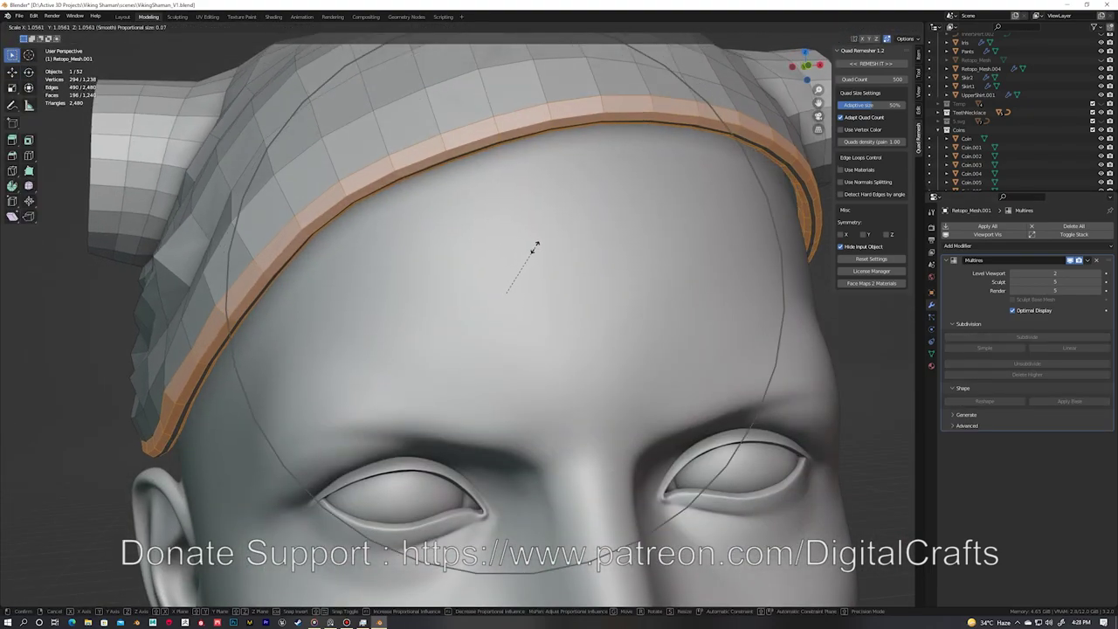
click(533, 245)
scroll(529, 245, down, 4)
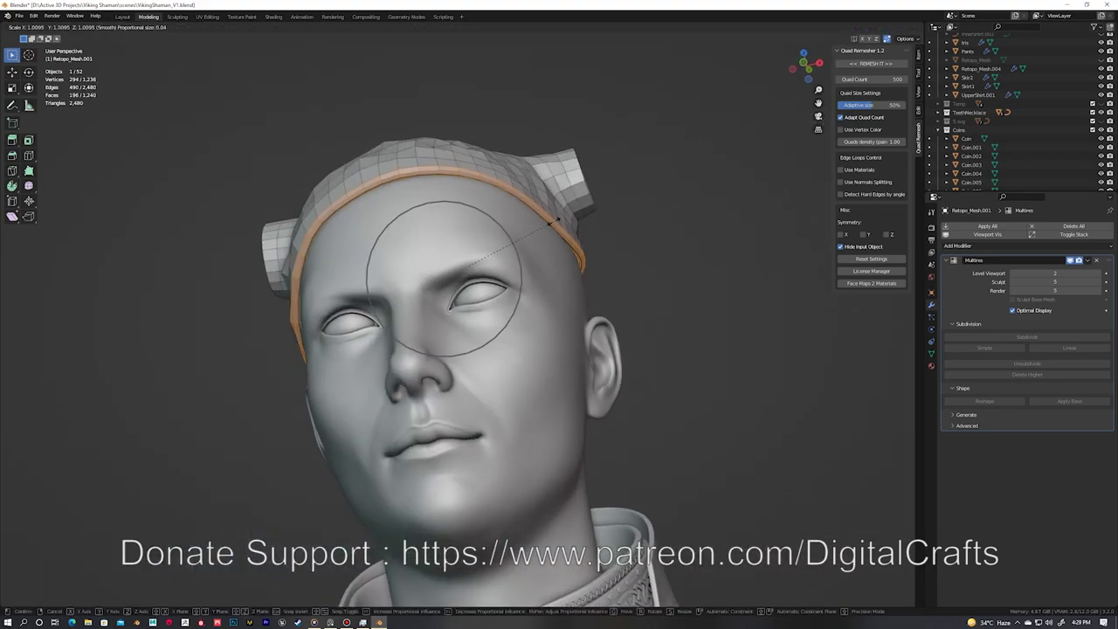
scroll(548, 207, up, 5)
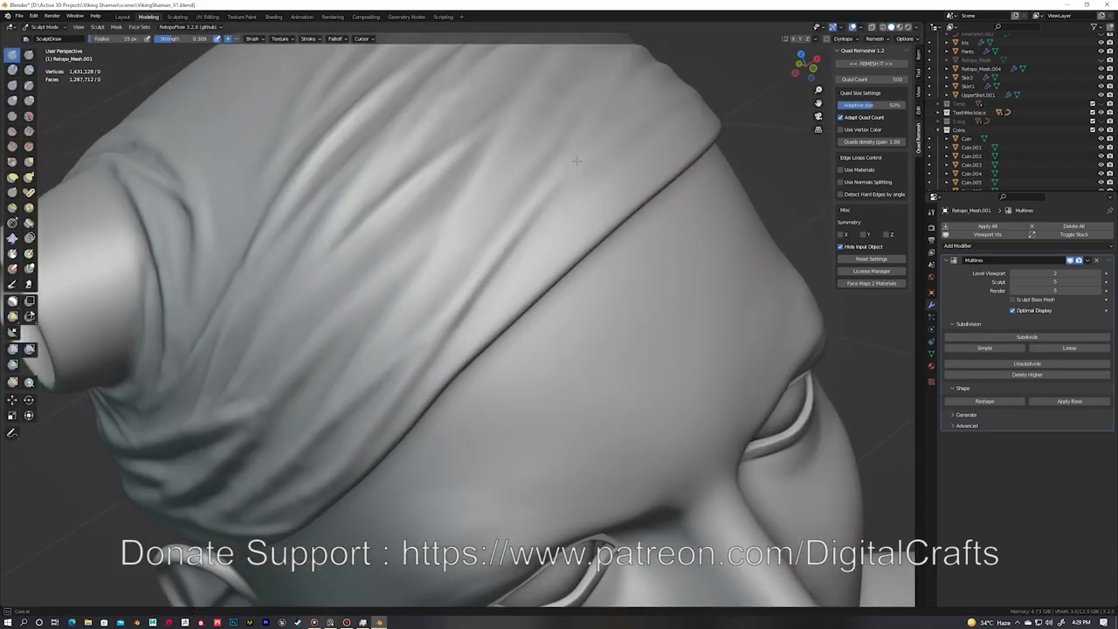
mouse_move(423, 358)
middle_down()
mouse_move(519, 242)
mouse_move(468, 449)
middle_up()
Step: Inspect the cap's cloth band from several angles and pick the Crease brush
middle_drag(451, 332, 492, 319)
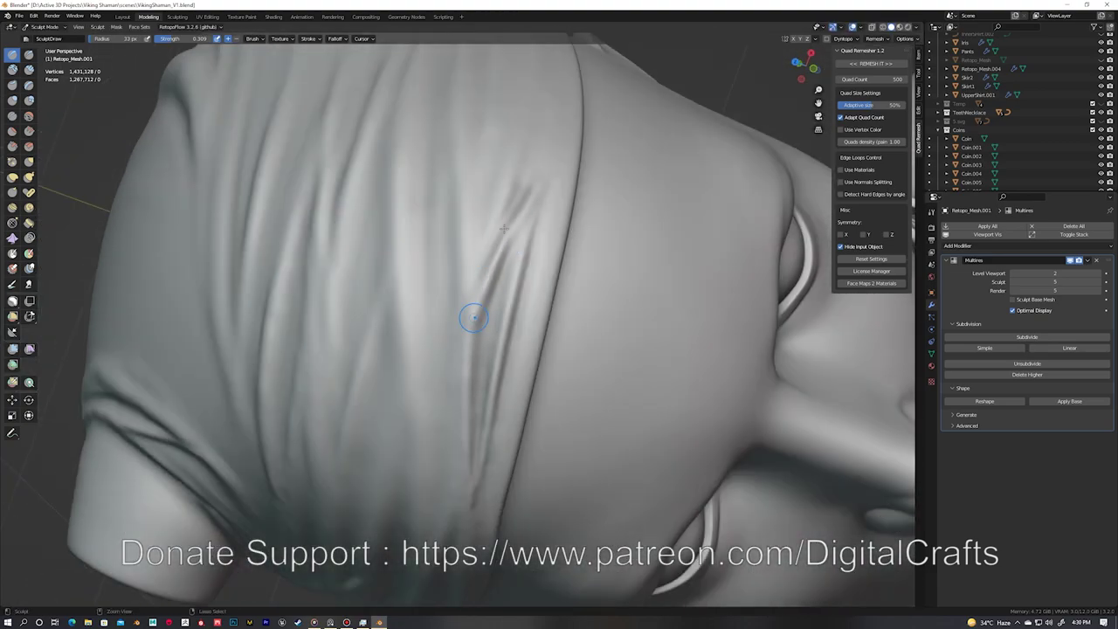
mouse_move(464, 401)
middle_down()
mouse_move(469, 379)
mouse_move(565, 320)
mouse_move(482, 274)
mouse_move(513, 195)
middle_up()
mouse_move(515, 259)
middle_down()
mouse_move(475, 292)
mouse_move(525, 229)
mouse_move(429, 354)
mouse_move(579, 113)
mouse_move(445, 330)
mouse_move(478, 254)
mouse_move(599, 113)
mouse_move(589, 193)
mouse_move(438, 227)
mouse_move(461, 357)
middle_up()
mouse_move(492, 206)
middle_down()
mouse_move(519, 242)
mouse_move(452, 399)
mouse_move(476, 284)
middle_up()
mouse_move(428, 440)
middle_down()
mouse_move(474, 200)
mouse_move(482, 211)
middle_up()
key(shift+c)
key(f)
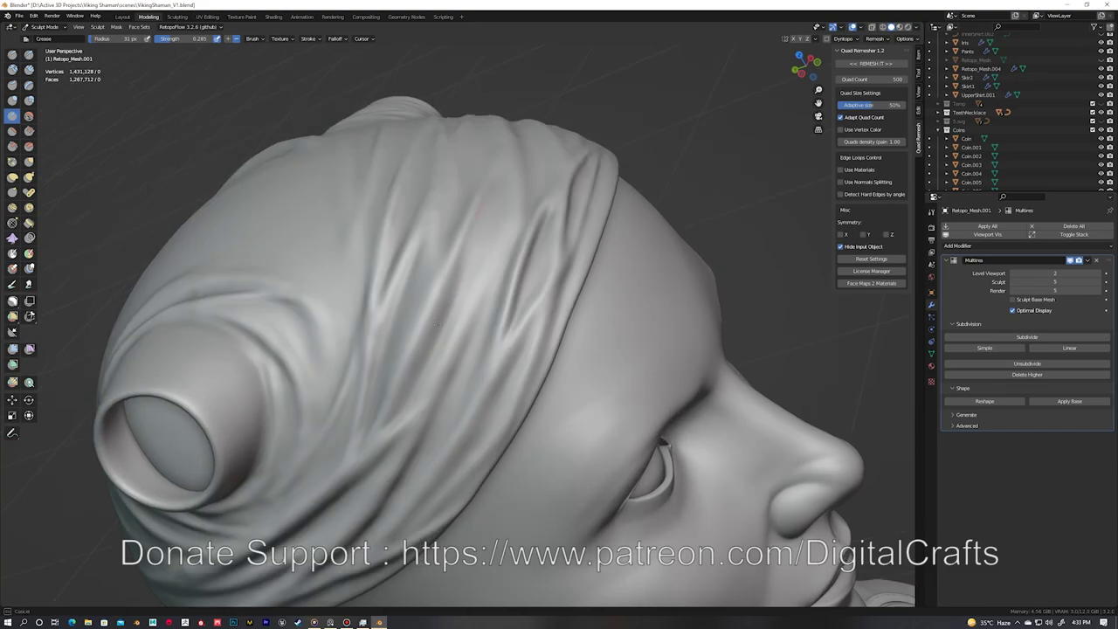
mouse_move(396, 419)
middle_down()
mouse_move(412, 196)
mouse_move(337, 294)
mouse_move(324, 233)
mouse_move(332, 346)
mouse_move(367, 172)
mouse_move(382, 224)
middle_up()
Step: Deepen wrinkles along the band, alternating the Draw and Crease brushes
key(x)
key(shift+c)
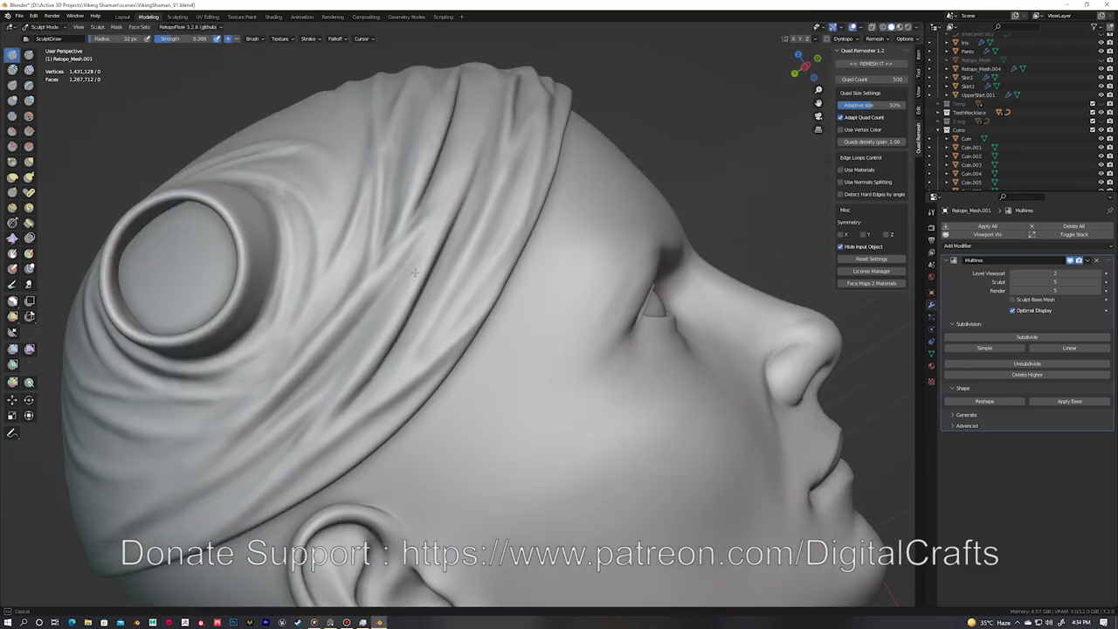
middle_drag(328, 354, 348, 295)
key(shift+c)
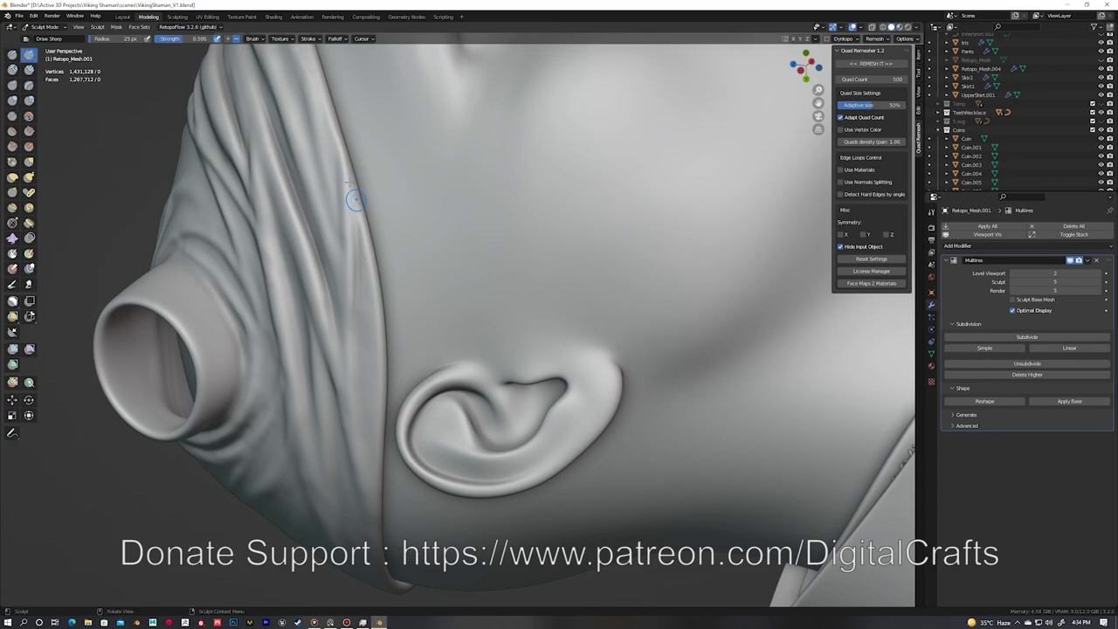
middle_drag(367, 207, 416, 142)
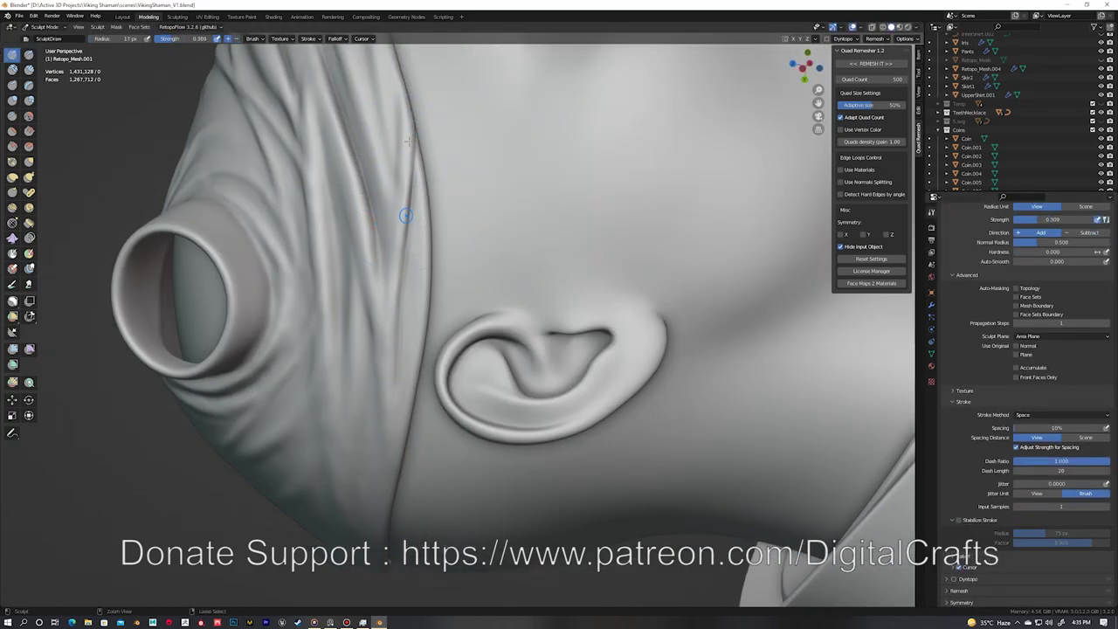
middle_drag(371, 319, 442, 348)
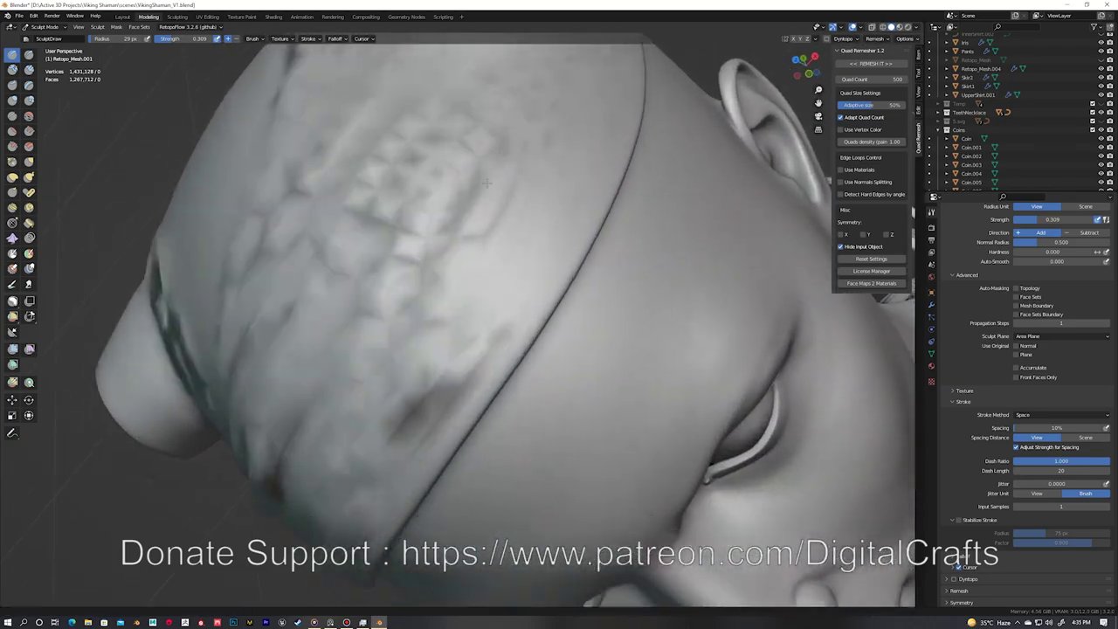
Step: Save the sculpt as the new V2 version of the file
key(w)
mouse_move(471, 286)
middle_down()
mouse_move(531, 199)
mouse_move(469, 250)
middle_up()
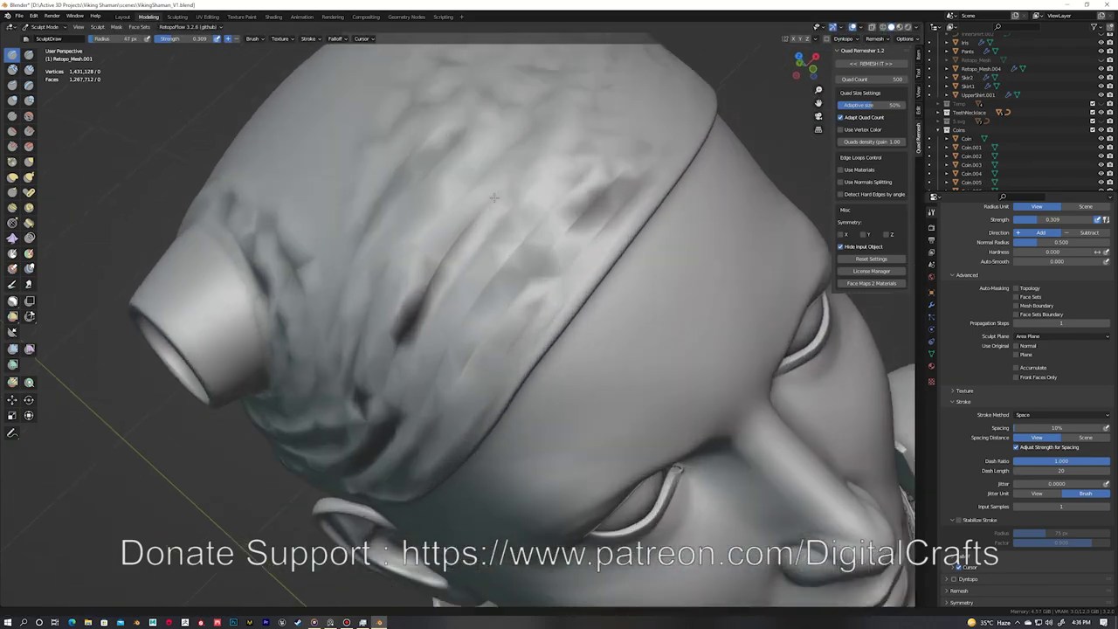
key(ctrl+s)
click(106, 114)
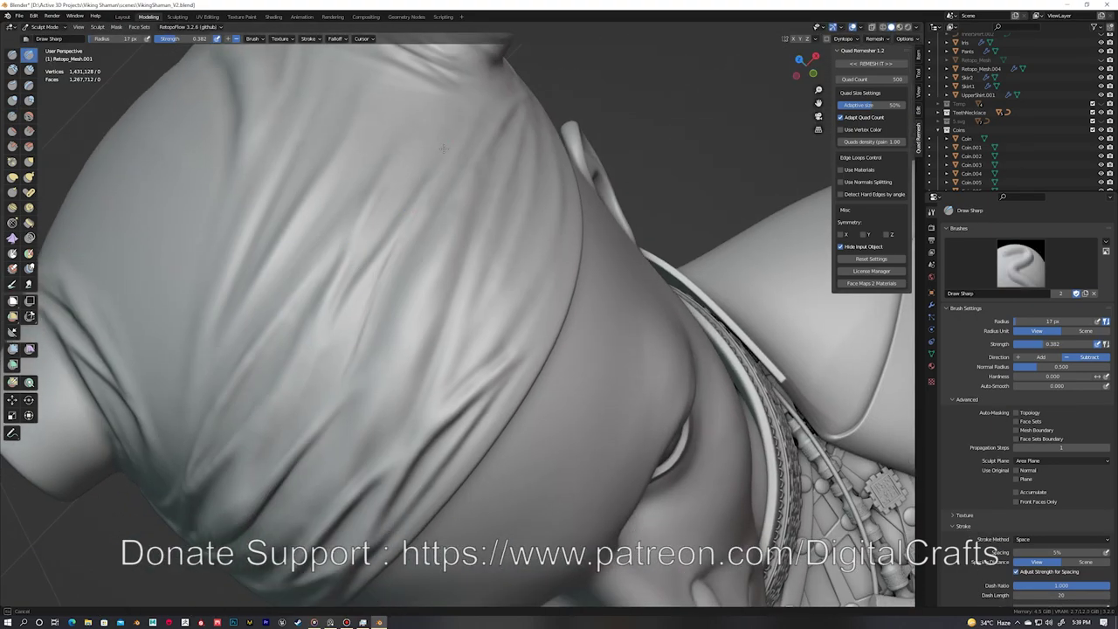
Step: Sculpt folds on the head wrap, cycling between the Crease and Draw brushes
mouse_move(443, 149)
middle_down()
mouse_move(332, 358)
mouse_move(371, 361)
mouse_move(421, 277)
middle_up()
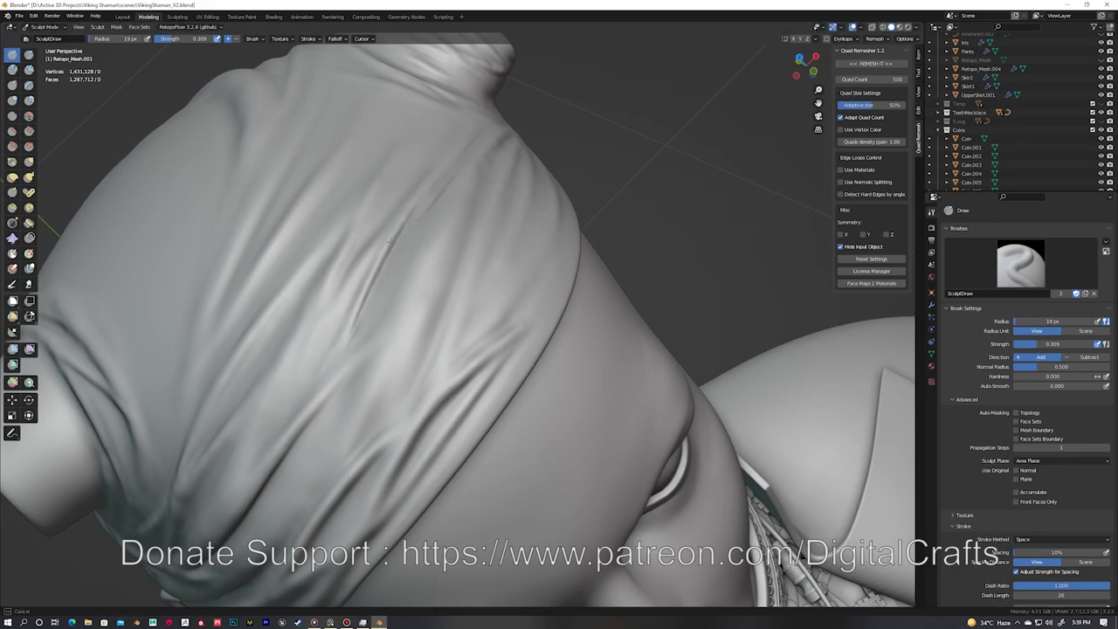
key(w)
mouse_move(370, 348)
middle_down()
mouse_move(390, 266)
mouse_move(422, 306)
middle_up()
middle_drag(373, 389, 399, 311)
middle_drag(449, 210, 436, 213)
scroll(424, 201, up, 2)
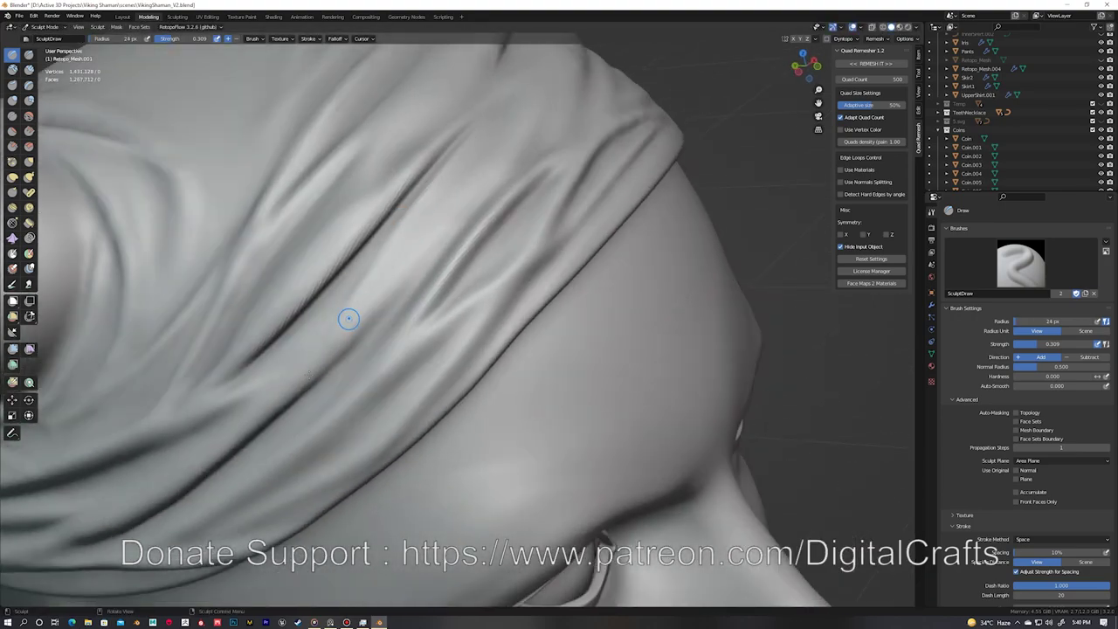
scroll(498, 166, down, 3)
key(w)
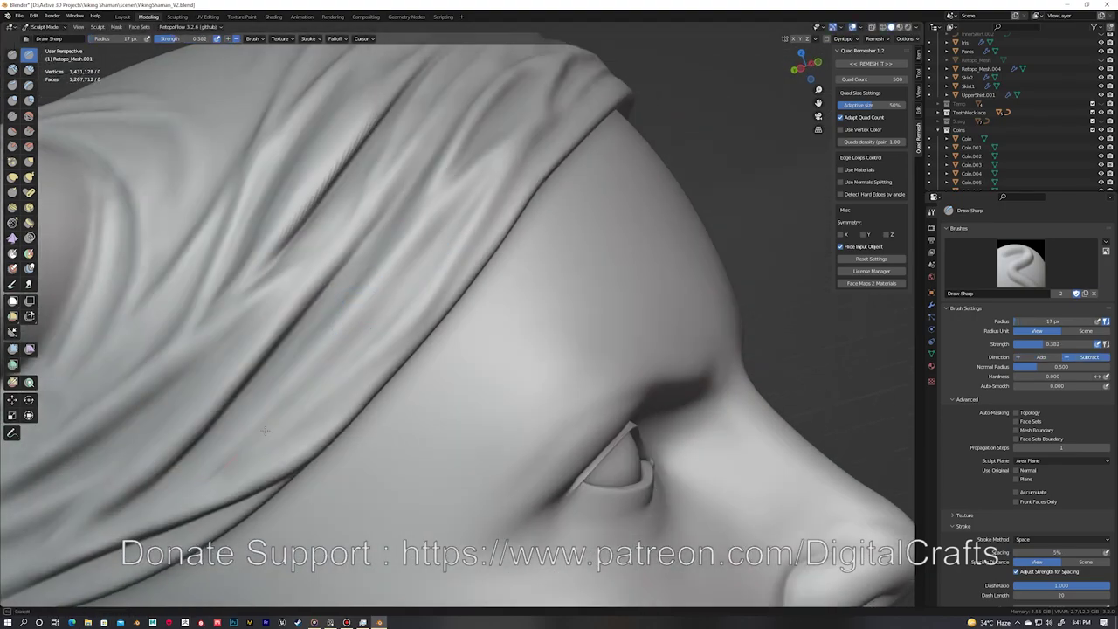
key(shift+c)
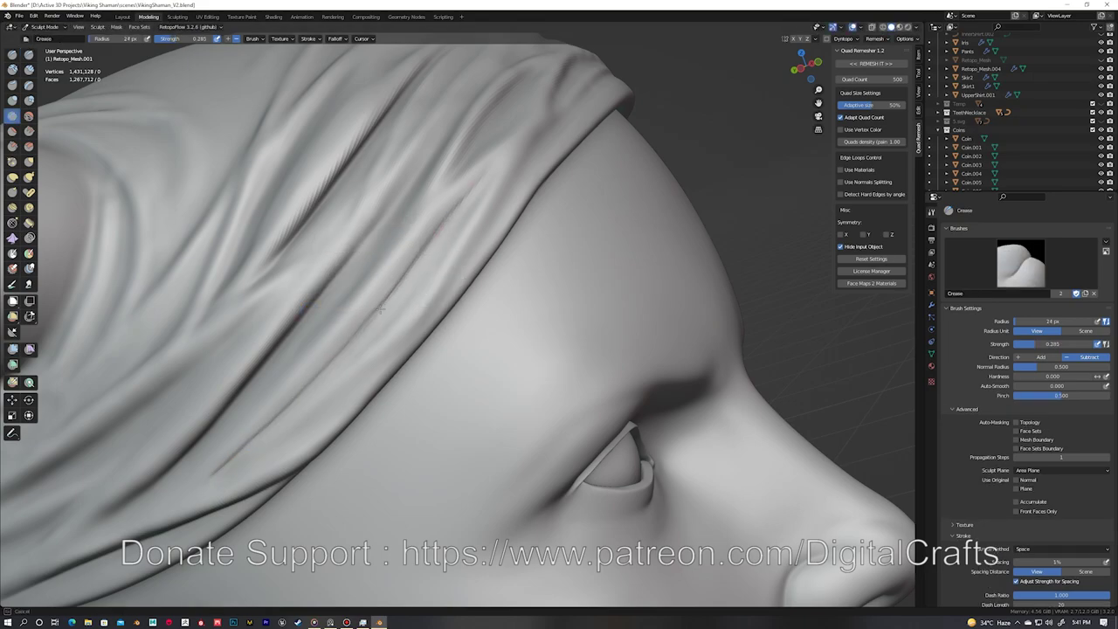
key(x)
Step: Carve creases into the headband above the eye with the sharp Draw brush in subtract mode
middle_drag(288, 393, 331, 304)
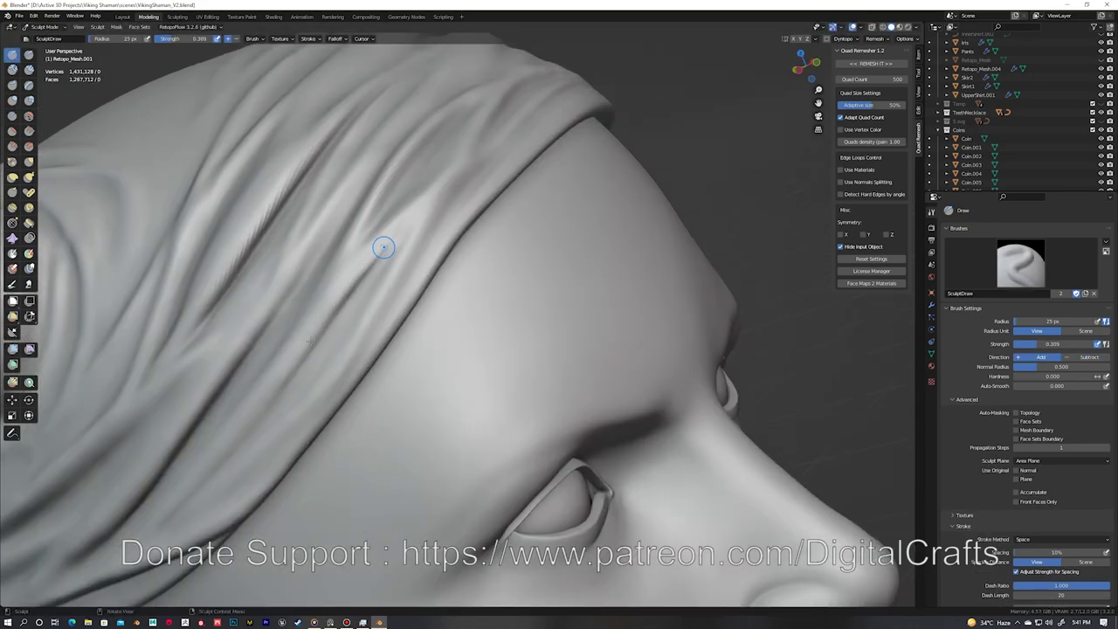
middle_drag(383, 247, 366, 334)
middle_drag(476, 203, 463, 186)
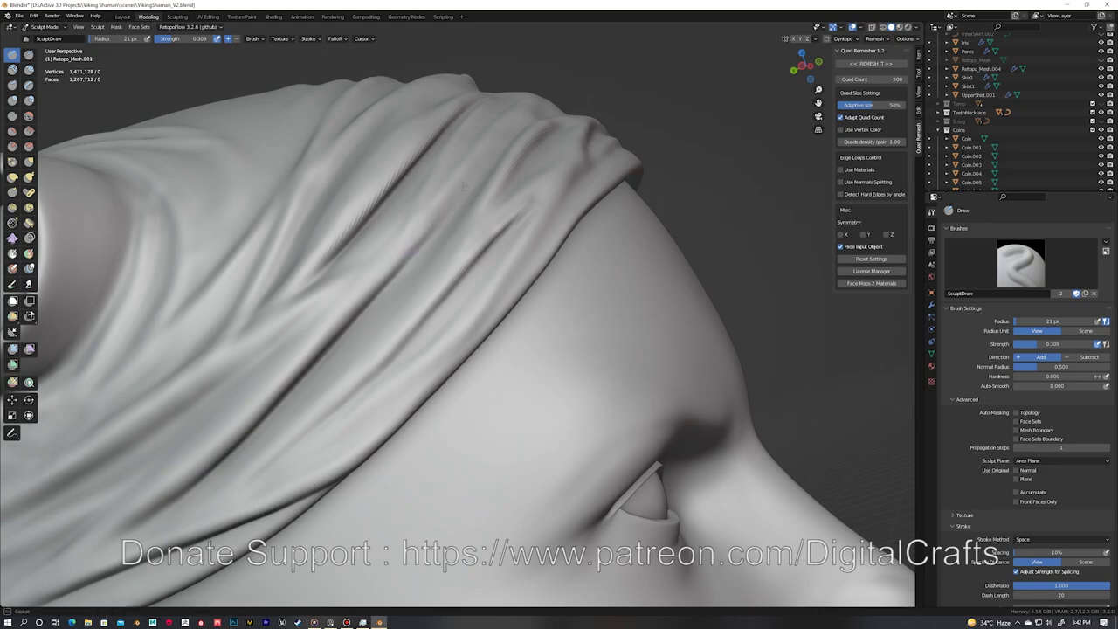
middle_drag(374, 298, 432, 251)
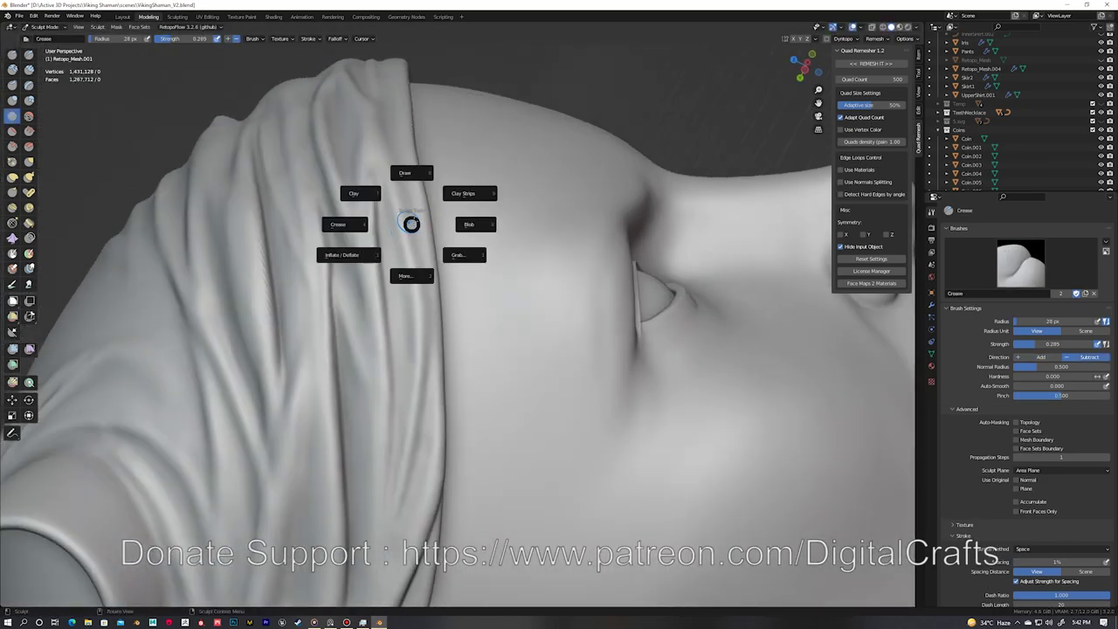
click(416, 202)
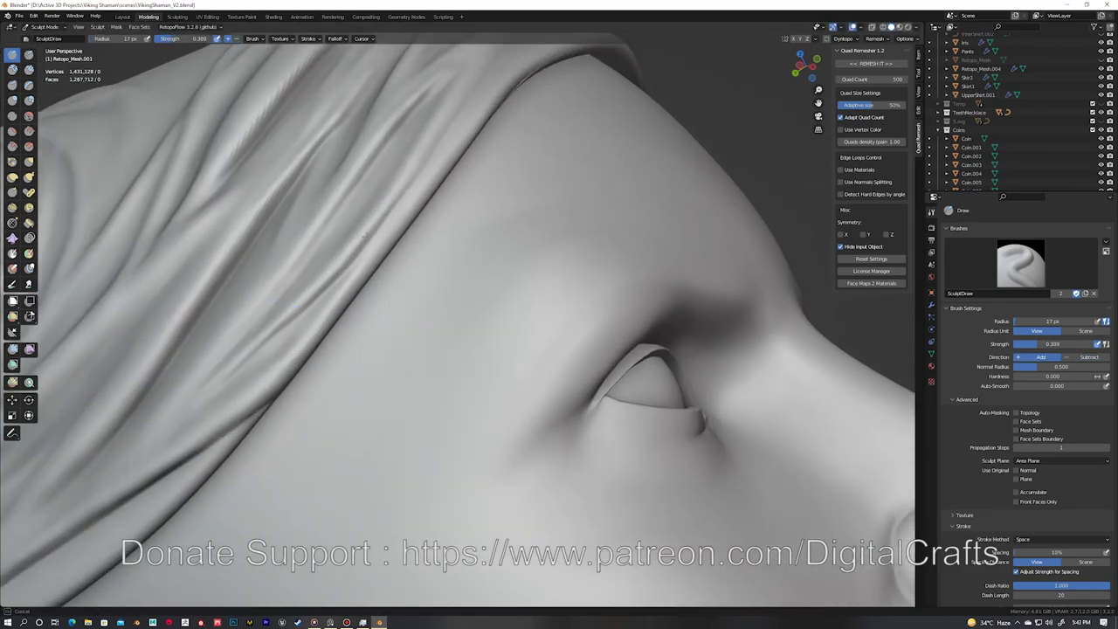
middle_drag(383, 211, 422, 175)
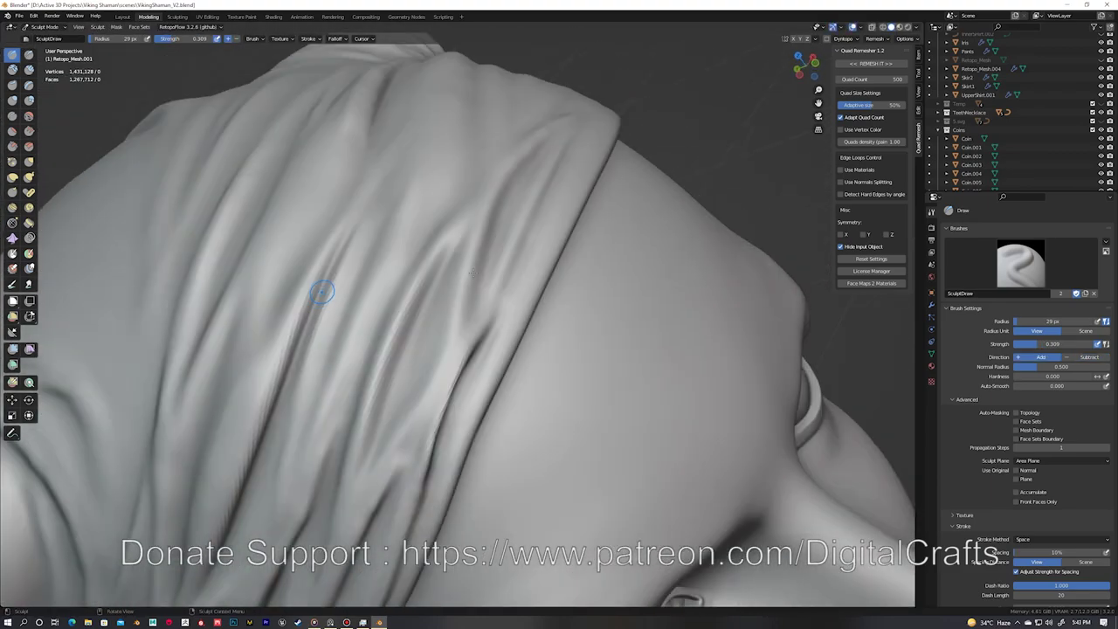
scroll(407, 262, down, 5)
mouse_move(407, 288)
middle_down()
mouse_move(407, 240)
mouse_move(437, 317)
middle_up()
scroll(407, 239, up, 5)
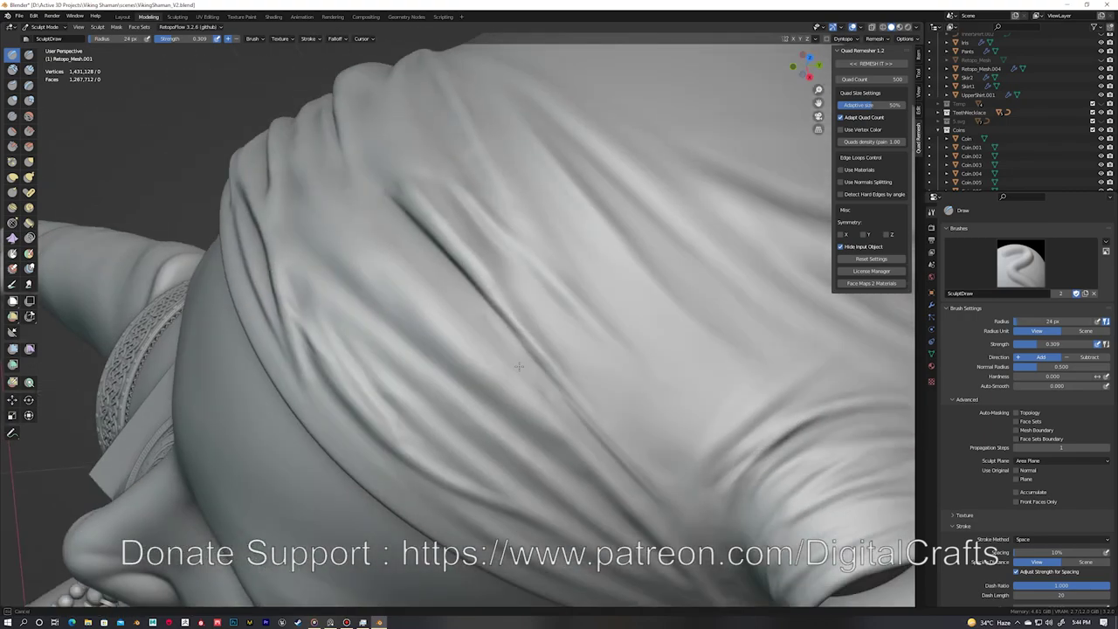
middle_drag(454, 372, 462, 349)
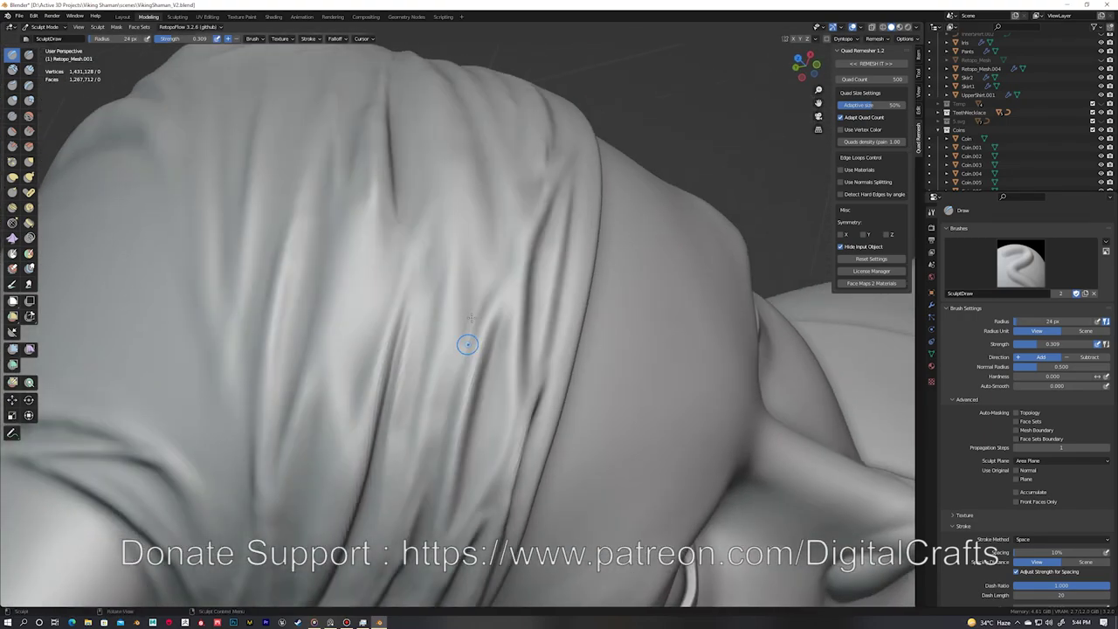
Step: Pick the Inflate/Deflate brush from the brush pie menu
key(w)
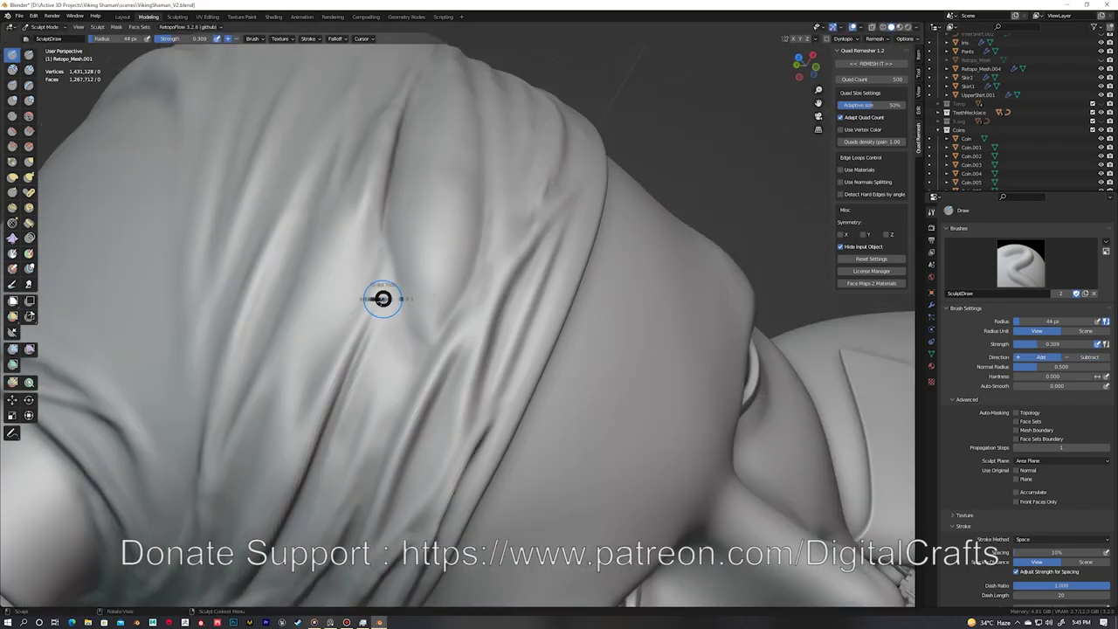
key(w)
click(479, 212)
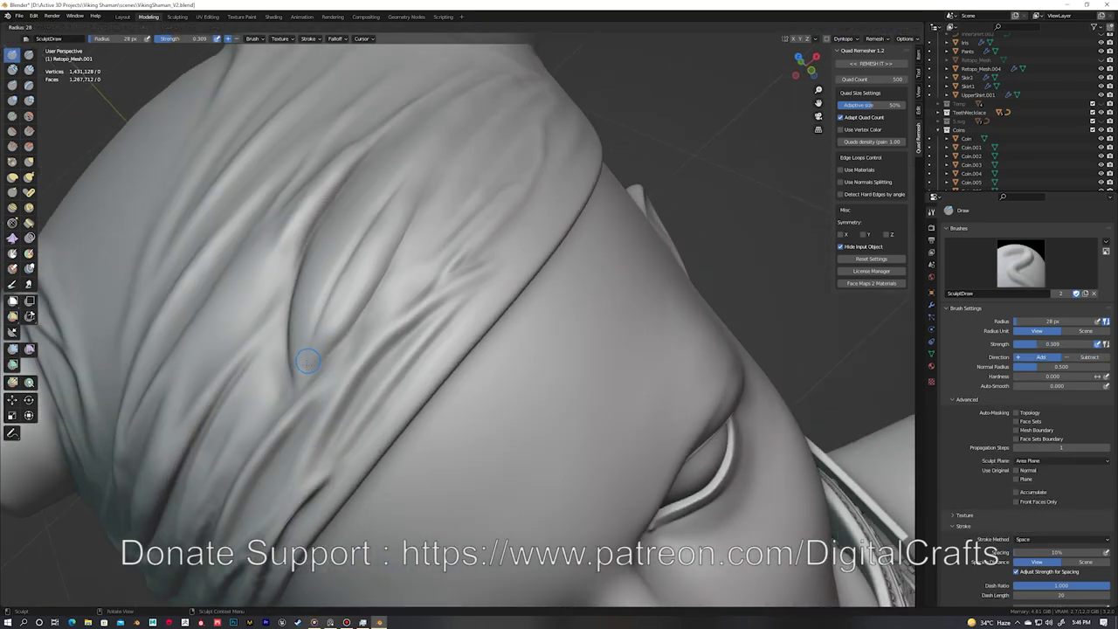
Step: Refine the headwrap folds with the standard Draw brush enlarged to about 35 px
middle_drag(406, 195, 346, 298)
mouse_move(398, 184)
middle_down()
mouse_move(382, 242)
mouse_move(382, 326)
mouse_move(398, 305)
middle_up()
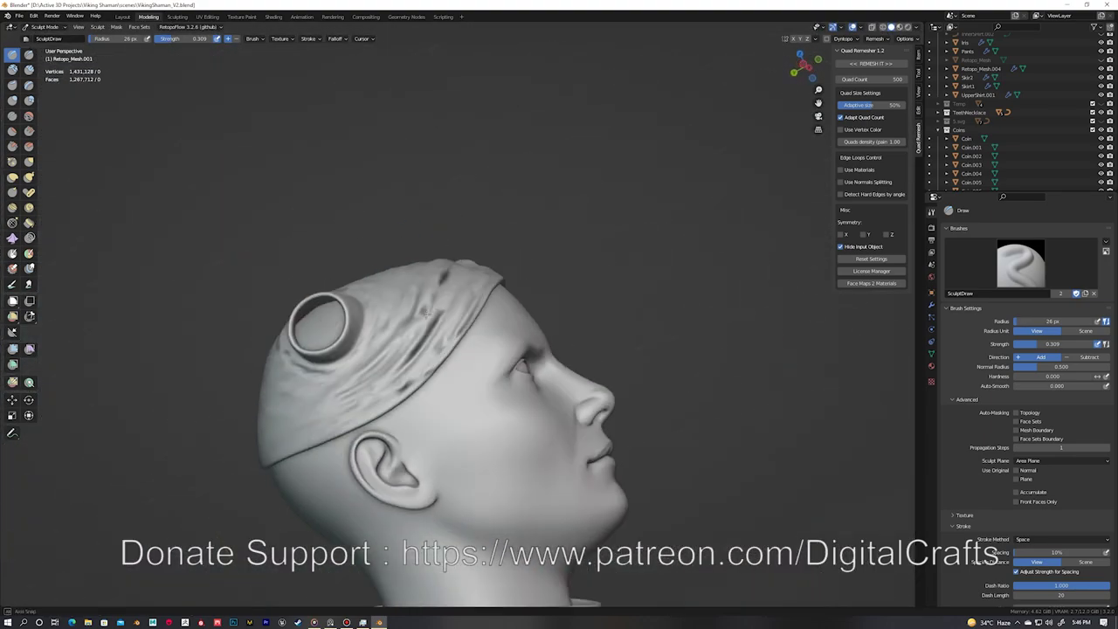
mouse_move(375, 397)
middle_down()
mouse_move(416, 250)
mouse_move(630, 249)
mouse_move(559, 262)
mouse_move(551, 288)
mouse_move(578, 209)
middle_up()
mouse_move(552, 336)
middle_down()
mouse_move(497, 155)
mouse_move(512, 167)
middle_up()
scroll(965, 377, down, 4)
key(x)
mouse_move(457, 232)
middle_down()
mouse_move(478, 231)
mouse_move(387, 352)
middle_up()
middle_drag(357, 474, 497, 224)
key(f)
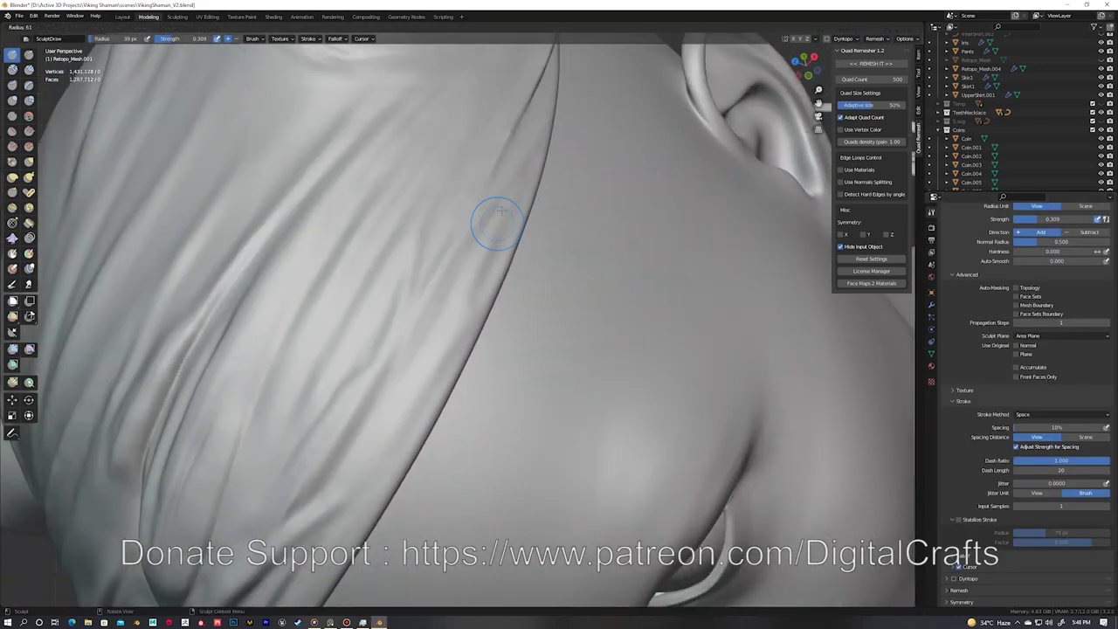
Step: Add wrinkles across the cap's upper fold, ear side and headband
mouse_move(448, 342)
middle_down()
mouse_move(387, 405)
mouse_move(455, 226)
middle_up()
mouse_move(462, 175)
middle_down()
mouse_move(429, 302)
mouse_move(525, 68)
middle_up()
middle_drag(451, 212, 432, 185)
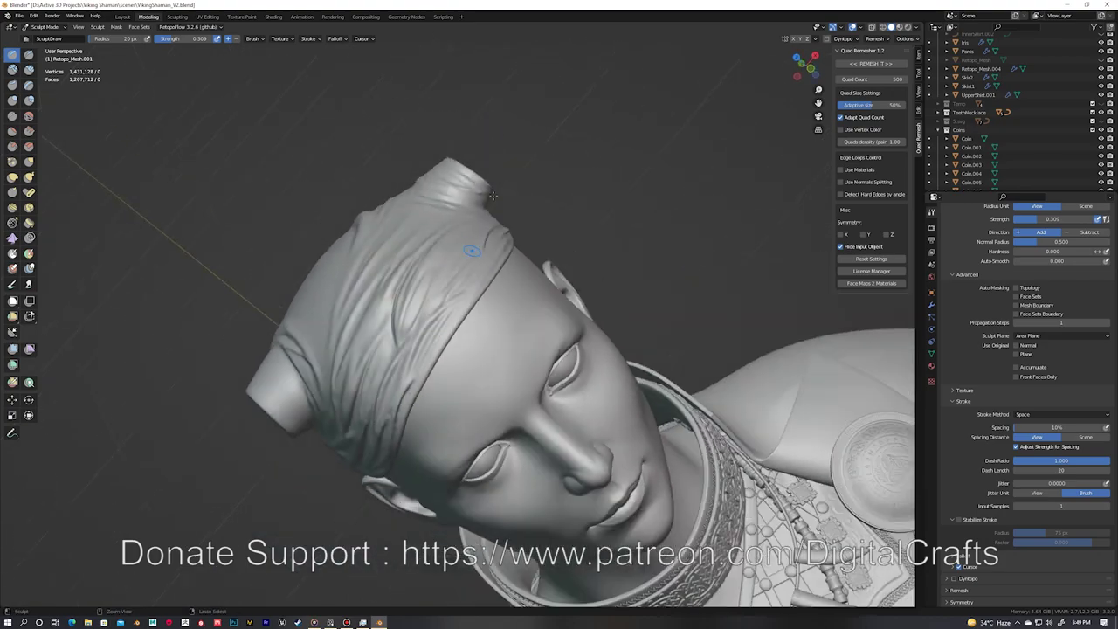
mouse_move(371, 316)
middle_down()
mouse_move(449, 230)
mouse_move(399, 298)
middle_up()
middle_drag(419, 249, 358, 325)
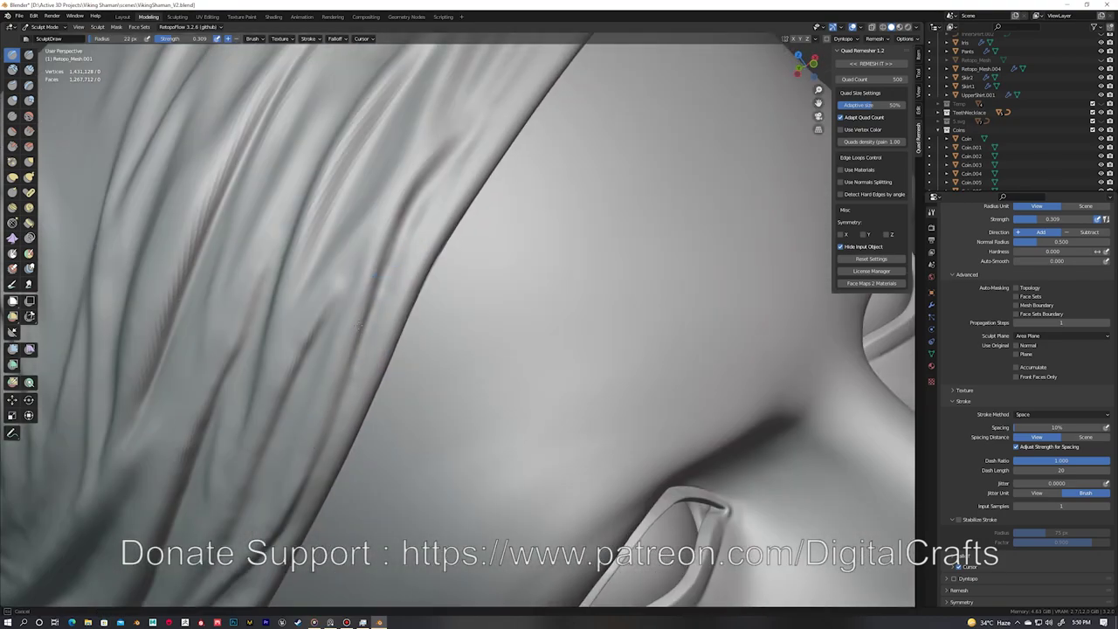
mouse_move(445, 158)
middle_down()
mouse_move(425, 242)
mouse_move(326, 389)
mouse_move(451, 207)
middle_up()
mouse_move(400, 317)
middle_down()
mouse_move(404, 337)
mouse_move(305, 487)
mouse_move(429, 399)
mouse_move(516, 142)
mouse_move(384, 409)
mouse_move(474, 256)
middle_up()
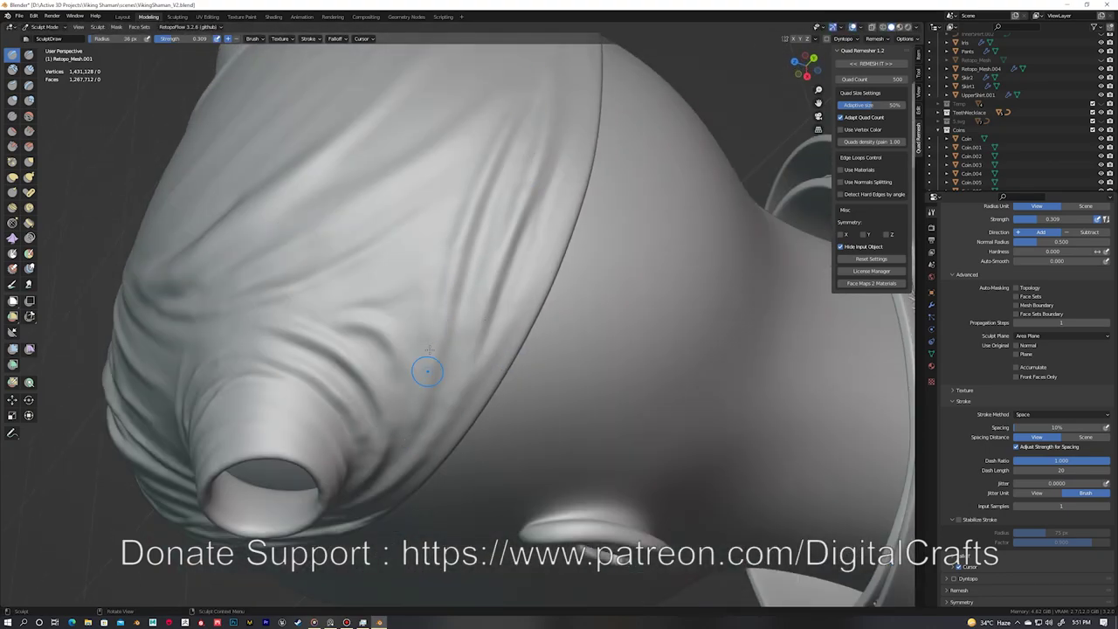
mouse_move(425, 347)
middle_down()
mouse_move(414, 322)
mouse_move(355, 391)
middle_up()
middle_drag(384, 349, 449, 182)
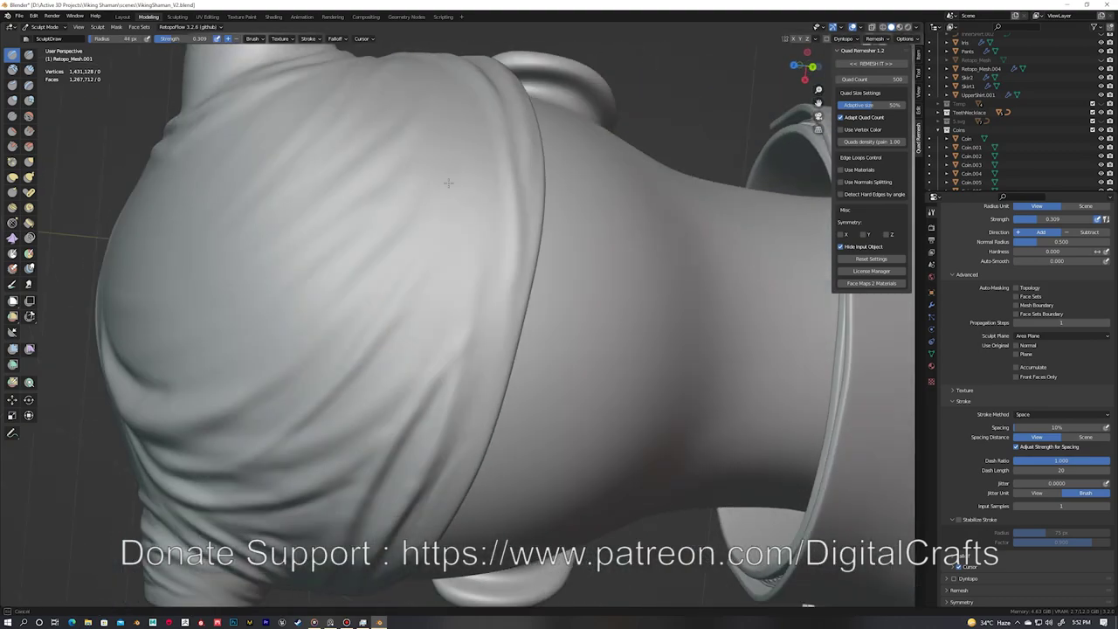
mouse_move(427, 278)
middle_down()
mouse_move(276, 409)
mouse_move(393, 218)
mouse_move(302, 429)
middle_up()
Step: Sculpt folds around the cap opening and neck, then shrink the Draw brush to about 23 px
key(x)
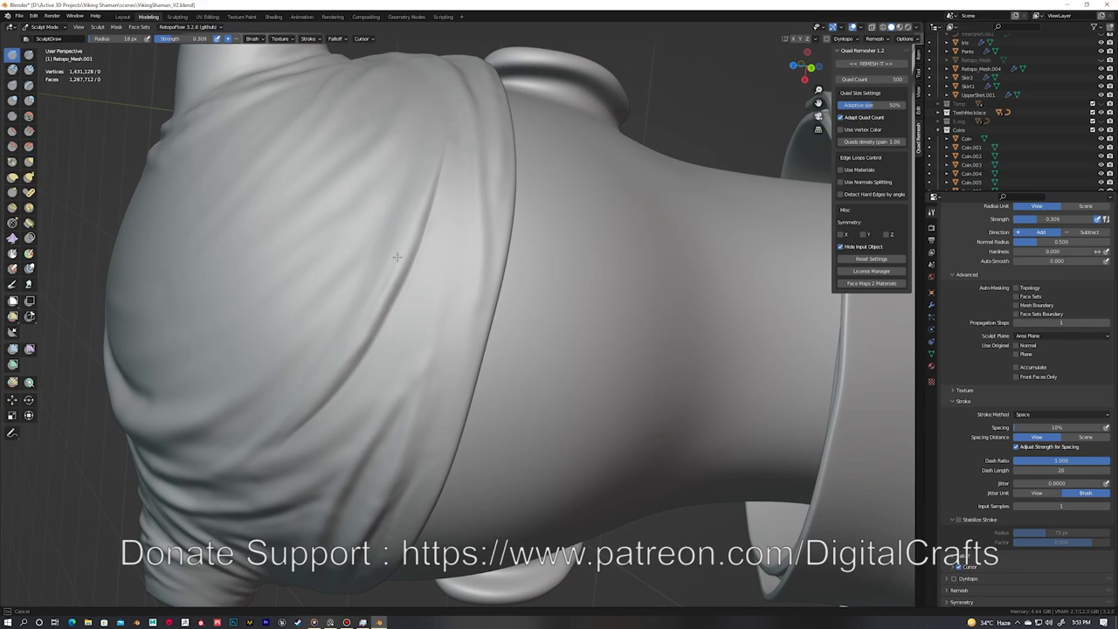
middle_drag(396, 256, 294, 400)
key(f)
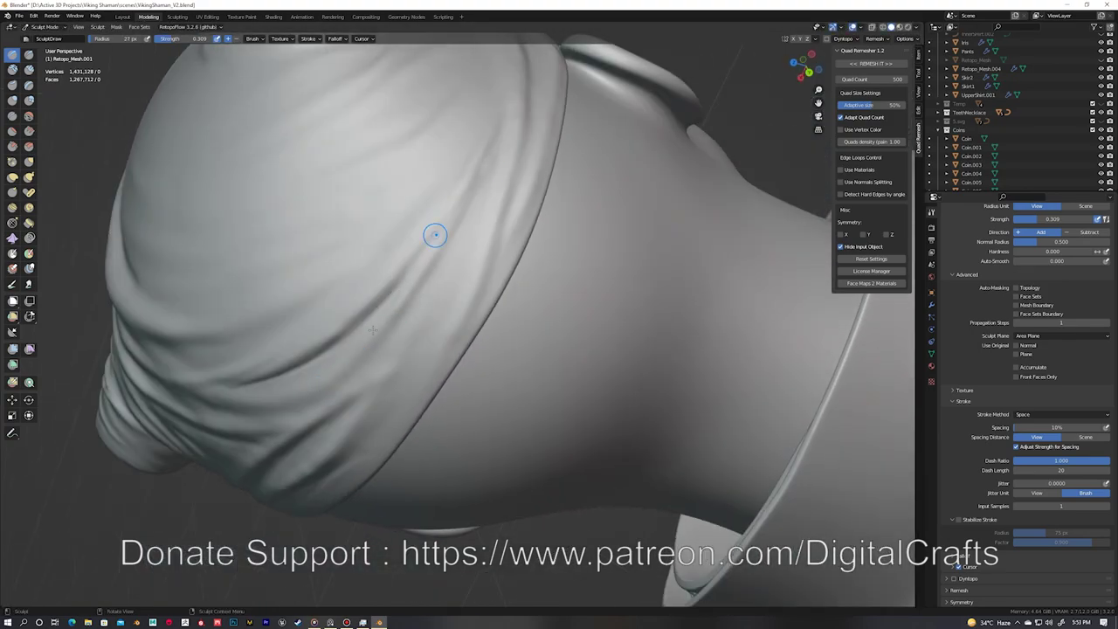
mouse_move(435, 235)
middle_down()
mouse_move(527, 262)
mouse_move(521, 169)
mouse_move(443, 335)
middle_up()
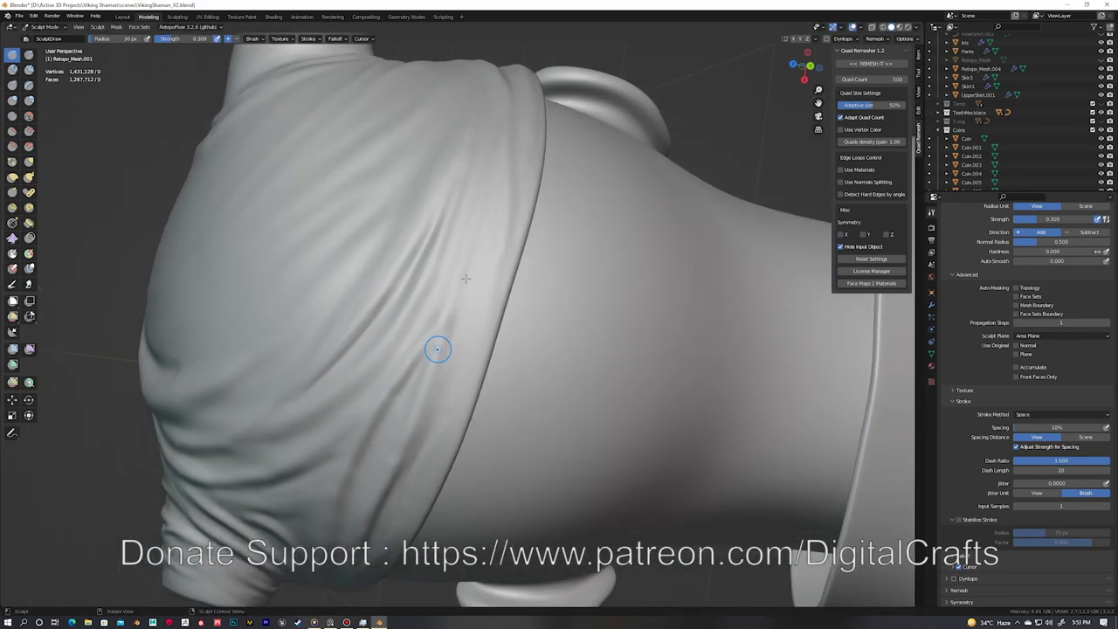
mouse_move(452, 418)
middle_down()
mouse_move(457, 407)
mouse_move(411, 356)
mouse_move(368, 332)
middle_up()
mouse_move(411, 261)
middle_down()
mouse_move(462, 267)
mouse_move(489, 288)
mouse_move(437, 271)
mouse_move(340, 336)
middle_up()
scroll(431, 267, up, 5)
key(f)
Step: Add tension folds along the headband edge above the forehead and ear with Draw in Add mode
middle_drag(372, 295, 426, 318)
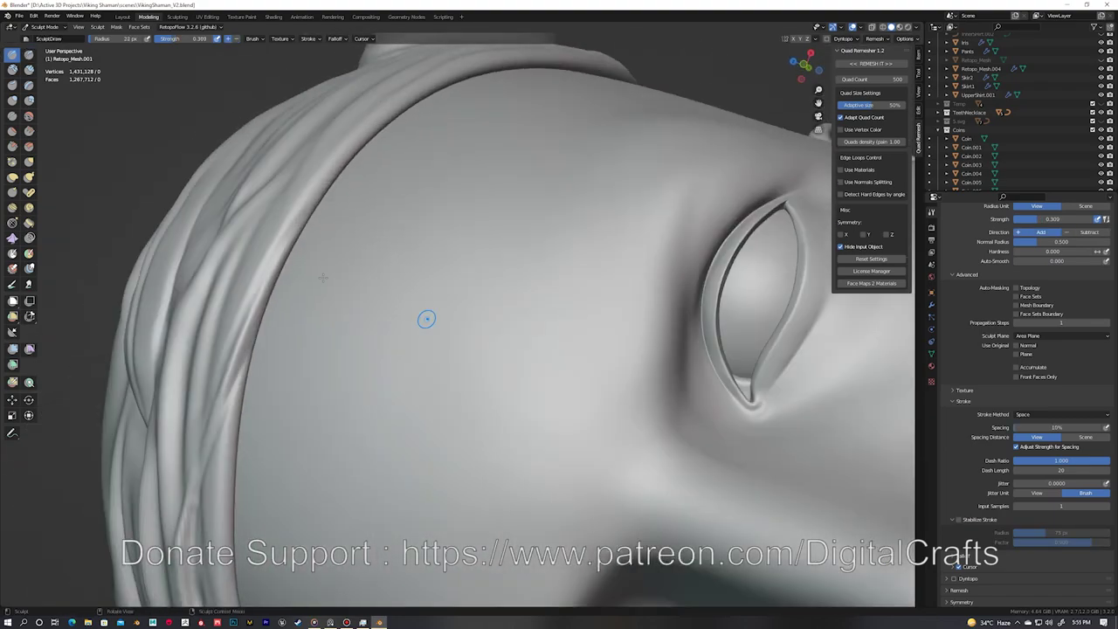
mouse_move(312, 210)
middle_down()
mouse_move(332, 309)
mouse_move(332, 250)
mouse_move(338, 302)
middle_up()
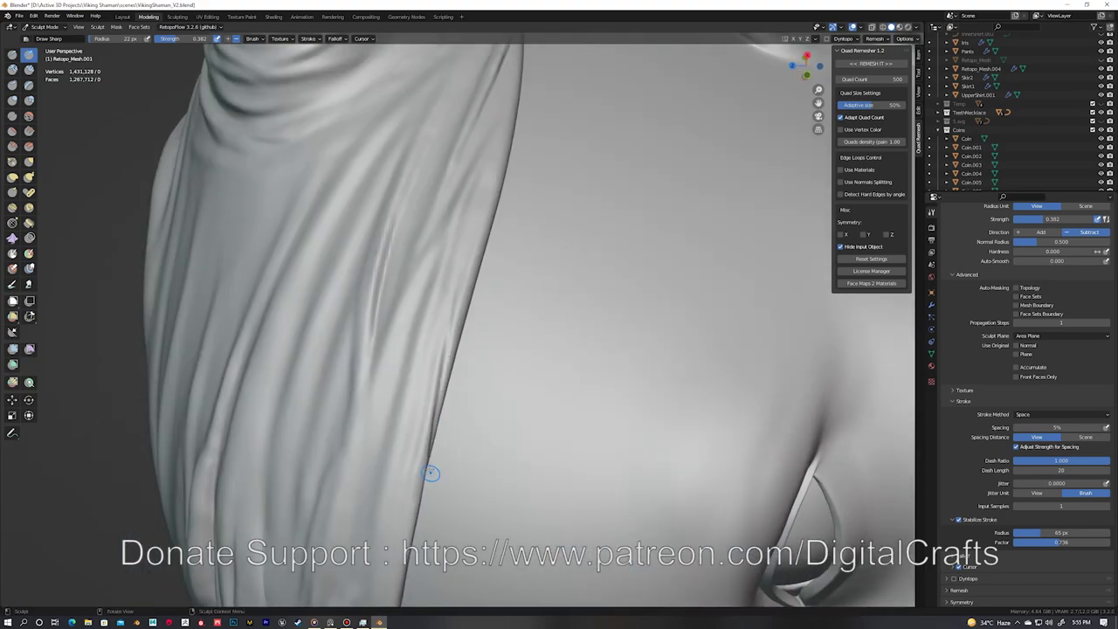
mouse_move(481, 178)
middle_down()
mouse_move(424, 262)
mouse_move(486, 207)
middle_up()
key(w)
click(483, 157)
mouse_move(493, 152)
middle_down()
mouse_move(529, 286)
mouse_move(506, 320)
mouse_move(562, 317)
mouse_move(594, 192)
mouse_move(521, 238)
mouse_move(486, 305)
mouse_move(554, 122)
mouse_move(462, 332)
mouse_move(484, 288)
mouse_move(474, 265)
middle_up()
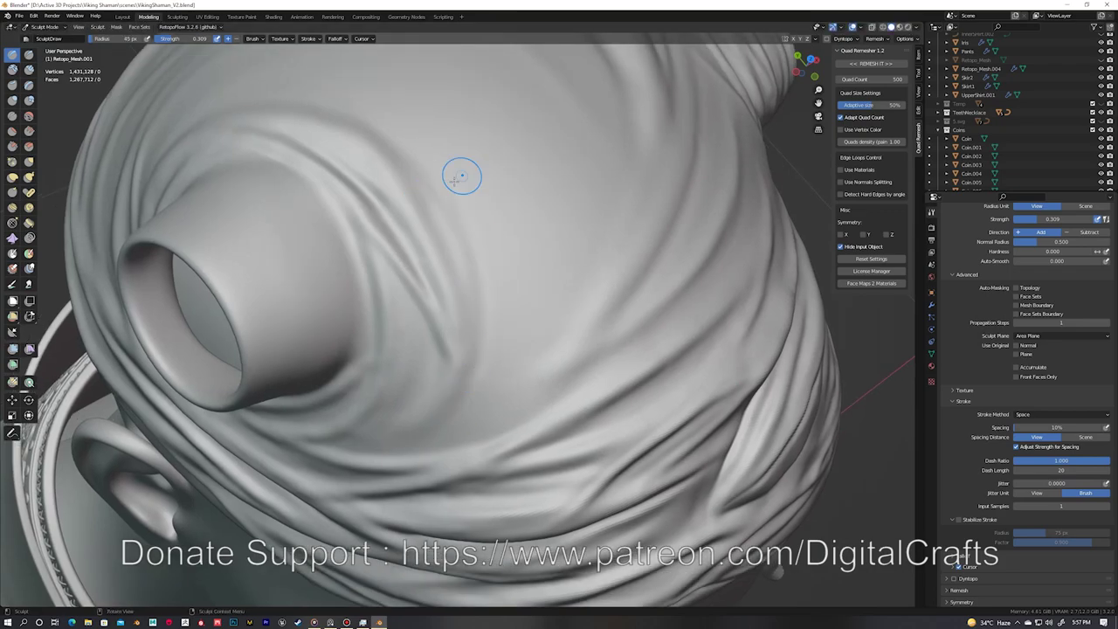
Step: Orbit around the cloth cap to view the horn opening from several angles
middle_drag(430, 156, 446, 282)
middle_drag(414, 421, 383, 262)
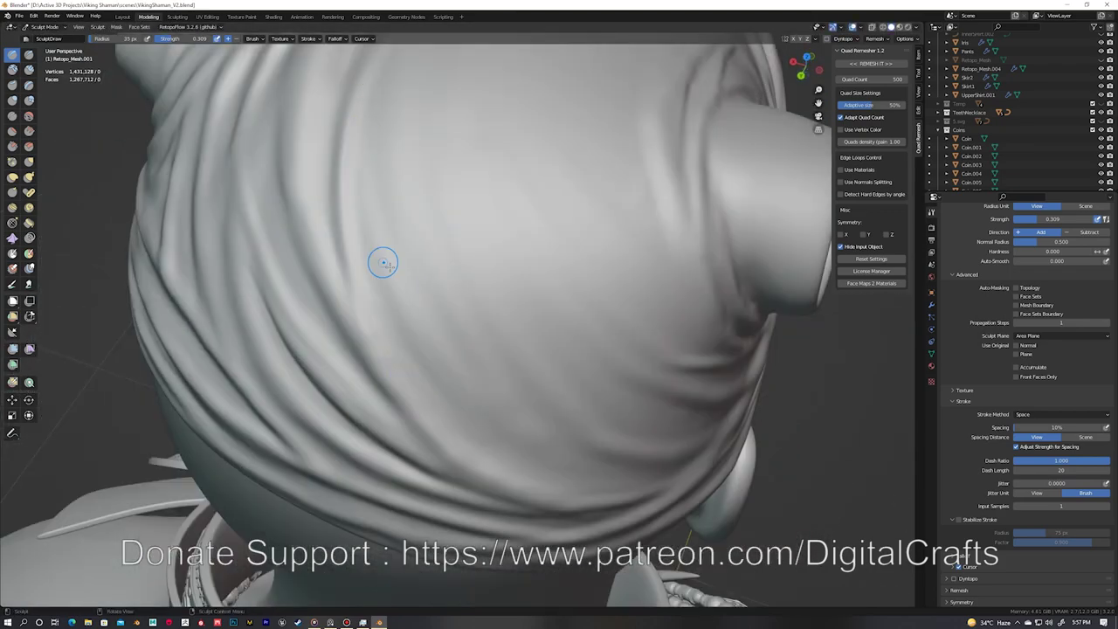
middle_drag(570, 446, 486, 398)
middle_drag(590, 531, 394, 421)
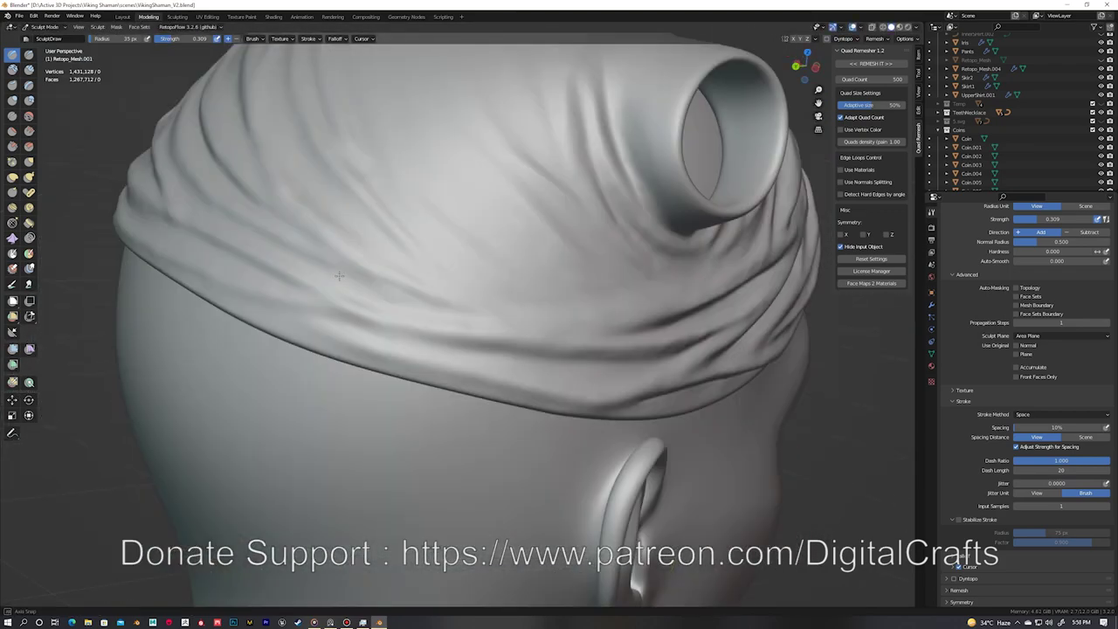
middle_drag(307, 294, 361, 237)
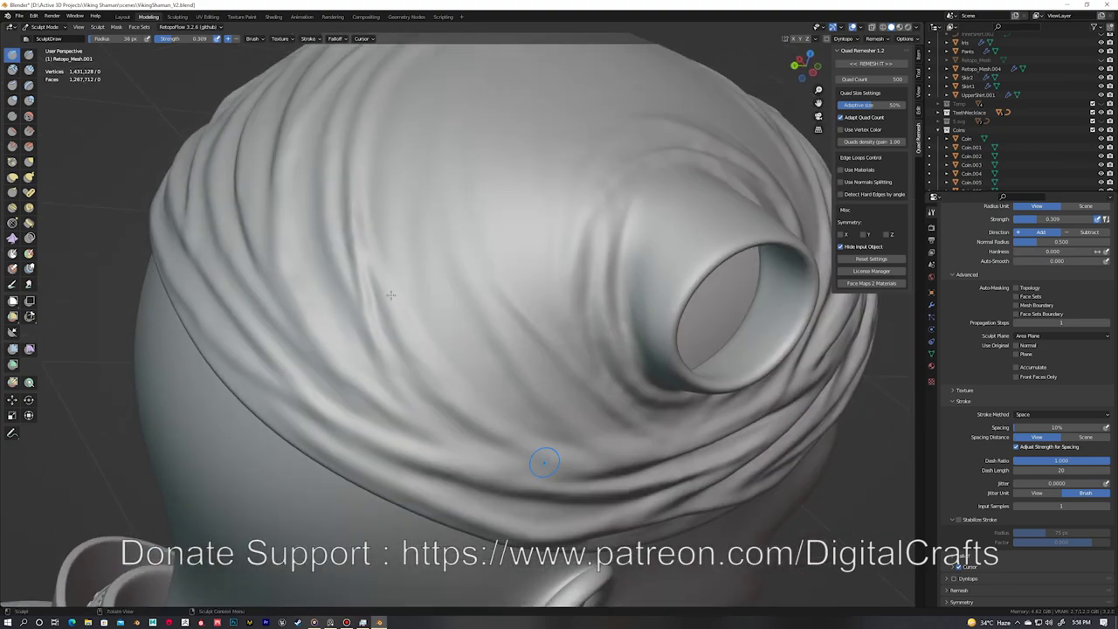
middle_drag(536, 457, 421, 286)
mouse_move(467, 455)
middle_down()
mouse_move(437, 417)
mouse_move(424, 247)
middle_up()
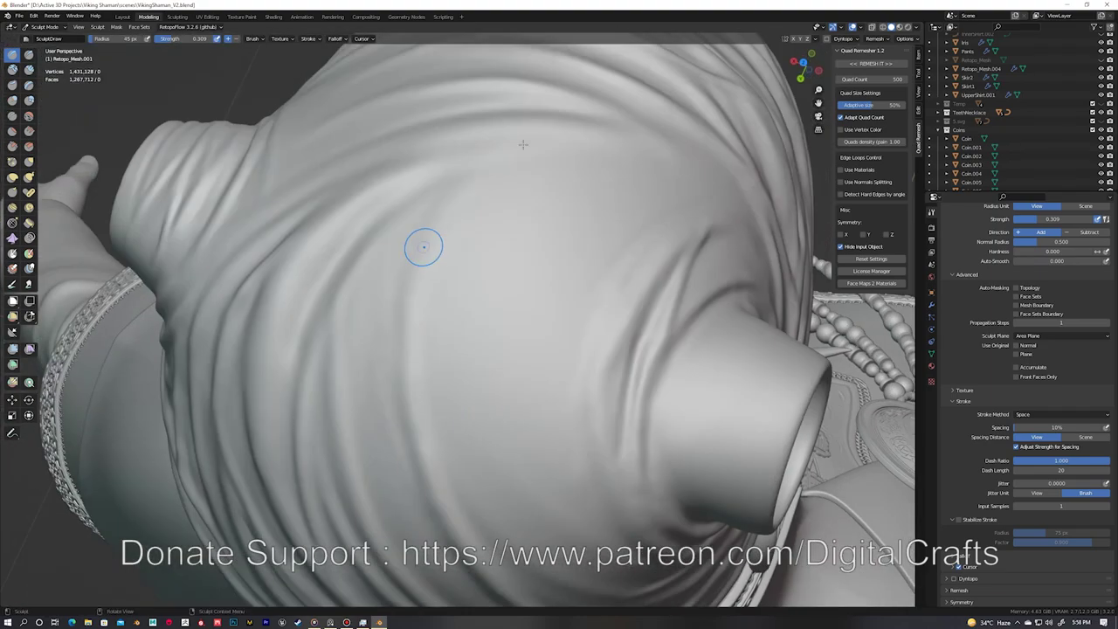
mouse_move(606, 175)
middle_down()
mouse_move(454, 413)
mouse_move(467, 289)
mouse_move(409, 301)
middle_up()
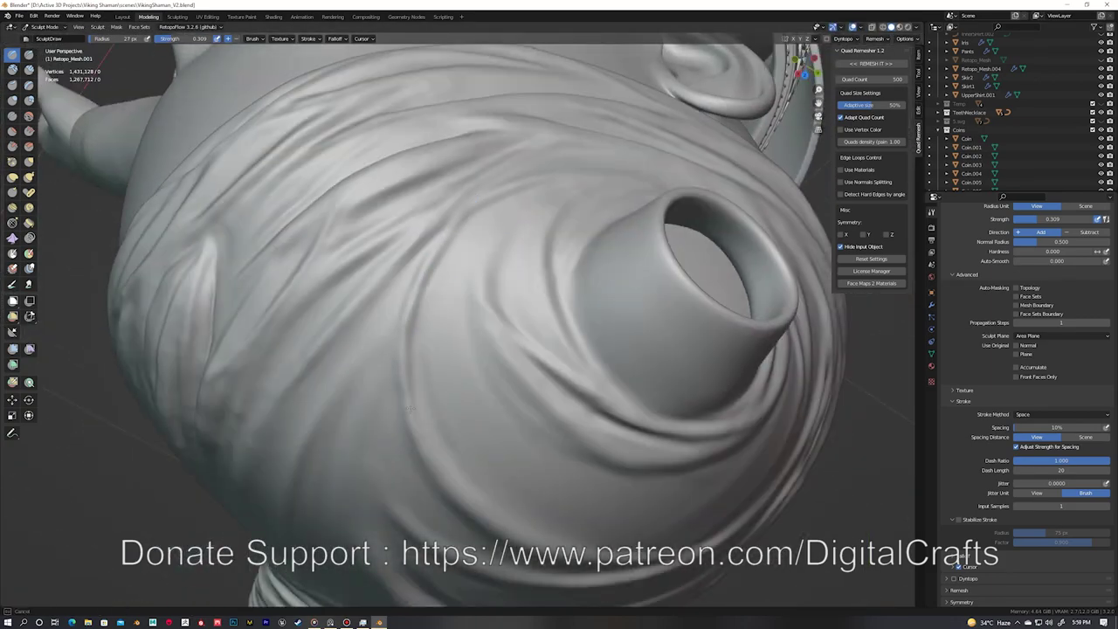
mouse_move(478, 485)
middle_down()
mouse_move(404, 172)
mouse_move(437, 317)
middle_up()
middle_drag(472, 372, 415, 277)
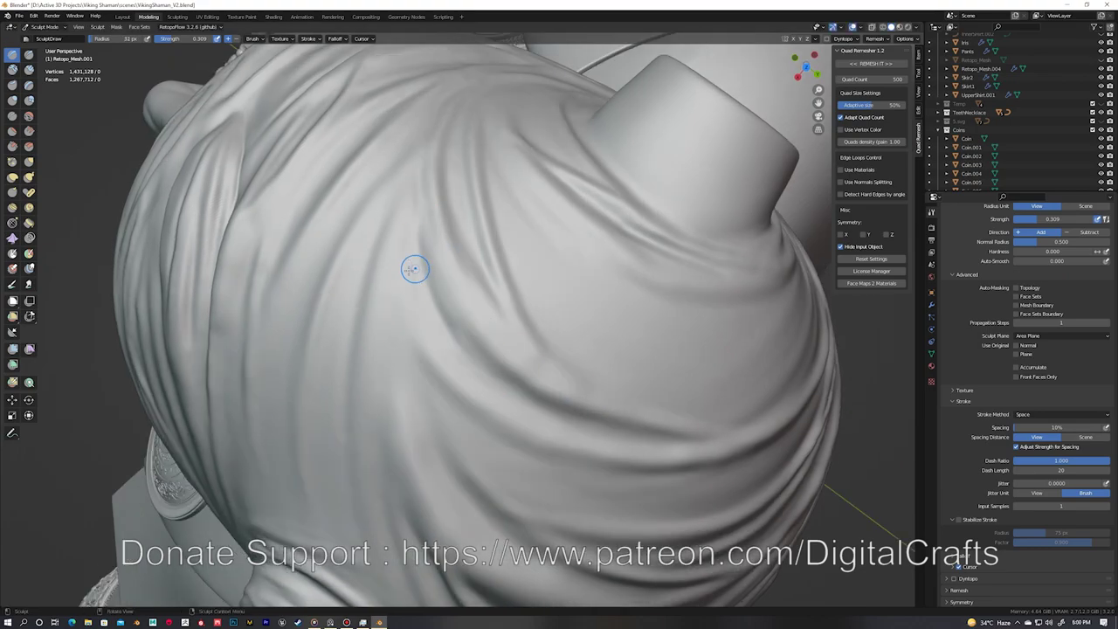
Step: Set the brush radius to 32 px and close in until the horn opening faces the view
right_click(466, 362)
middle_drag(454, 354, 499, 341)
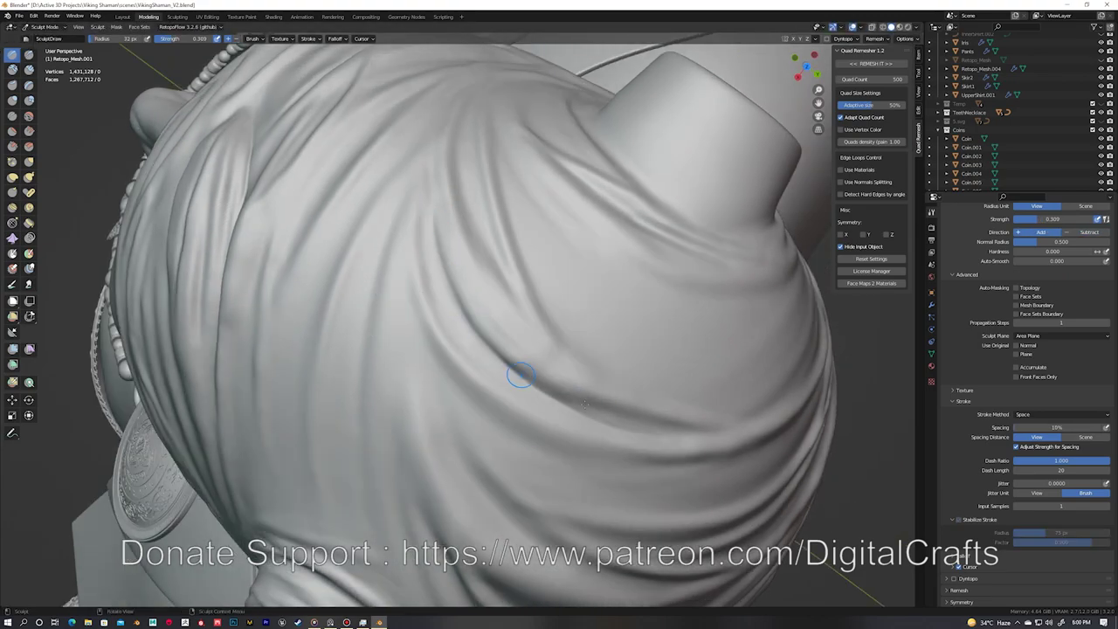
middle_drag(551, 451, 406, 350)
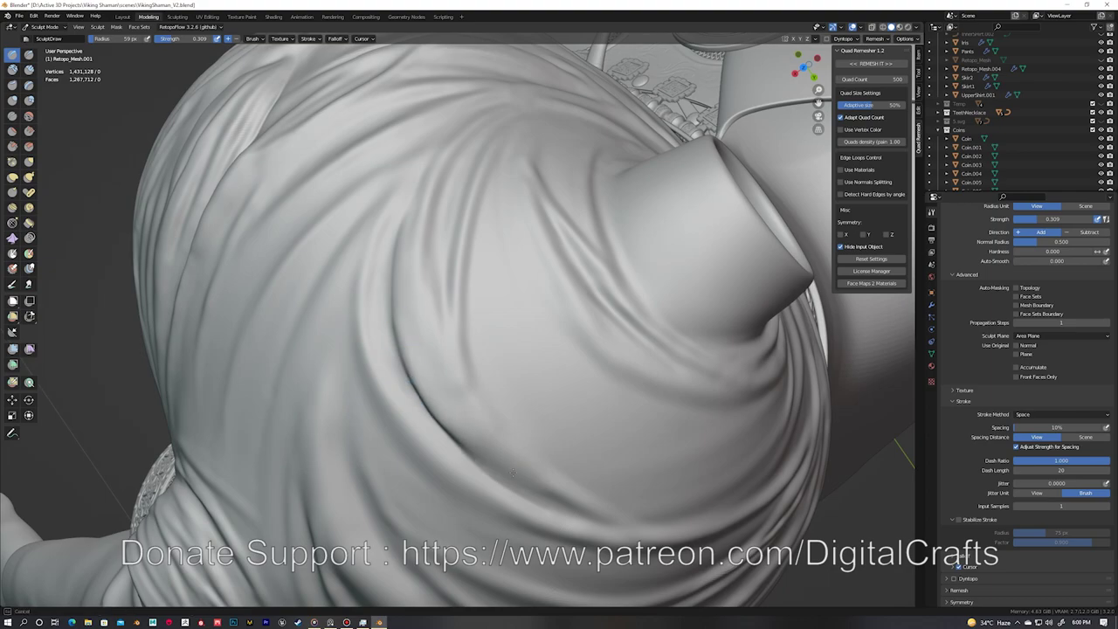
middle_drag(512, 472, 399, 357)
middle_drag(387, 437, 427, 198)
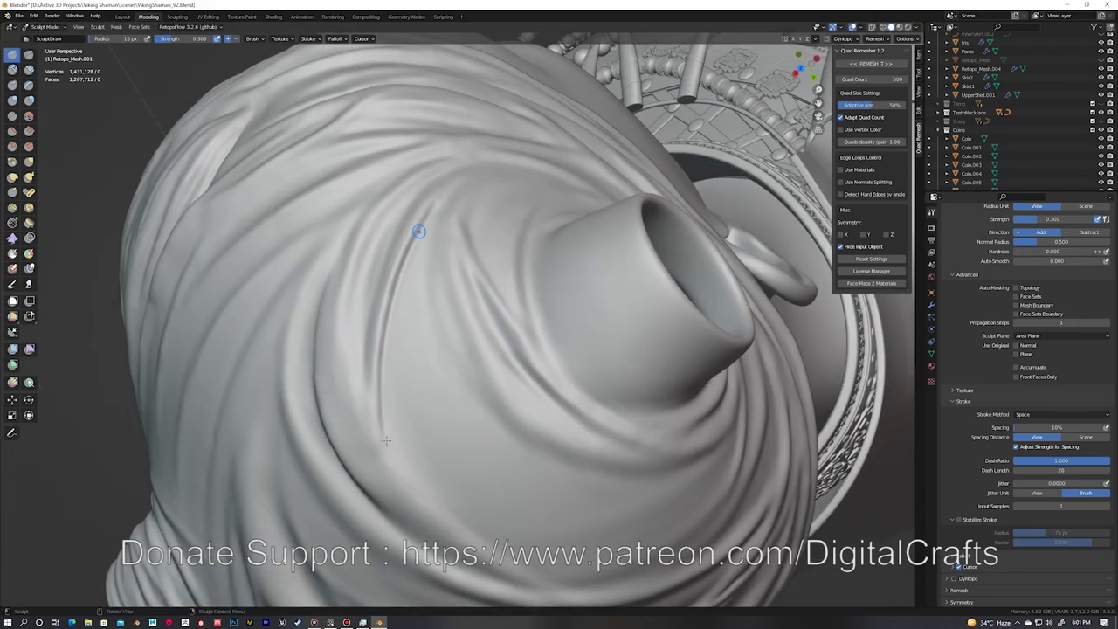
middle_drag(426, 275, 332, 294)
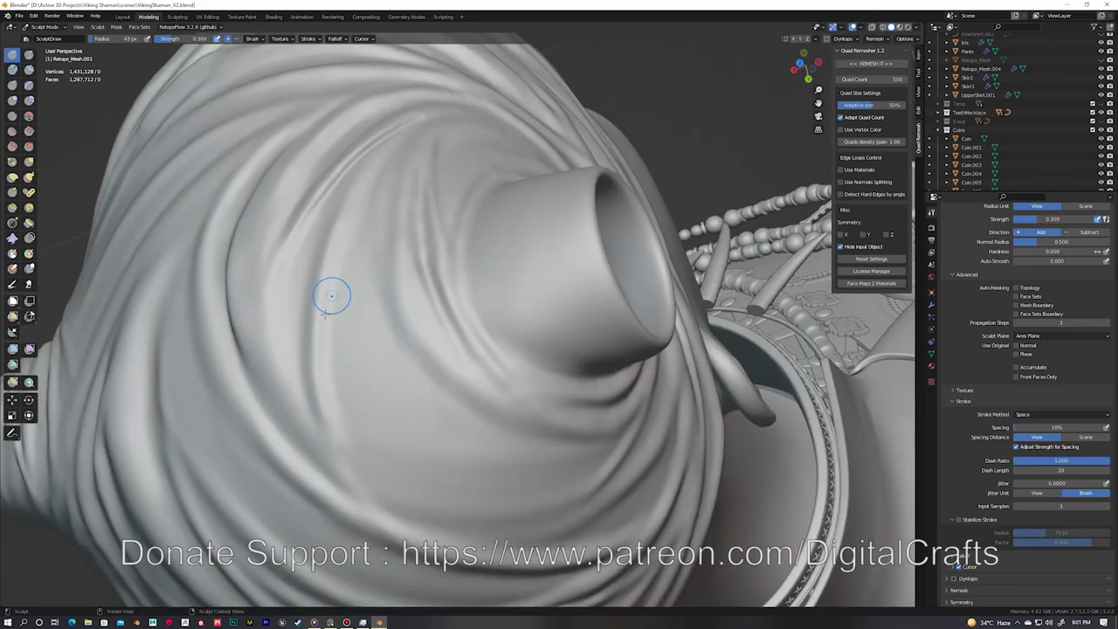
scroll(337, 357, up, 3)
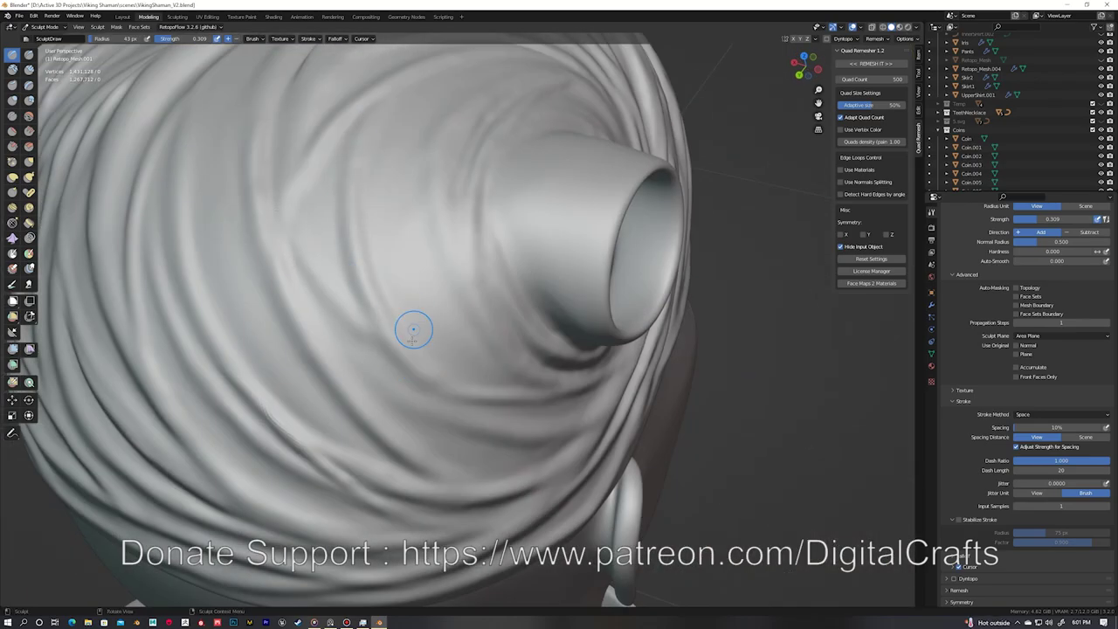
mouse_move(317, 276)
middle_down()
mouse_move(407, 382)
mouse_move(332, 269)
mouse_move(345, 316)
mouse_move(404, 288)
mouse_move(292, 389)
mouse_move(453, 177)
mouse_move(390, 317)
mouse_move(457, 244)
mouse_move(478, 260)
mouse_move(482, 175)
middle_up()
Step: Try the Crease, Draw and Draw Sharp brushes and adjust brush size at the horn opening
key(shift+c)
key(x)
key(shift+x)
key(f)
mouse_move(406, 382)
middle_down()
mouse_move(499, 257)
mouse_move(482, 233)
mouse_move(475, 262)
mouse_move(401, 262)
middle_up()
key(x)
Step: Toggle between Draw Sharp and Draw while orbiting the cap top toward the ear
shift+middle_drag(503, 354, 505, 202)
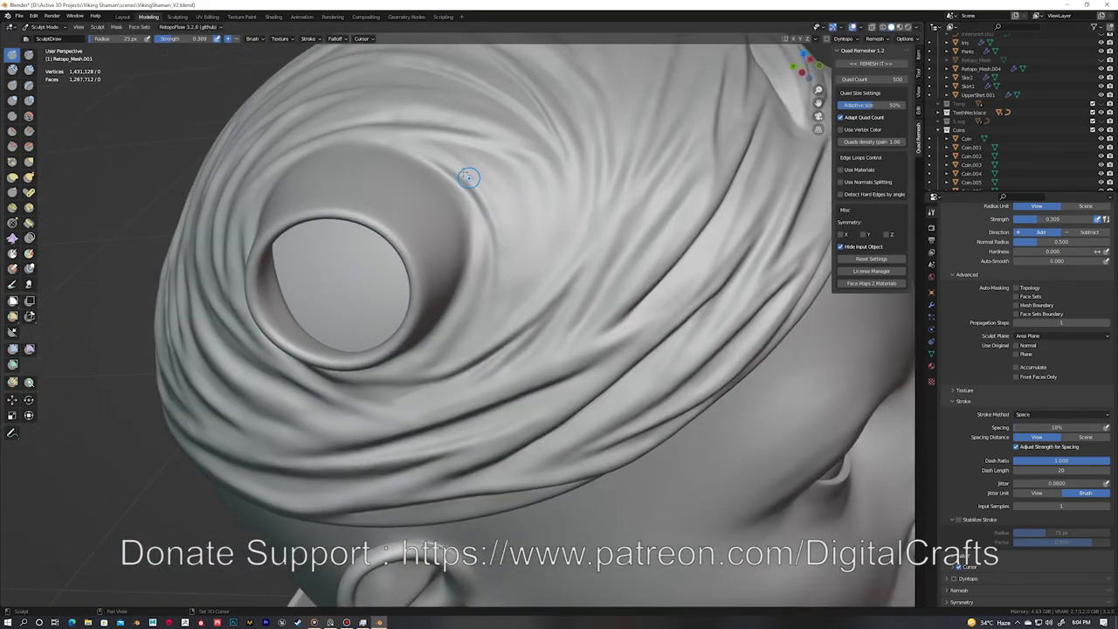
middle_drag(517, 260, 428, 238)
key(shift+x)
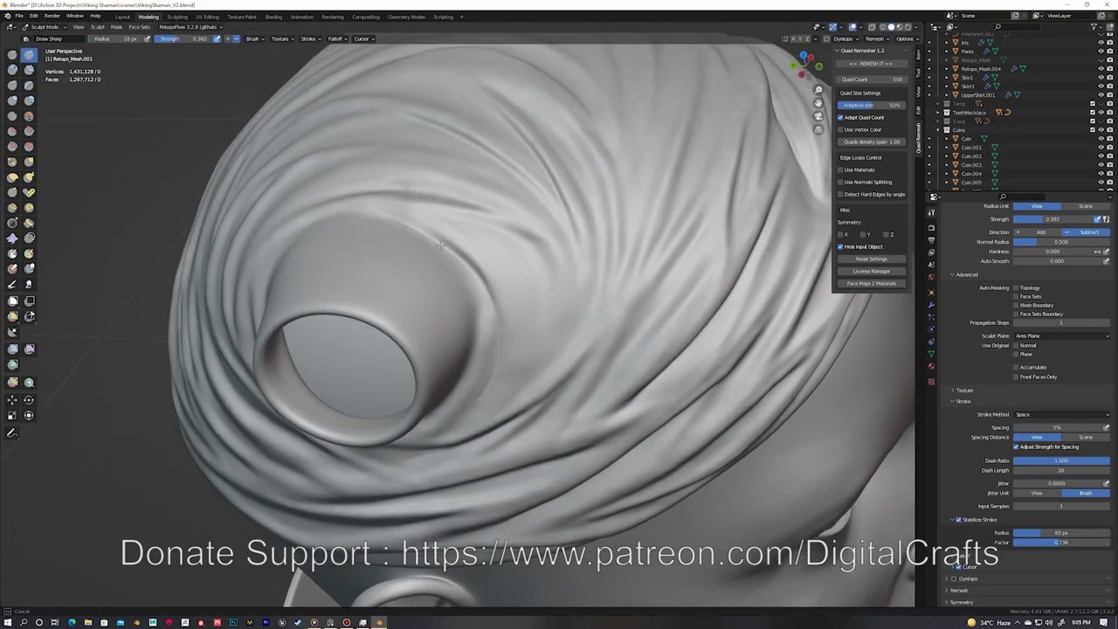
key(x)
mouse_move(506, 315)
middle_down()
mouse_move(527, 350)
mouse_move(508, 230)
middle_up()
middle_drag(466, 344, 331, 288)
mouse_move(462, 367)
middle_down()
mouse_move(450, 310)
mouse_move(529, 283)
middle_up()
mouse_move(545, 235)
middle_down()
mouse_move(268, 410)
mouse_move(486, 260)
mouse_move(443, 257)
middle_up()
Step: Pick Draw Sharp from the brush menu, then return to the standard Draw brush
key(w)
click(409, 286)
key(x)
mouse_move(482, 319)
middle_down()
mouse_move(556, 210)
mouse_move(453, 199)
mouse_move(445, 250)
mouse_move(532, 230)
middle_up()
scroll(444, 250, down, 5)
scroll(532, 230, up, 3)
Step: Orbit along the cloth edge by the ear, then close in on the wrap's rolled tube end
mouse_move(598, 169)
middle_down()
mouse_move(571, 254)
mouse_move(474, 320)
mouse_move(530, 242)
mouse_move(557, 151)
middle_up()
mouse_move(489, 415)
middle_down()
mouse_move(537, 250)
mouse_move(420, 366)
middle_up()
middle_drag(533, 210, 540, 217)
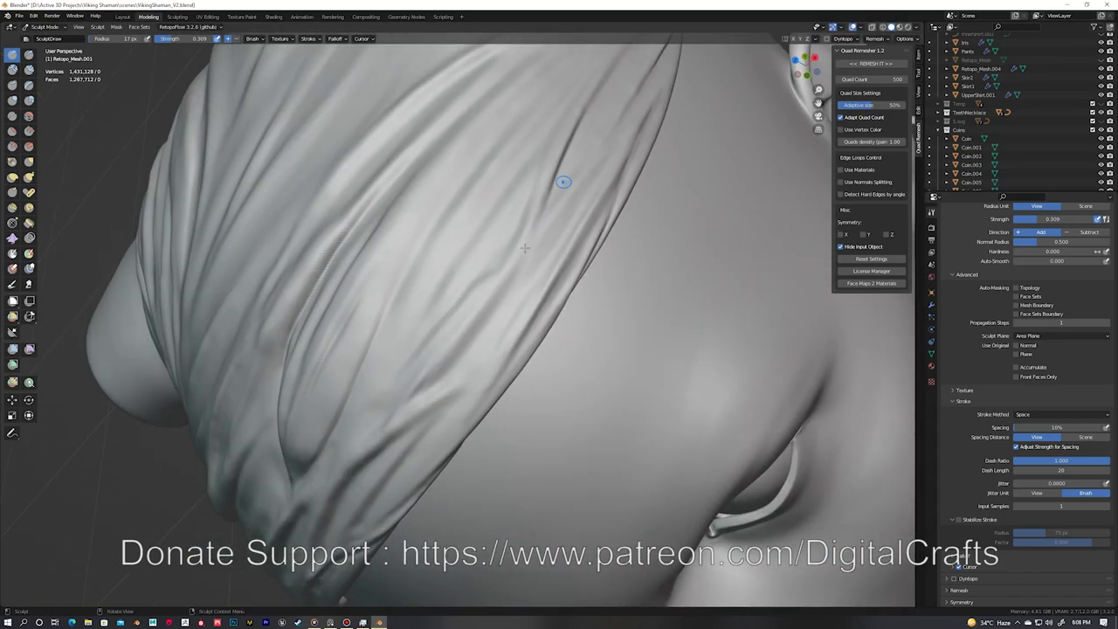
mouse_move(527, 269)
middle_down()
mouse_move(461, 307)
mouse_move(510, 317)
mouse_move(539, 246)
mouse_move(533, 255)
mouse_move(554, 268)
mouse_move(504, 314)
mouse_move(444, 291)
mouse_move(572, 105)
middle_up()
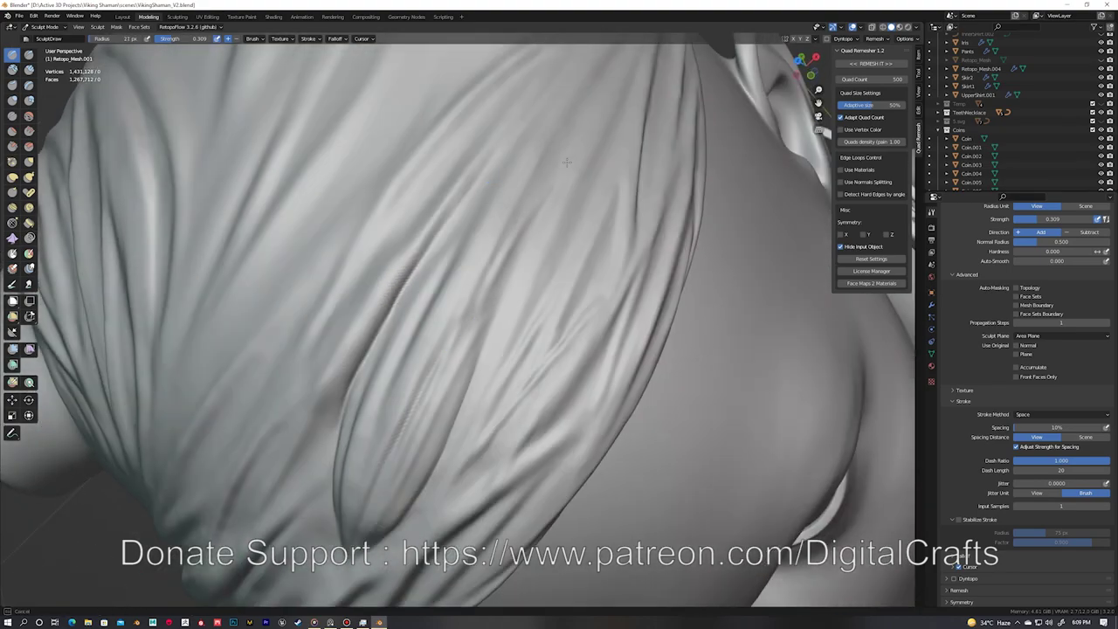
middle_drag(523, 299, 536, 188)
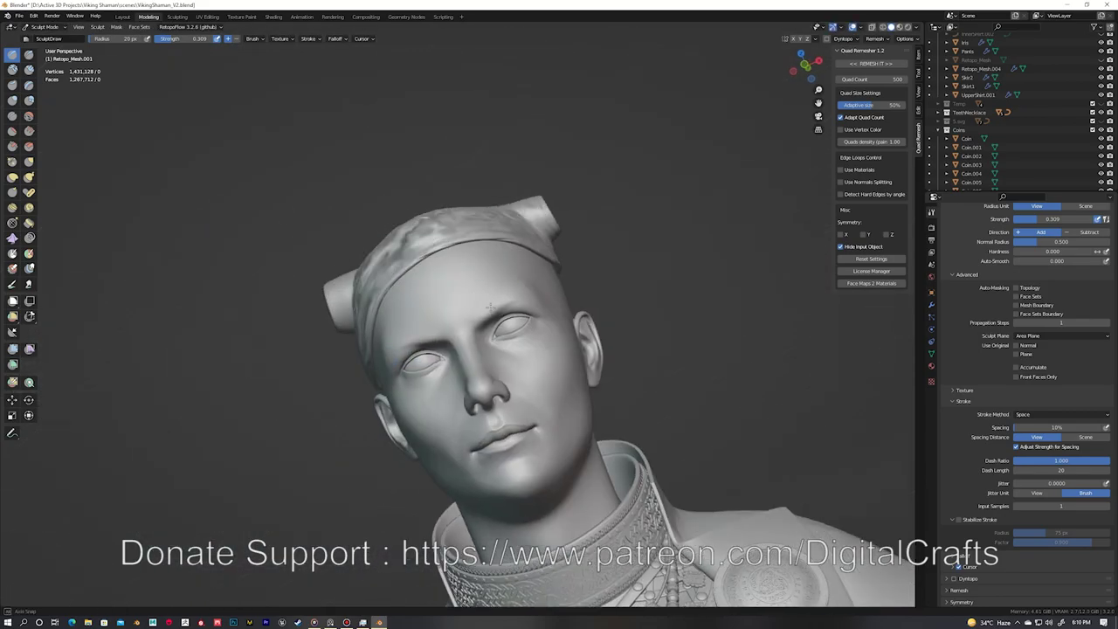
middle_drag(519, 273, 392, 135)
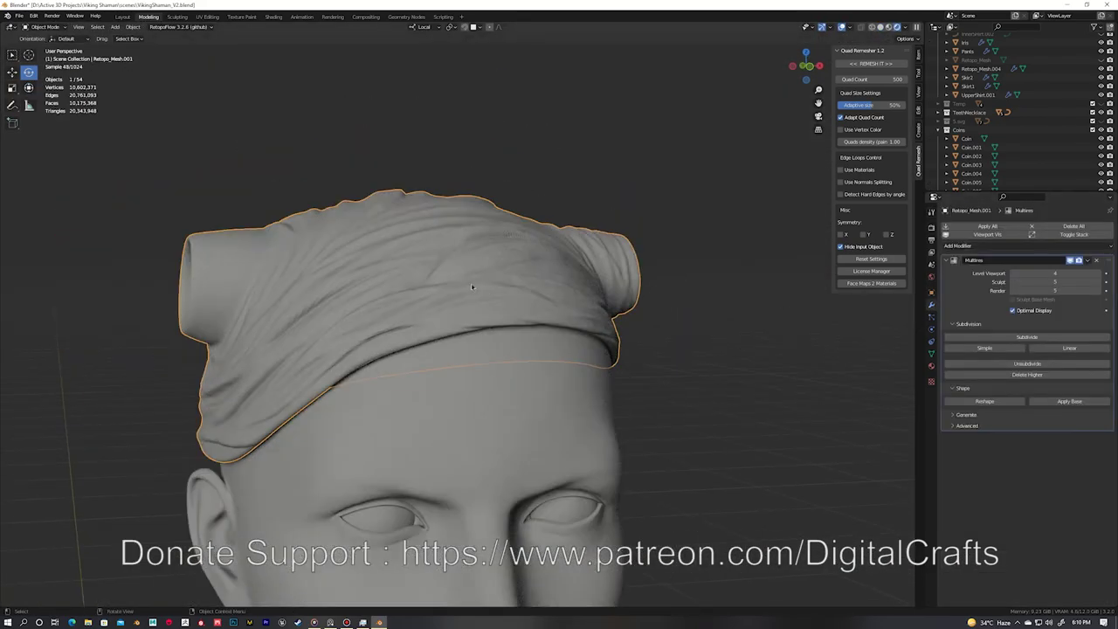
middle_drag(472, 287, 480, 263)
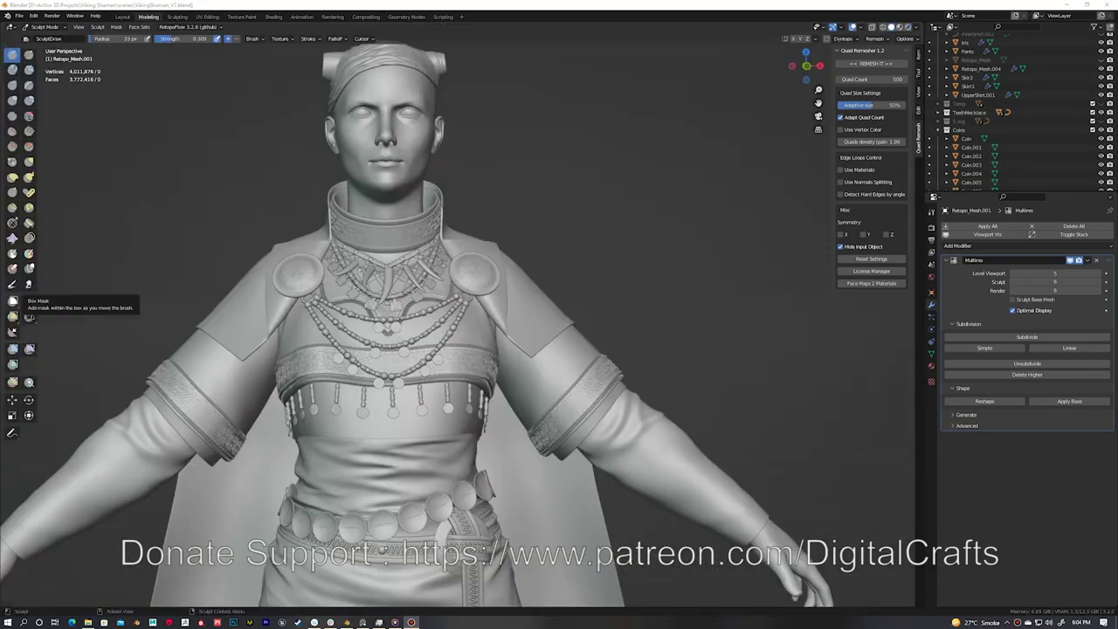
middle_drag(288, 259, 294, 242)
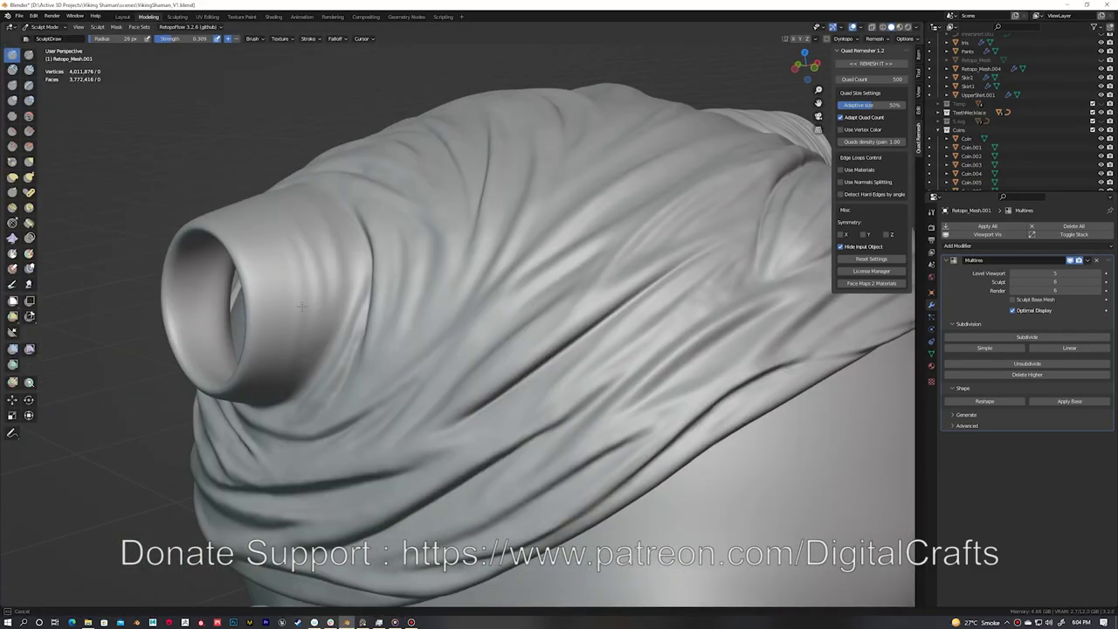
mouse_move(292, 250)
middle_down()
mouse_move(357, 289)
mouse_move(424, 274)
mouse_move(399, 187)
mouse_move(368, 248)
middle_up()
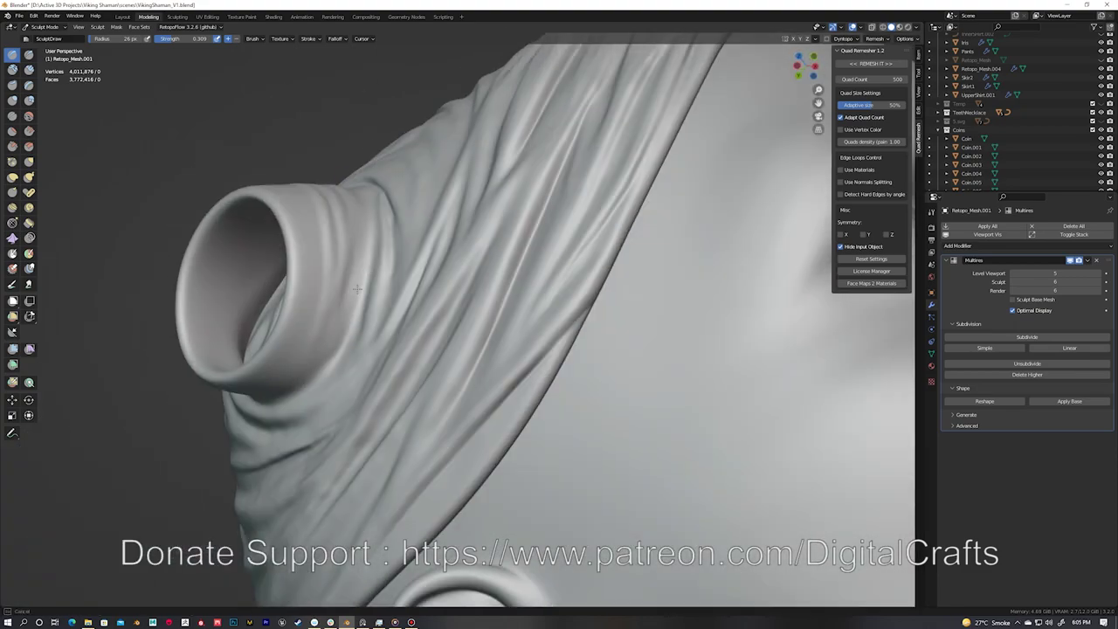
Step: Alternate Inflate and Draw brushes while orbiting around the head-wrap's rolled tube end
key(i)
key(x)
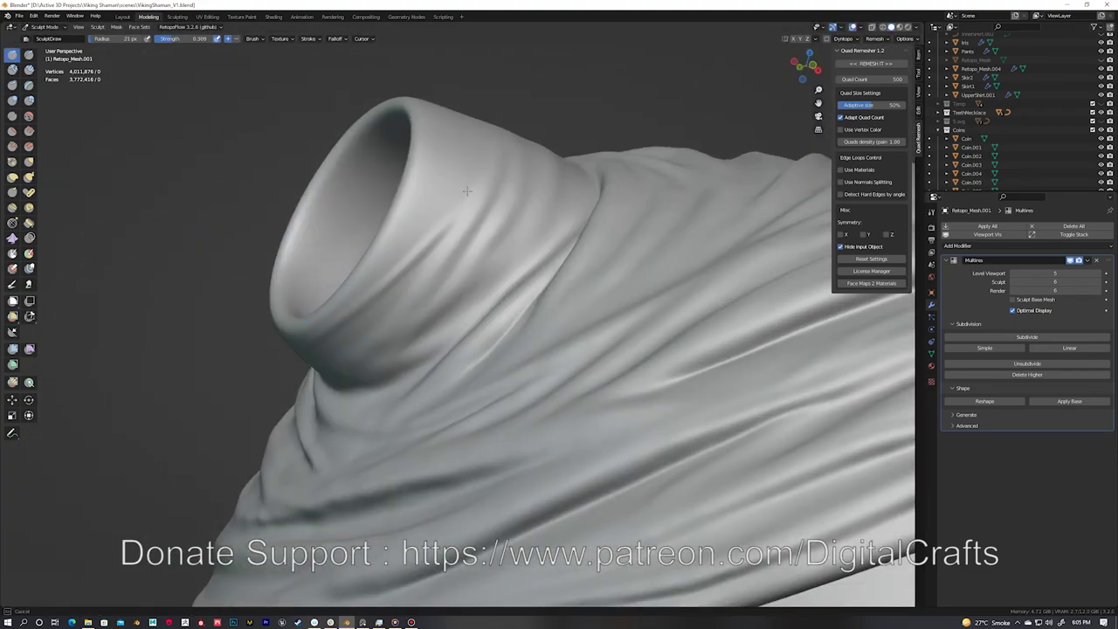
middle_drag(467, 190, 343, 287)
mouse_move(498, 124)
middle_down()
mouse_move(437, 210)
mouse_move(376, 349)
middle_up()
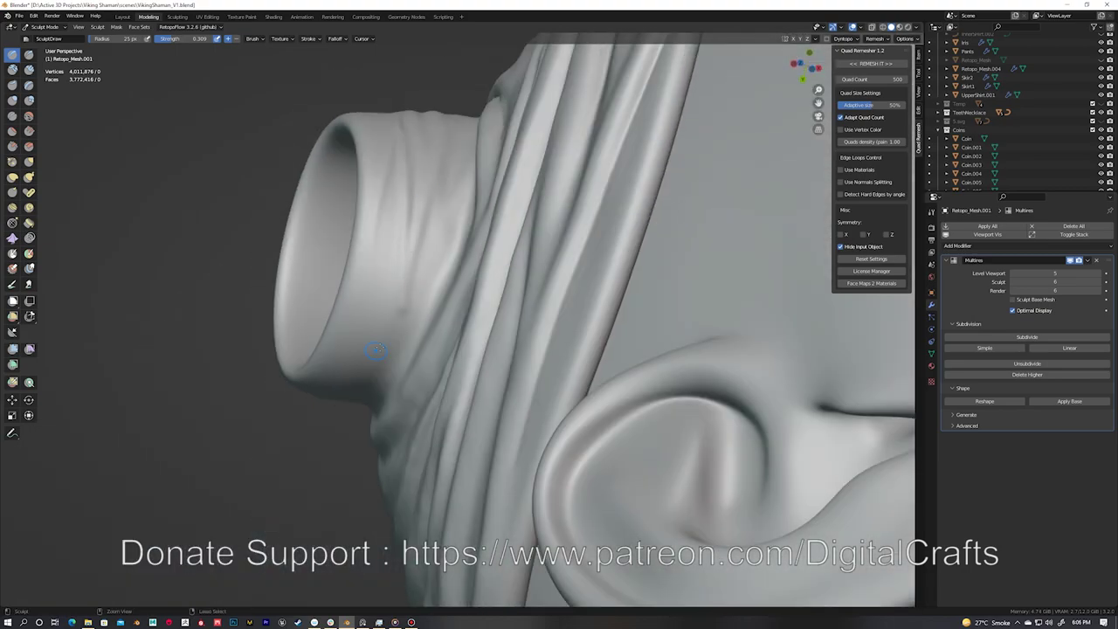
mouse_move(350, 400)
middle_down()
mouse_move(462, 194)
mouse_move(407, 262)
middle_up()
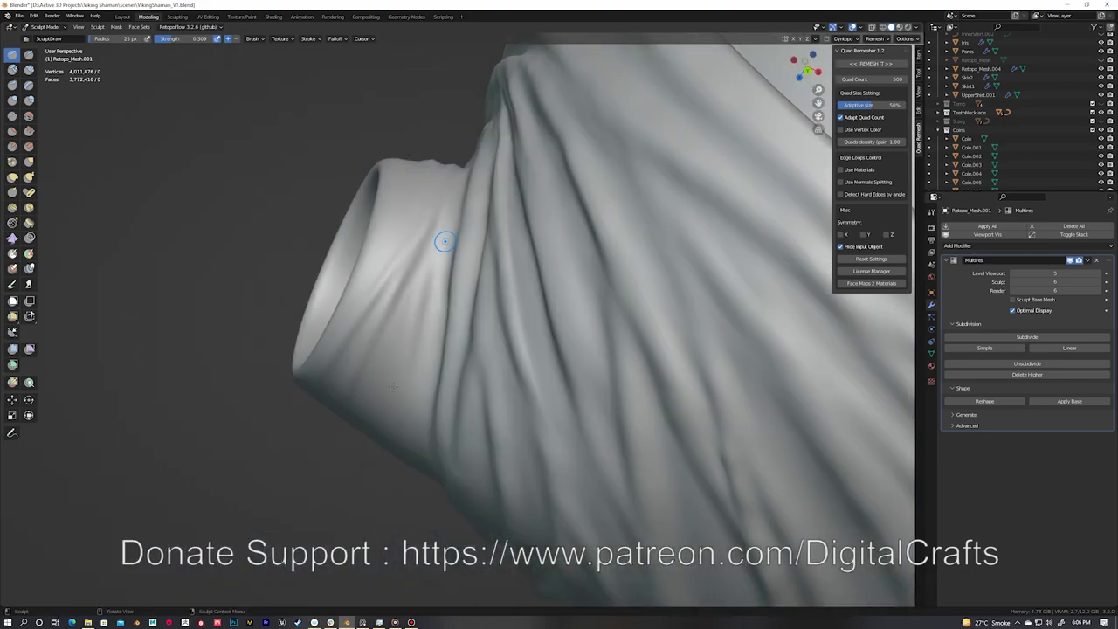
mouse_move(365, 387)
middle_down()
mouse_move(379, 219)
mouse_move(436, 253)
mouse_move(483, 234)
middle_up()
mouse_move(455, 326)
middle_down()
mouse_move(442, 312)
mouse_move(461, 237)
middle_up()
mouse_move(381, 378)
middle_down()
mouse_move(422, 309)
mouse_move(479, 281)
middle_up()
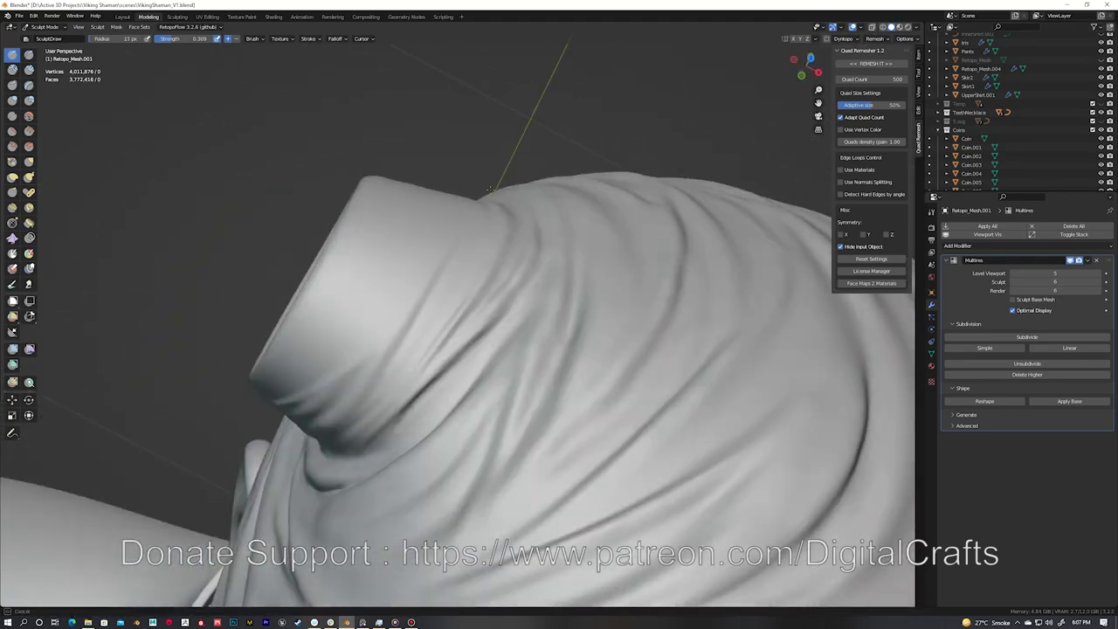
mouse_move(365, 402)
middle_down()
mouse_move(417, 275)
mouse_move(475, 299)
mouse_move(429, 254)
mouse_move(366, 306)
mouse_move(448, 307)
mouse_move(493, 340)
middle_up()
Step: Return from Draw Sharp to the standard Draw brush facing the tube opening and show its settings
mouse_move(367, 323)
middle_down()
mouse_move(369, 364)
mouse_move(462, 423)
mouse_move(382, 218)
mouse_move(343, 385)
mouse_move(436, 163)
mouse_move(352, 264)
middle_up()
mouse_move(401, 173)
middle_down()
mouse_move(437, 361)
mouse_move(424, 267)
mouse_move(434, 266)
middle_up()
mouse_move(471, 354)
middle_down()
mouse_move(439, 149)
mouse_move(460, 292)
mouse_move(491, 297)
mouse_move(404, 295)
mouse_move(457, 352)
middle_up()
key(x)
middle_drag(467, 392, 483, 326)
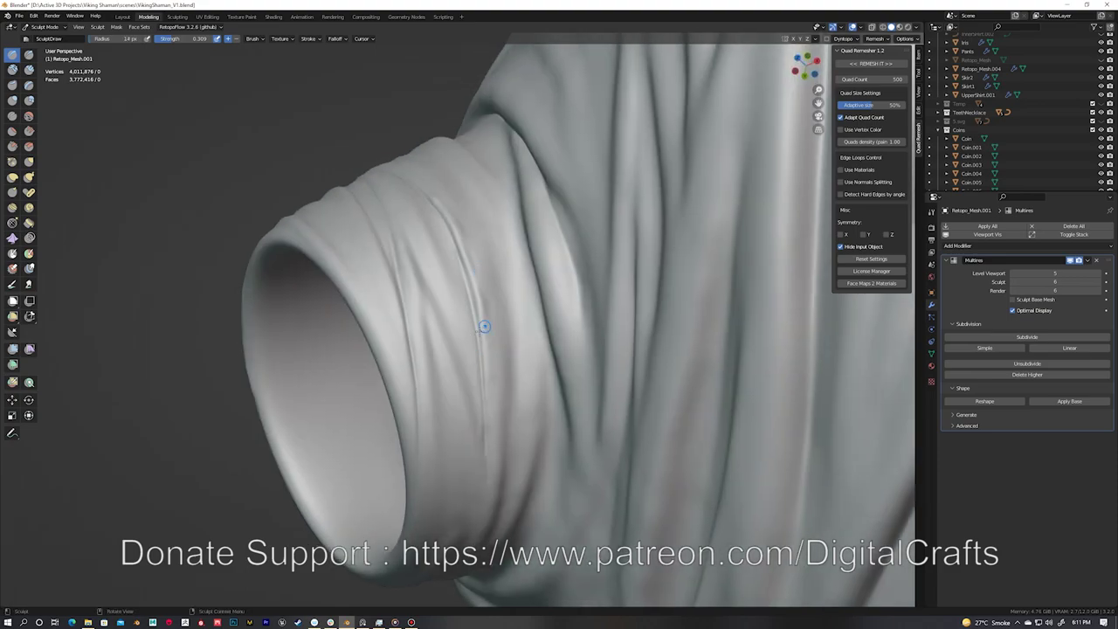
mouse_move(487, 468)
middle_down()
mouse_move(382, 284)
mouse_move(420, 407)
middle_up()
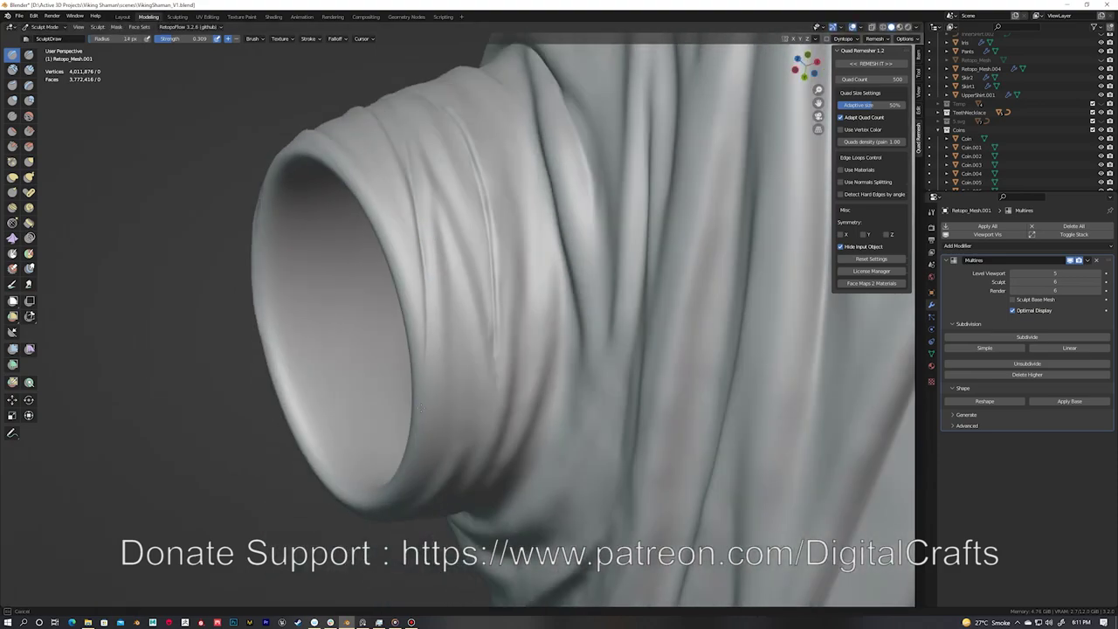
click(931, 212)
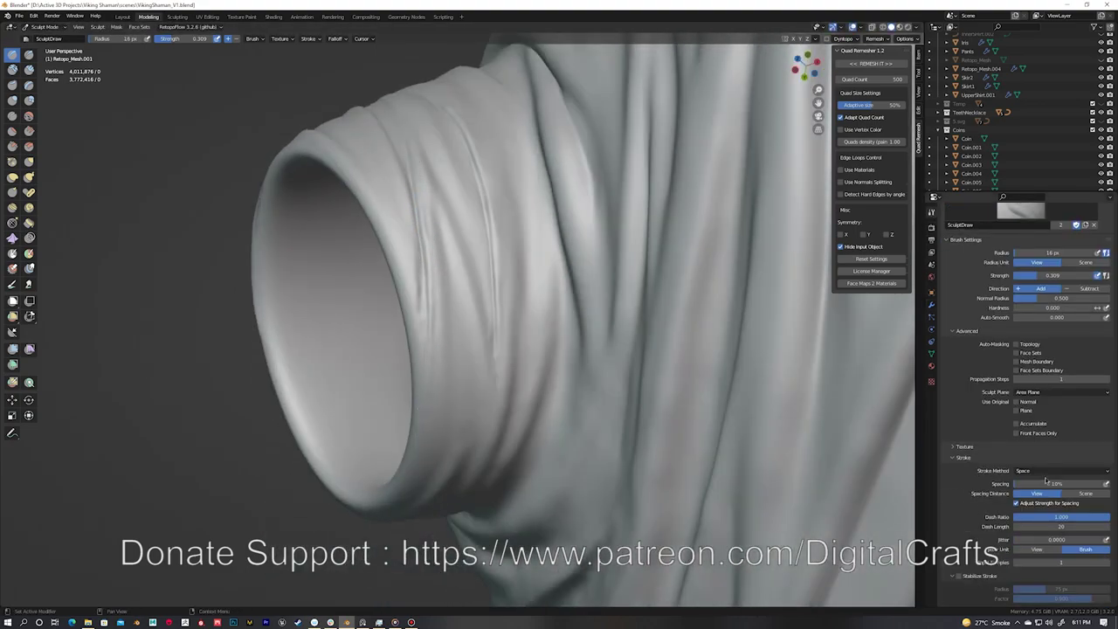
Step: Carve a sharp crease along the tube rim, then switch back to the standard Draw brush
middle_drag(358, 371, 396, 216)
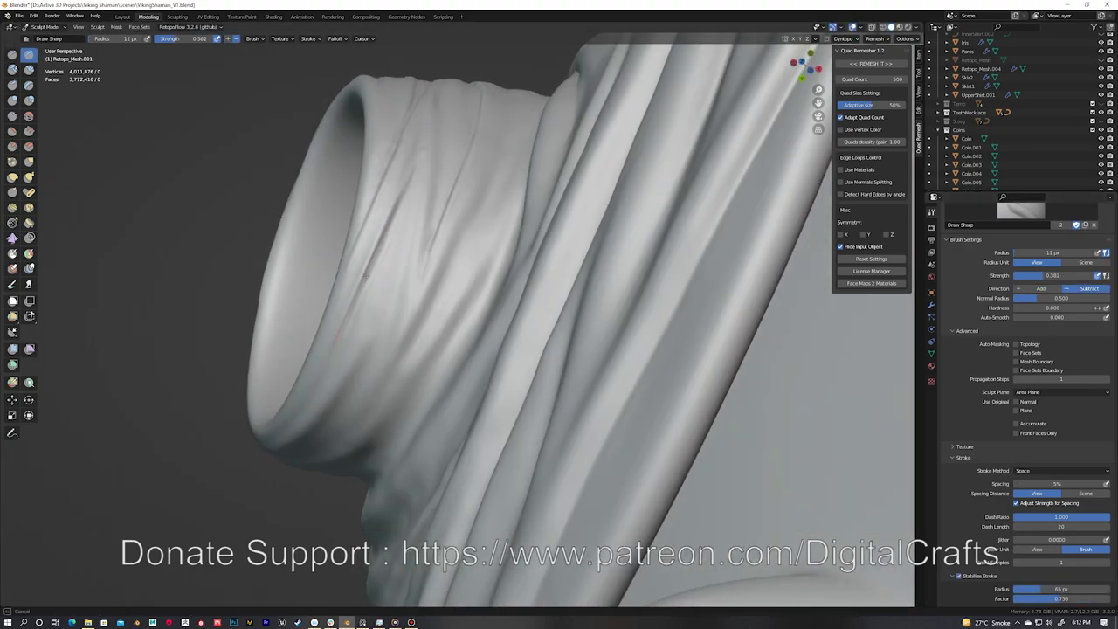
scroll(1031, 393, down, 3)
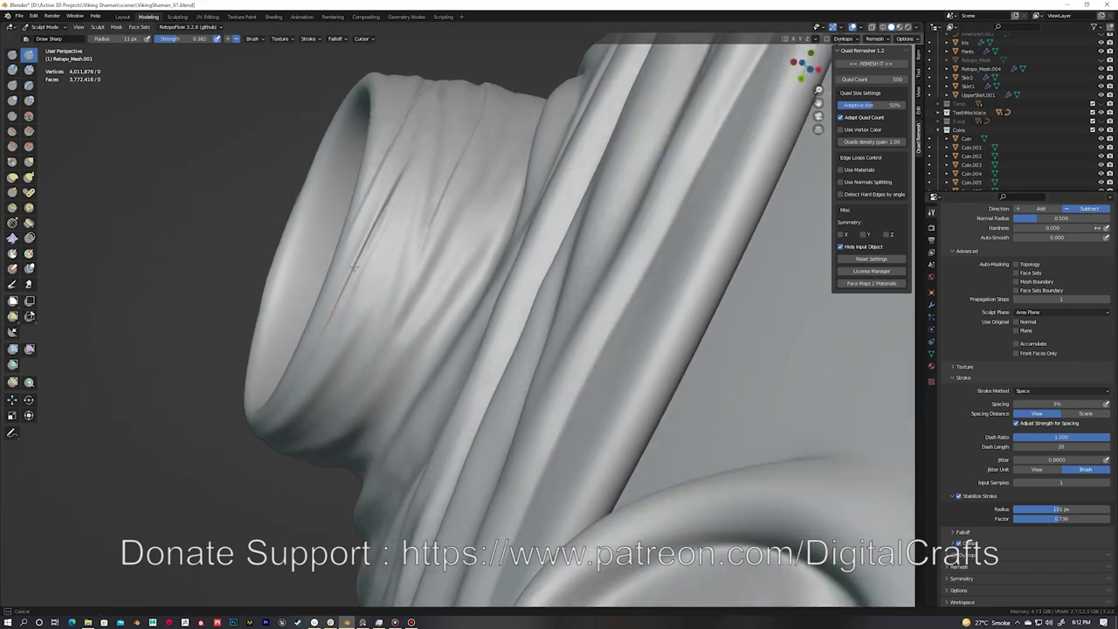
middle_drag(347, 282, 420, 207)
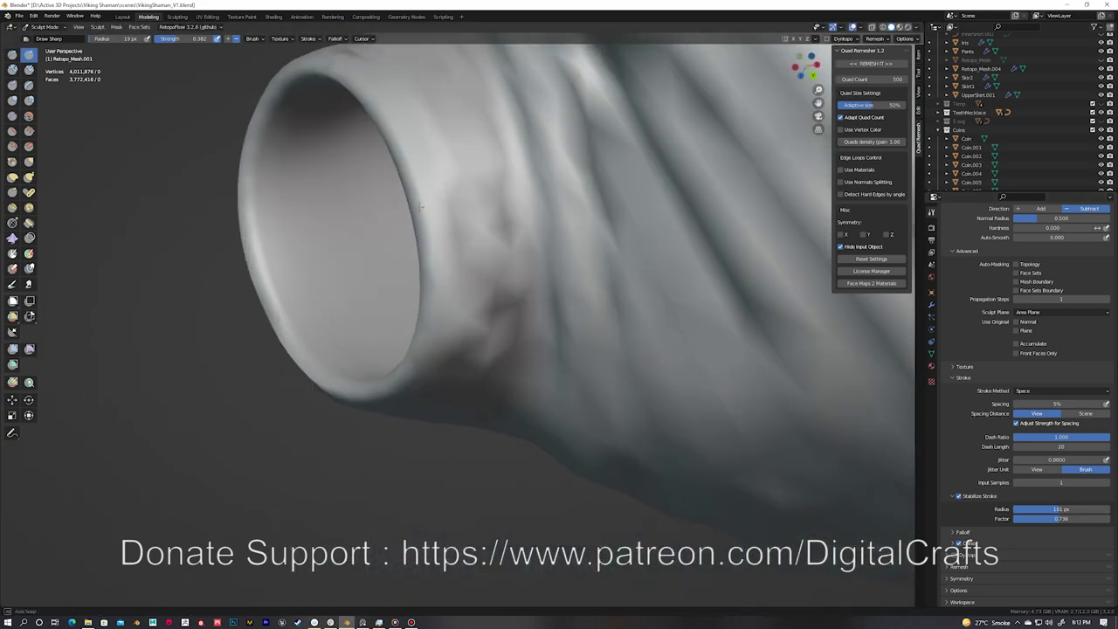
drag(421, 207, 434, 254)
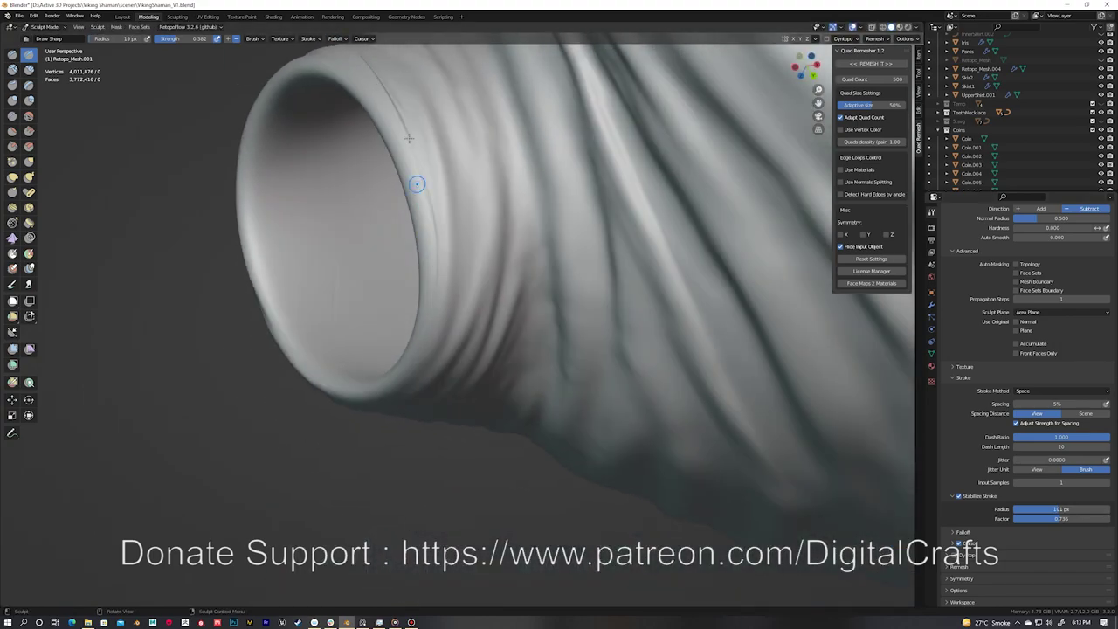
key(x)
mouse_move(395, 368)
middle_down()
mouse_move(405, 184)
mouse_move(423, 210)
middle_up()
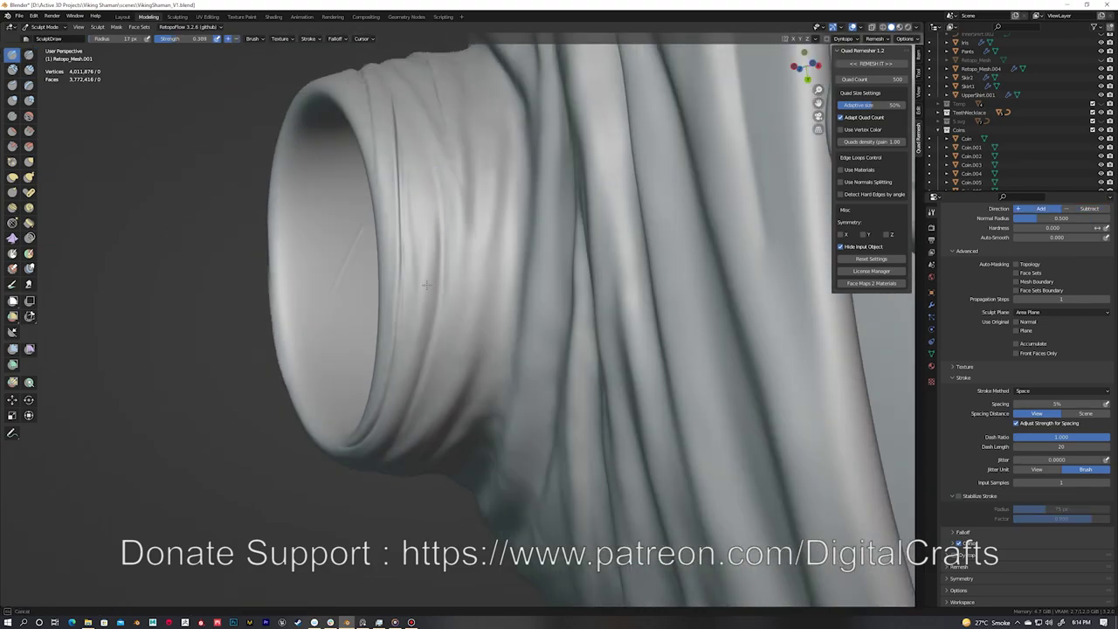
mouse_move(426, 284)
middle_down()
mouse_move(376, 374)
mouse_move(407, 324)
mouse_move(407, 219)
mouse_move(444, 268)
mouse_move(474, 244)
mouse_move(487, 257)
mouse_move(475, 379)
mouse_move(397, 310)
middle_up()
click(337, 39)
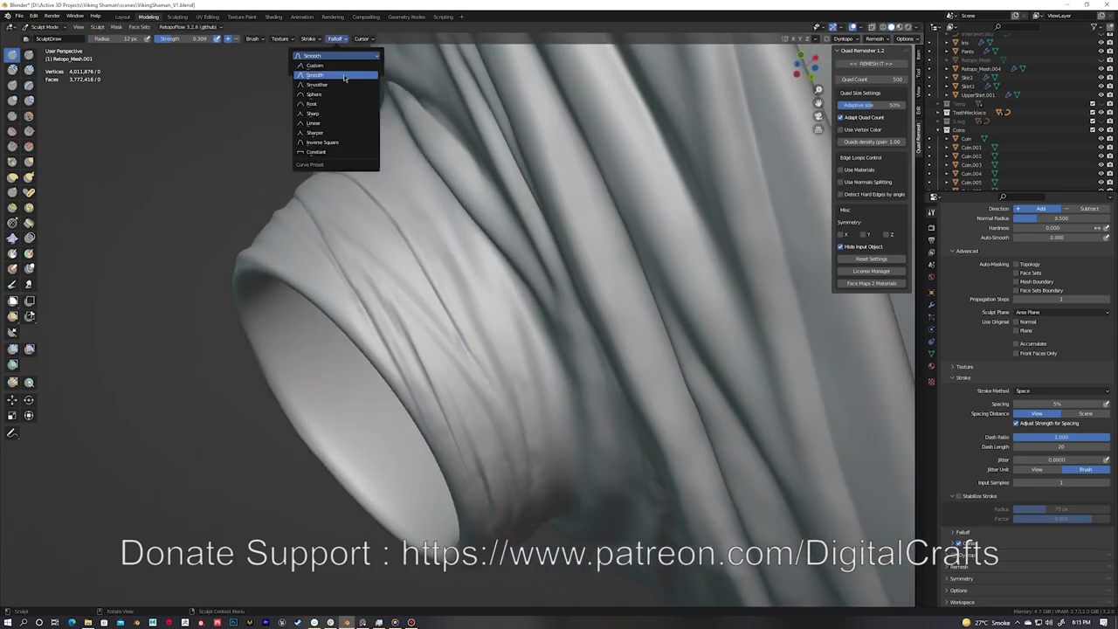
Step: Work around the wrapped tube end, zooming in on its folds from all sides
middle_drag(336, 123, 357, 282)
mouse_move(457, 368)
middle_down()
mouse_move(379, 257)
mouse_move(407, 324)
mouse_move(433, 169)
mouse_move(414, 206)
middle_up()
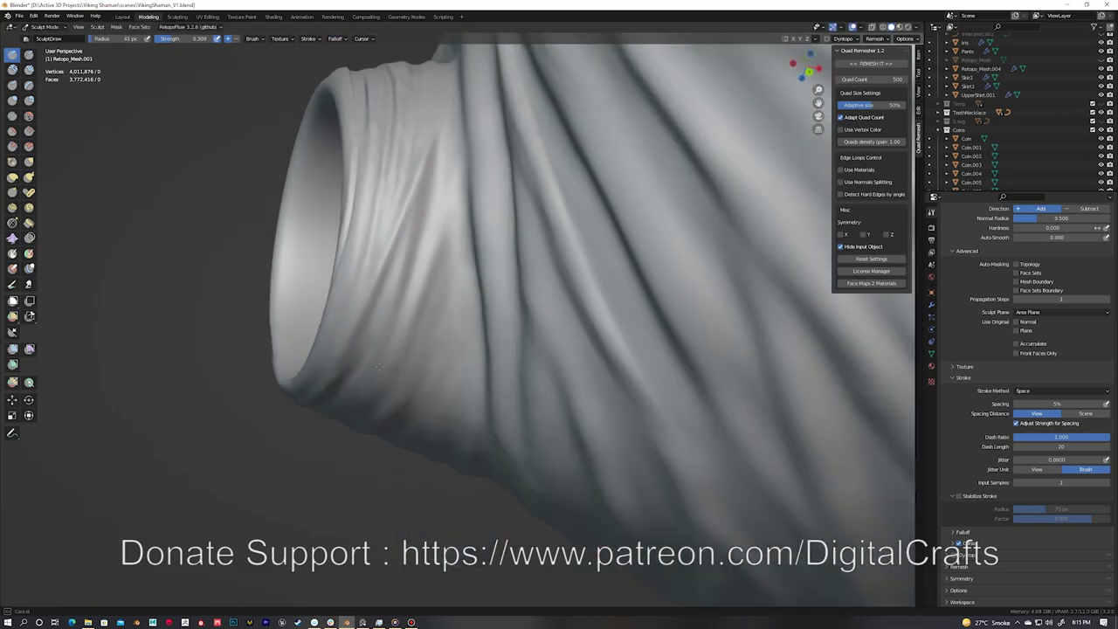
mouse_move(409, 281)
middle_down()
mouse_move(419, 219)
mouse_move(399, 174)
mouse_move(367, 257)
mouse_move(386, 286)
mouse_move(489, 227)
mouse_move(532, 187)
mouse_move(506, 292)
mouse_move(428, 329)
mouse_move(455, 274)
middle_up()
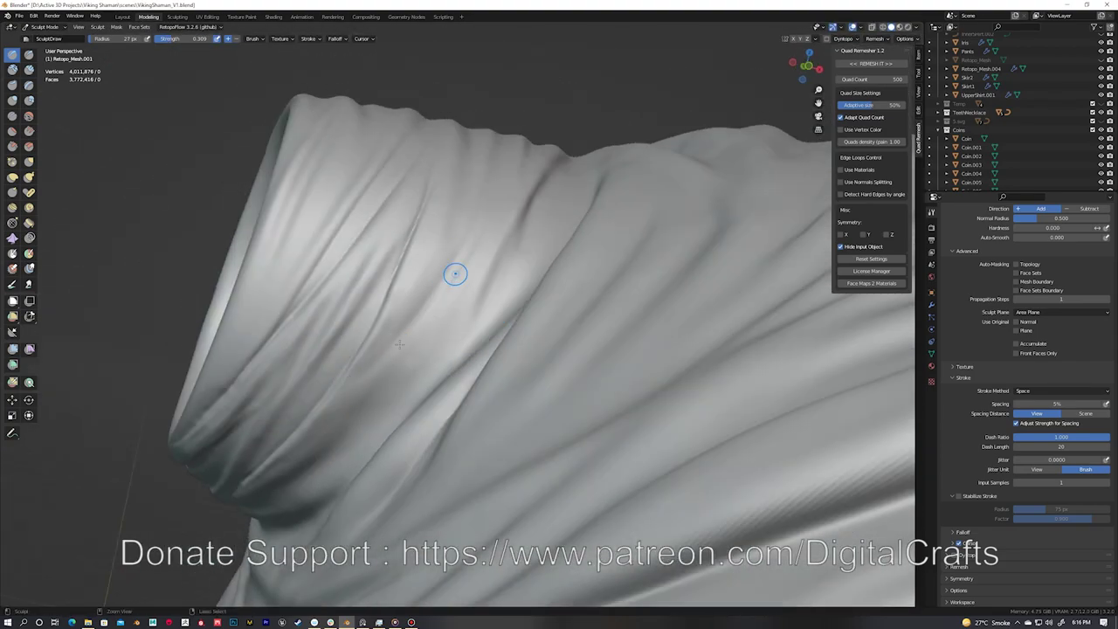
mouse_move(493, 199)
middle_down()
mouse_move(531, 179)
mouse_move(354, 364)
middle_up()
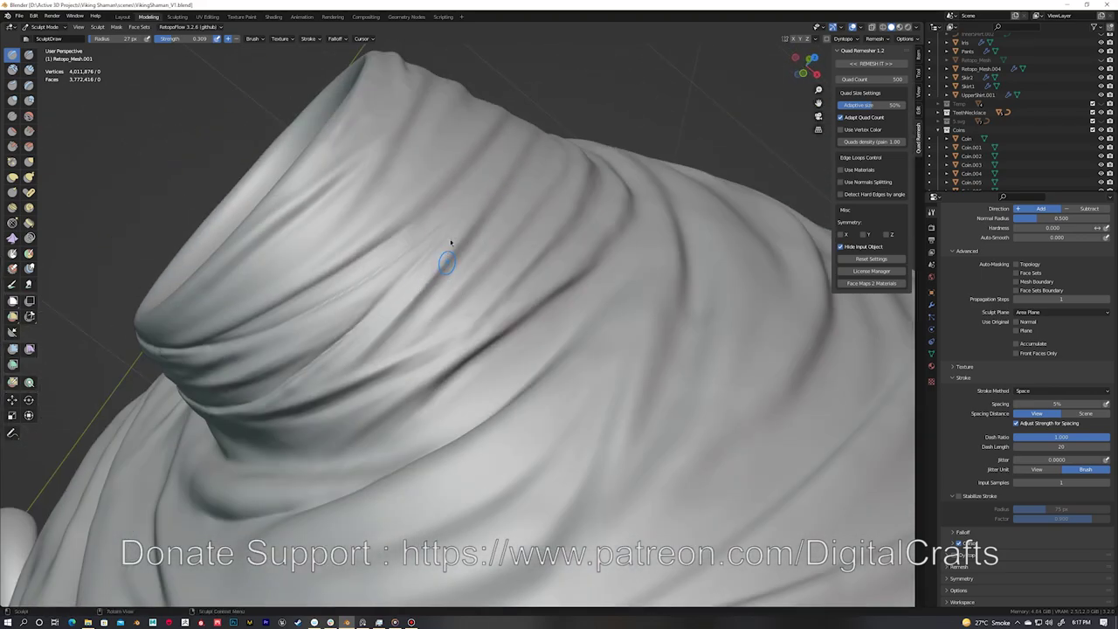
middle_drag(605, 86, 356, 339)
middle_drag(487, 164, 444, 247)
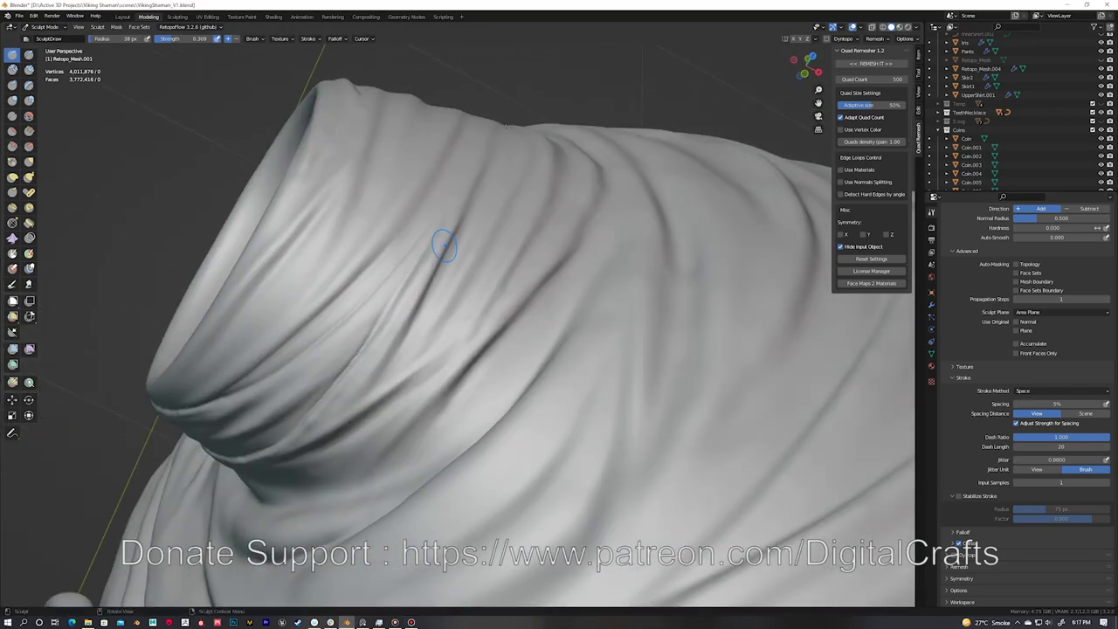
middle_drag(439, 318, 342, 361)
middle_drag(470, 224, 390, 307)
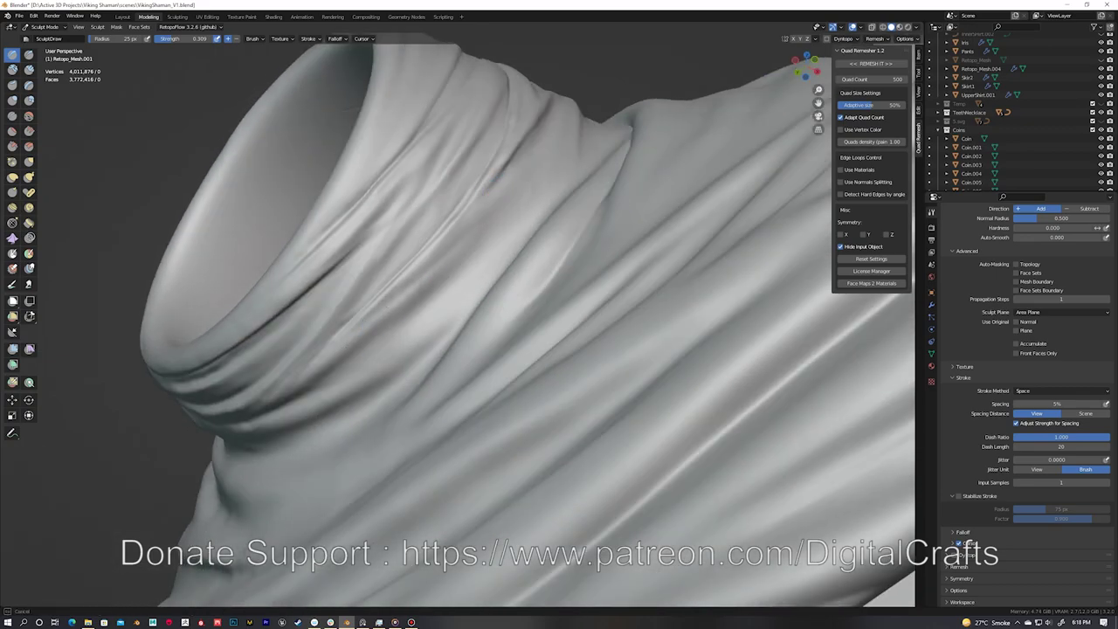
mouse_move(504, 188)
middle_down()
mouse_move(375, 382)
mouse_move(441, 238)
middle_up()
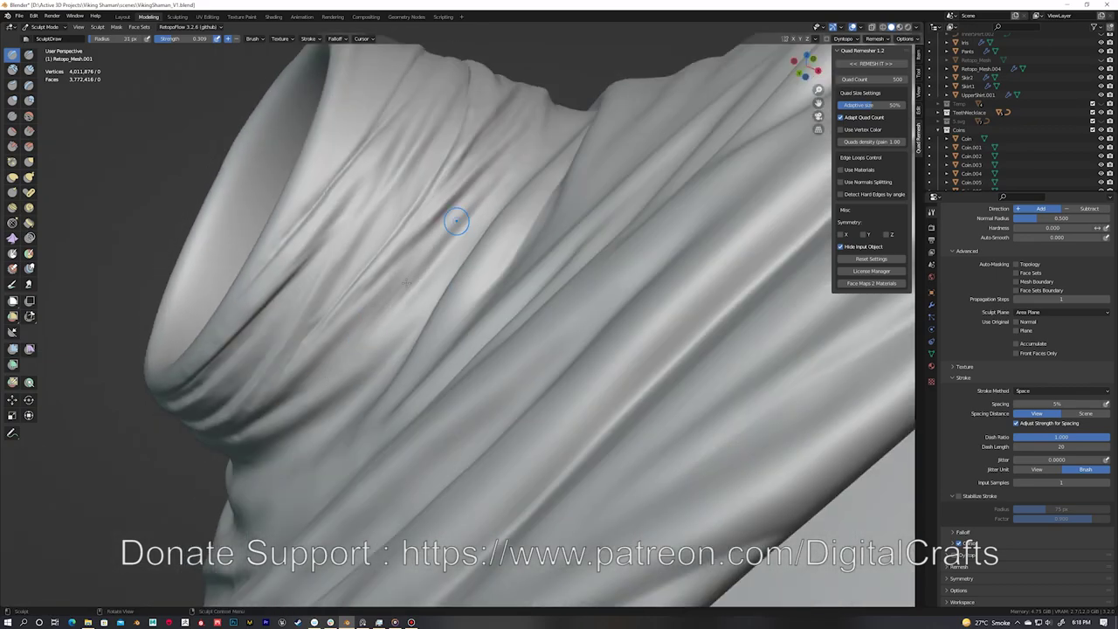
mouse_move(368, 329)
ctrl+middle_down()
mouse_move(483, 200)
mouse_move(440, 224)
ctrl+middle_up()
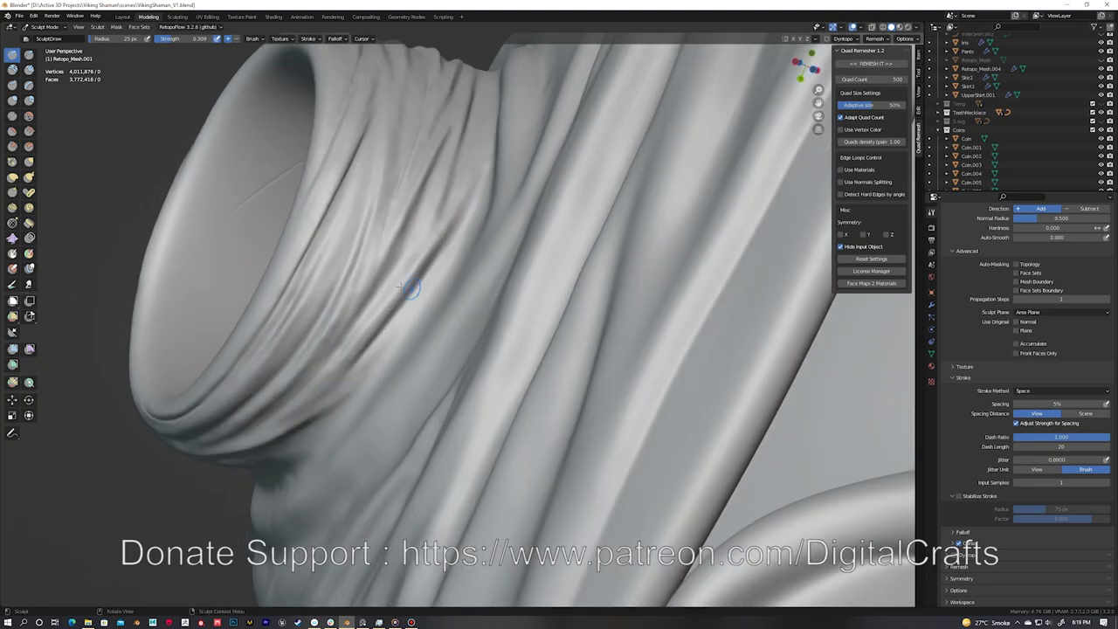
mouse_move(401, 255)
middle_down()
mouse_move(376, 234)
mouse_move(327, 330)
middle_up()
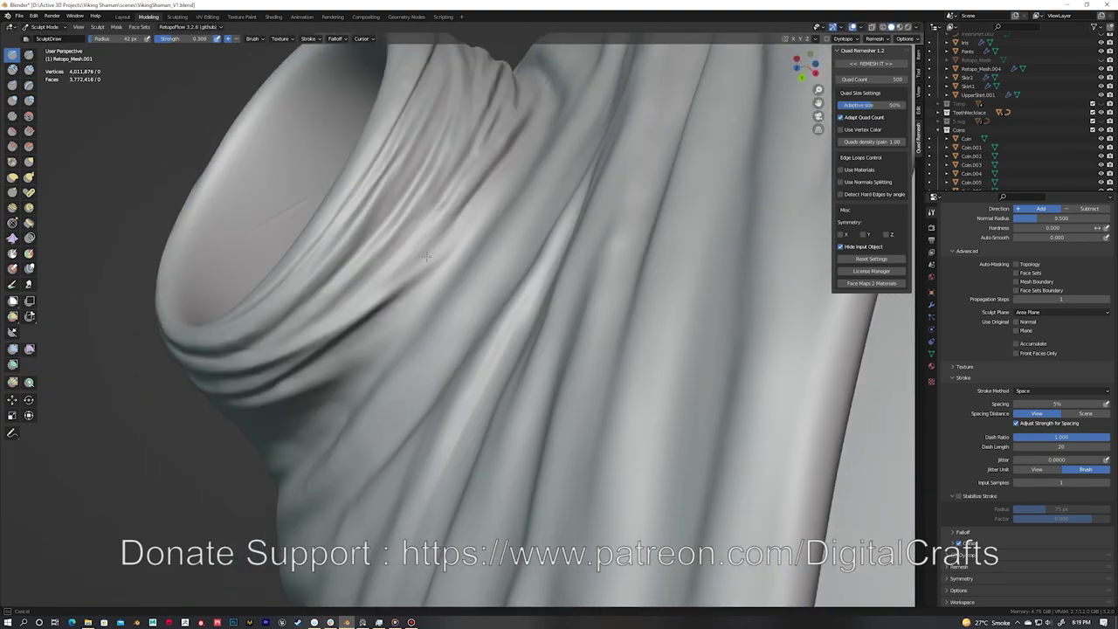
Step: Continue over the tube folds to the top and front edge of the head wrap
mouse_move(397, 214)
middle_down()
mouse_move(429, 137)
mouse_move(467, 261)
middle_up()
middle_drag(466, 184, 371, 325)
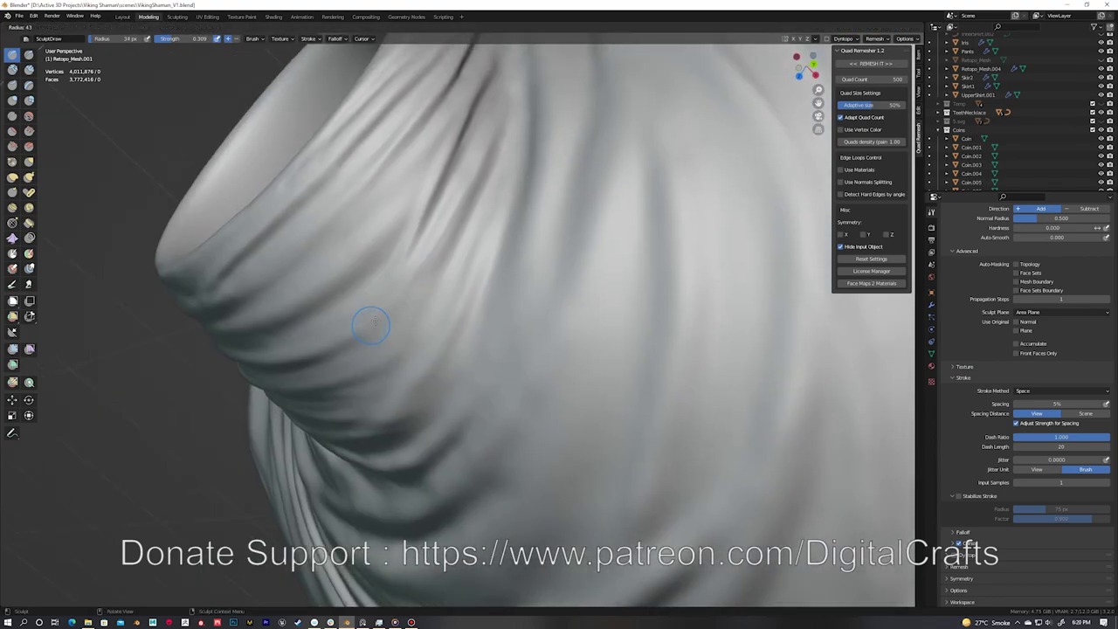
middle_drag(332, 281, 369, 258)
middle_drag(416, 189, 327, 337)
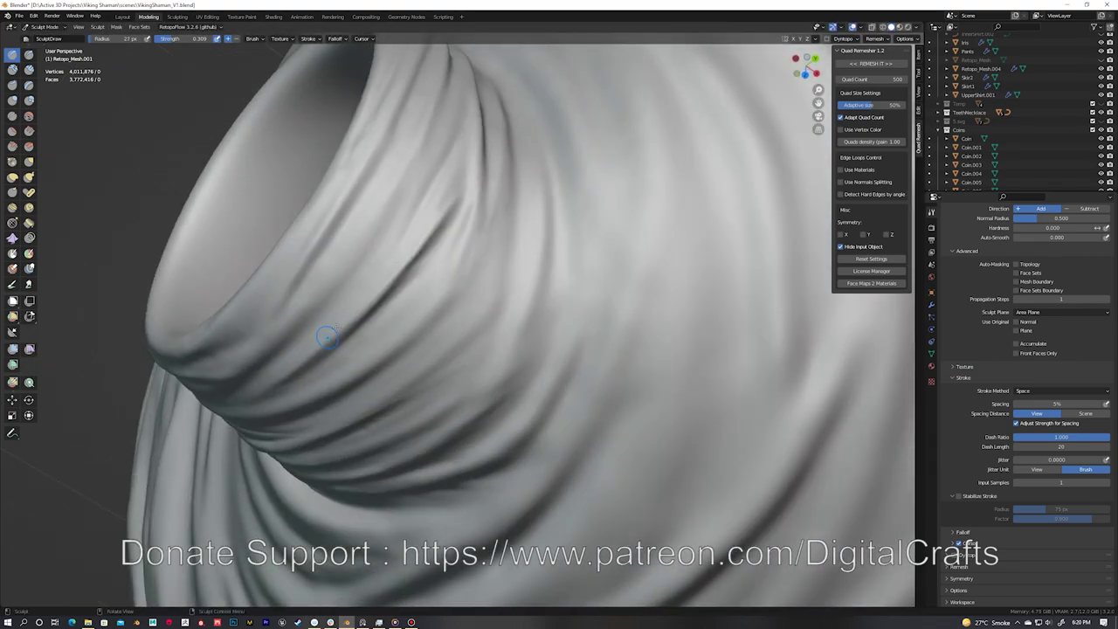
mouse_move(409, 194)
middle_down()
mouse_move(346, 256)
mouse_move(448, 408)
middle_up()
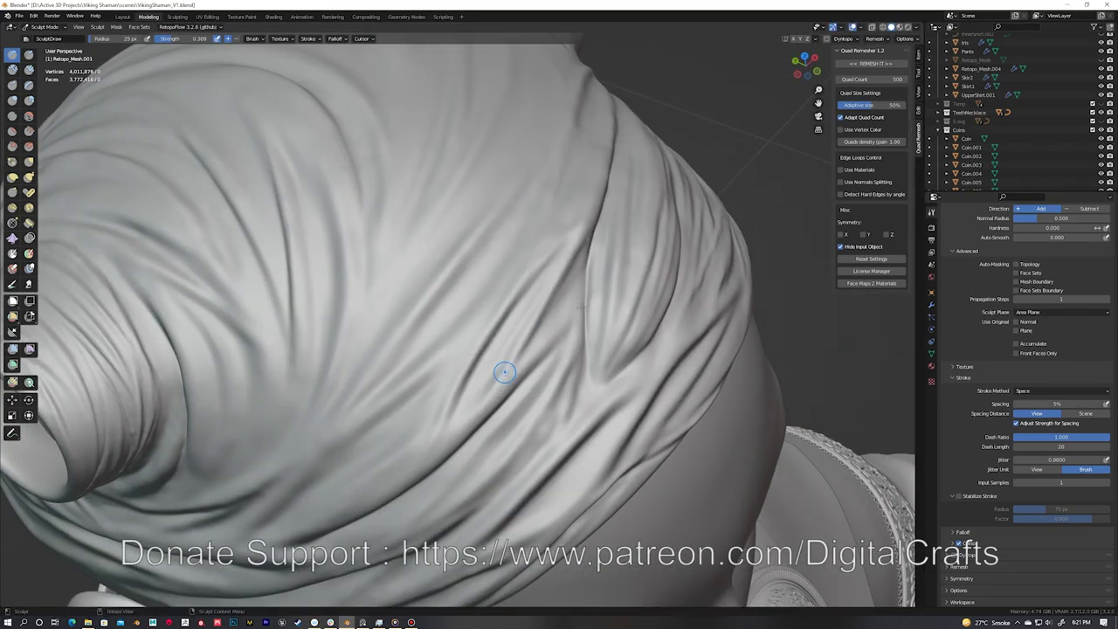
middle_drag(505, 372, 557, 253)
middle_drag(405, 482, 504, 317)
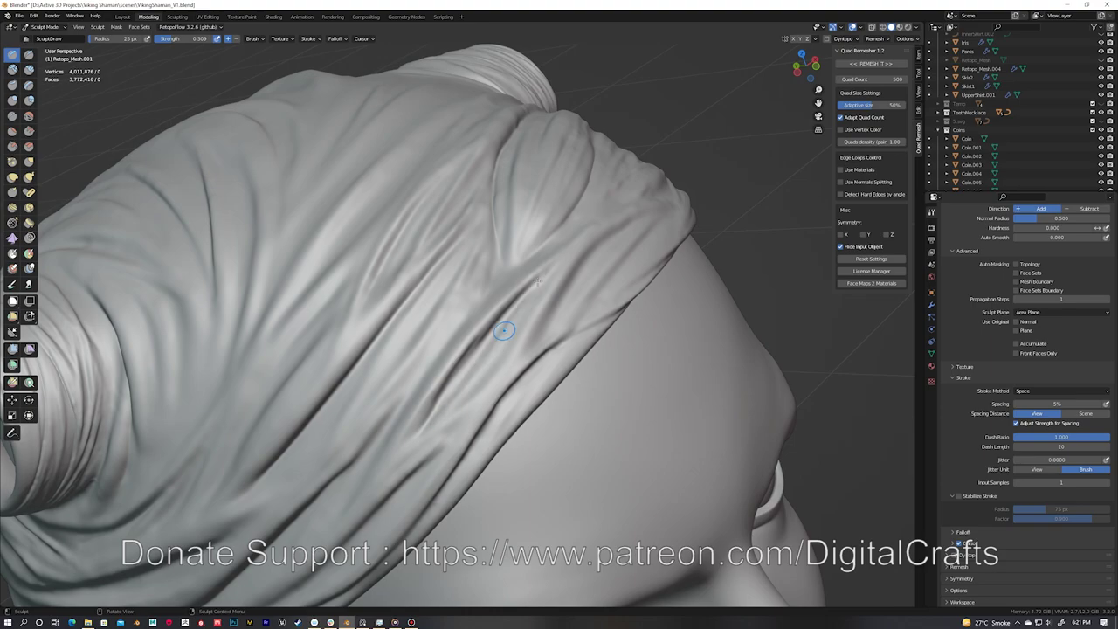
middle_drag(475, 385, 499, 282)
mouse_move(574, 274)
middle_down()
mouse_move(475, 378)
mouse_move(450, 347)
middle_up()
middle_drag(458, 272, 510, 284)
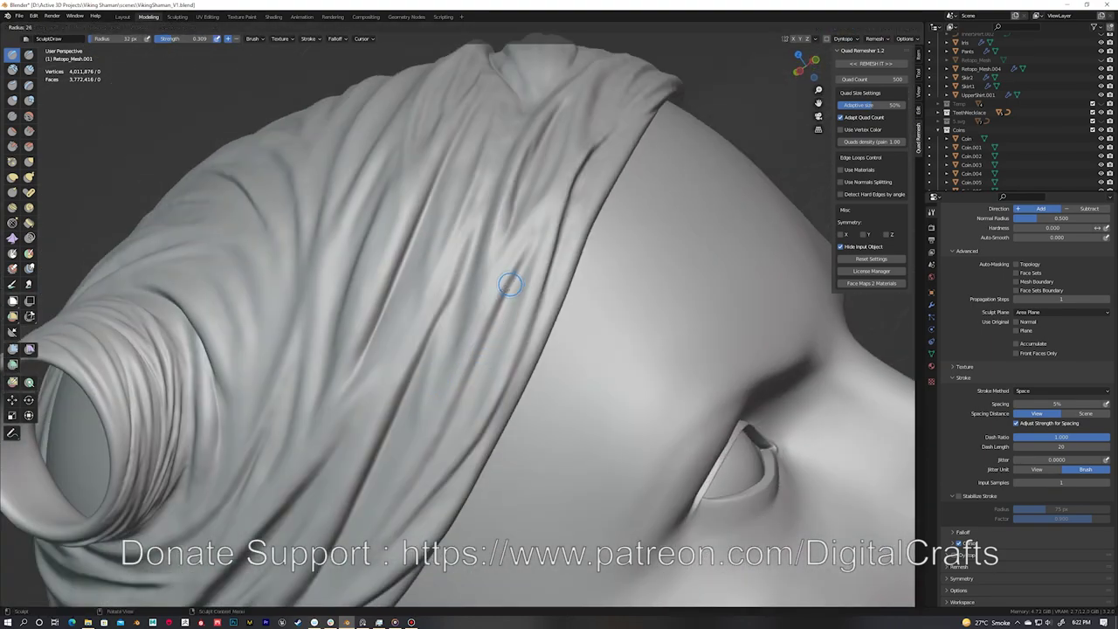
shift+middle_drag(392, 511, 405, 381)
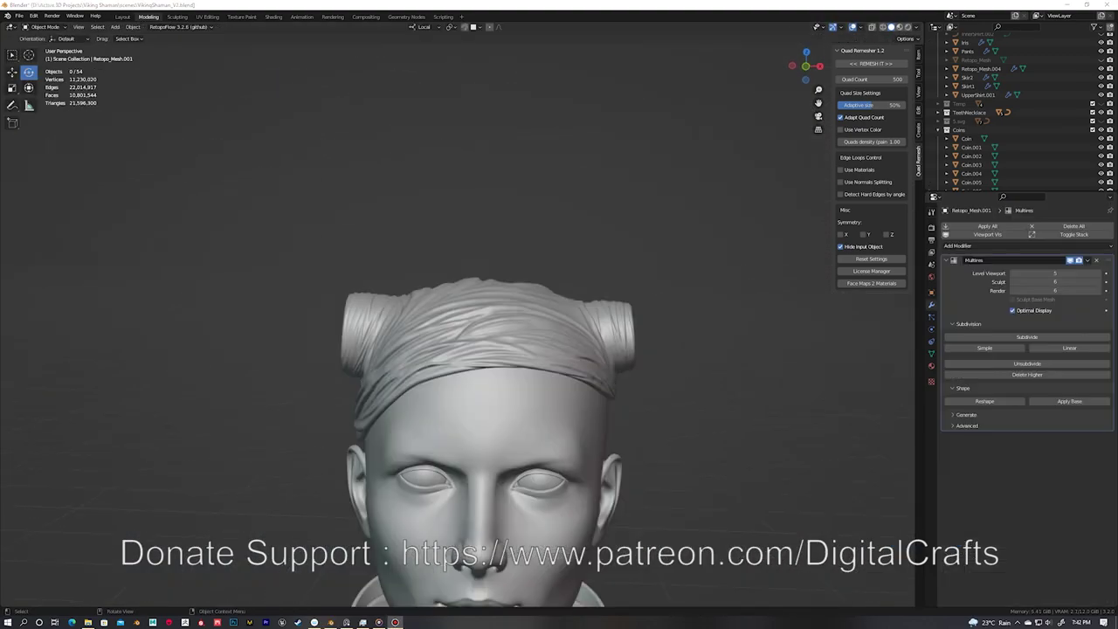
Step: Orbit around the head and leave Sculpt Mode for Object Mode
drag(1042, 276, 1061, 276)
key(g)
mouse_move(519, 256)
middle_down()
mouse_move(540, 278)
mouse_move(662, 312)
mouse_move(545, 270)
mouse_move(595, 250)
middle_up()
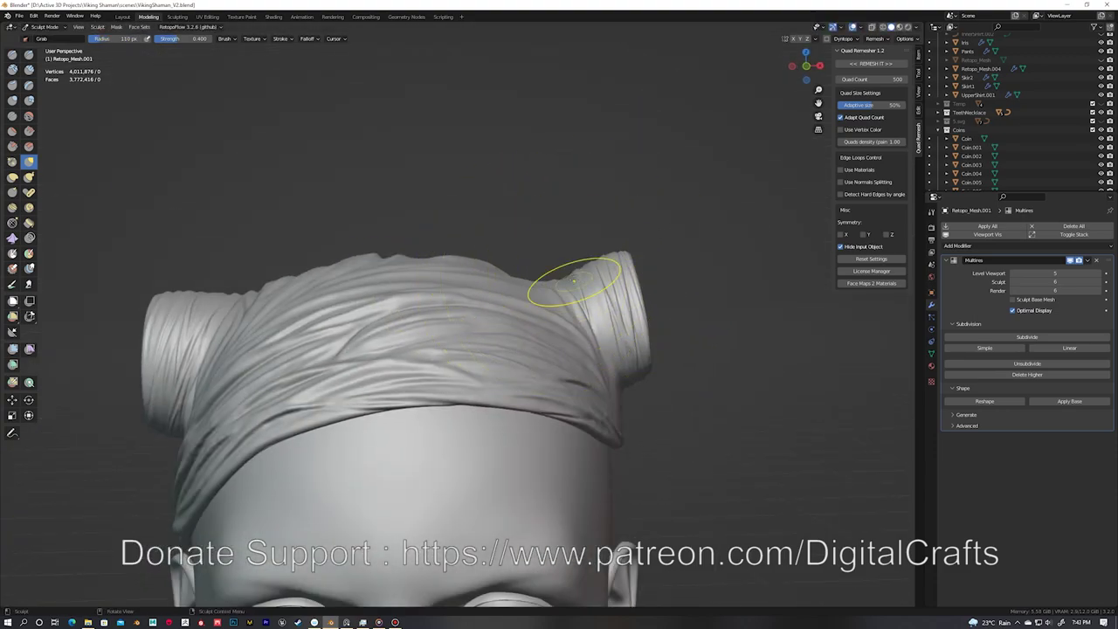
scroll(563, 271, down, 5)
key(ctrl+Tab)
Step: Add a cylinder, place it against the cap and rotate it to point sideways
key(shift+a)
click(545, 317)
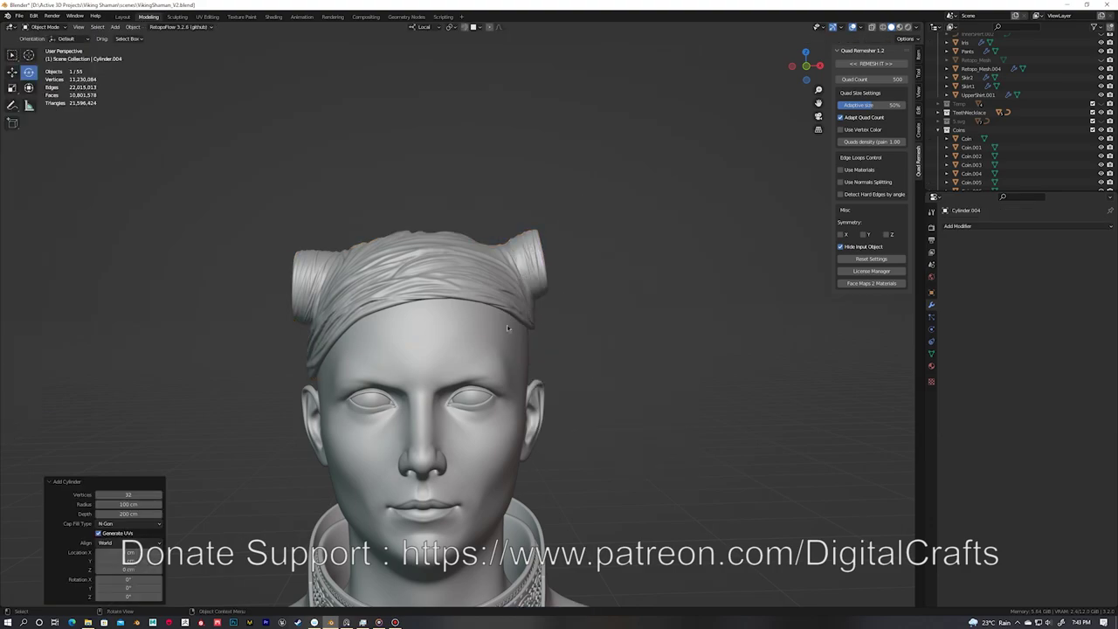
click(515, 257)
key(KP_Decimal)
scroll(530, 170, down, 8)
scroll(567, 306, up, 6)
mouse_move(524, 350)
middle_down()
mouse_move(418, 493)
mouse_move(481, 397)
middle_up()
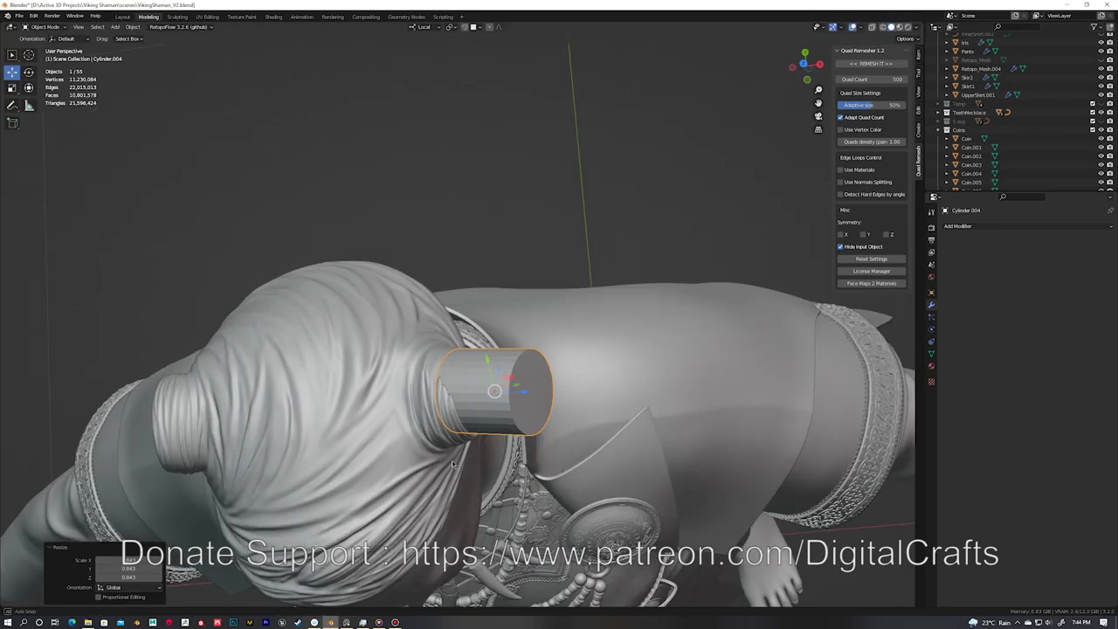
middle_drag(481, 398, 345, 333)
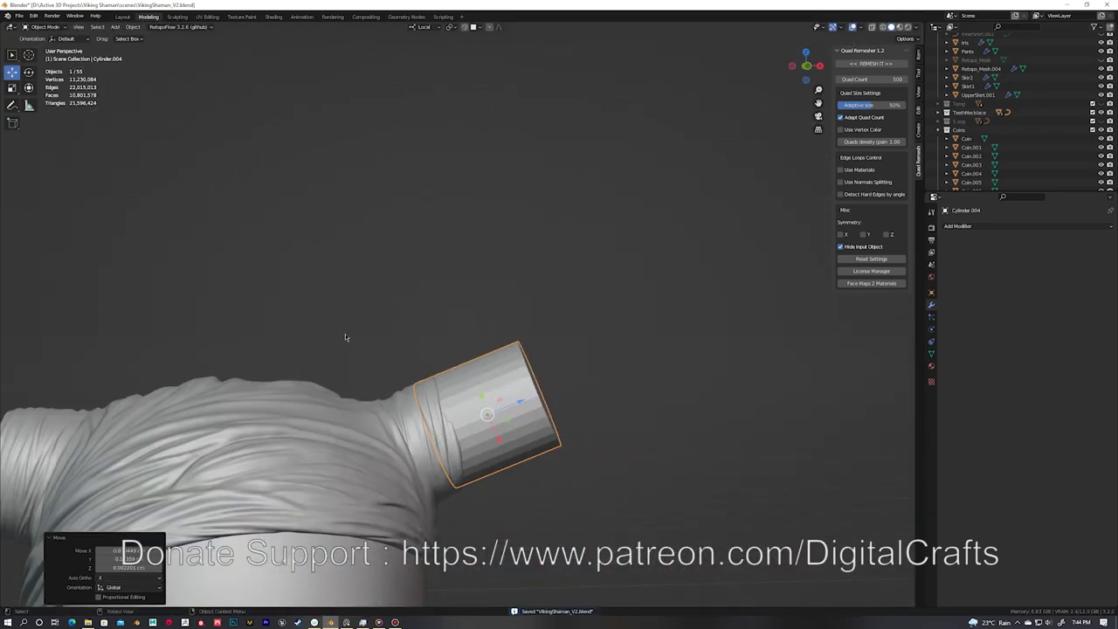
scroll(345, 333, up, 2)
Step: Switch the new cylinder into Sculpt Mode, viewing it beside the cap
key(ctrl+Tab)
mouse_move(418, 388)
middle_down()
mouse_move(530, 332)
mouse_move(499, 350)
mouse_move(509, 314)
middle_up()
scroll(509, 314, down, 3)
Step: Pull the cylinder into a long horn and bend it upward with the Grab brush
drag(498, 295, 661, 140)
key(g)
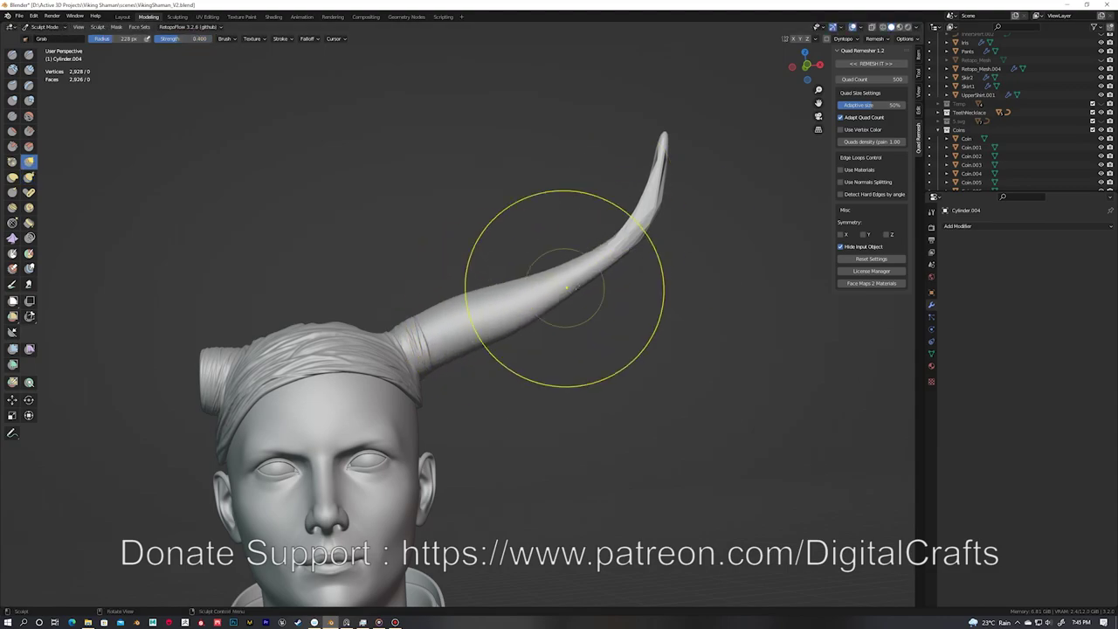
middle_drag(574, 287, 614, 221)
scroll(614, 221, down, 2)
drag(437, 324, 455, 306)
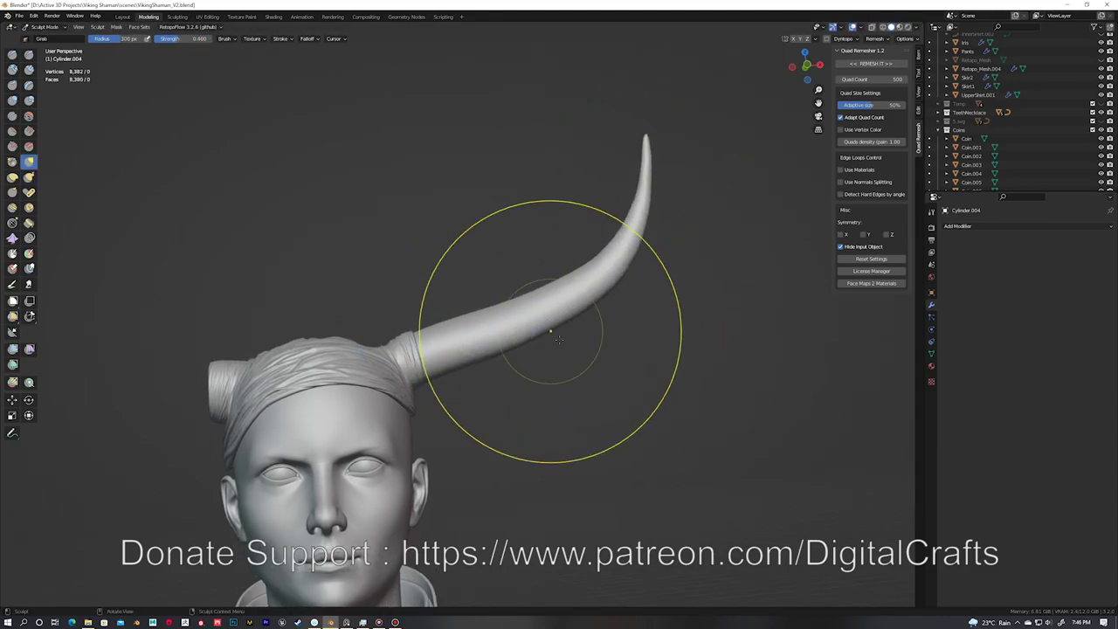
middle_drag(544, 324, 507, 288)
middle_drag(529, 352, 508, 341)
Step: Pull a second prong out with Snake Hook and remesh the horn denser
key(k)
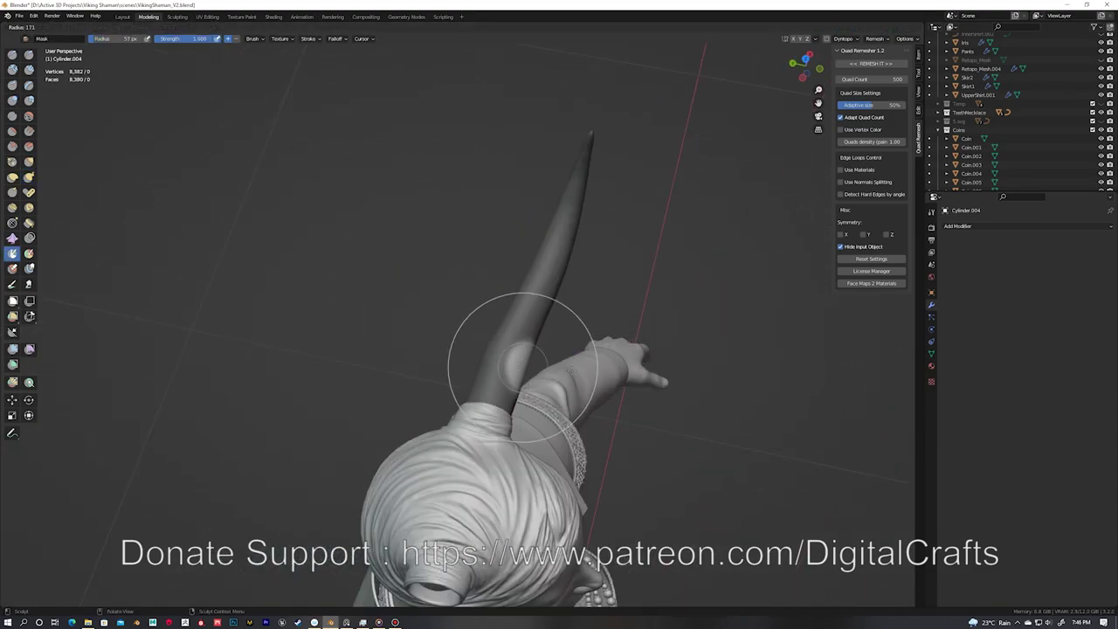
drag(512, 350, 590, 183)
mouse_move(449, 387)
middle_down()
mouse_move(414, 318)
mouse_move(599, 312)
middle_up()
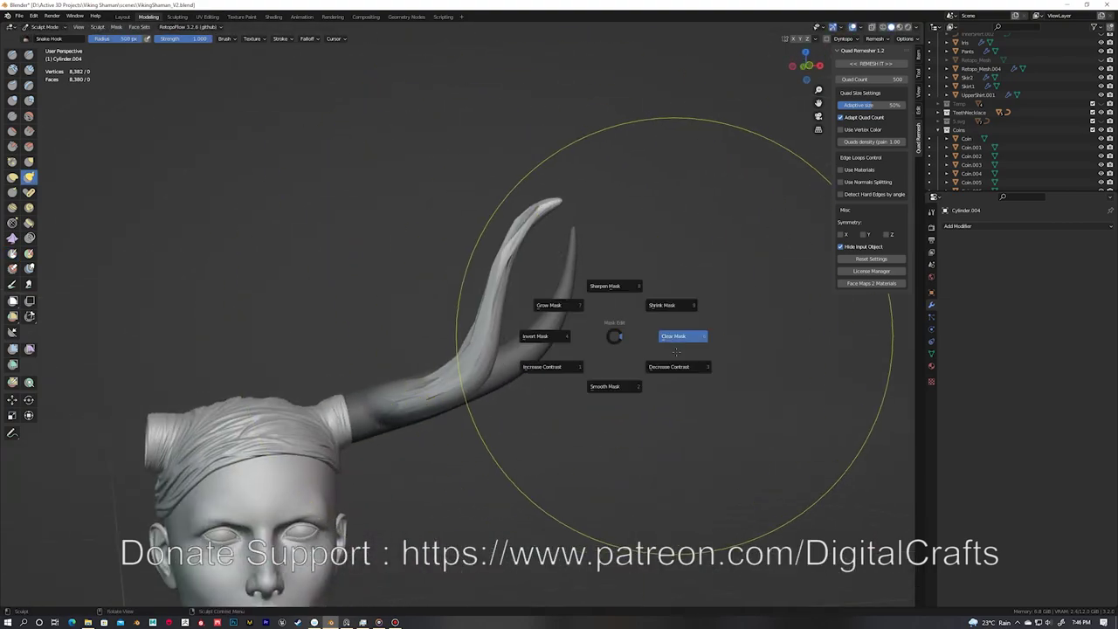
key(ctrl+r)
mouse_move(535, 405)
middle_down()
mouse_move(549, 242)
mouse_move(517, 270)
mouse_move(574, 236)
middle_up()
Step: Orbit to look up under the chin and switch to the Mask brush
key(g)
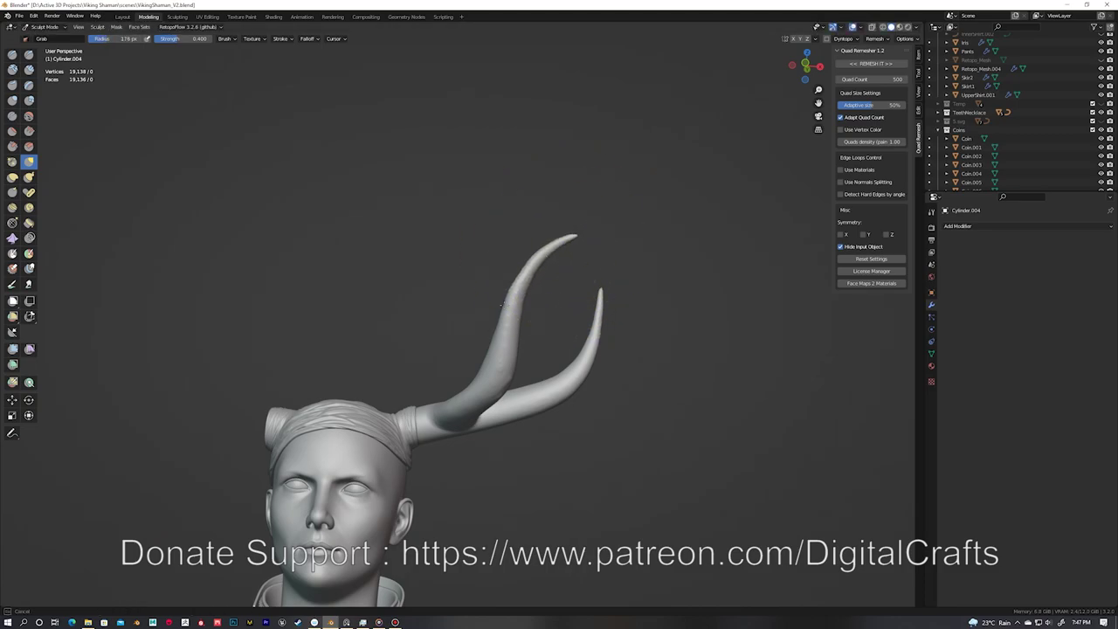
mouse_move(455, 421)
middle_down()
mouse_move(368, 323)
mouse_move(387, 354)
mouse_move(411, 288)
mouse_move(387, 355)
middle_up()
key(m)
scroll(369, 323, up, 2)
Step: Shrink the Snake Hook brush and alternate with Inflate to bulk up the lower branch
key(k)
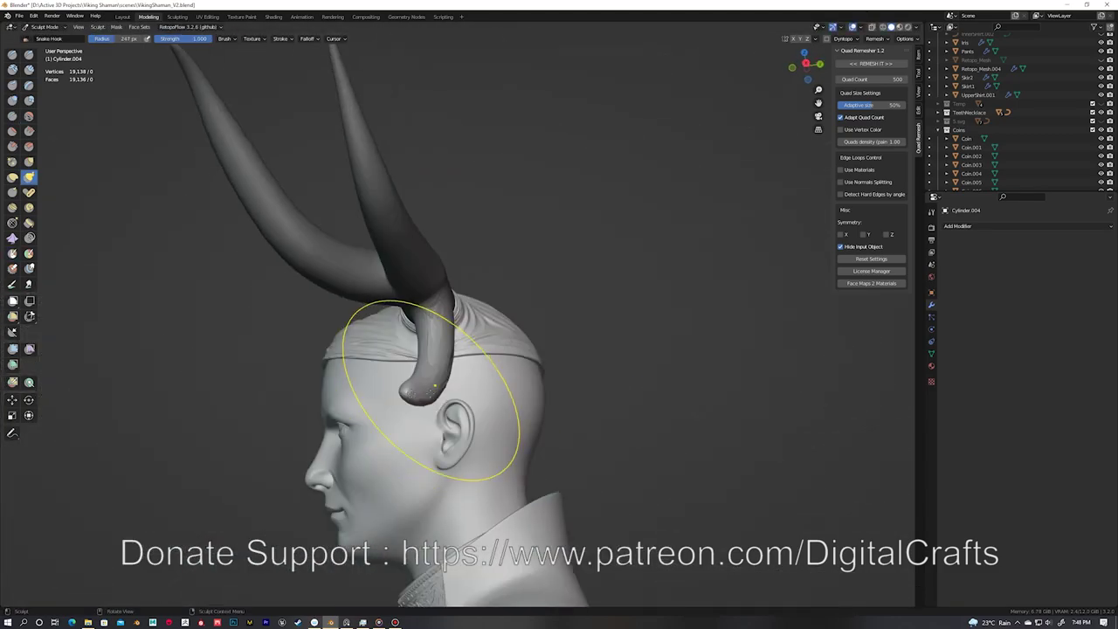
key(f)
click(453, 332)
middle_drag(453, 332, 521, 339)
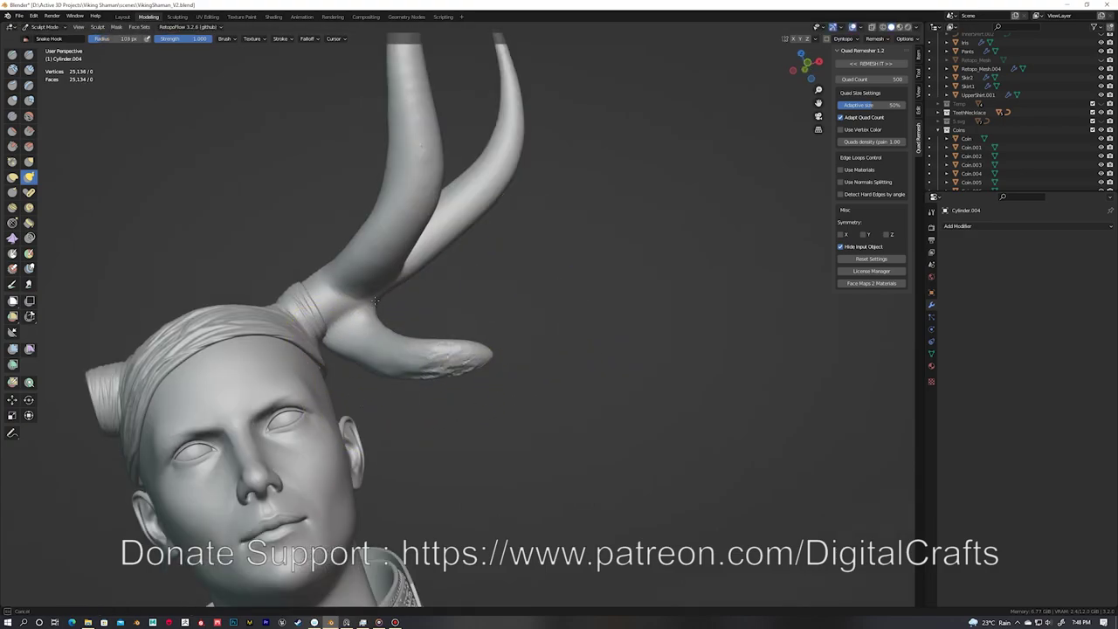
middle_drag(453, 339, 342, 329)
key(i)
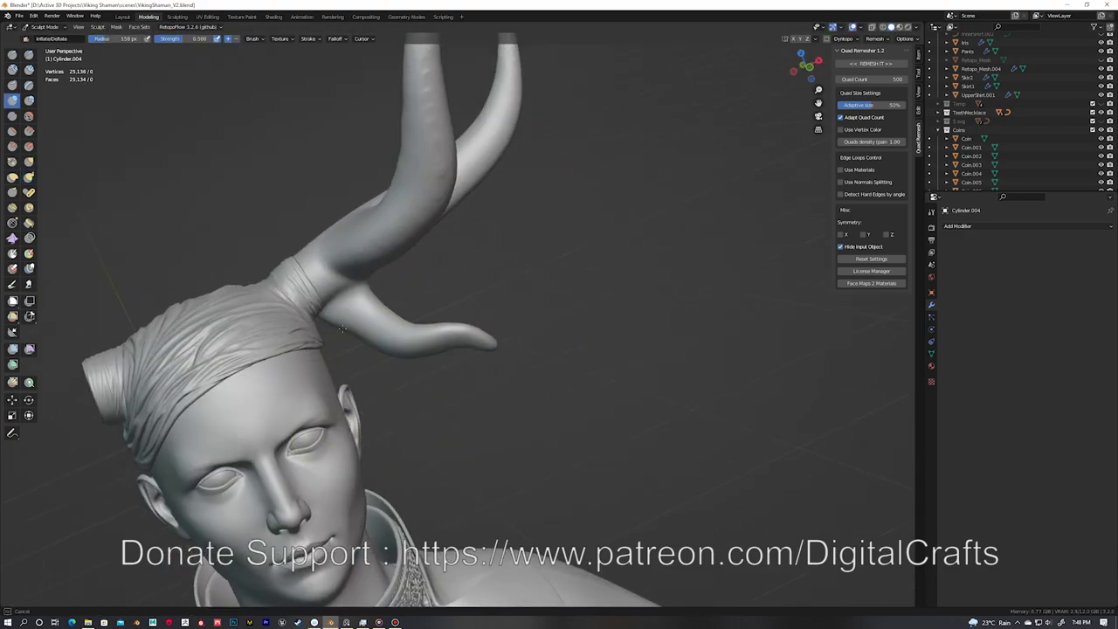
key(k)
middle_drag(414, 353, 498, 341)
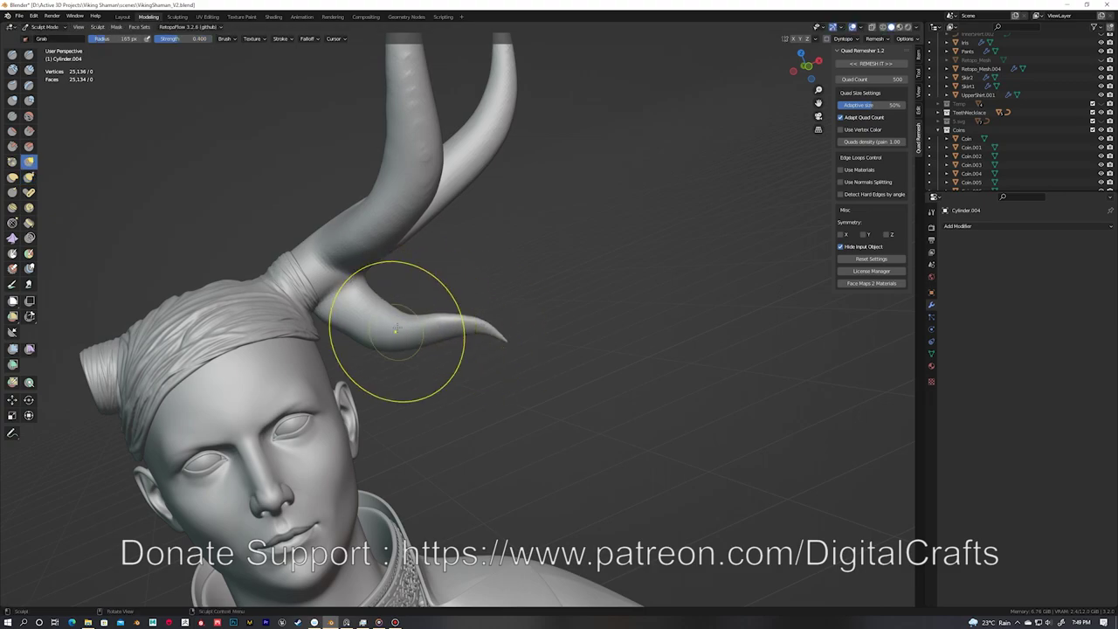
mouse_move(341, 334)
middle_down()
mouse_move(424, 300)
mouse_move(437, 337)
mouse_move(399, 305)
mouse_move(407, 326)
middle_up()
key(i)
Step: Frame the horn and Grab-brush the lower branch into a new curve
key(grave)
click(469, 315)
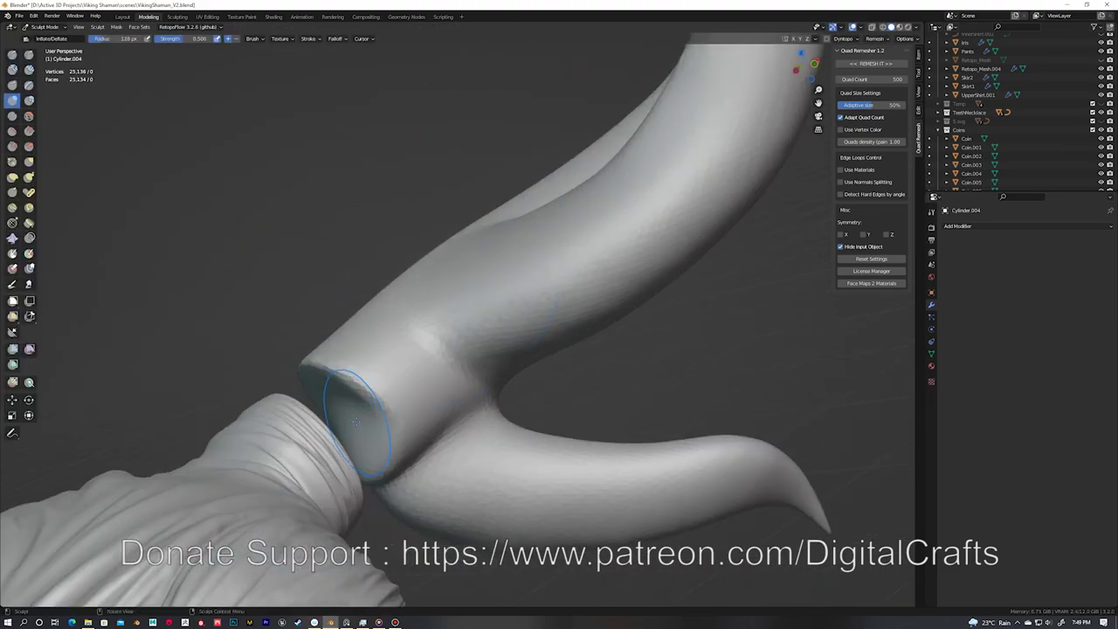
key(w)
mouse_move(355, 446)
middle_down()
mouse_move(285, 354)
mouse_move(255, 343)
mouse_move(271, 339)
middle_up()
key(w)
mouse_move(297, 269)
middle_down()
mouse_move(300, 436)
mouse_move(326, 397)
mouse_move(287, 274)
mouse_move(290, 308)
middle_up()
key(g)
middle_drag(527, 64, 513, 361)
drag(492, 414, 257, 253)
Step: Snake Hook the branch tip upward into a curved hook
mouse_move(258, 253)
middle_down()
mouse_move(345, 131)
mouse_move(374, 251)
mouse_move(424, 324)
mouse_move(387, 282)
mouse_move(453, 346)
middle_up()
key(a)
key(k)
mouse_move(432, 279)
mouse_down()
mouse_move(387, 174)
mouse_move(415, 127)
mouse_move(461, 188)
mouse_up()
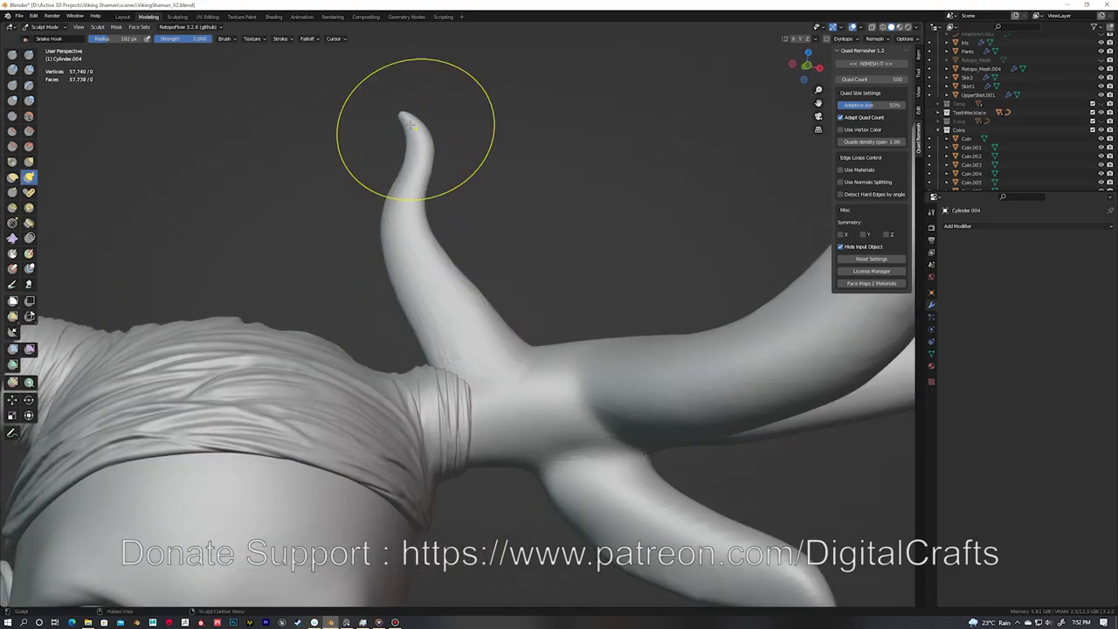
Step: With a slightly larger Grab brush, pull the base tine up-left into a pointed spur, then return to Object Mode
key(g)
middle_drag(412, 194, 536, 311)
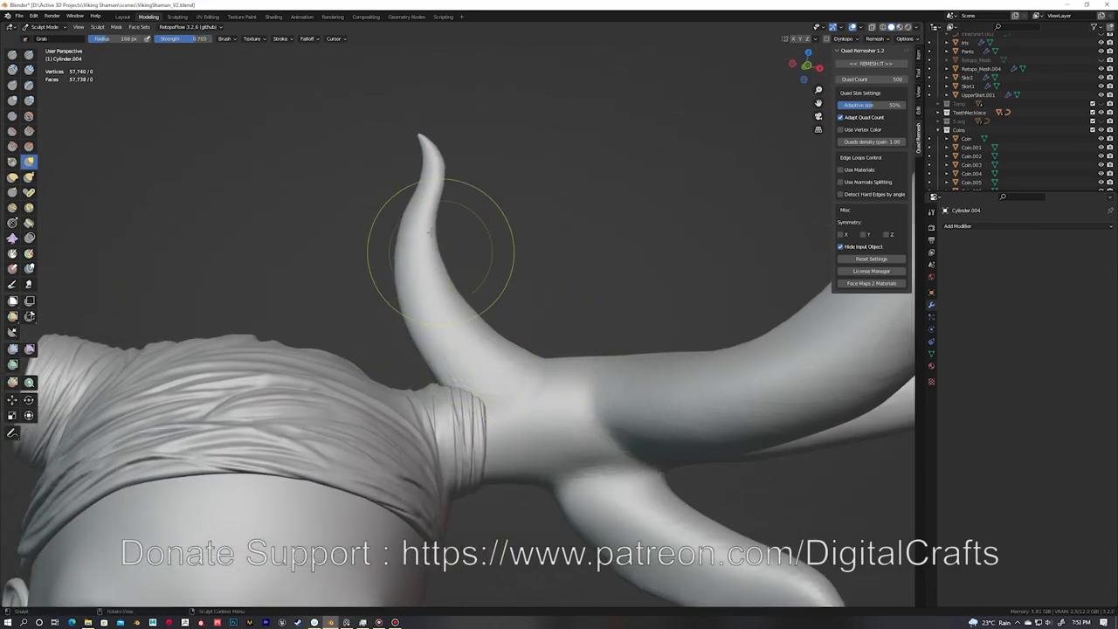
middle_drag(441, 249, 474, 349)
mouse_move(474, 187)
middle_down()
mouse_move(538, 199)
mouse_move(483, 206)
middle_up()
middle_drag(498, 169, 499, 200)
drag(499, 200, 490, 195)
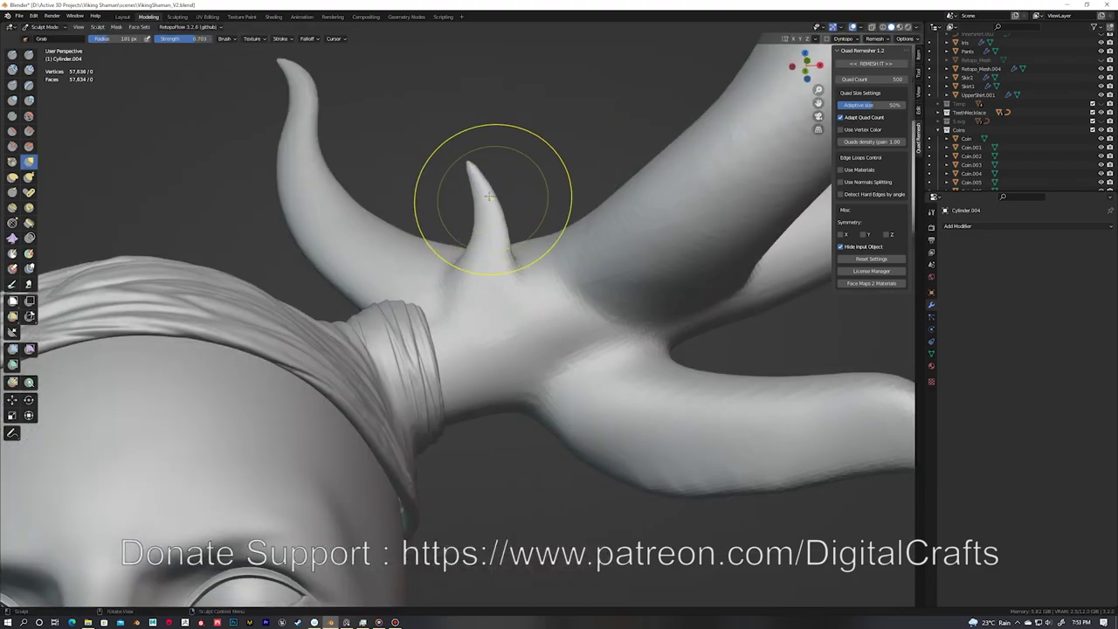
middle_drag(476, 185, 449, 187)
key(ctrl+Tab)
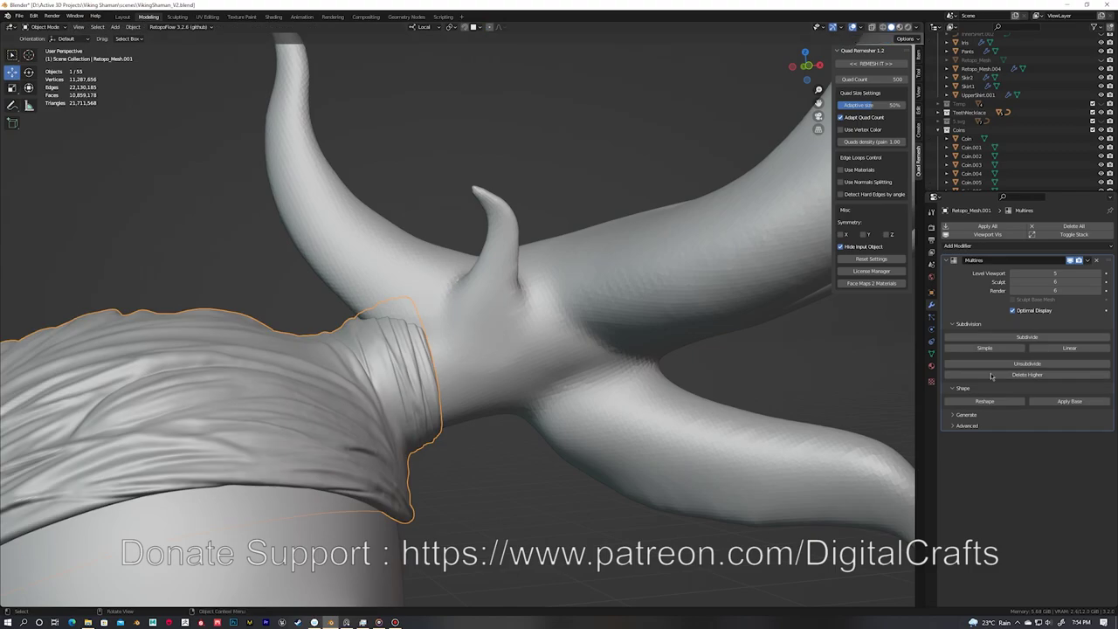
Step: Duplicate the cloth wrap in place and, in local view, separate one face ring as a band
key(shift+d)
right_click(451, 328)
key(KP_Divide)
click(1041, 271)
click(560, 307)
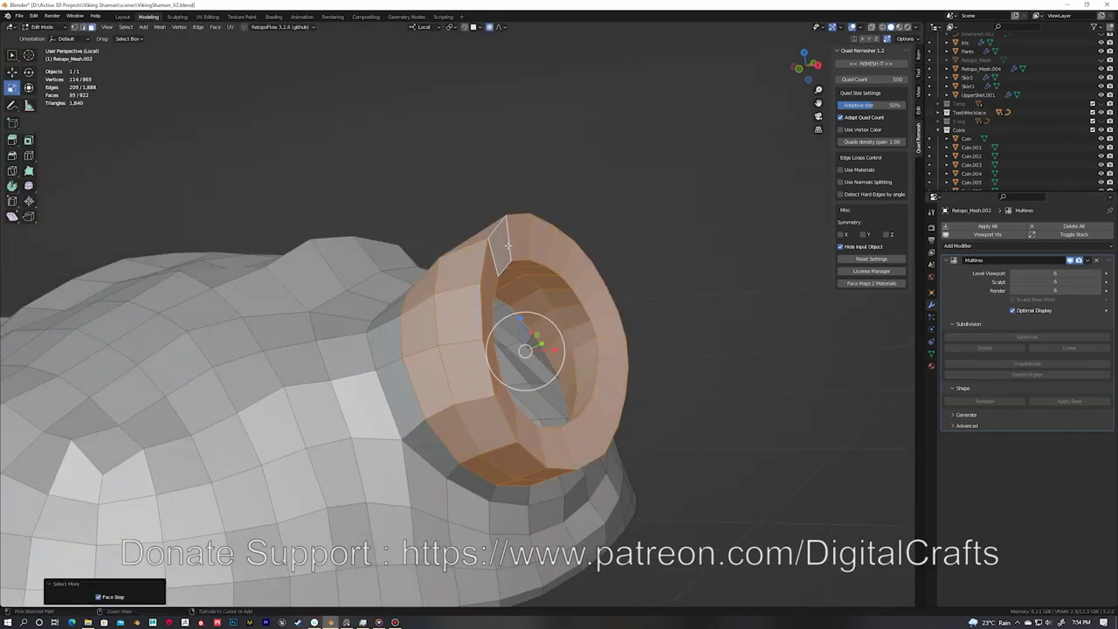
key(ctrl+Tab)
click(350, 300)
key(KP_Divide)
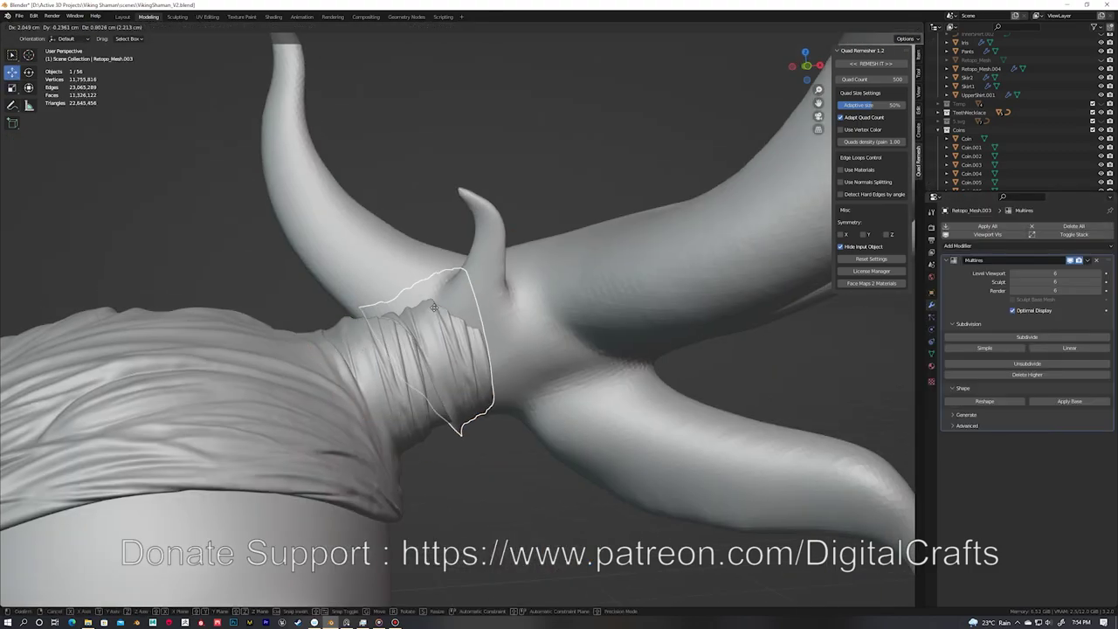
Step: Move the new band onto the horn's base and switch it to Sculpt Mode
key(g)
click(401, 330)
middle_drag(401, 330, 524, 419)
key(ctrl+Tab)
click(545, 447)
mouse_move(451, 504)
middle_down()
mouse_move(570, 361)
mouse_move(401, 360)
mouse_move(312, 274)
mouse_move(353, 341)
mouse_move(375, 428)
mouse_move(432, 524)
middle_up()
Step: Lower the band's Multires level, fit it to the tube with Grab and Draw, and save
key(Page_Down)
key(Page_Down)
key(Page_Down)
key(x)
key(g)
mouse_move(394, 478)
middle_down()
mouse_move(388, 346)
mouse_move(437, 270)
mouse_move(407, 217)
mouse_move(436, 230)
middle_up()
key(x)
key(g)
mouse_move(480, 303)
middle_down()
mouse_move(449, 149)
mouse_move(345, 293)
mouse_move(349, 327)
mouse_move(274, 174)
mouse_move(492, 257)
mouse_move(522, 165)
mouse_move(367, 174)
mouse_move(125, 160)
middle_up()
key(ctrl+Tab)
key(ctrl+s)
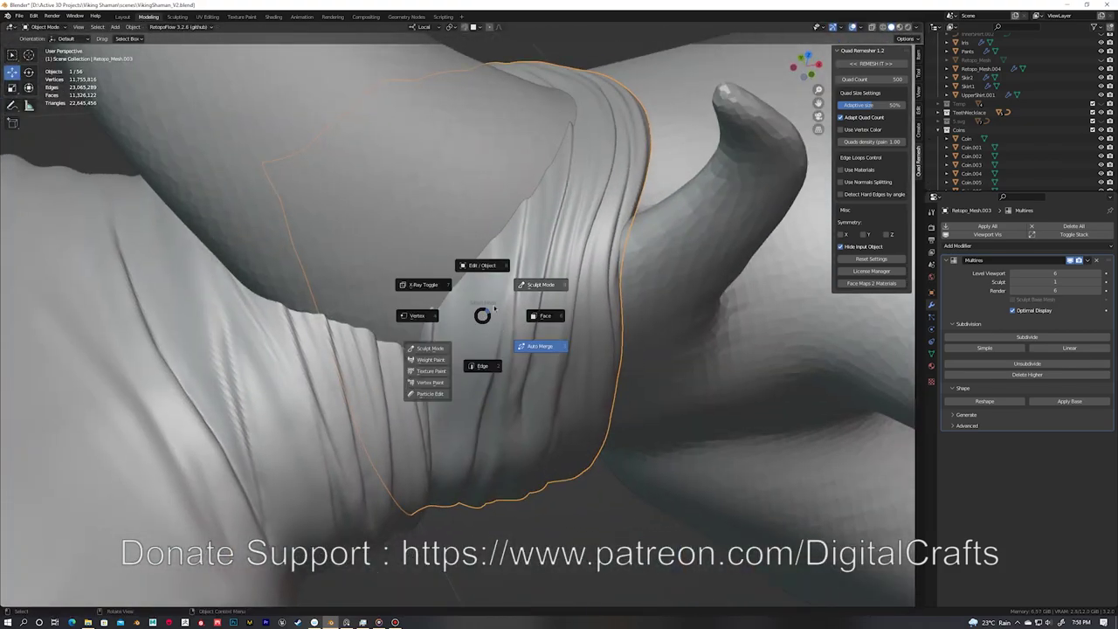
Step: Sculpt creased folds and a ragged edge into the band with the Draw and Grab brushes
click(512, 293)
middle_drag(512, 293, 576, 259)
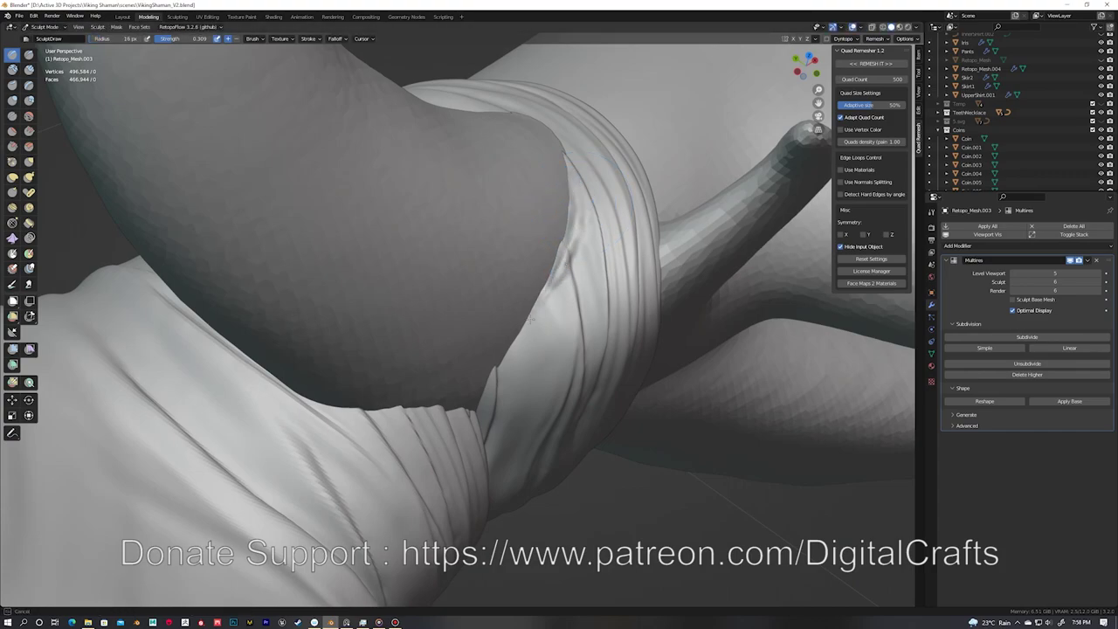
mouse_move(495, 353)
middle_down()
mouse_move(528, 375)
mouse_move(443, 292)
mouse_move(453, 287)
middle_up()
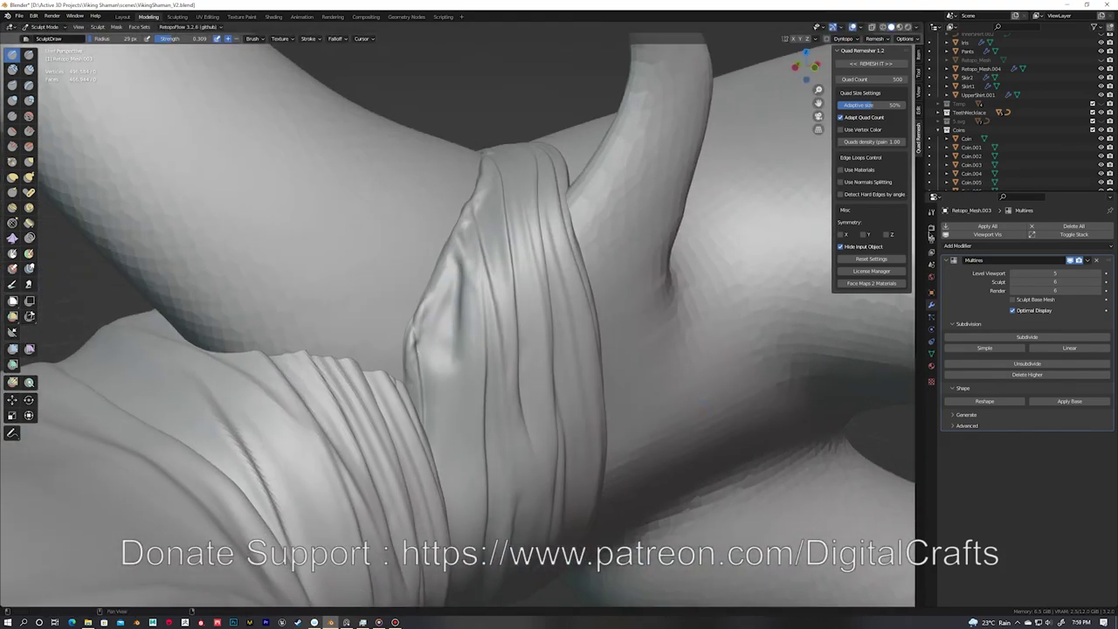
click(931, 212)
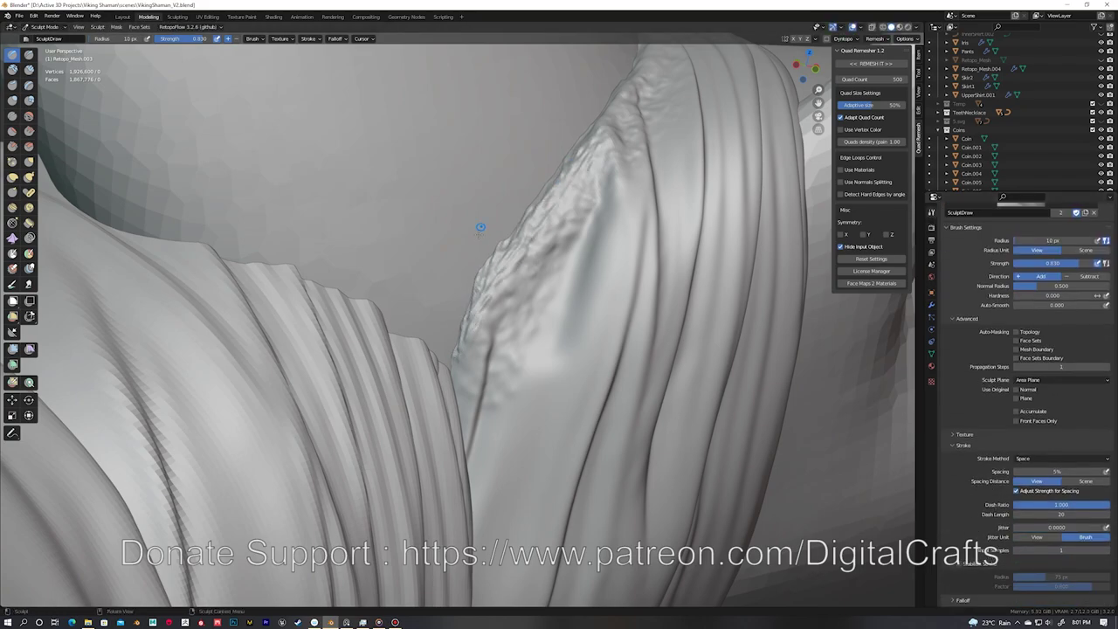
ctrl+middle_drag(482, 240, 552, 201)
key(g)
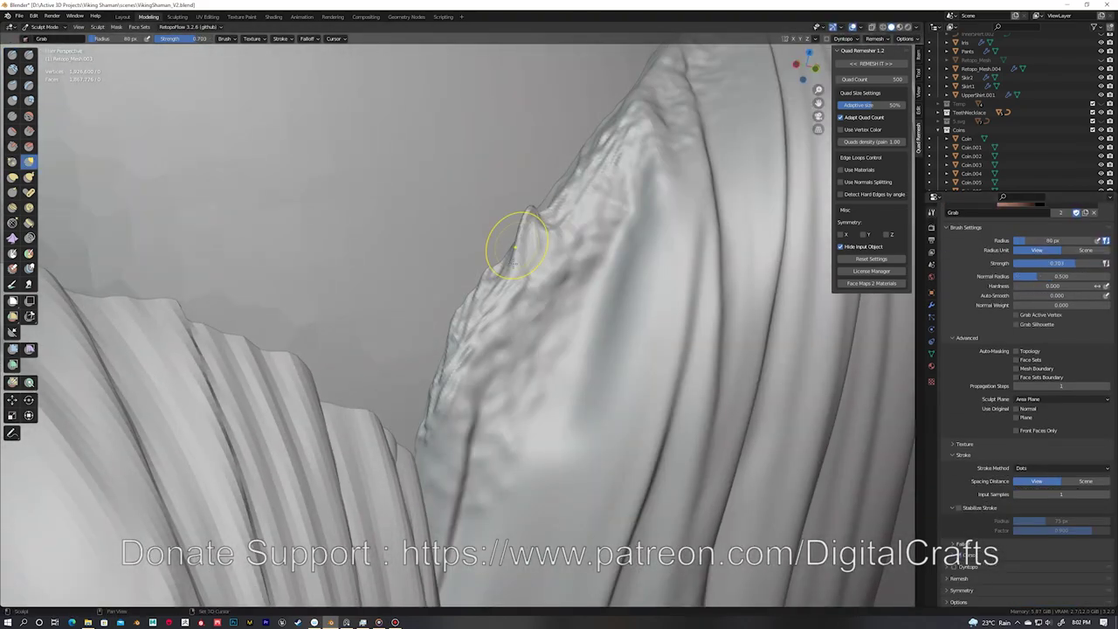
key(x)
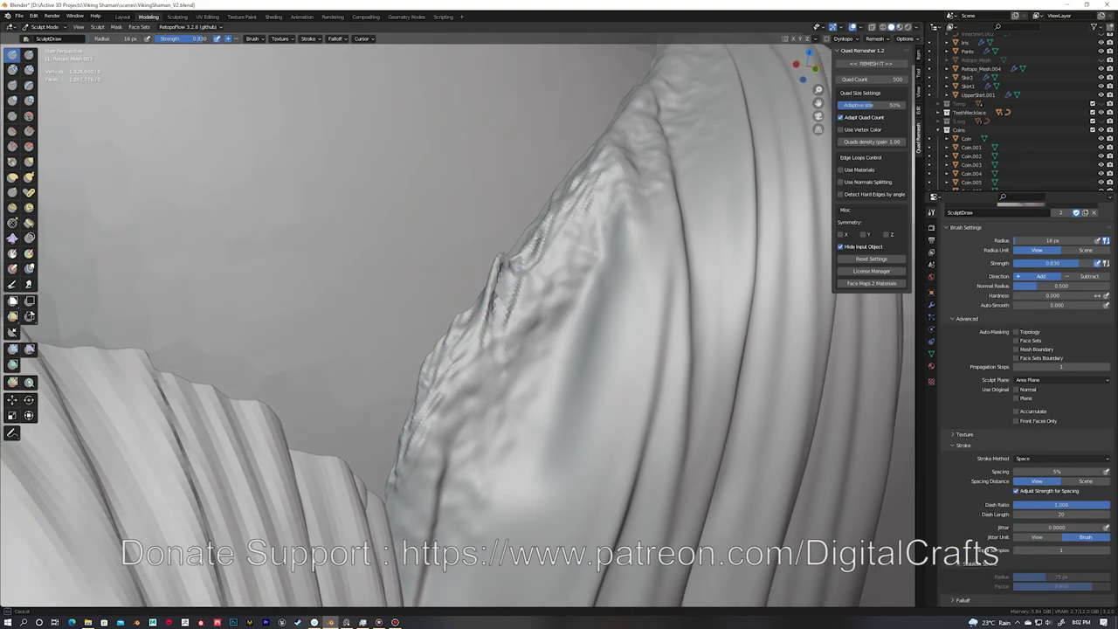
mouse_move(527, 253)
middle_down()
mouse_move(528, 297)
mouse_move(486, 229)
middle_up()
mouse_move(429, 413)
middle_down()
mouse_move(443, 344)
mouse_move(489, 300)
mouse_move(441, 327)
middle_up()
Step: Return to Object Mode and orbit around the band to inspect its wrapped folds
key(ctrl+Tab)
mouse_move(343, 255)
middle_down()
mouse_move(347, 334)
mouse_move(317, 350)
middle_up()
click(299, 309)
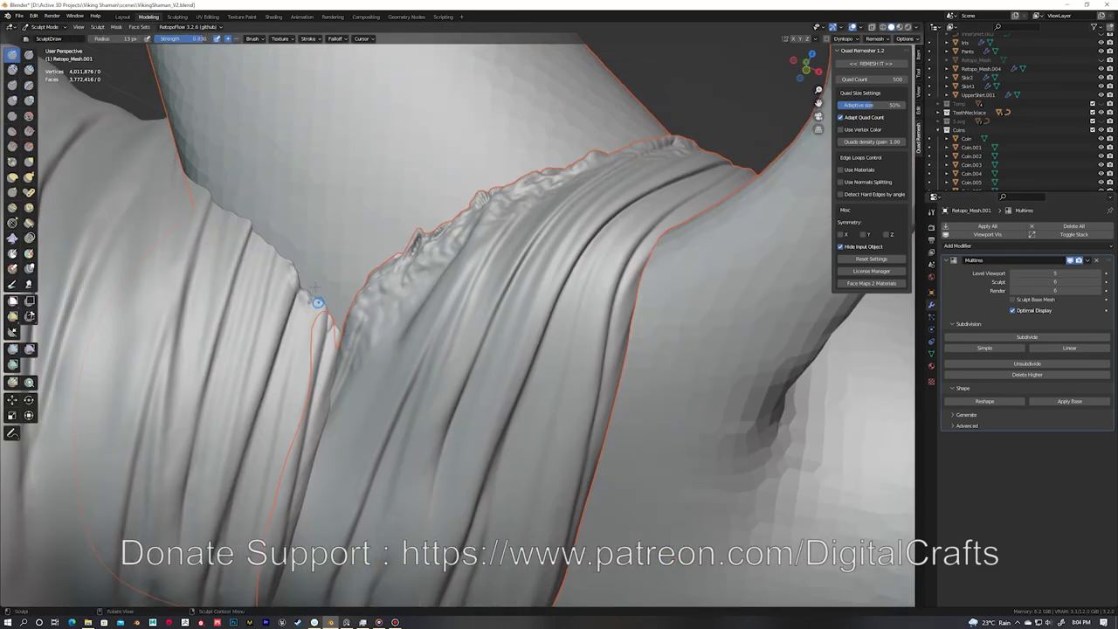
middle_drag(315, 349, 317, 349)
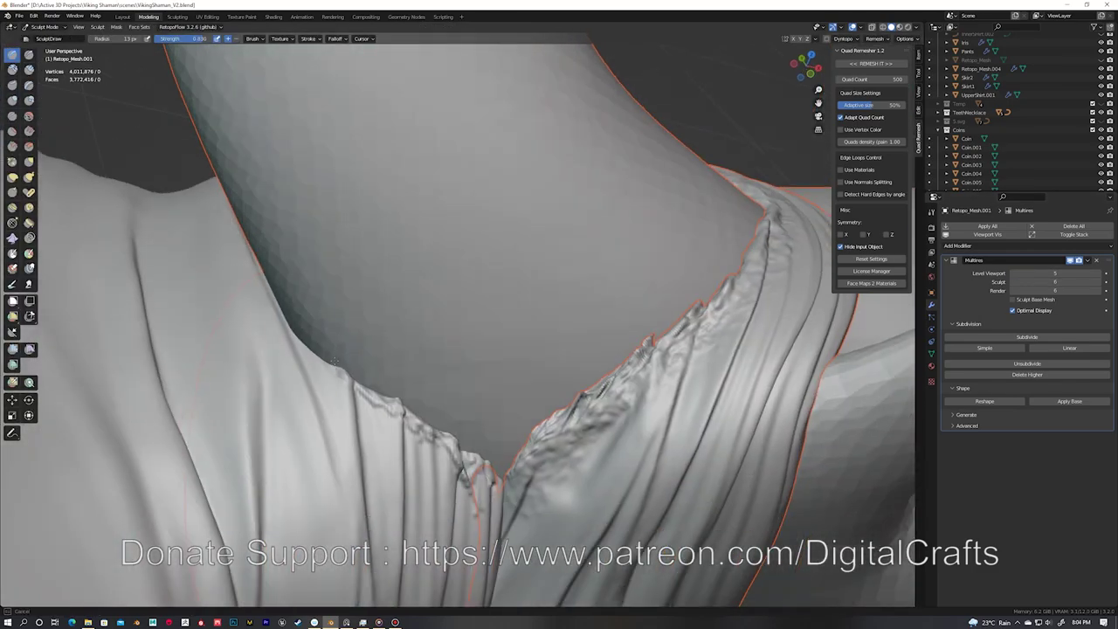
mouse_move(320, 414)
middle_down()
mouse_move(335, 294)
mouse_move(376, 305)
middle_up()
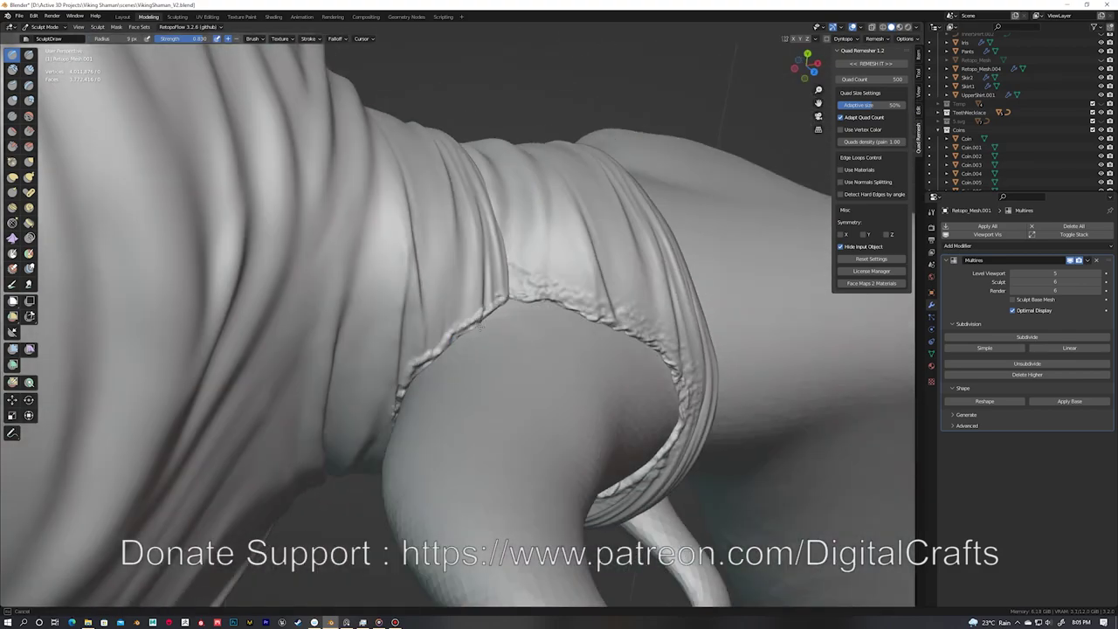
middle_drag(469, 333, 436, 309)
mouse_move(414, 378)
middle_down()
mouse_move(409, 334)
mouse_move(387, 325)
mouse_move(373, 410)
middle_up()
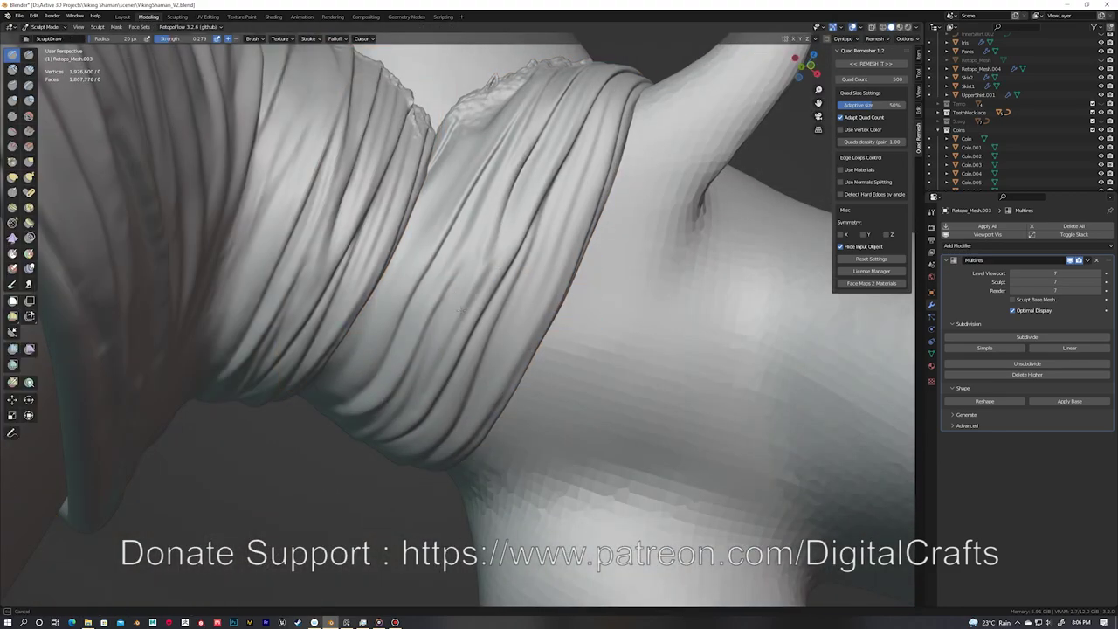
mouse_move(413, 315)
middle_down()
mouse_move(564, 189)
mouse_move(529, 345)
mouse_move(532, 286)
middle_up()
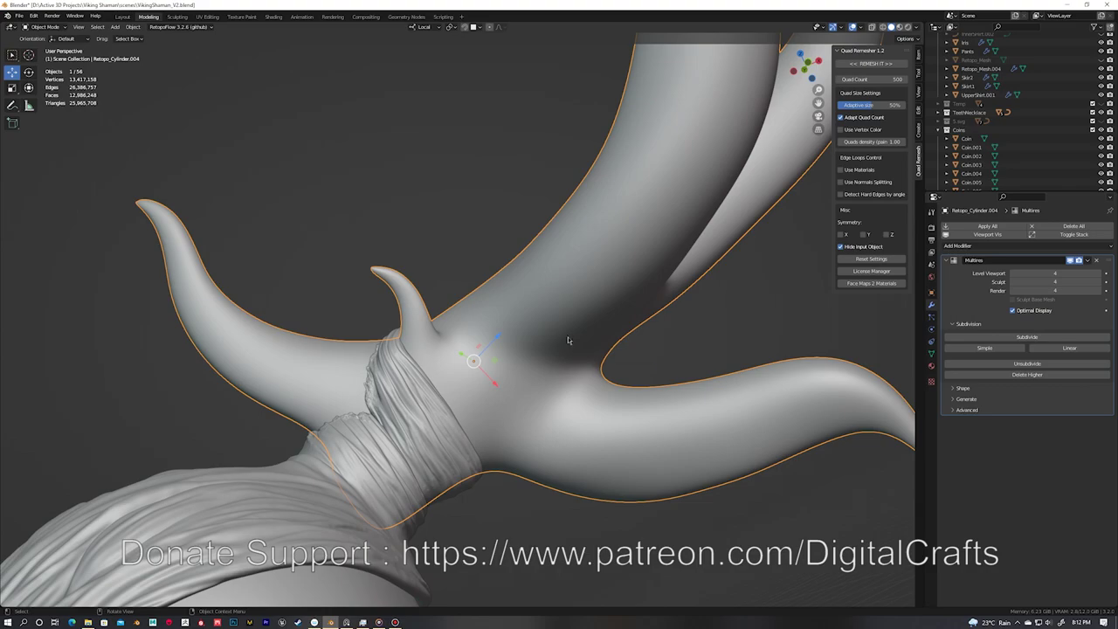
Step: Close in on a single horn prong and work along its shaft, then pull back to two prongs
middle_drag(473, 514, 608, 213)
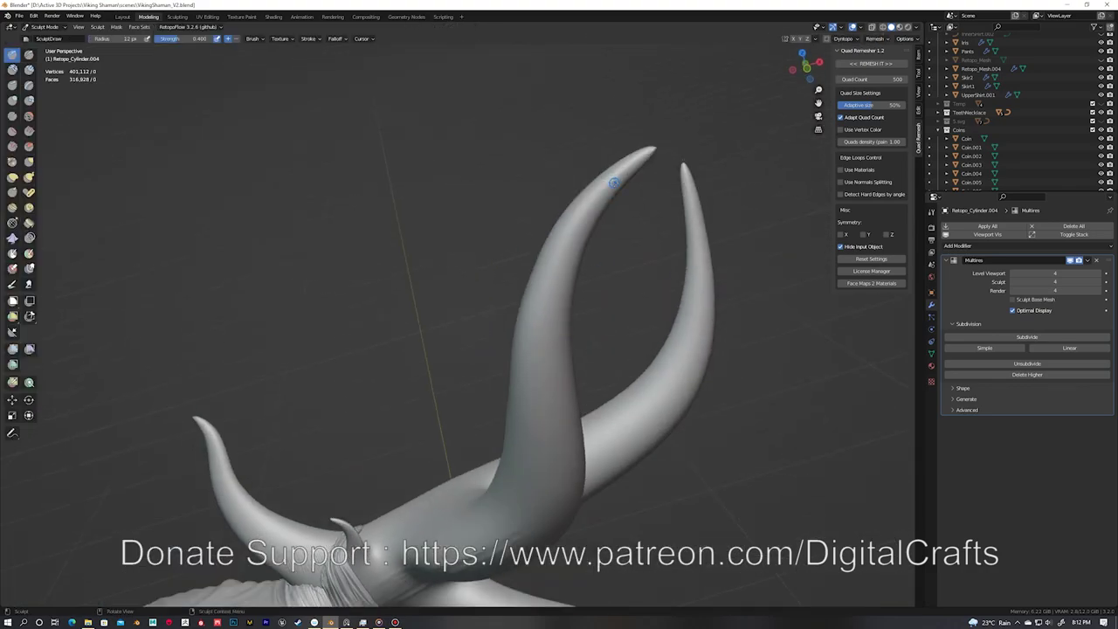
mouse_move(549, 410)
middle_down()
mouse_move(536, 404)
mouse_move(514, 463)
middle_up()
mouse_move(471, 528)
middle_down()
mouse_move(544, 249)
mouse_move(481, 346)
mouse_move(421, 523)
mouse_move(453, 499)
middle_up()
mouse_move(491, 416)
middle_down()
mouse_move(498, 436)
mouse_move(476, 419)
mouse_move(457, 446)
mouse_move(482, 164)
mouse_move(461, 224)
mouse_move(424, 253)
middle_up()
mouse_move(451, 297)
middle_down()
mouse_move(463, 265)
mouse_move(544, 355)
mouse_move(564, 324)
mouse_move(385, 189)
mouse_move(392, 359)
middle_up()
middle_drag(402, 403, 554, 430)
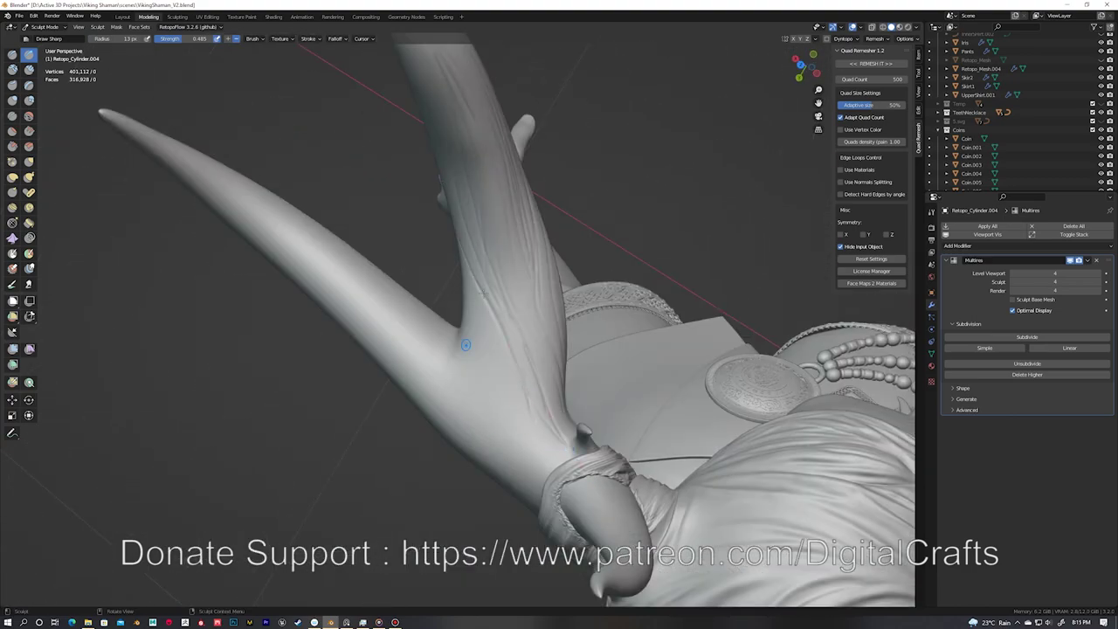
Step: Work grooves around the V-shaped junction and branching horn, then save the file
mouse_move(224, 189)
middle_down()
mouse_move(479, 355)
mouse_move(392, 379)
mouse_move(393, 206)
middle_up()
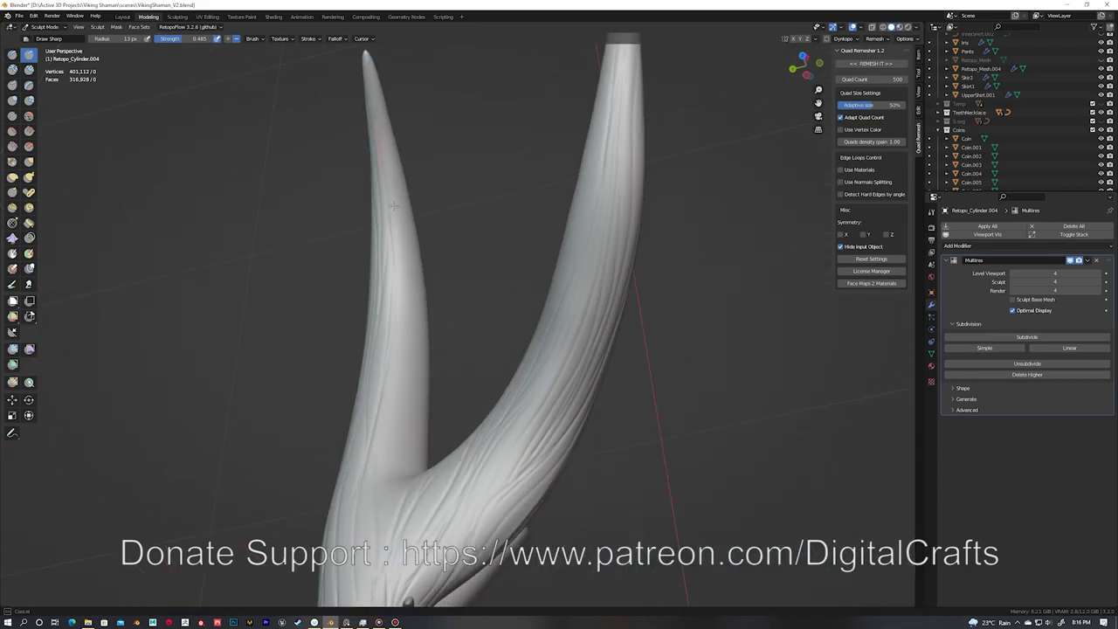
mouse_move(379, 424)
middle_down()
mouse_move(436, 243)
mouse_move(451, 260)
middle_up()
mouse_move(410, 342)
middle_down()
mouse_move(387, 125)
mouse_move(423, 293)
mouse_move(382, 225)
middle_up()
mouse_move(440, 423)
middle_down()
mouse_move(441, 302)
mouse_move(540, 469)
mouse_move(243, 160)
middle_up()
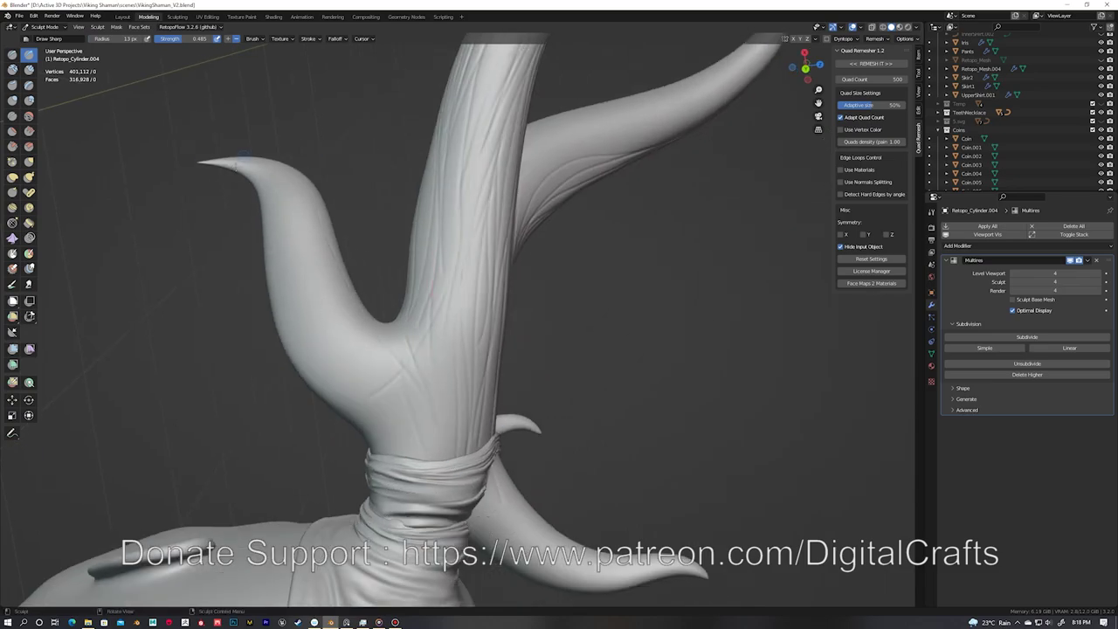
mouse_move(348, 393)
middle_down()
mouse_move(230, 230)
mouse_move(295, 309)
mouse_move(445, 232)
middle_up()
mouse_move(512, 304)
middle_down()
mouse_move(462, 180)
mouse_move(494, 262)
mouse_move(483, 520)
mouse_move(446, 378)
middle_up()
mouse_move(348, 378)
middle_down()
mouse_move(347, 324)
mouse_move(504, 331)
mouse_move(516, 350)
mouse_move(555, 355)
middle_up()
key(ctrl+s)
Step: Set the brush strength to 0.776 while viewing the horns from below
middle_drag(468, 237, 285, 318)
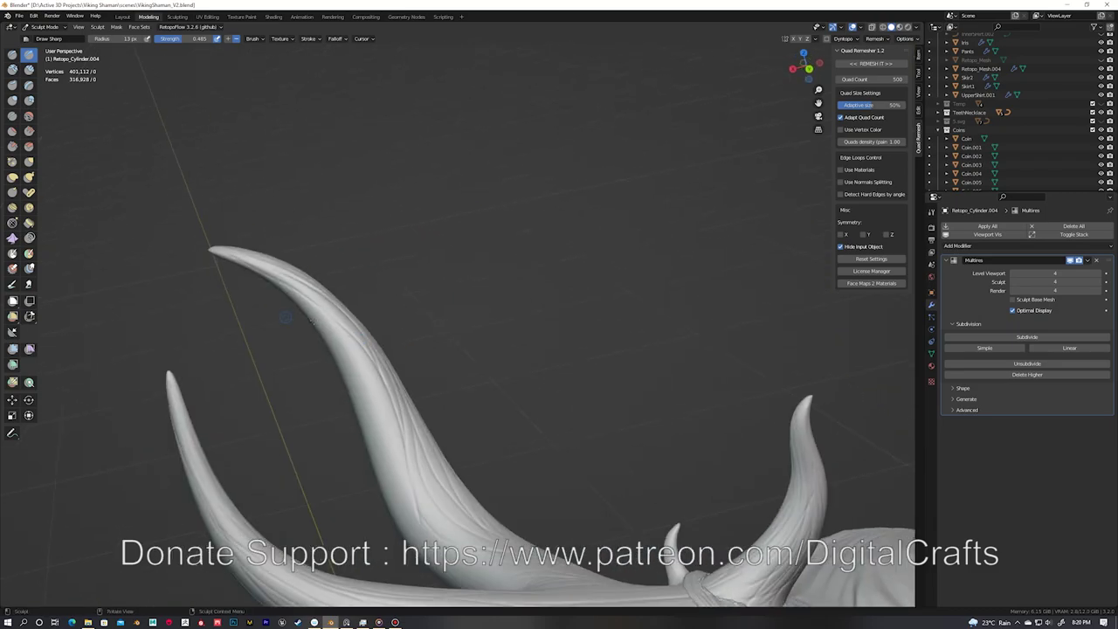
middle_drag(358, 356, 364, 295)
mouse_move(330, 370)
middle_down()
mouse_move(306, 361)
mouse_move(437, 300)
mouse_move(407, 280)
mouse_move(474, 414)
mouse_move(474, 379)
mouse_move(507, 337)
mouse_move(469, 391)
mouse_move(449, 387)
mouse_move(448, 343)
mouse_move(421, 303)
middle_up()
key(shift+f)
click(449, 387)
Step: Deepen the flowing grooves around the banded branch junction of the horn
middle_drag(458, 427, 489, 376)
scroll(489, 375, up, 5)
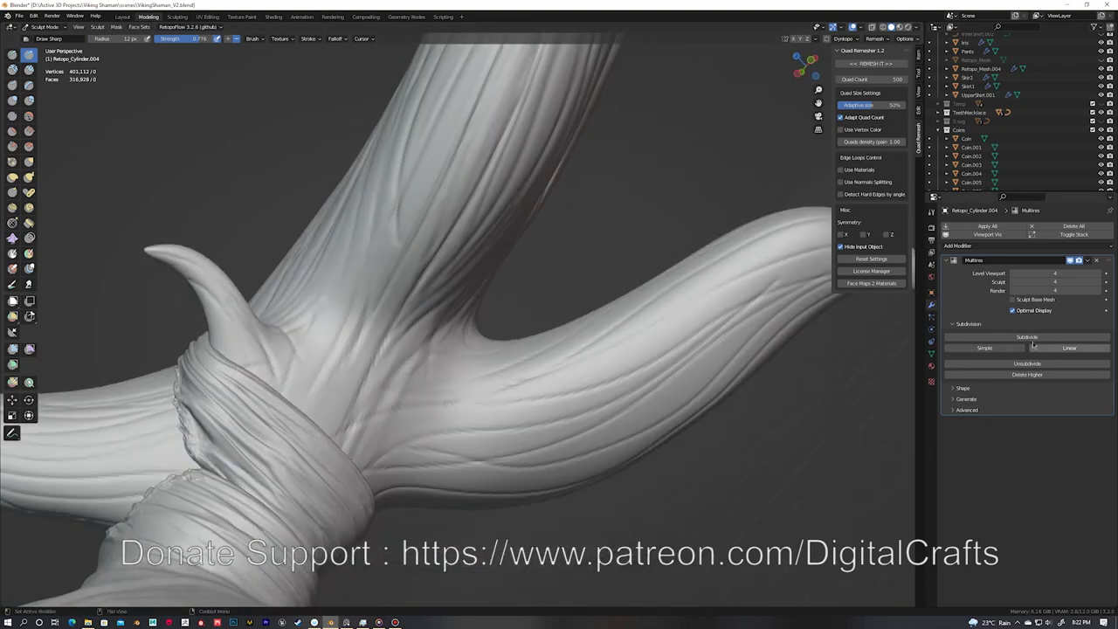
mouse_move(473, 226)
middle_down()
mouse_move(491, 337)
mouse_move(354, 480)
mouse_move(387, 299)
mouse_move(354, 375)
mouse_move(494, 279)
middle_up()
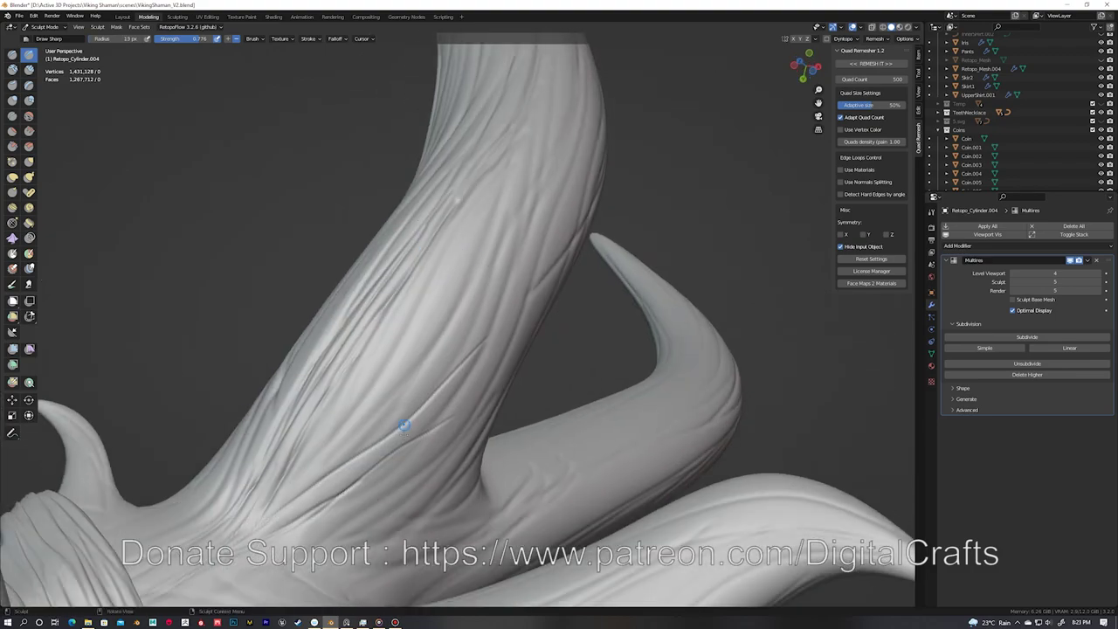
middle_drag(528, 191, 241, 472)
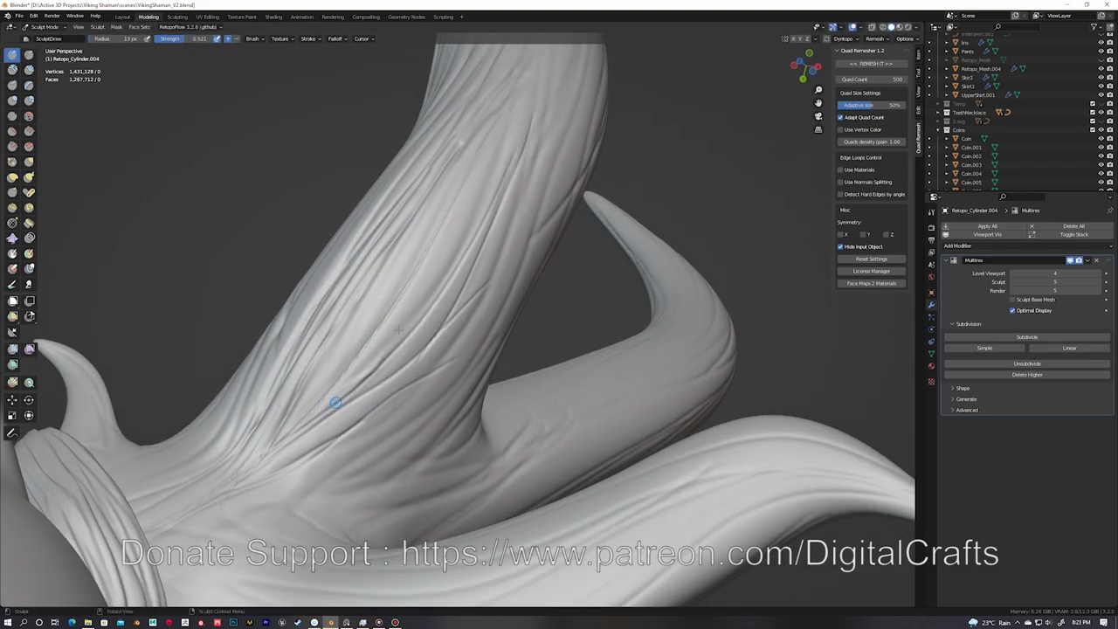
middle_drag(494, 152, 501, 251)
mouse_move(409, 185)
middle_down()
mouse_move(537, 179)
mouse_move(387, 479)
mouse_move(407, 342)
mouse_move(418, 353)
middle_up()
middle_drag(498, 269, 515, 324)
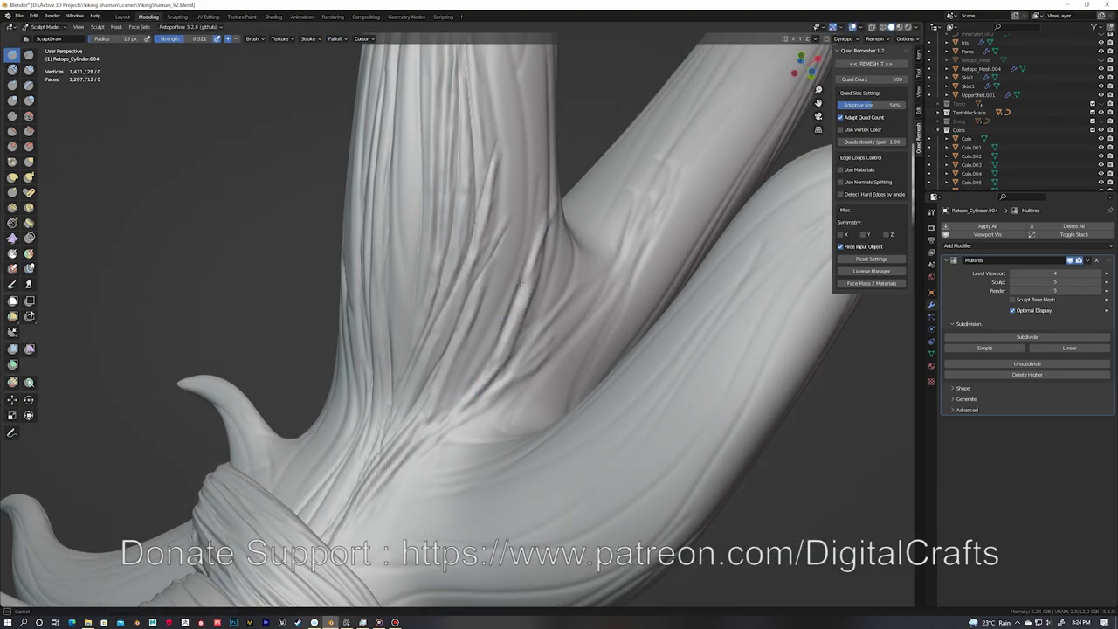
middle_drag(521, 223, 408, 447)
mouse_move(596, 158)
middle_down()
mouse_move(553, 270)
mouse_move(589, 204)
mouse_move(589, 248)
middle_up()
Step: Extend the grooves up the upright branching horn toward the wrapped base, and save
mouse_move(761, 108)
middle_down()
mouse_move(537, 399)
mouse_move(496, 373)
mouse_move(441, 299)
middle_up()
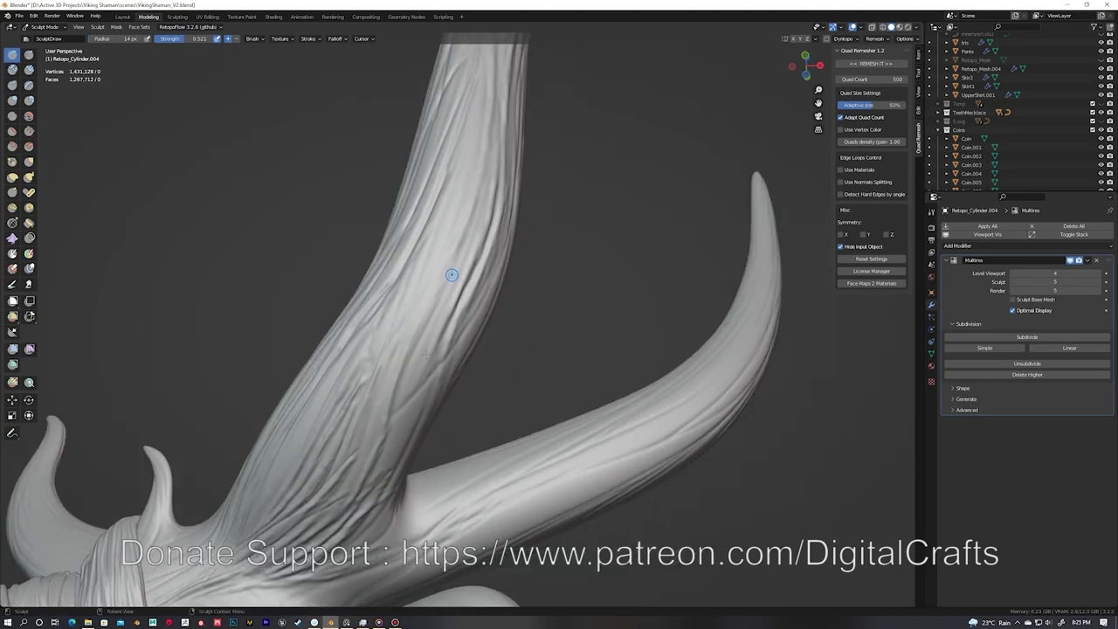
mouse_move(414, 369)
middle_down()
mouse_move(462, 349)
mouse_move(457, 237)
mouse_move(497, 188)
mouse_move(435, 271)
mouse_move(418, 236)
middle_up()
middle_drag(461, 326, 479, 417)
mouse_move(476, 305)
middle_down()
mouse_move(465, 276)
mouse_move(449, 399)
mouse_move(499, 422)
middle_up()
key(ctrl+s)
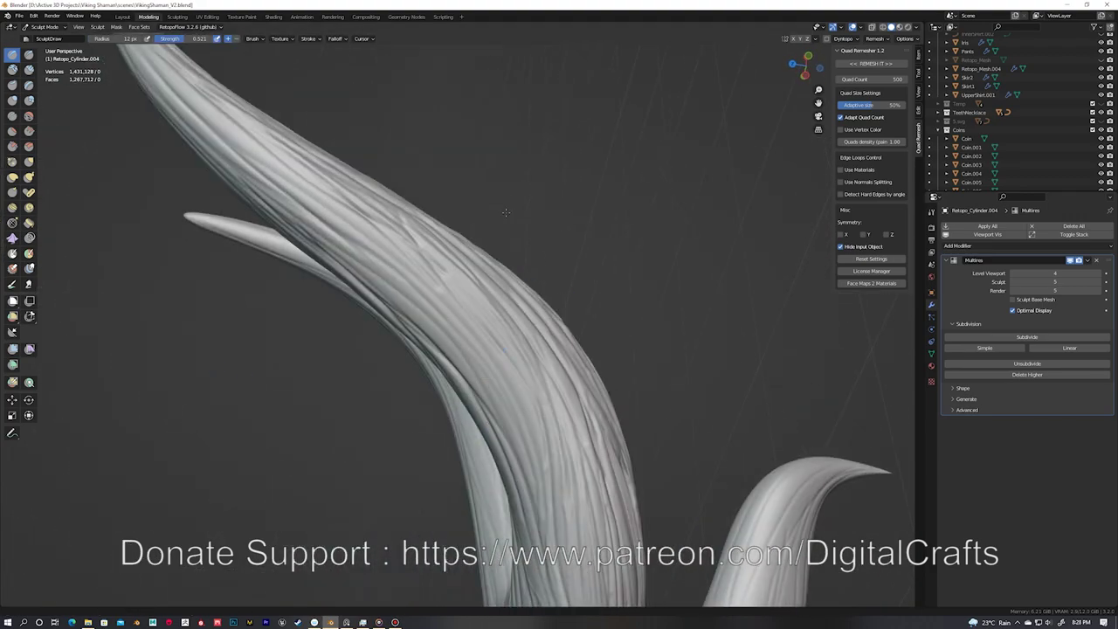
middle_drag(539, 262, 461, 426)
middle_drag(387, 282, 312, 229)
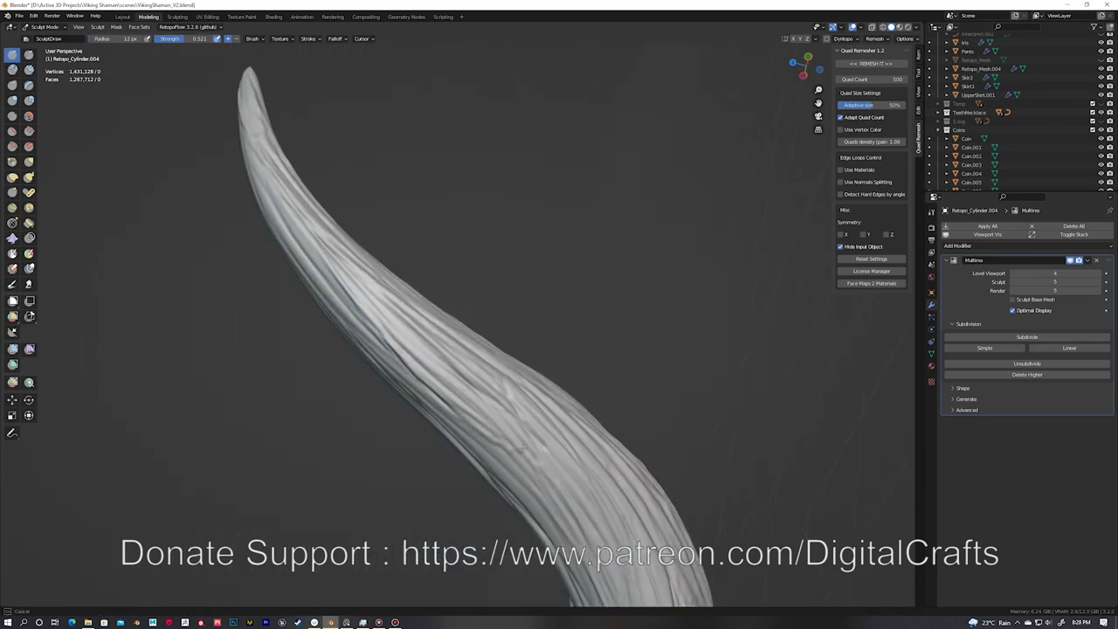
Step: Set the brush radius to 14 px, refine the curved horn, and preview in Rendered shading
middle_drag(400, 338, 394, 339)
key(f)
mouse_move(356, 273)
middle_down()
mouse_move(369, 257)
mouse_move(413, 327)
mouse_move(498, 243)
mouse_move(457, 282)
mouse_move(490, 281)
middle_up()
mouse_move(515, 150)
middle_down()
mouse_move(498, 242)
mouse_move(549, 220)
mouse_move(434, 236)
mouse_move(376, 347)
mouse_move(419, 308)
mouse_move(424, 229)
mouse_move(424, 295)
mouse_move(406, 337)
middle_up()
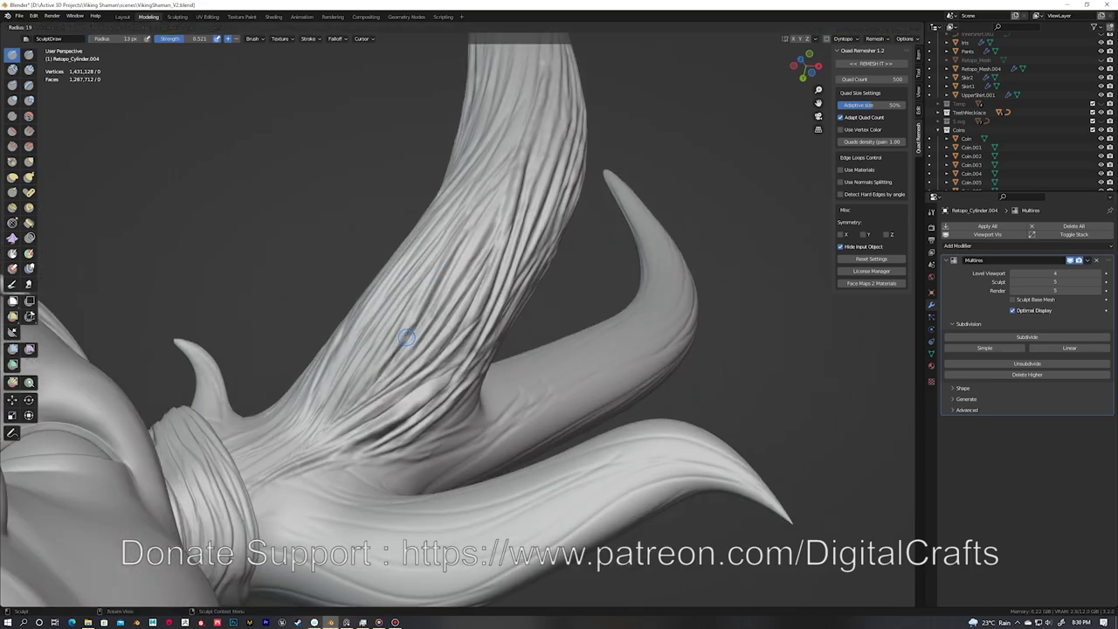
scroll(608, 262, down, 5)
middle_drag(524, 262, 609, 227)
click(908, 27)
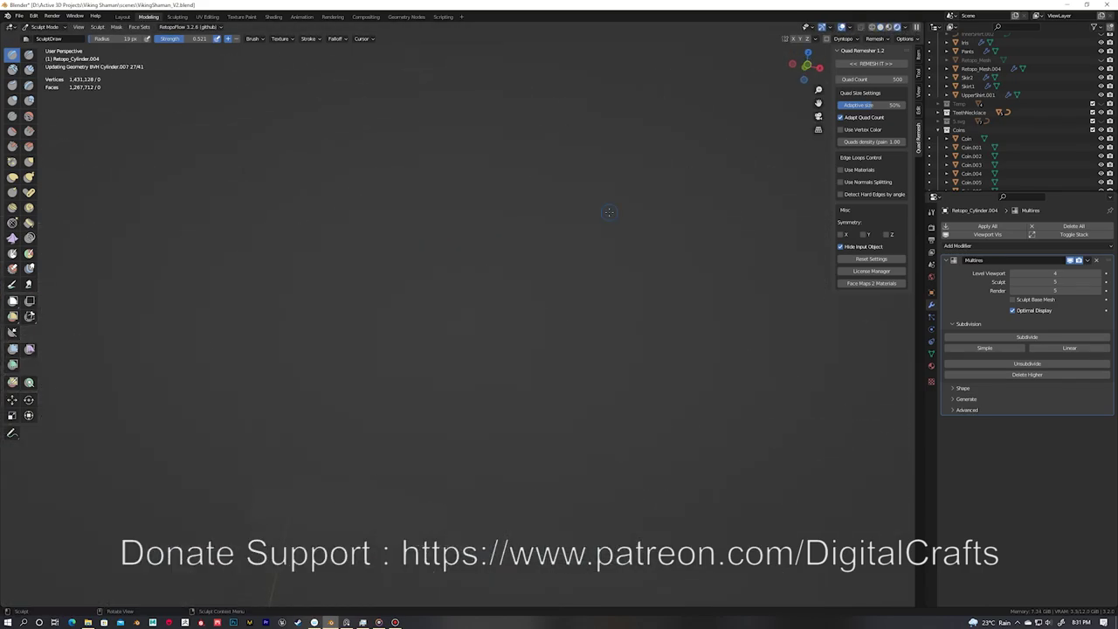
Step: Switch back to Solid shading in Sculpt Mode and add grooves from the horn base upward
key(ctrl+Tab)
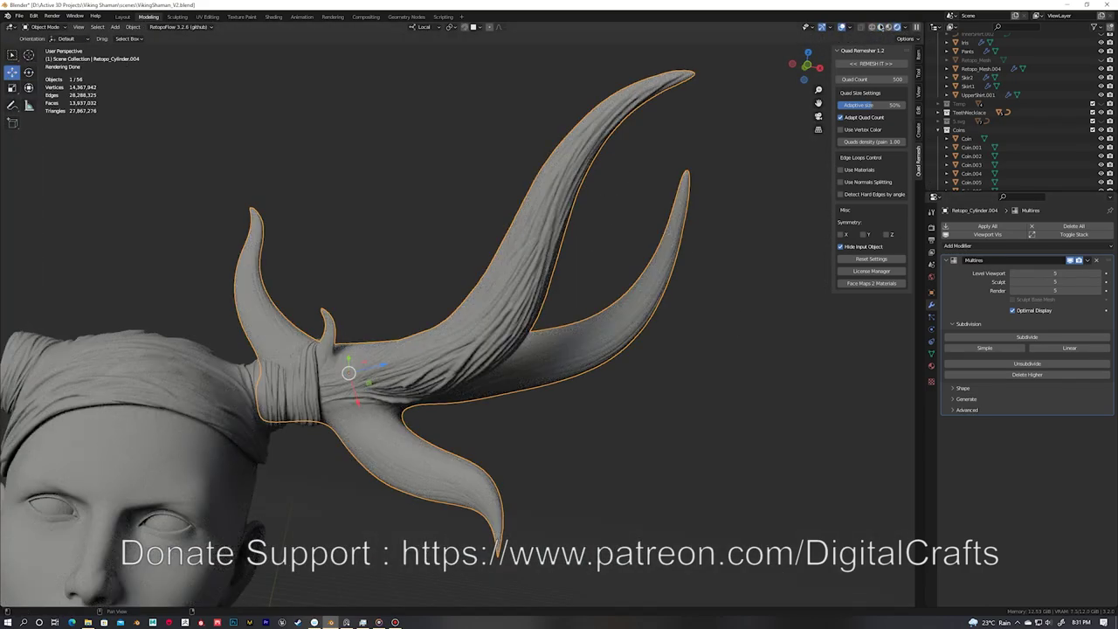
key(z)
key(ctrl+Tab)
middle_drag(745, 248, 611, 262)
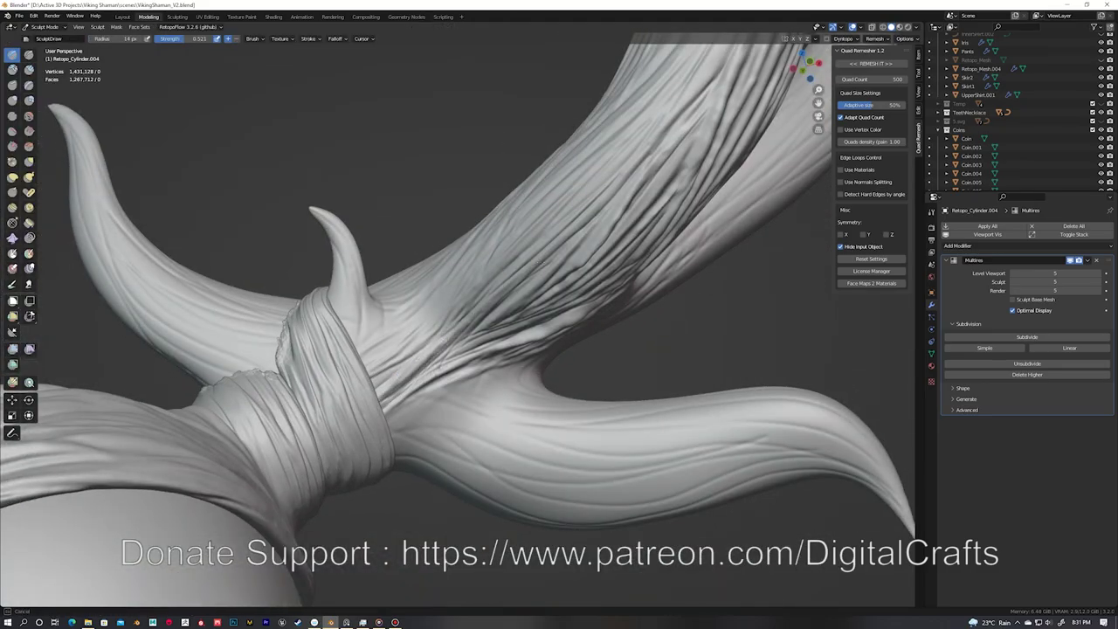
middle_drag(375, 410, 421, 419)
mouse_move(445, 363)
middle_down()
mouse_move(507, 230)
mouse_move(490, 399)
middle_up()
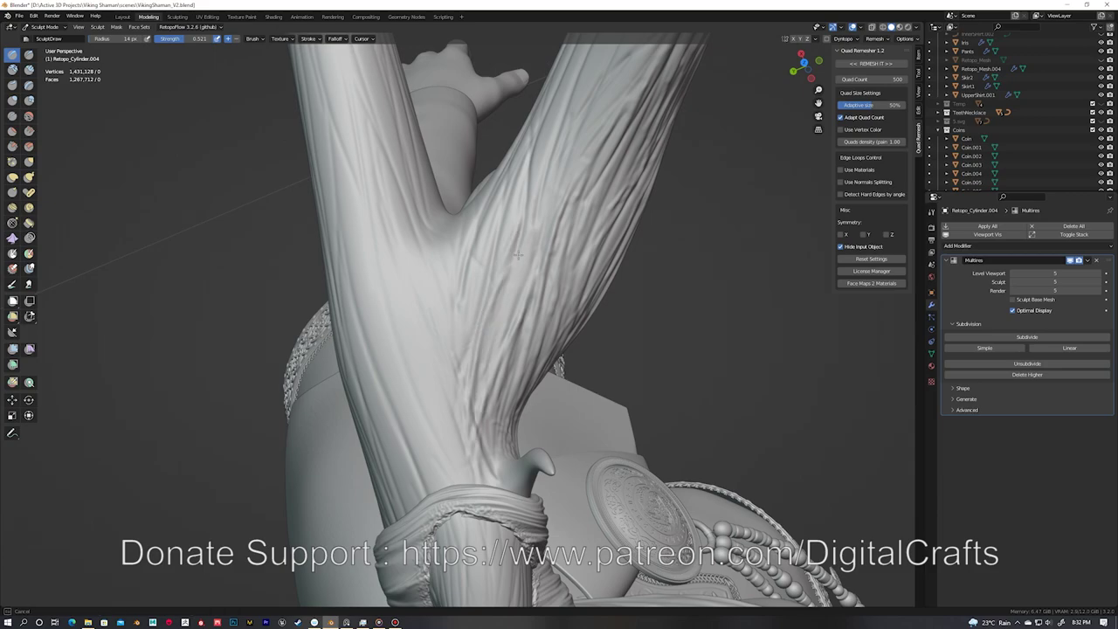
mouse_move(550, 204)
middle_down()
mouse_move(535, 338)
mouse_move(410, 414)
middle_up()
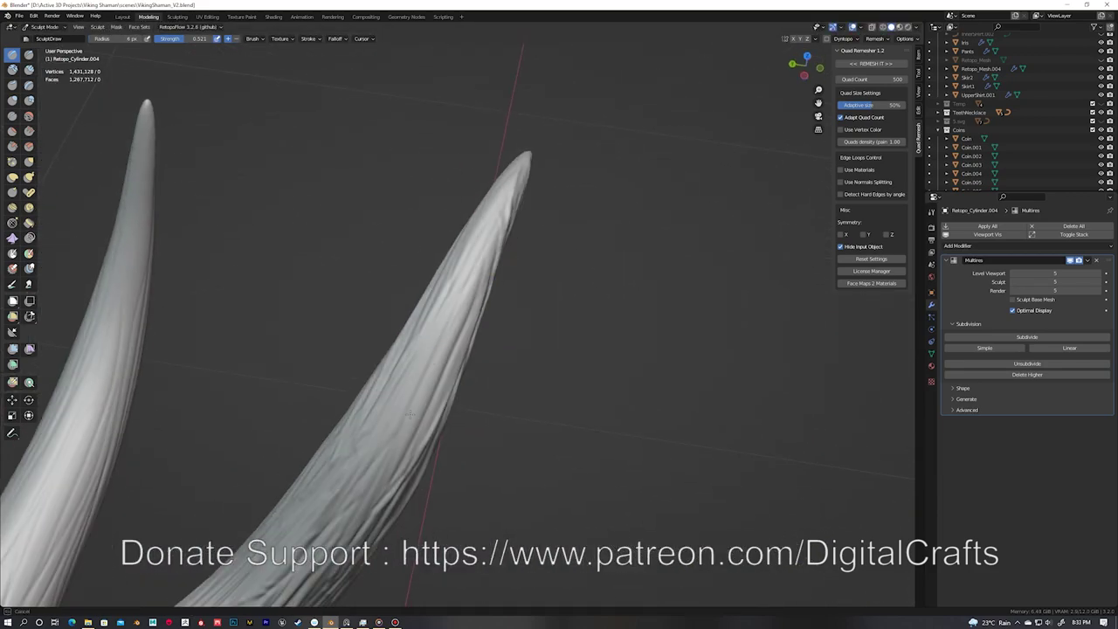
mouse_move(469, 256)
middle_down()
mouse_move(504, 308)
mouse_move(383, 397)
mouse_move(405, 438)
mouse_move(335, 247)
middle_up()
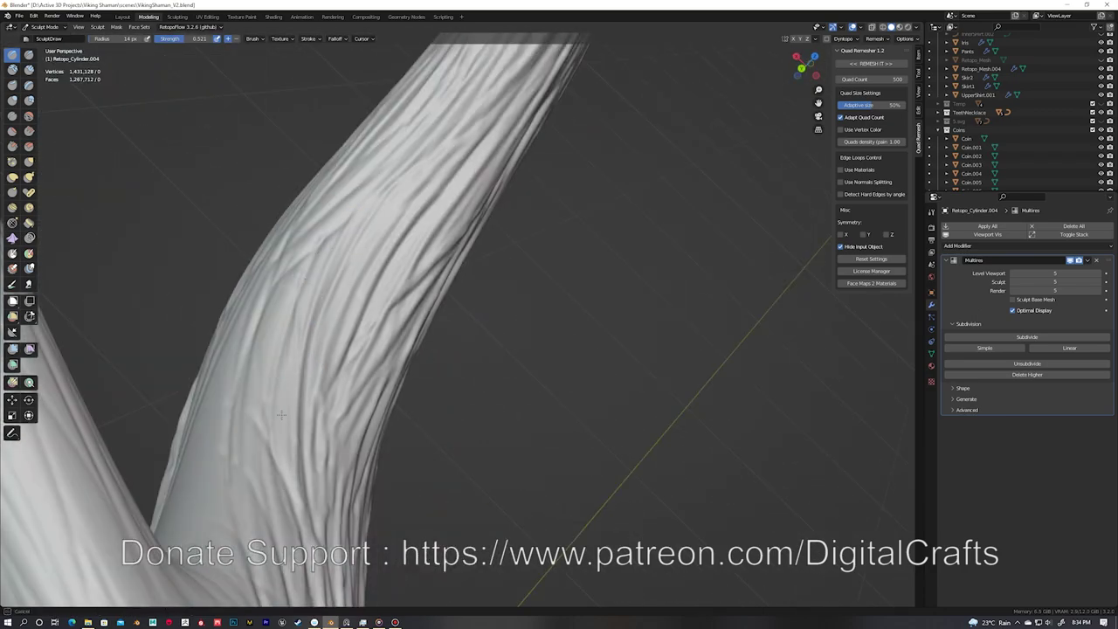
middle_drag(285, 485, 323, 305)
mouse_move(364, 236)
middle_down()
mouse_move(495, 139)
mouse_move(524, 262)
middle_up()
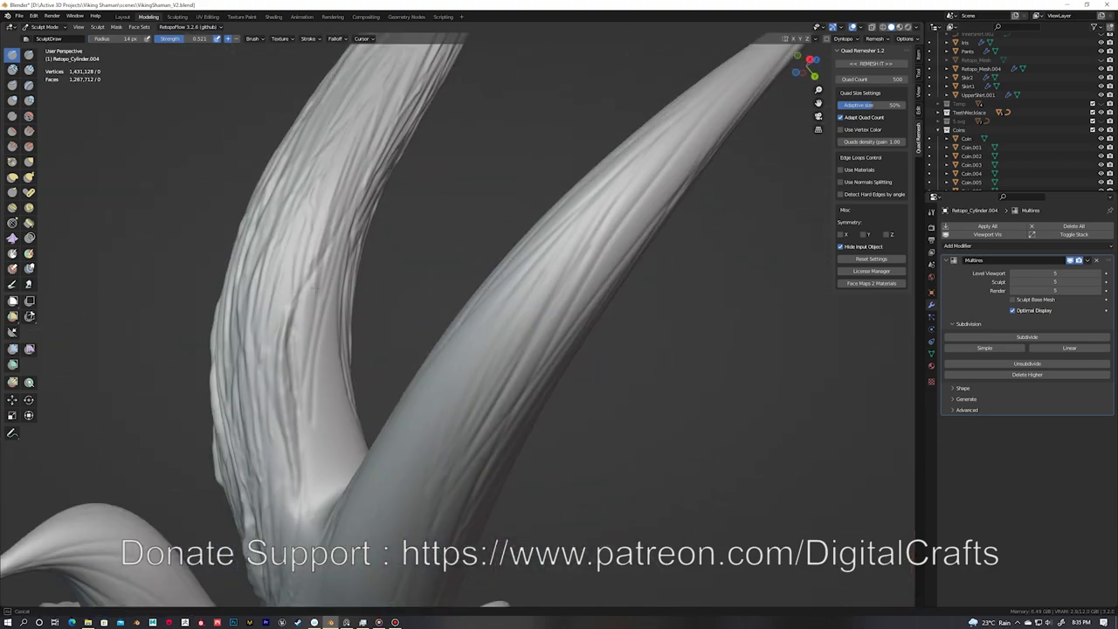
Step: Cover both horns with dense fibrous grooves up to their tips and through the fork
mouse_move(310, 514)
middle_down()
mouse_move(380, 335)
mouse_move(352, 378)
mouse_move(454, 306)
mouse_move(495, 224)
middle_up()
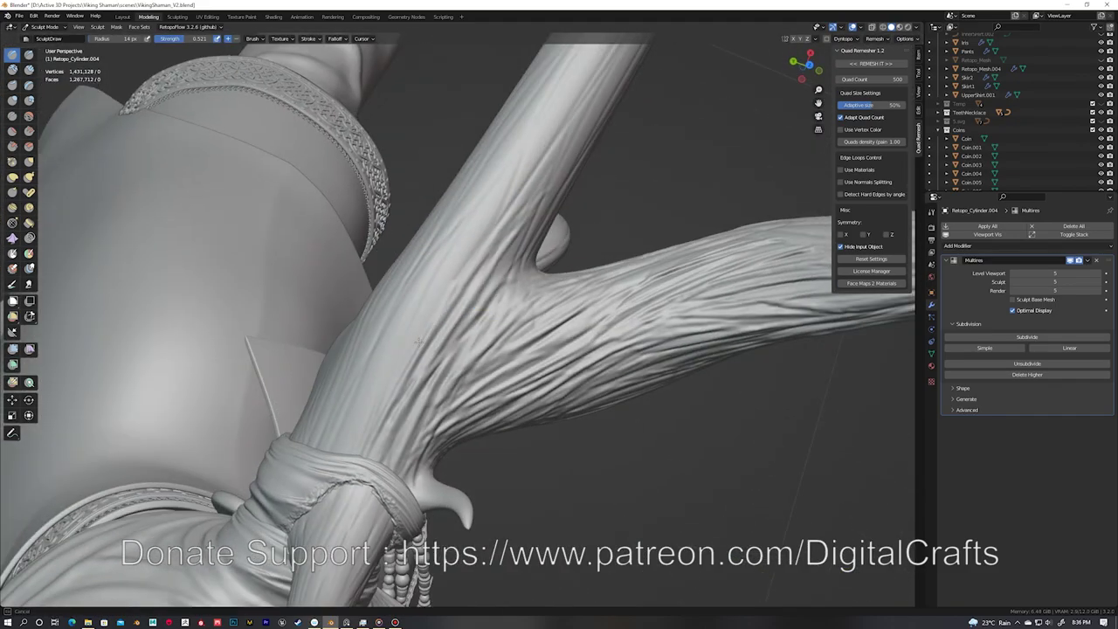
mouse_move(527, 170)
middle_down()
mouse_move(445, 379)
mouse_move(522, 295)
mouse_move(472, 350)
mouse_move(373, 390)
middle_up()
mouse_move(523, 216)
middle_down()
mouse_move(454, 407)
mouse_move(392, 399)
mouse_move(436, 317)
mouse_move(362, 324)
middle_up()
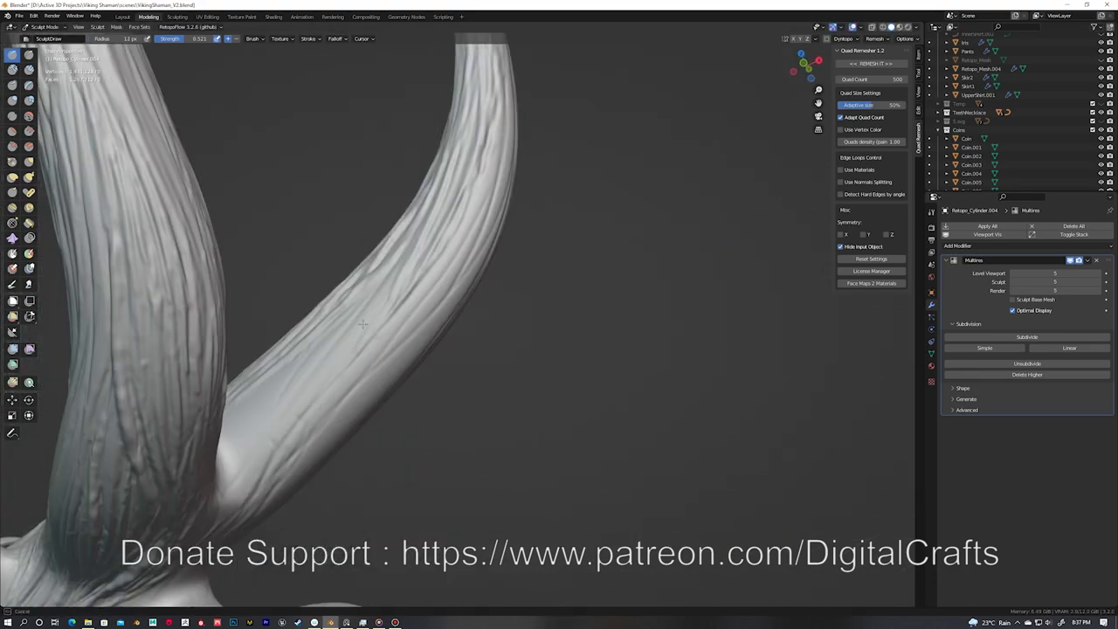
middle_drag(426, 280, 336, 366)
mouse_move(274, 435)
middle_down()
mouse_move(382, 317)
mouse_move(407, 327)
mouse_move(381, 360)
middle_up()
middle_drag(421, 267, 384, 297)
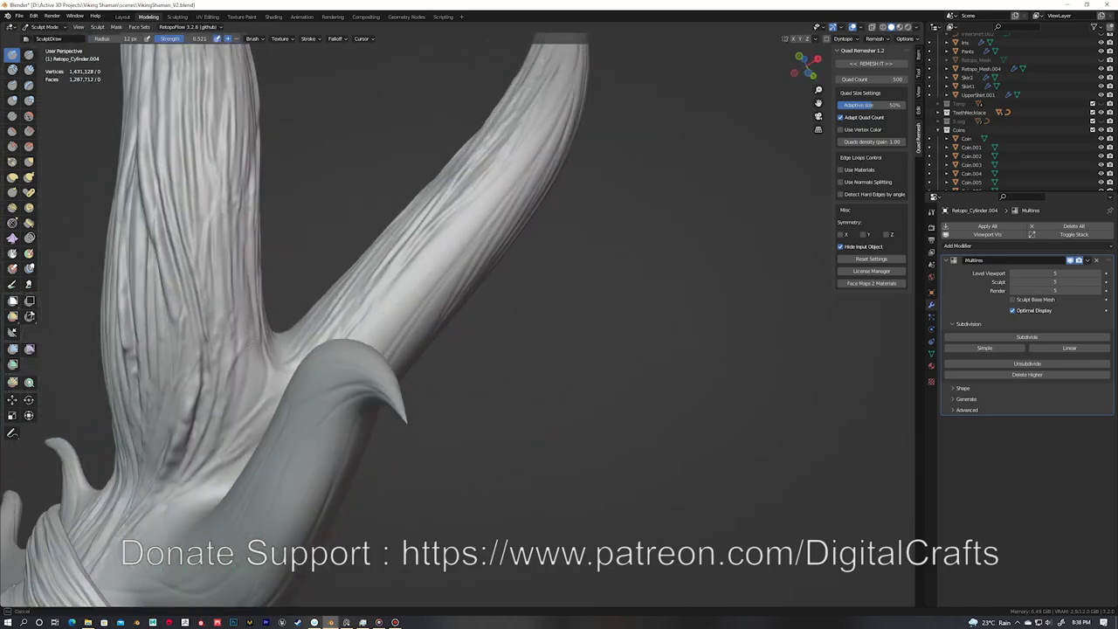
mouse_move(253, 349)
middle_down()
mouse_move(306, 446)
mouse_move(365, 480)
middle_up()
middle_drag(325, 439, 350, 524)
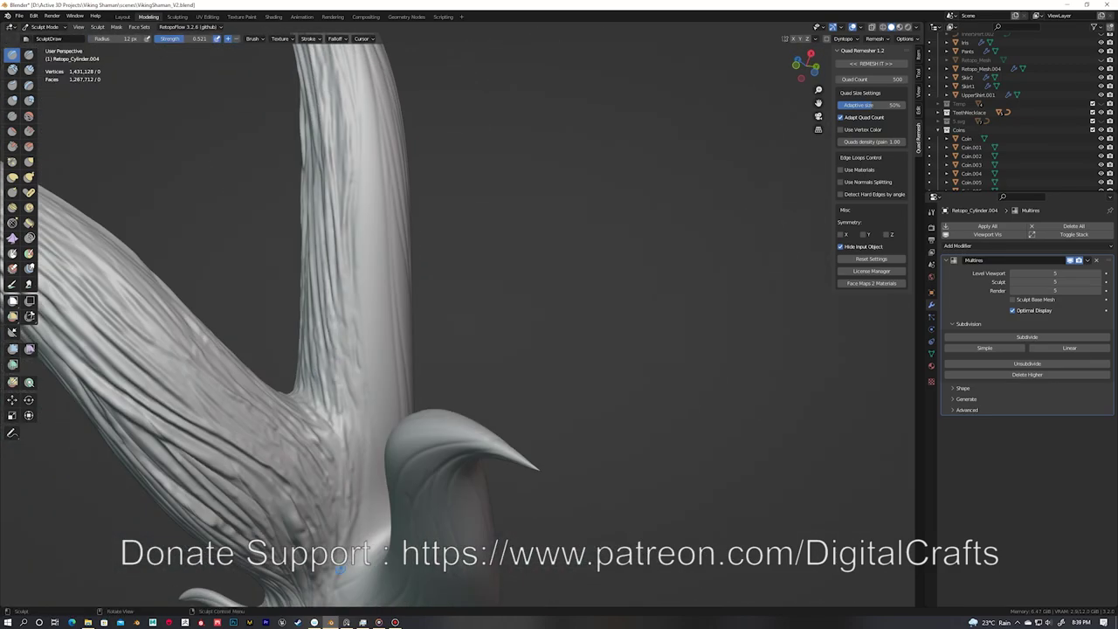
mouse_move(354, 293)
middle_down()
mouse_move(375, 249)
mouse_move(407, 288)
mouse_move(393, 254)
mouse_move(341, 420)
middle_up()
middle_drag(333, 501, 429, 232)
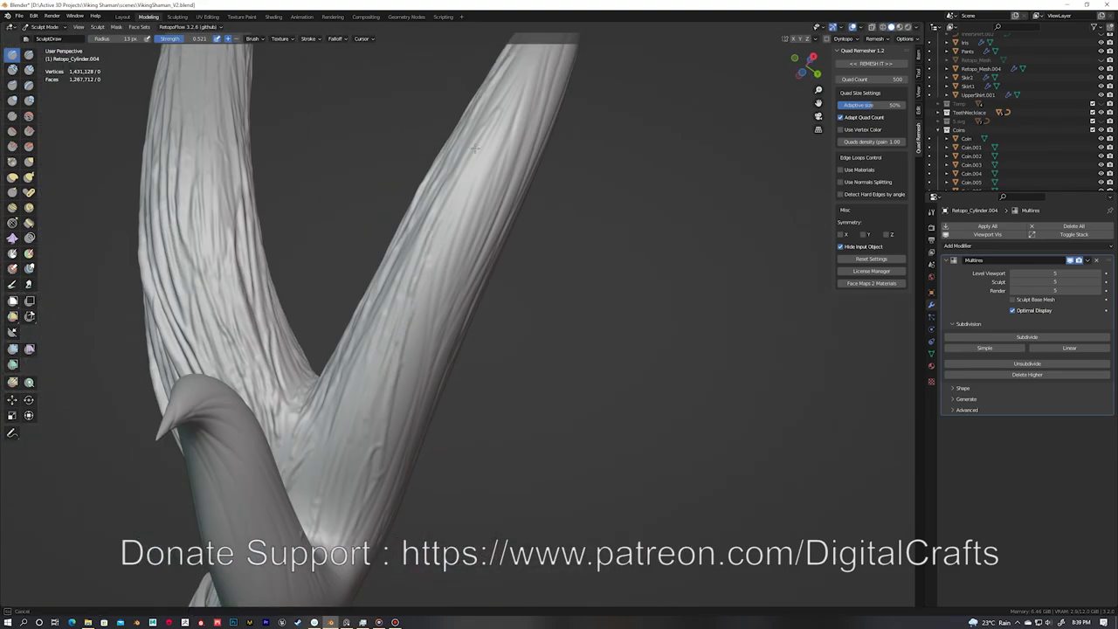
mouse_move(511, 96)
middle_down()
mouse_move(455, 254)
mouse_move(468, 219)
mouse_move(444, 325)
mouse_move(391, 279)
middle_up()
mouse_move(436, 232)
middle_down()
mouse_move(366, 439)
mouse_move(293, 507)
mouse_move(341, 408)
middle_up()
middle_drag(395, 300, 337, 446)
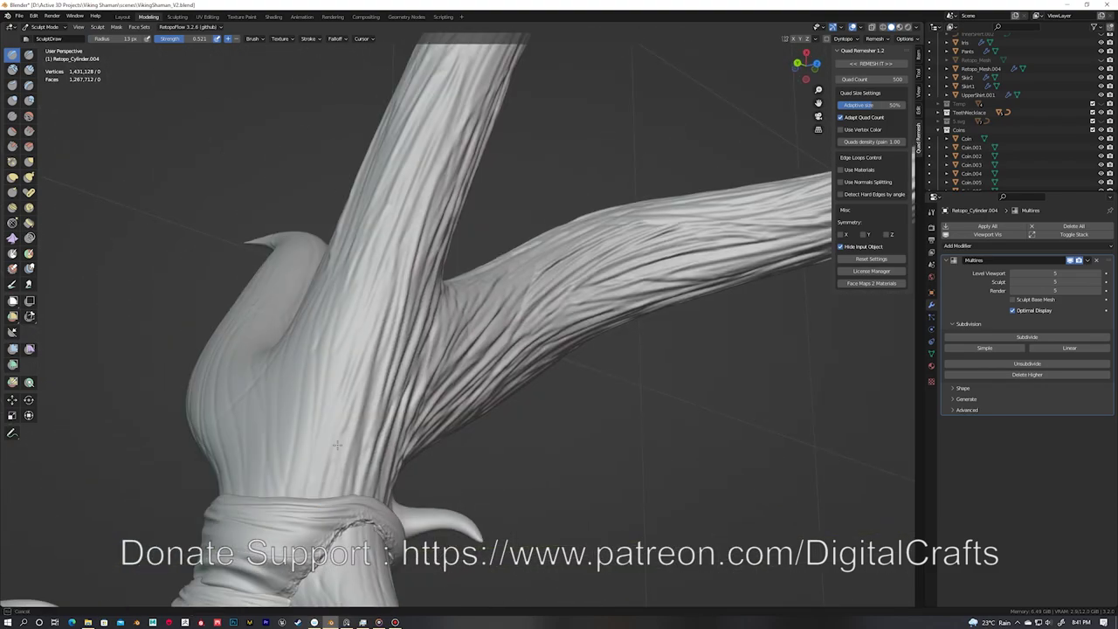
Step: Sculpt fibrous strands along the horn trunk and branches, isolating the horn in local view
middle_drag(341, 361, 343, 388)
middle_drag(354, 222, 327, 351)
mouse_move(341, 258)
middle_down()
mouse_move(297, 398)
mouse_move(321, 446)
middle_up()
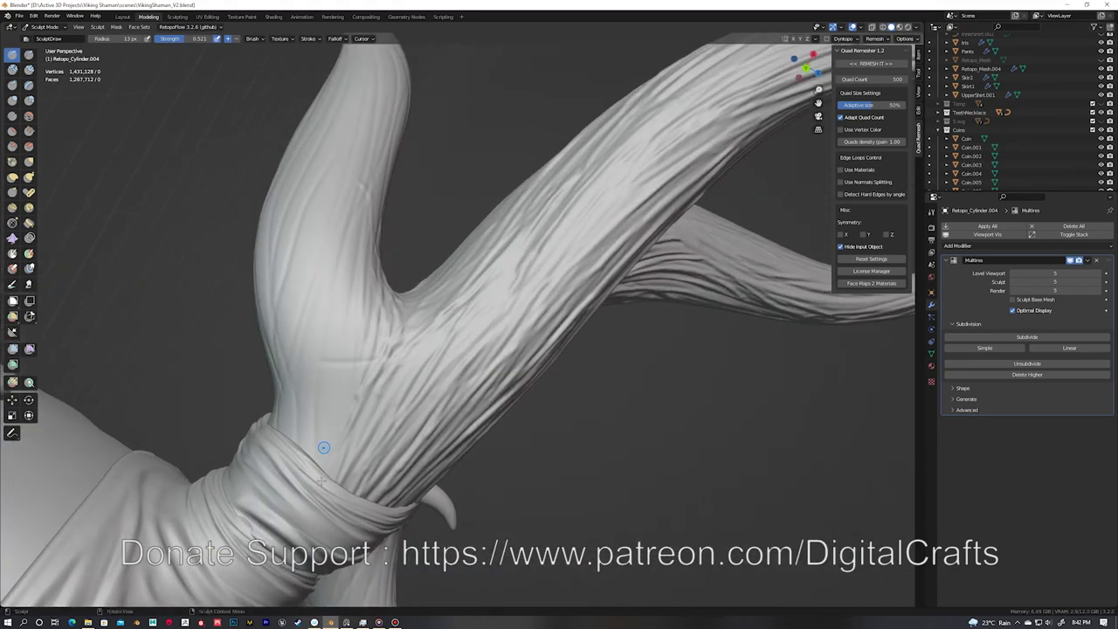
middle_drag(339, 216, 339, 312)
mouse_move(452, 134)
middle_down()
mouse_move(471, 170)
mouse_move(434, 289)
mouse_move(354, 332)
middle_up()
mouse_move(282, 472)
middle_down()
mouse_move(376, 254)
mouse_move(451, 305)
middle_up()
mouse_move(354, 226)
middle_down()
mouse_move(404, 230)
mouse_move(375, 309)
middle_up()
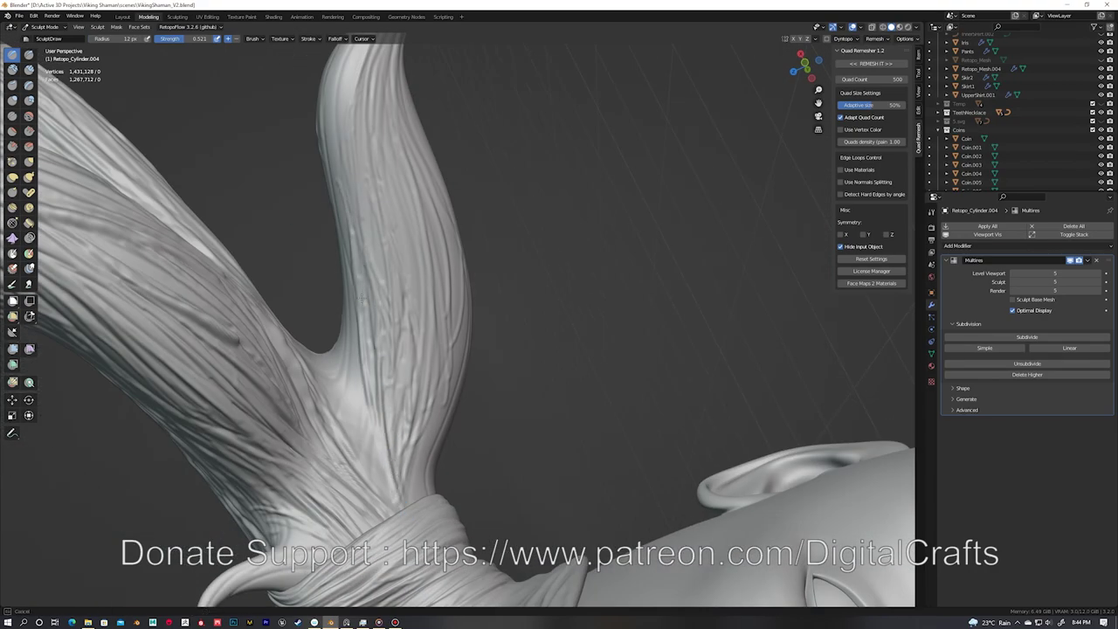
middle_drag(365, 255, 377, 390)
mouse_move(391, 213)
middle_down()
mouse_move(375, 306)
mouse_move(328, 342)
mouse_move(281, 428)
mouse_move(337, 409)
middle_up()
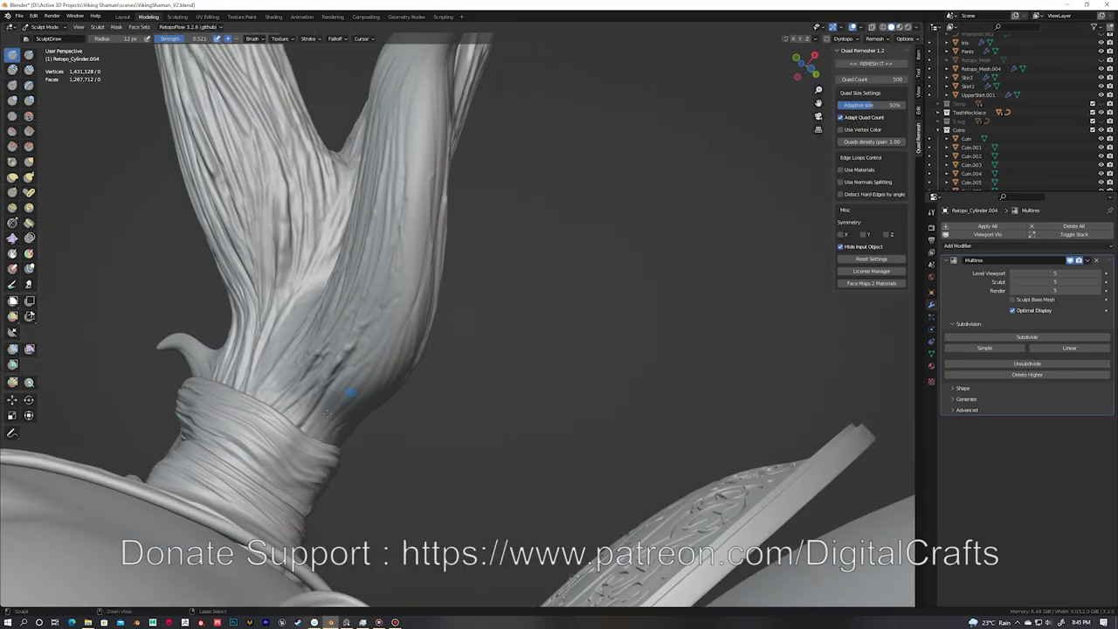
middle_drag(391, 295, 457, 237)
key(KP_Divide)
mouse_move(445, 315)
middle_down()
mouse_move(475, 300)
mouse_move(434, 367)
middle_up()
mouse_move(481, 301)
middle_down()
mouse_move(488, 203)
mouse_move(463, 262)
mouse_move(402, 336)
mouse_move(406, 406)
mouse_move(643, 356)
middle_up()
mouse_move(555, 416)
middle_down()
mouse_move(544, 425)
mouse_move(554, 343)
mouse_move(599, 294)
mouse_move(651, 371)
mouse_move(495, 296)
mouse_move(520, 233)
middle_up()
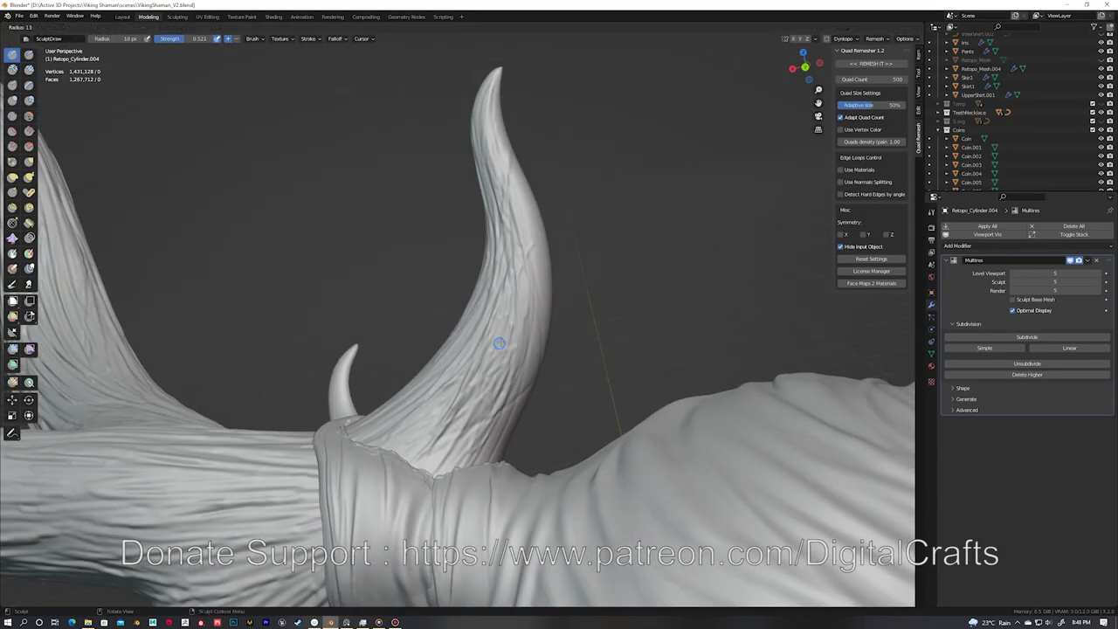
Step: Sculpt finer strands with an 11 px brush radius and save the file
click(434, 439)
mouse_move(434, 439)
middle_down()
mouse_move(524, 367)
mouse_move(699, 406)
mouse_move(611, 367)
mouse_move(562, 326)
middle_up()
scroll(585, 385, up, 3)
mouse_move(546, 247)
middle_down()
mouse_move(575, 276)
mouse_move(539, 265)
mouse_move(629, 288)
mouse_move(621, 303)
mouse_move(612, 293)
middle_up()
scroll(611, 293, down, 5)
scroll(612, 293, down, 3)
key(ctrl+s)
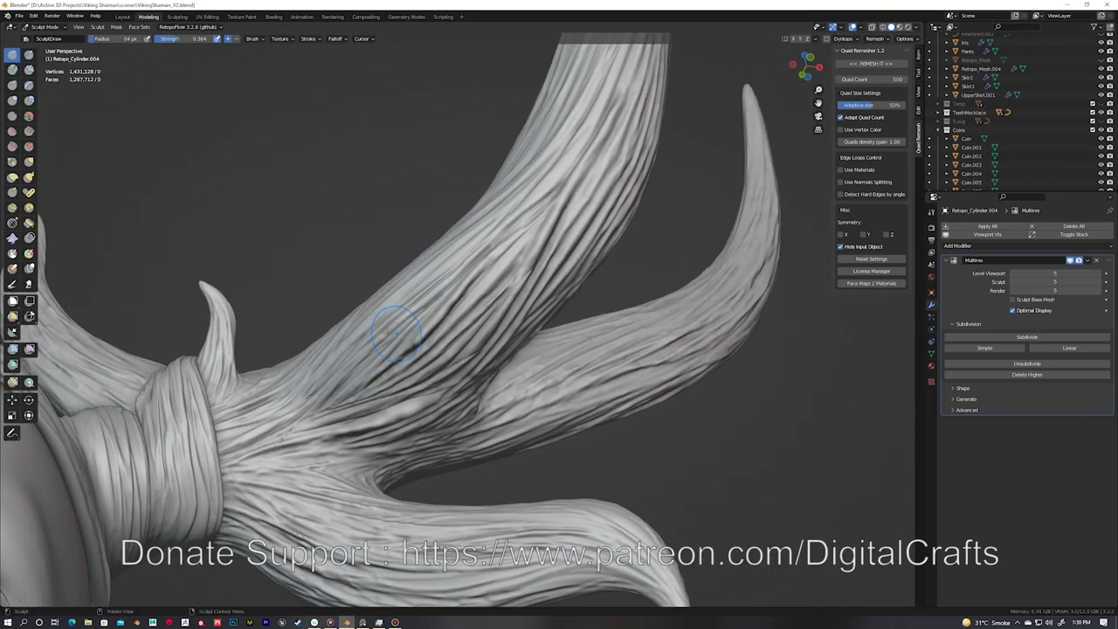
Step: Finish strands with the radius varied between 32 and 47 px, save, and enter Object Mode
mouse_move(431, 277)
middle_down()
mouse_move(524, 379)
mouse_move(551, 314)
mouse_move(400, 443)
mouse_move(376, 362)
mouse_move(341, 373)
mouse_move(393, 357)
mouse_move(474, 250)
mouse_move(435, 321)
mouse_move(572, 175)
mouse_move(499, 319)
mouse_move(515, 225)
middle_up()
key(bracketleft)
key(bracketleft)
key(bracketleft)
key(bracketright)
key(bracketright)
key(bracketright)
key(bracketleft)
key(bracketleft)
key(bracketleft)
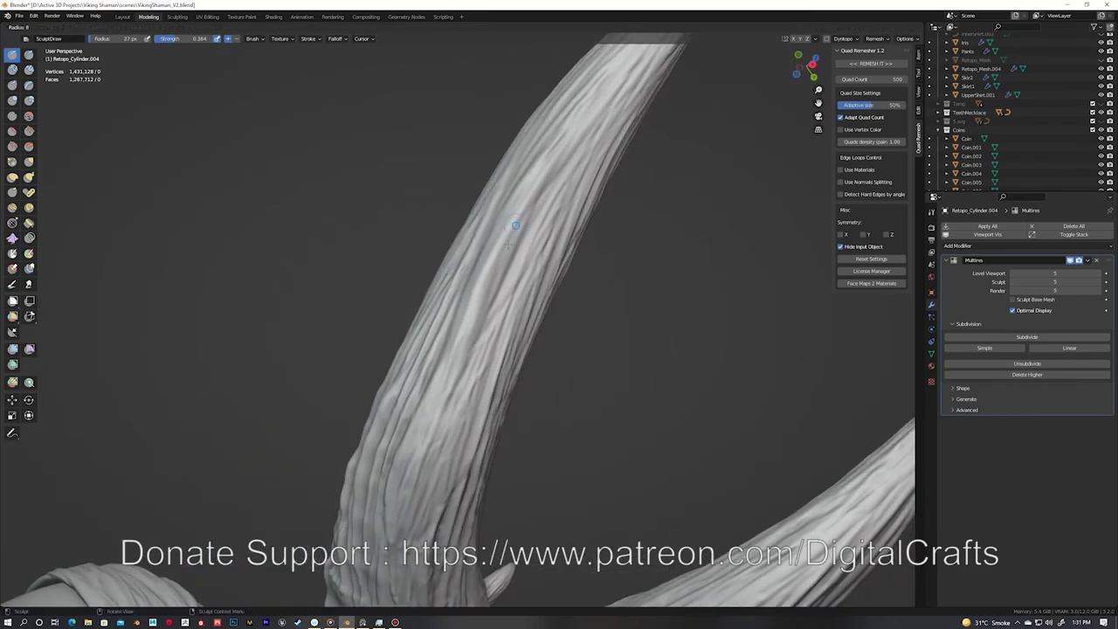
mouse_move(495, 287)
middle_down()
mouse_move(432, 358)
mouse_move(450, 339)
mouse_move(399, 375)
mouse_move(432, 332)
mouse_move(426, 340)
middle_up()
key(bracketright)
key(bracketright)
key(bracketright)
scroll(411, 367, down, 3)
key(bracketleft)
key(bracketleft)
key(bracketleft)
key(ctrl+s)
key(ctrl+Tab)
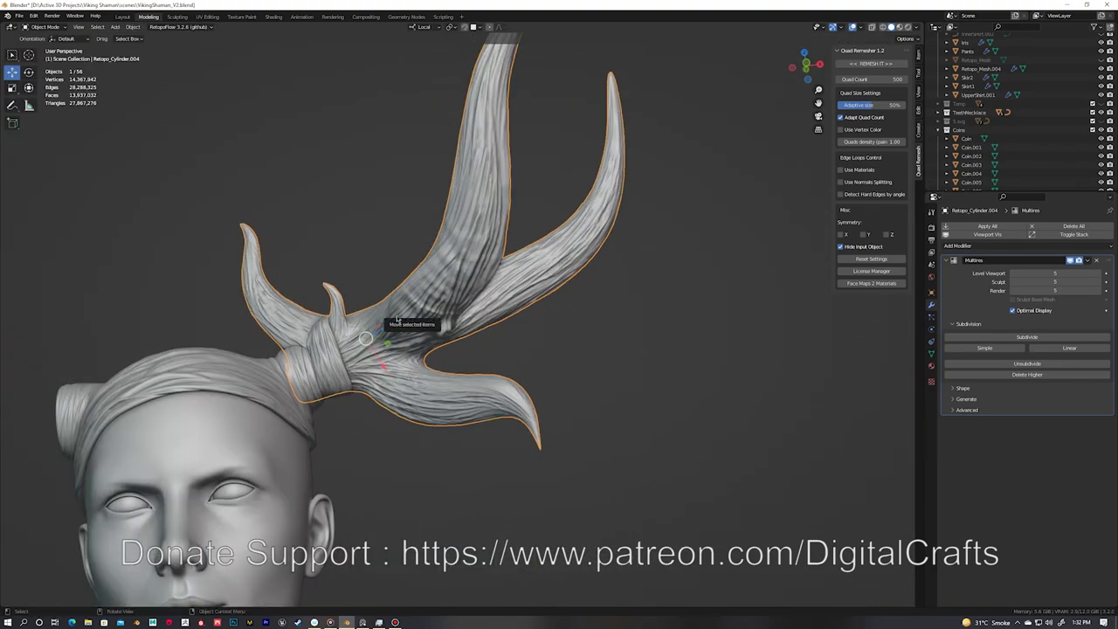
Step: Isolate the horns and draw the first RetopoFlow Contours loops along the main horn to its tip
key(KP_Divide)
scroll(663, 408, up, 5)
click(179, 27)
click(230, 148)
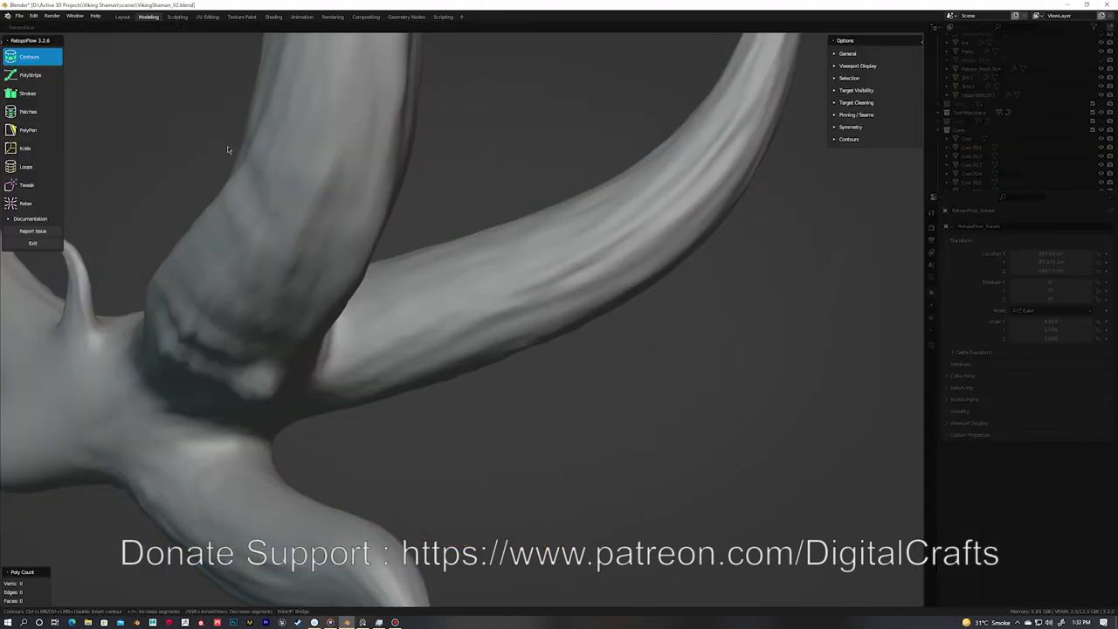
ctrl+click(395, 240)
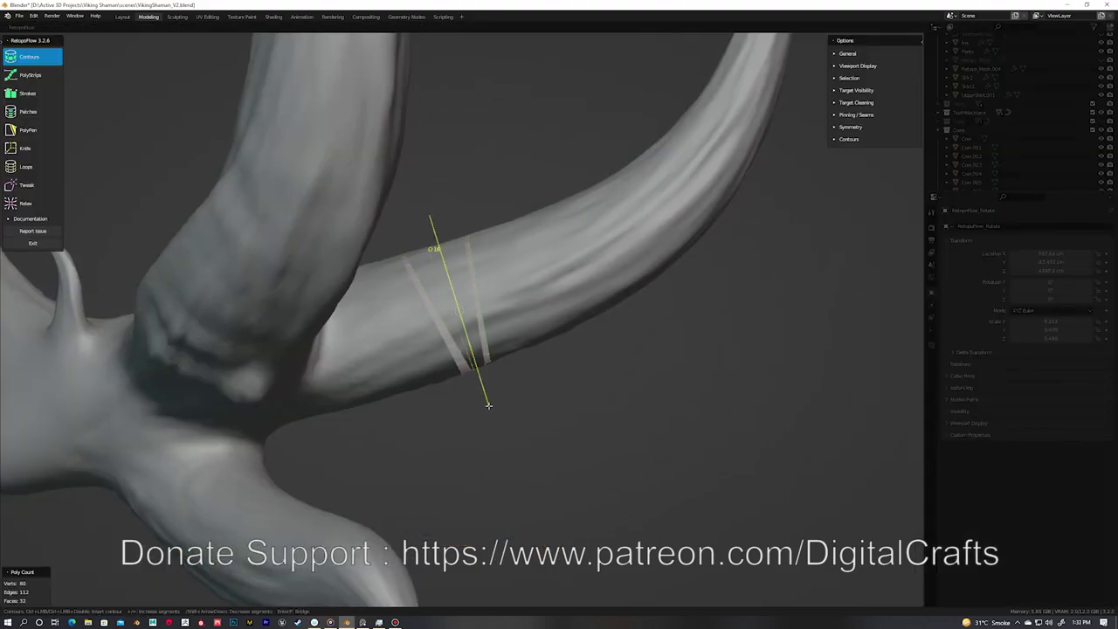
middle_drag(488, 405, 399, 406)
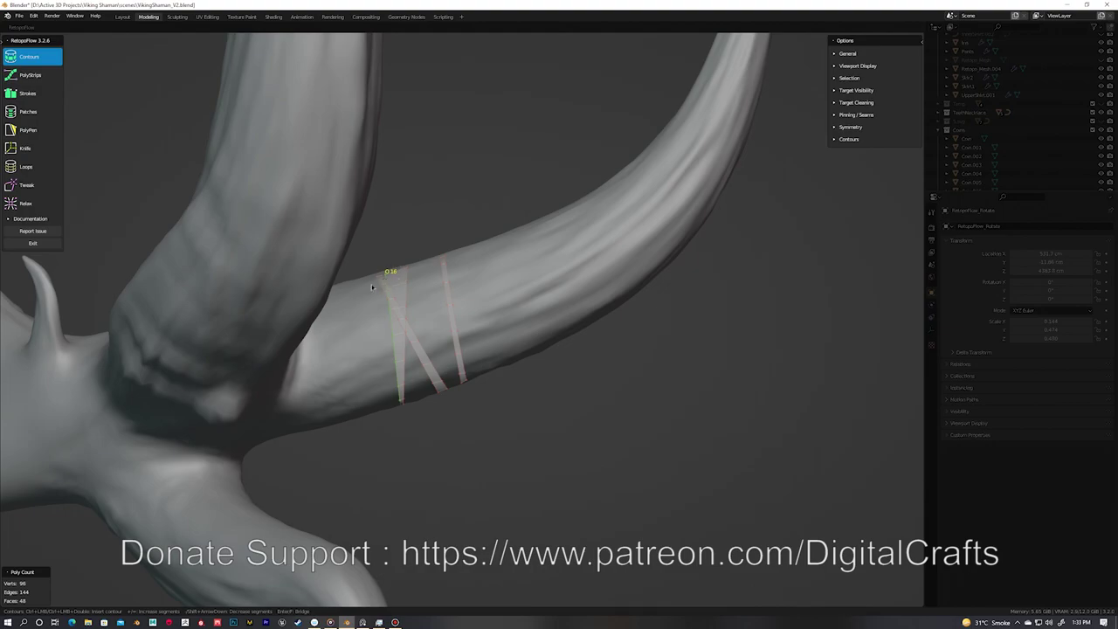
click(33, 61)
middle_drag(504, 310, 443, 313)
mouse_move(511, 227)
middle_down()
mouse_move(562, 302)
mouse_move(591, 275)
middle_up()
mouse_move(564, 227)
middle_down()
mouse_move(532, 182)
mouse_move(512, 209)
middle_up()
Step: Add contour loops on the other horn, its base and the small left horn
mouse_move(819, 163)
middle_down()
mouse_move(551, 445)
mouse_move(390, 279)
middle_up()
ctrl+drag(375, 236, 498, 384)
mouse_move(425, 299)
middle_down()
mouse_move(520, 335)
mouse_move(414, 277)
mouse_move(536, 232)
mouse_move(429, 250)
mouse_move(447, 216)
mouse_move(375, 349)
mouse_move(430, 438)
middle_up()
ctrl+click(520, 335)
ctrl+click(489, 241)
ctrl+click(517, 325)
mouse_move(517, 325)
middle_down()
mouse_move(481, 311)
mouse_move(393, 367)
mouse_move(372, 353)
mouse_move(460, 409)
middle_up()
ctrl+click(372, 353)
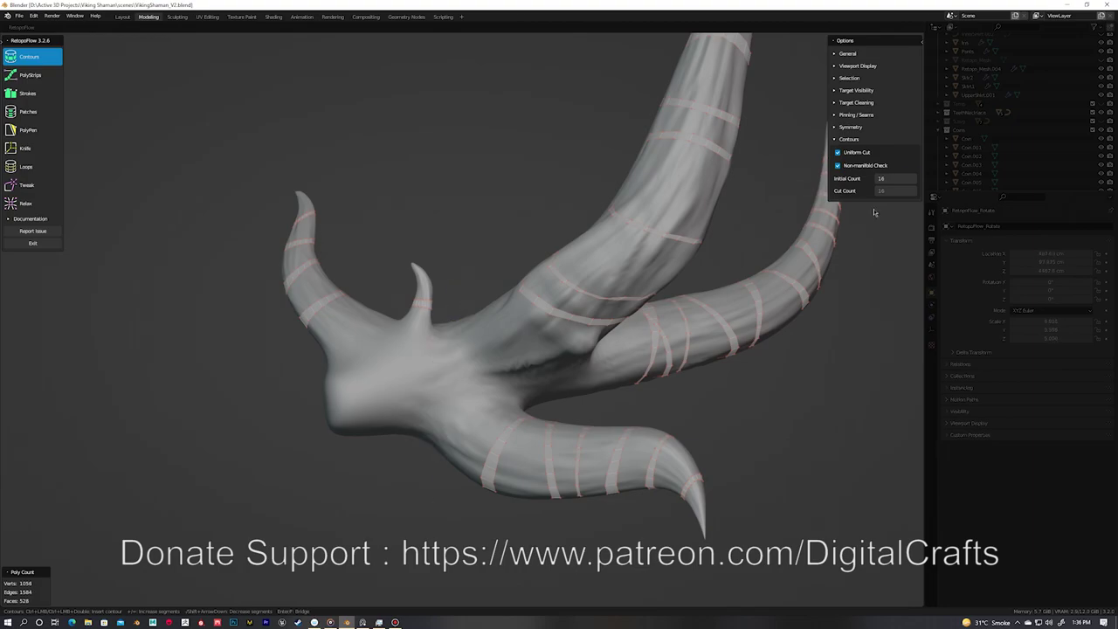
ctrl+click(461, 369)
middle_drag(461, 369, 460, 304)
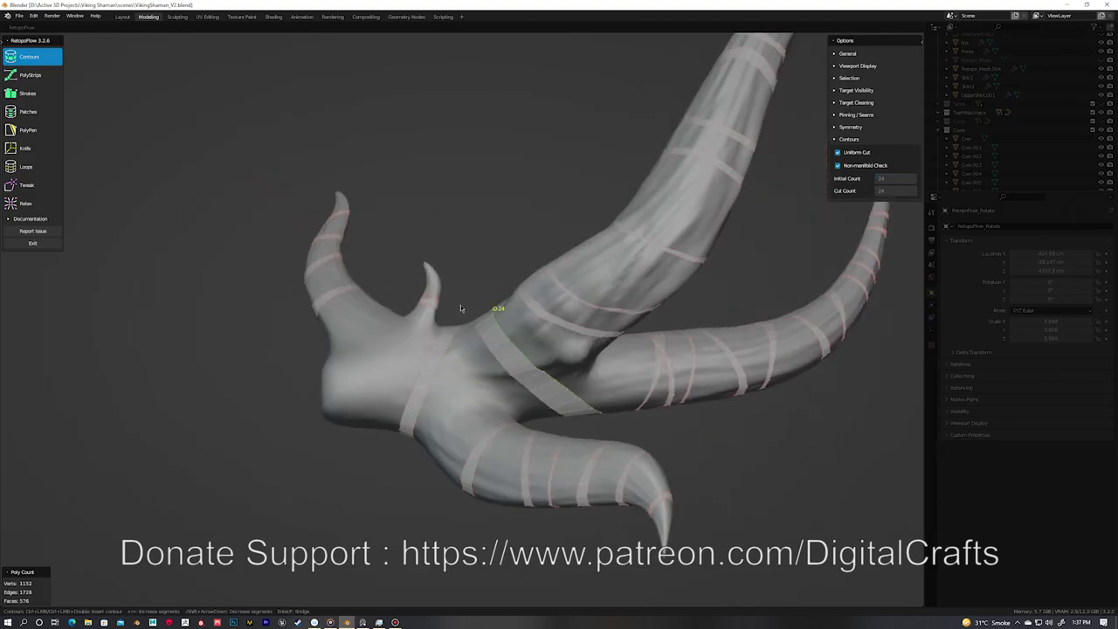
scroll(460, 305, down, 3)
Step: Exit RetopoFlow with the new RetopoFlow.001 mesh and bring up the Add Modifier list
key(Tab)
key(Tab)
scroll(535, 318, up, 3)
click(957, 246)
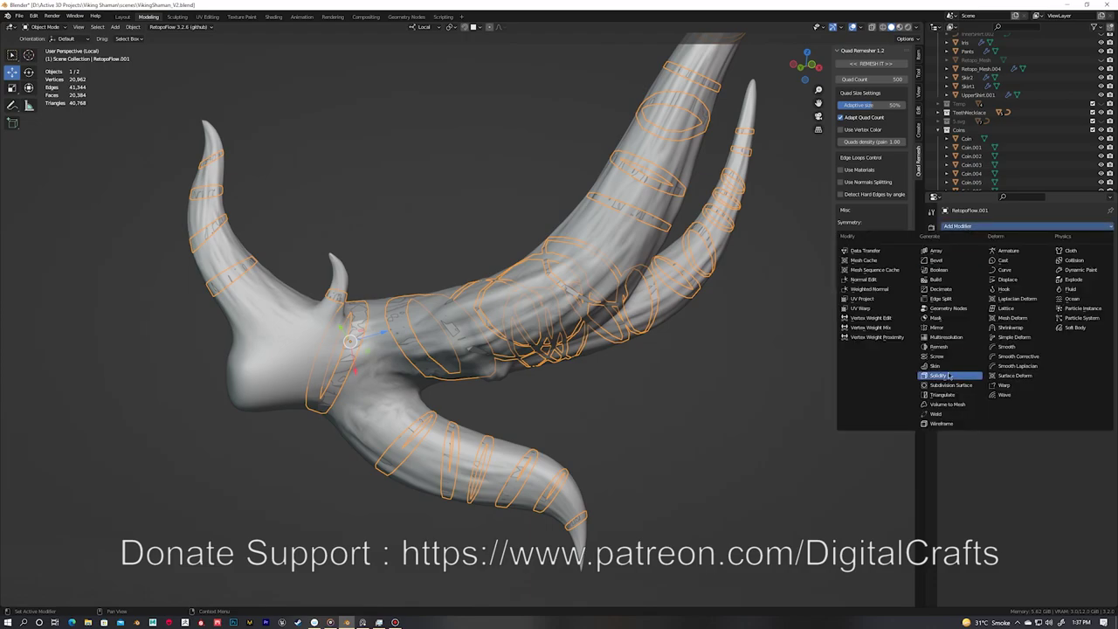
Step: Add Solidify and Subdivision Surface modifiers, then subdivide the bands with Multires for sculpting
click(968, 374)
scroll(535, 319, up, 3)
click(1049, 270)
scroll(719, 369, down, 3)
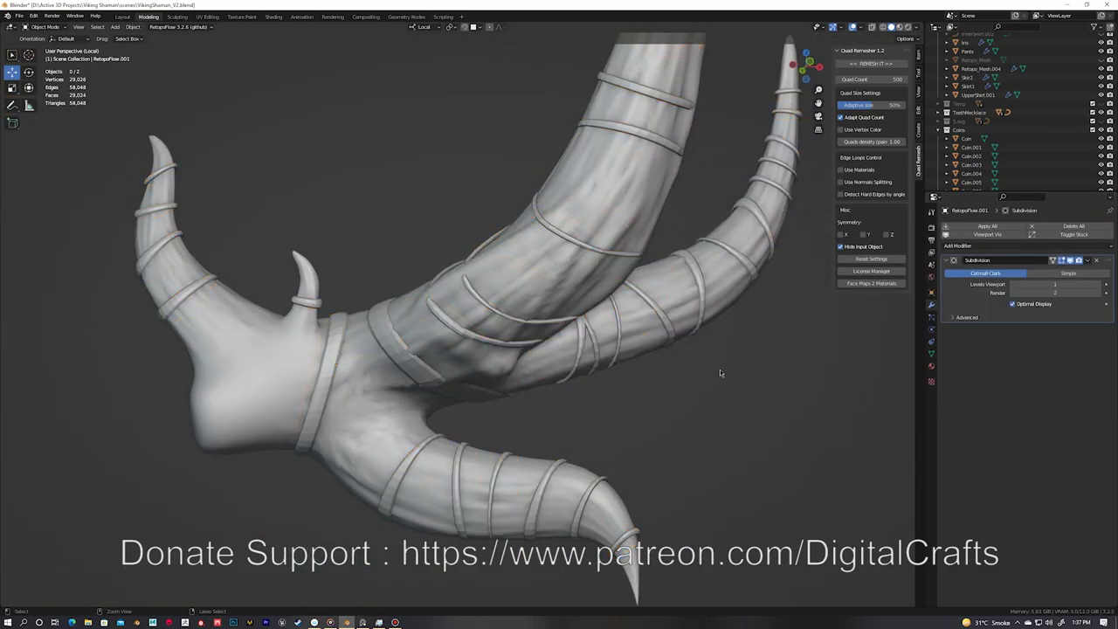
key(ctrl+1)
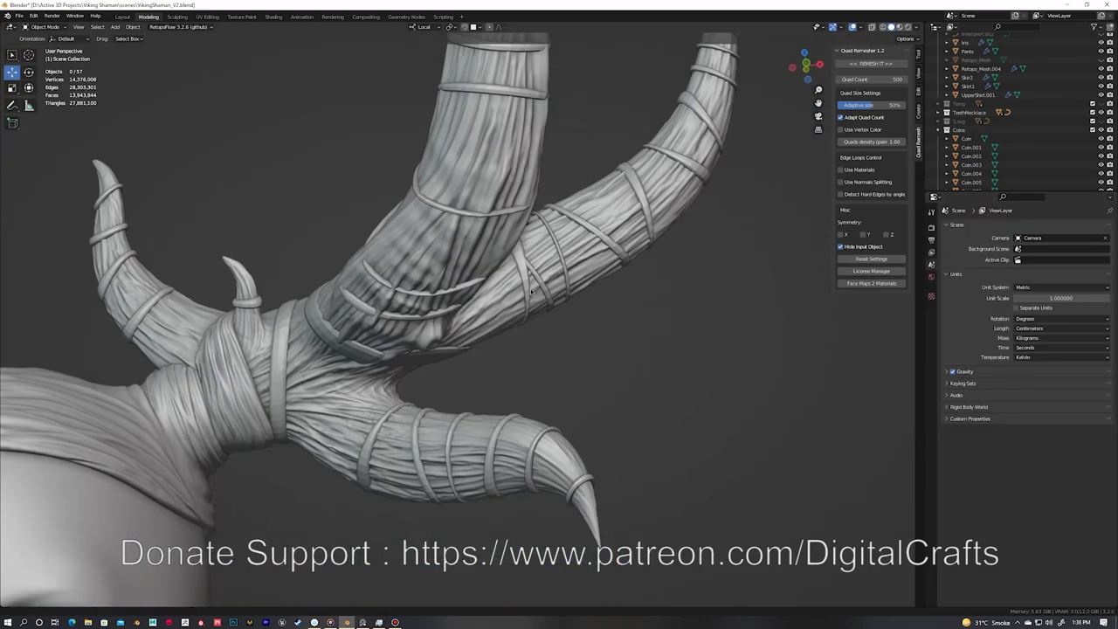
key(ctrl+2)
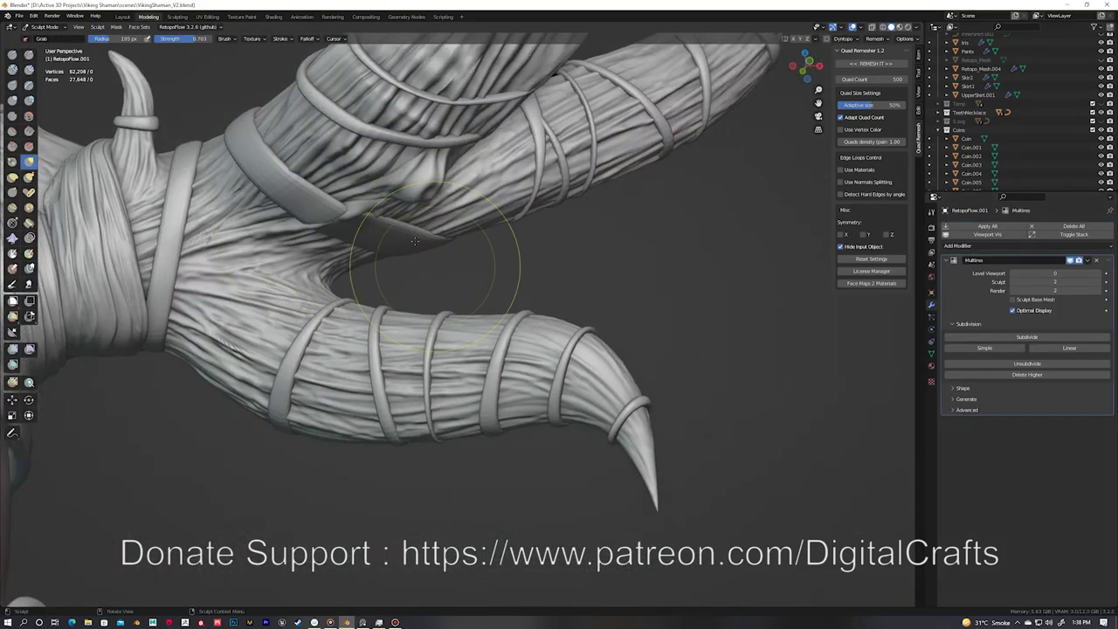
Step: Pull the bands onto the horn surface with the Grab brush from several angles
middle_drag(451, 373, 444, 275)
click(931, 212)
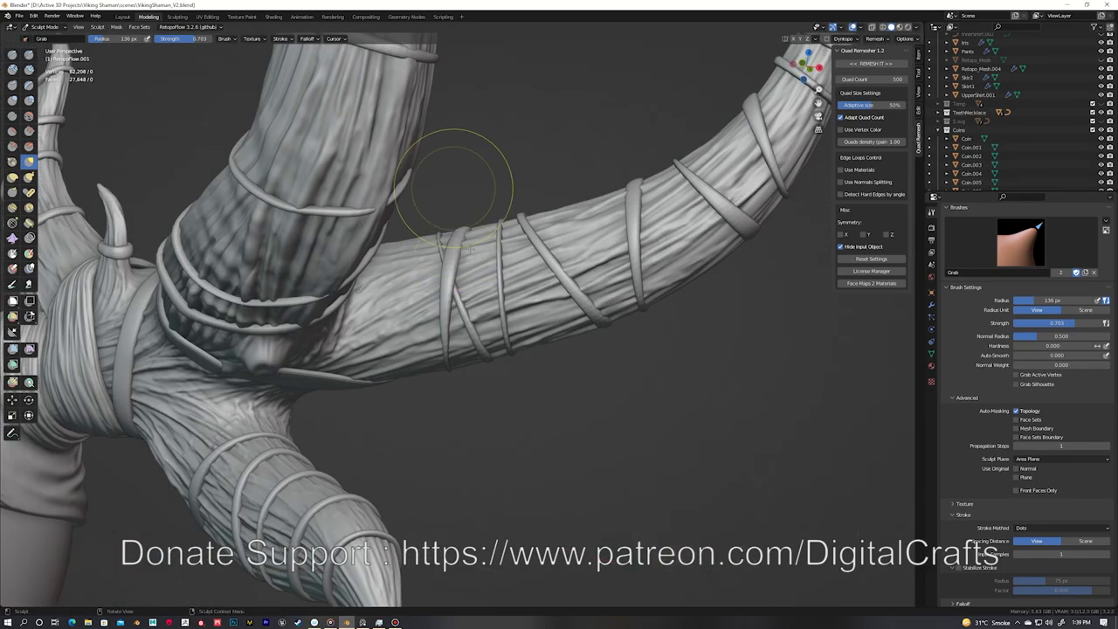
middle_drag(462, 180, 410, 254)
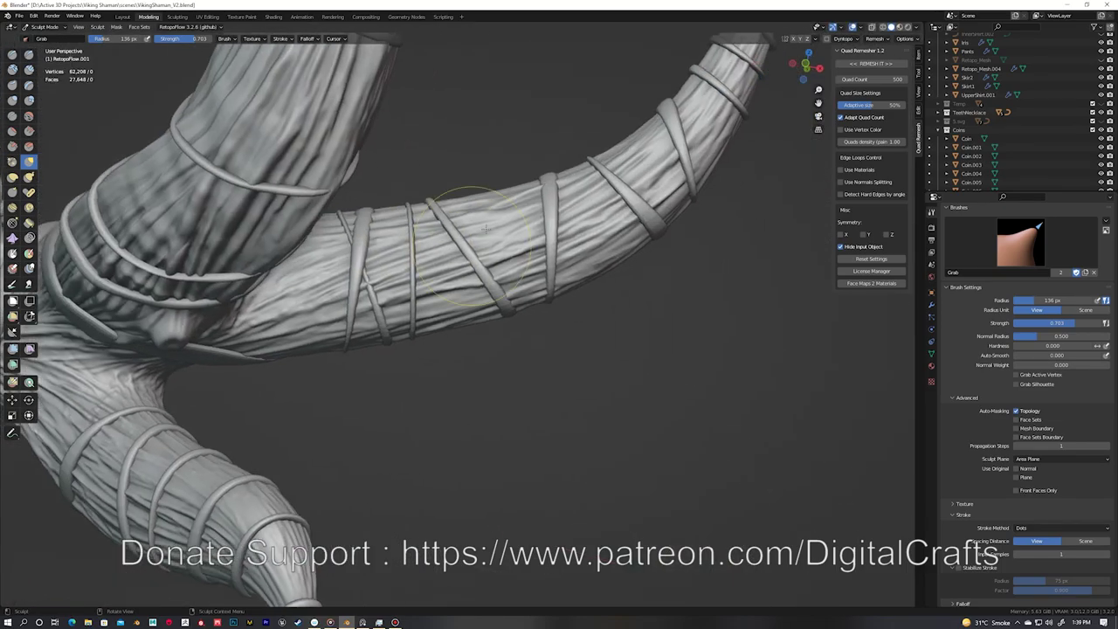
middle_drag(434, 426, 487, 245)
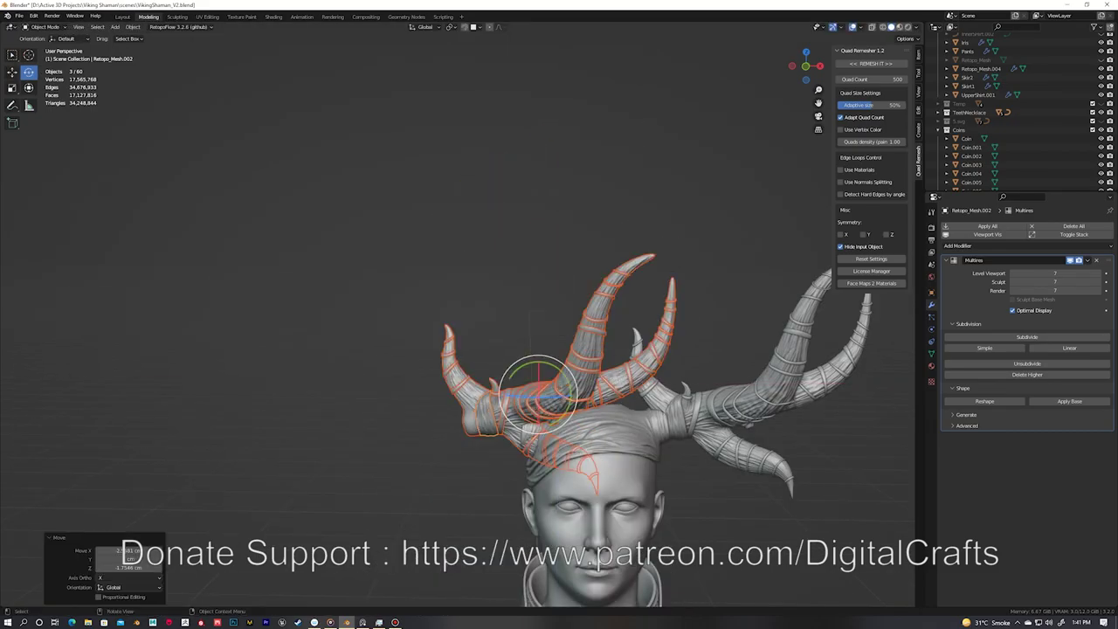
middle_drag(485, 265, 470, 330)
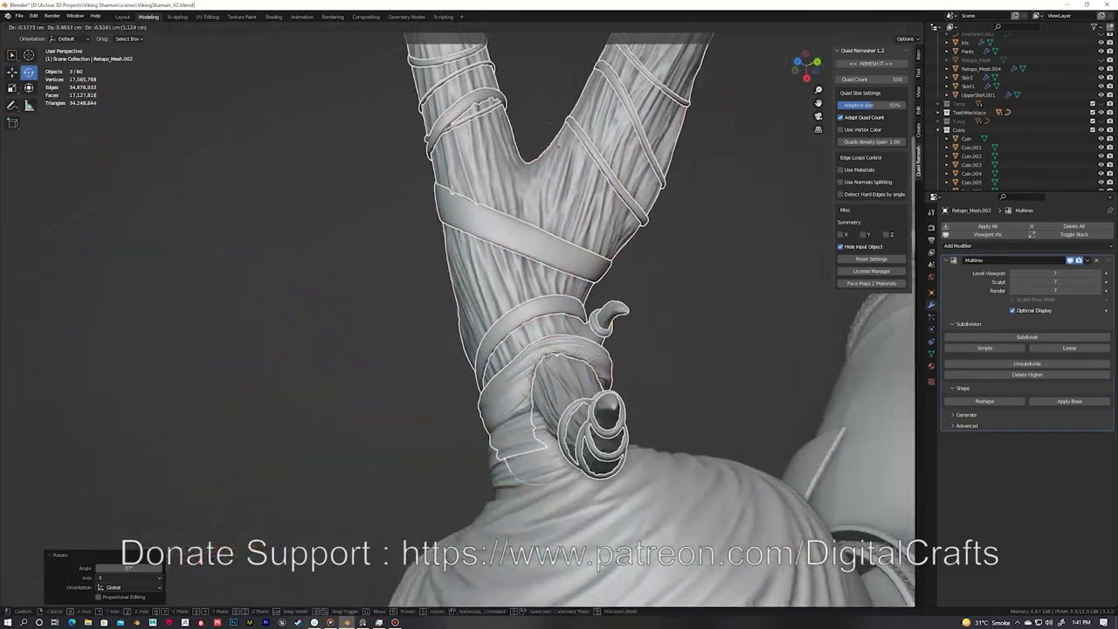
Step: Cancel a rotation of the horn objects, clear the selection, and bring up the mode menu for the cap
key(r)
right_click(432, 329)
mouse_move(432, 328)
middle_down()
mouse_move(424, 294)
mouse_move(391, 331)
middle_up()
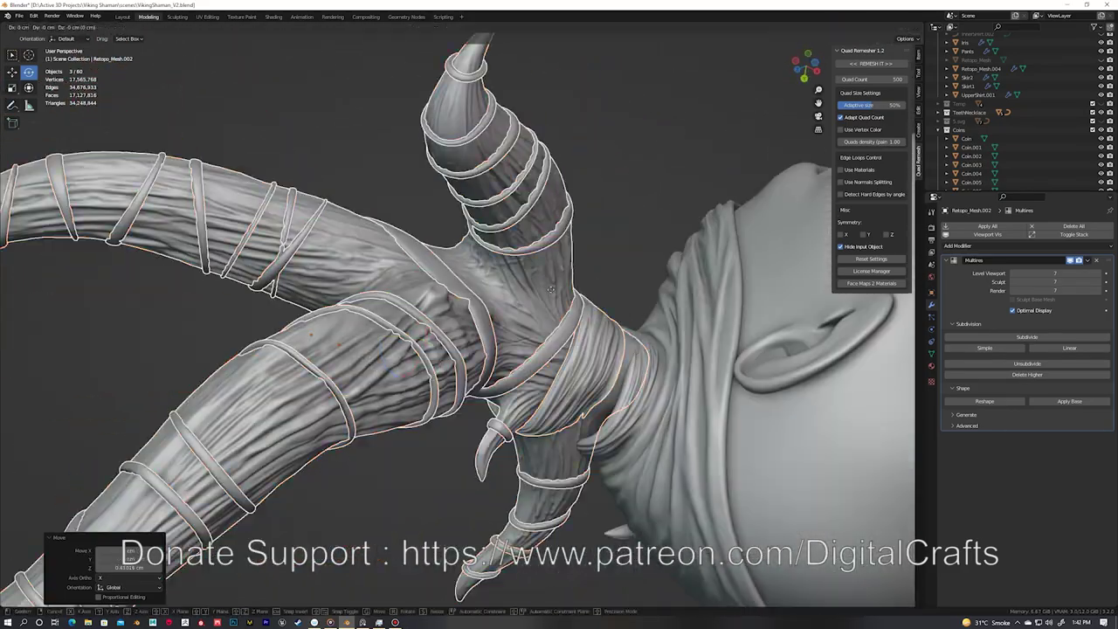
key(alt+a)
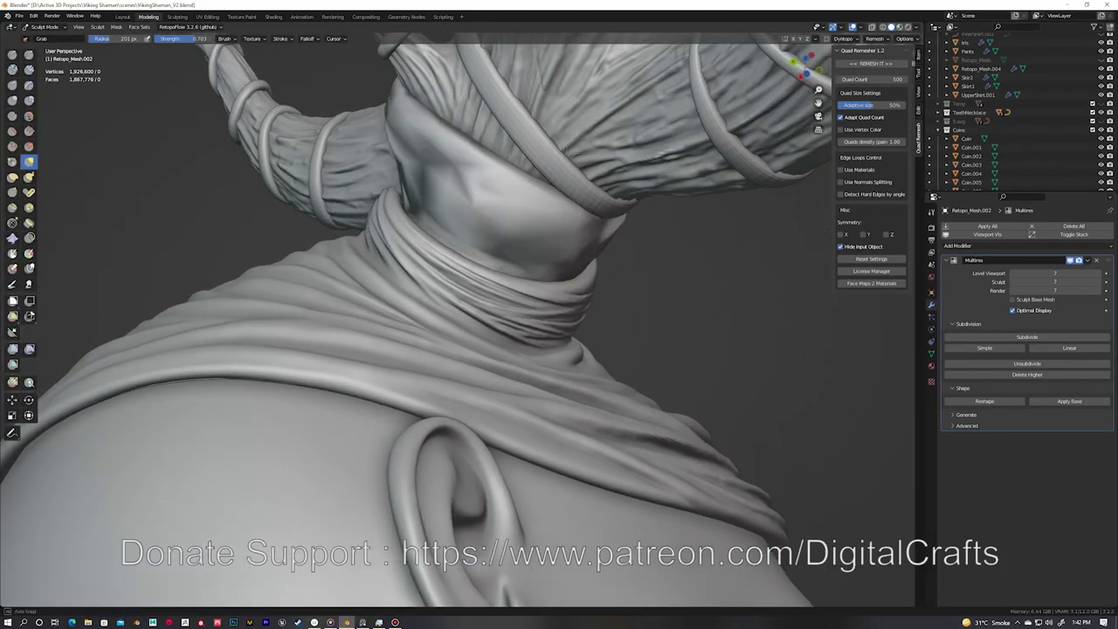
middle_drag(454, 279, 548, 262)
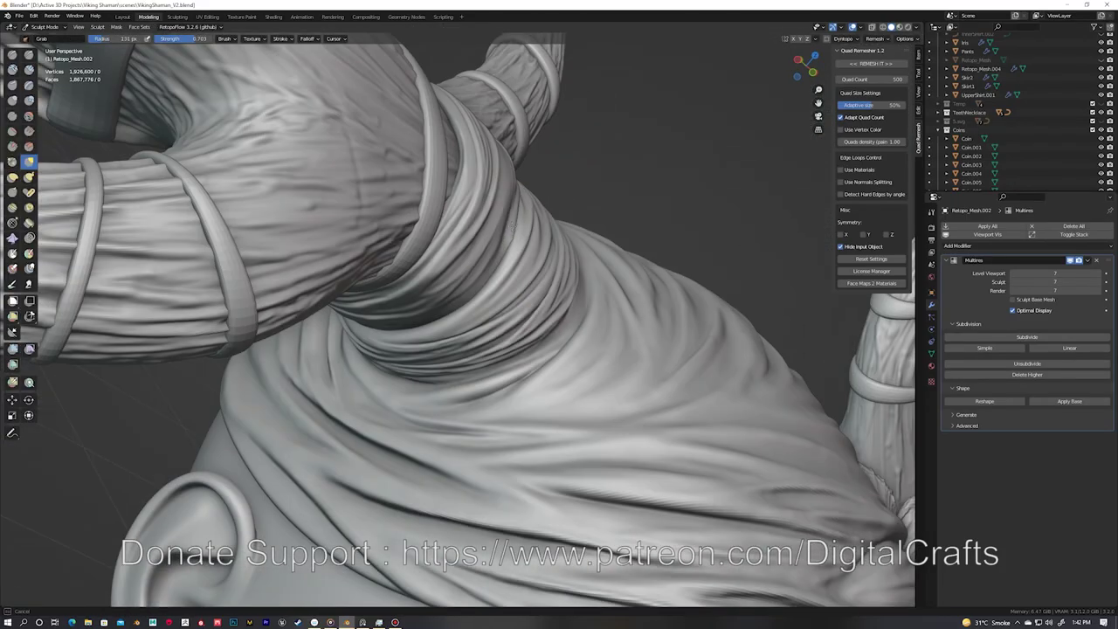
key(Tab)
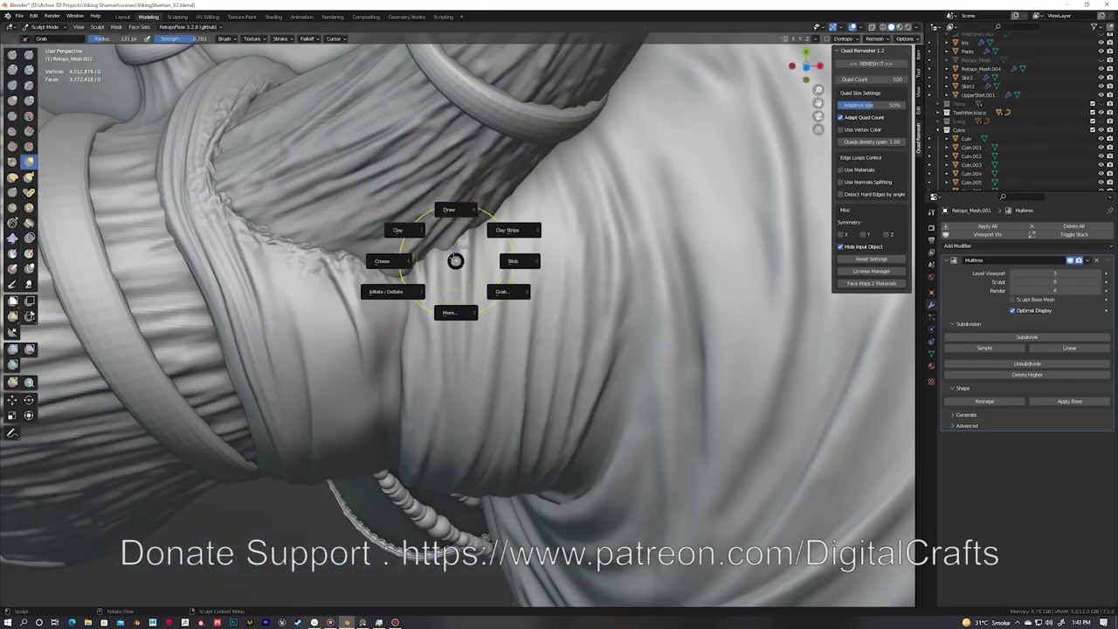
Step: Sculpt ragged frayed detail along the cloth and horn-wrap seam with a small Draw brush
click(932, 230)
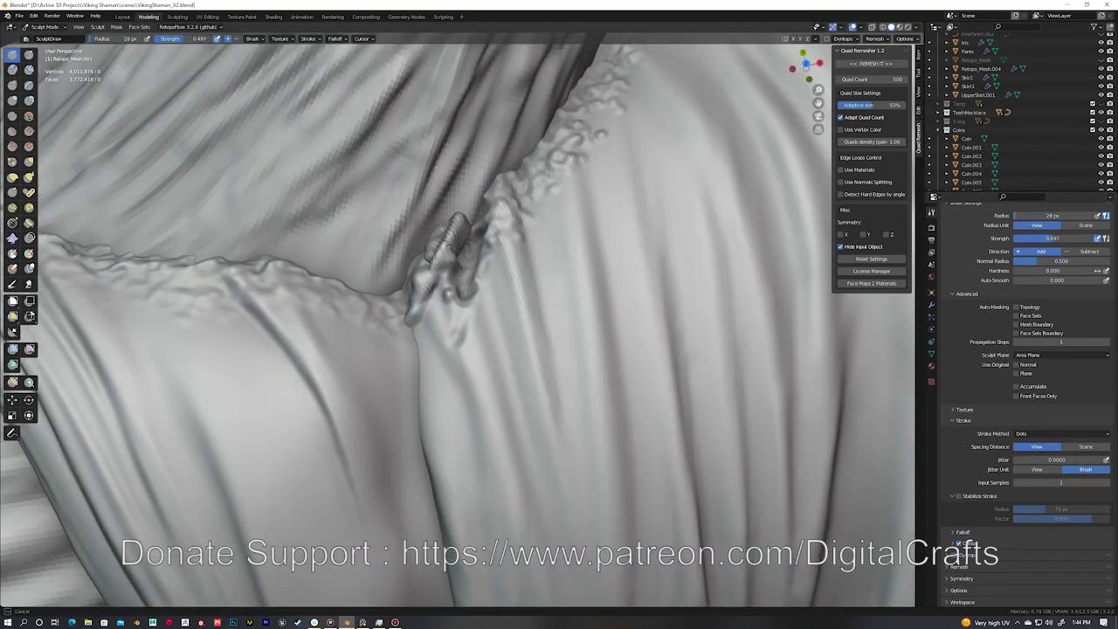
middle_drag(445, 245, 426, 297)
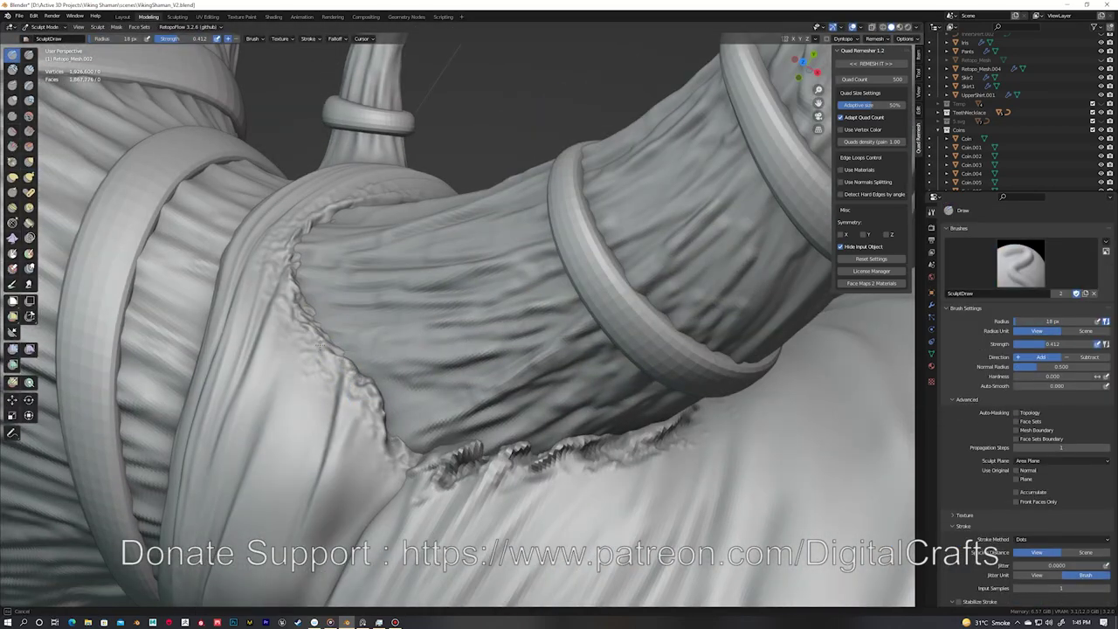
mouse_move(319, 345)
middle_down()
mouse_move(332, 323)
mouse_move(362, 384)
mouse_move(428, 381)
middle_up()
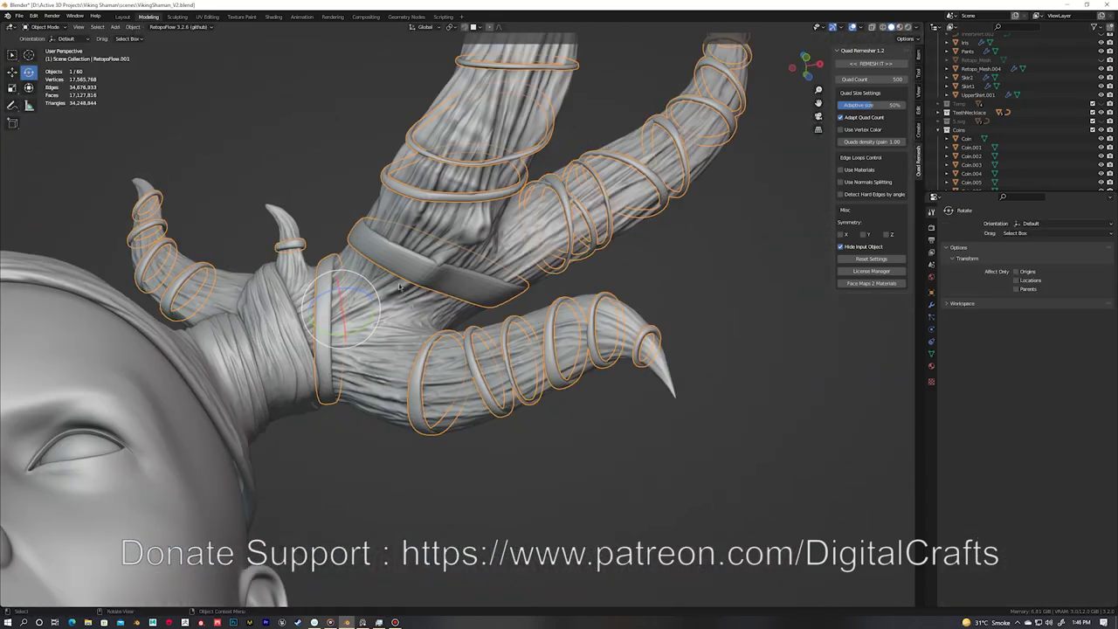
Step: Enter Sculpt Mode on the horn bands and raise the Multires levels for the wide strap
key(ctrl+Tab)
click(445, 350)
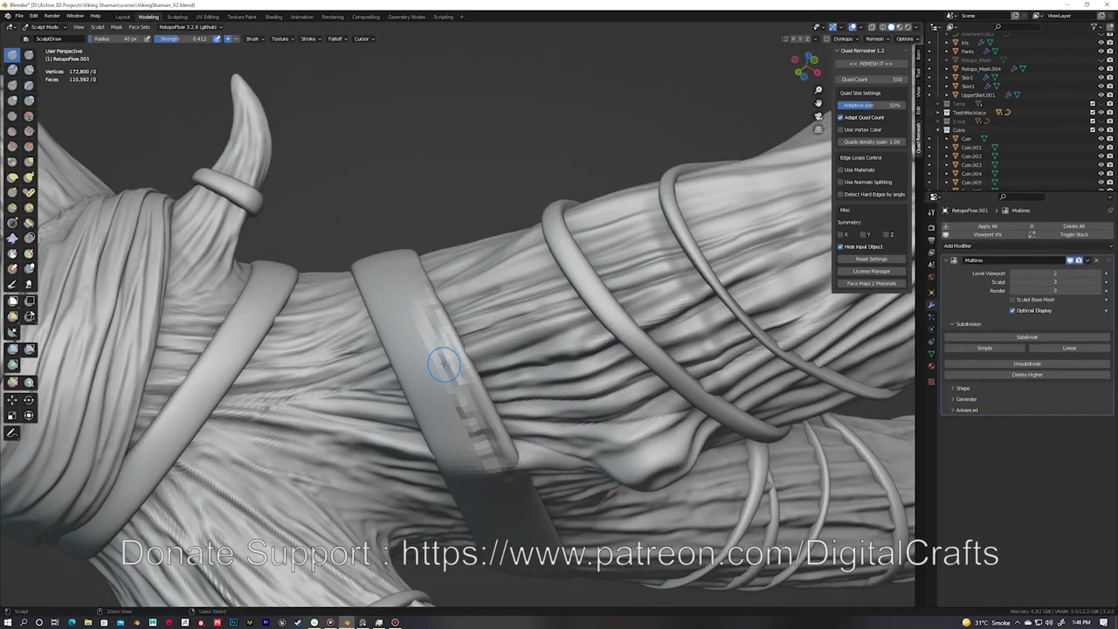
mouse_move(458, 382)
middle_down()
mouse_move(387, 395)
mouse_move(395, 382)
middle_up()
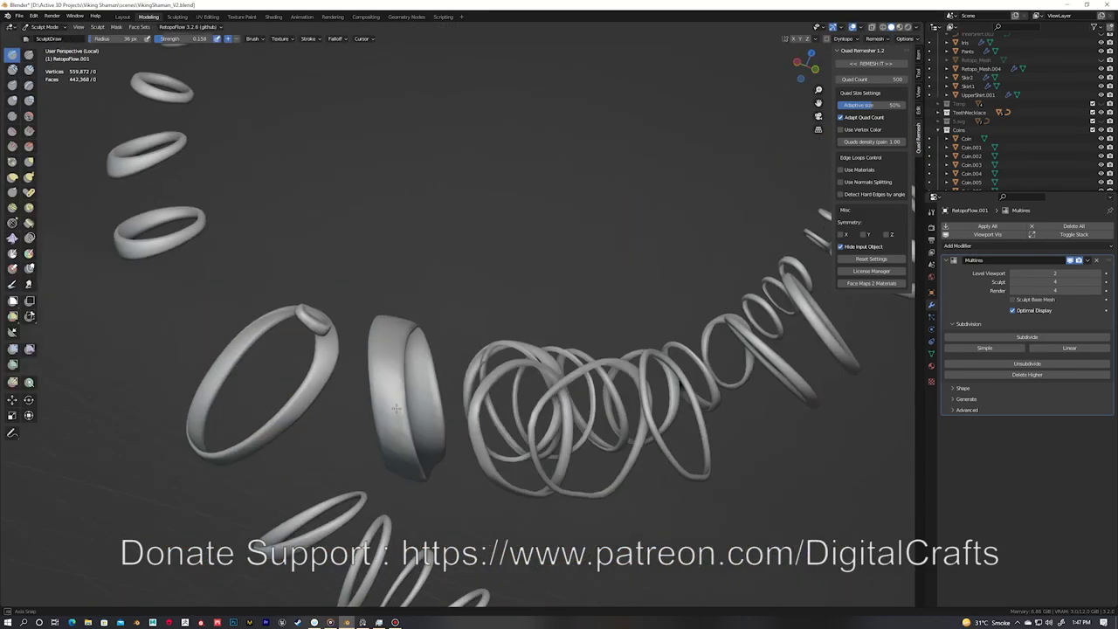
click(931, 211)
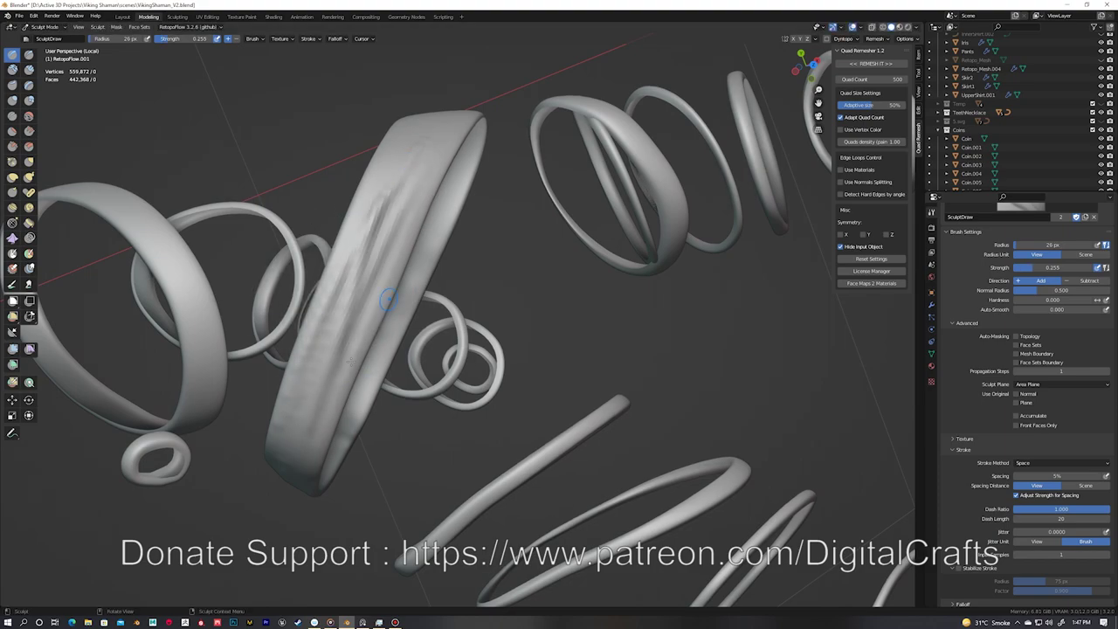
middle_drag(388, 300, 350, 349)
scroll(338, 367, up, 3)
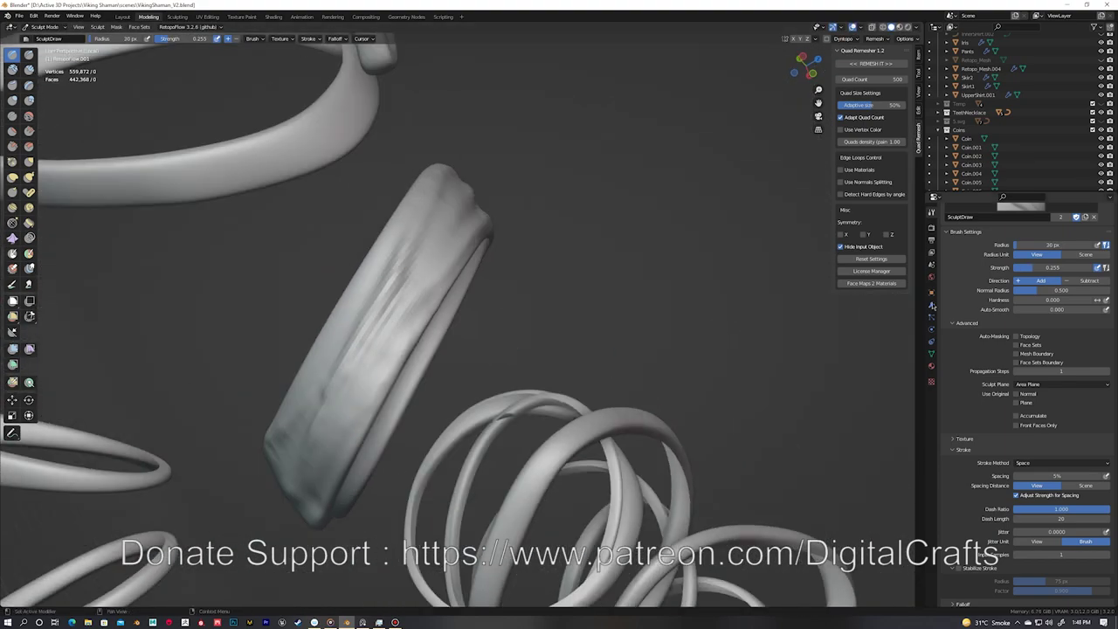
click(931, 305)
middle_drag(412, 324, 437, 325)
Step: Sculpt fold creases with adjusted radius and stronger strength, then leave local view
key(f)
key(shift+f)
mouse_move(373, 391)
middle_down()
mouse_move(404, 332)
mouse_move(308, 458)
middle_up()
click(404, 332)
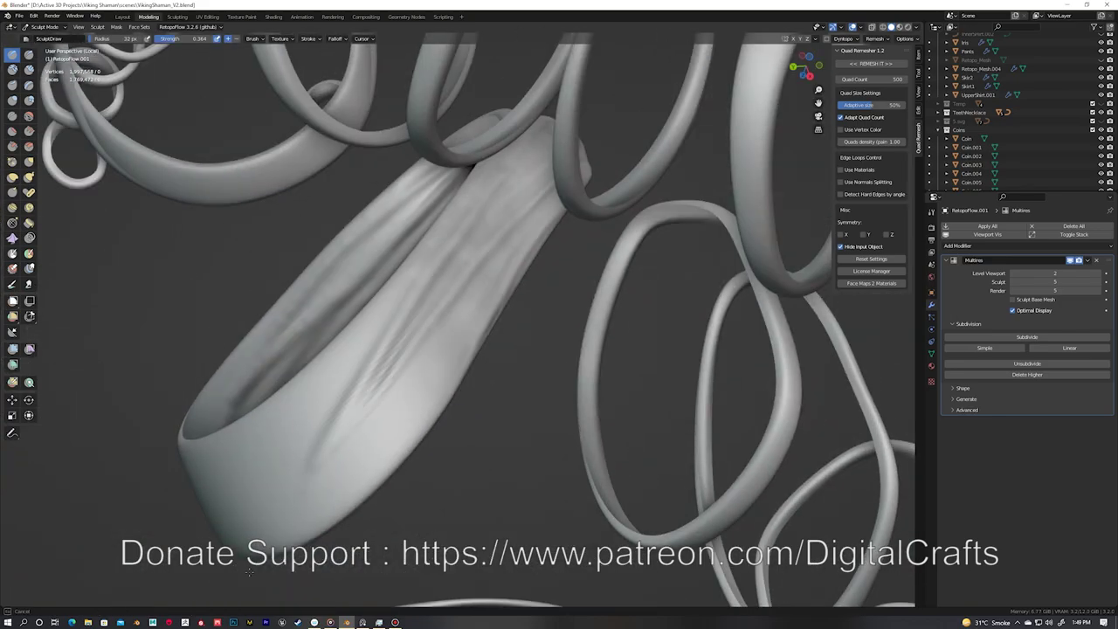
middle_drag(440, 276, 499, 225)
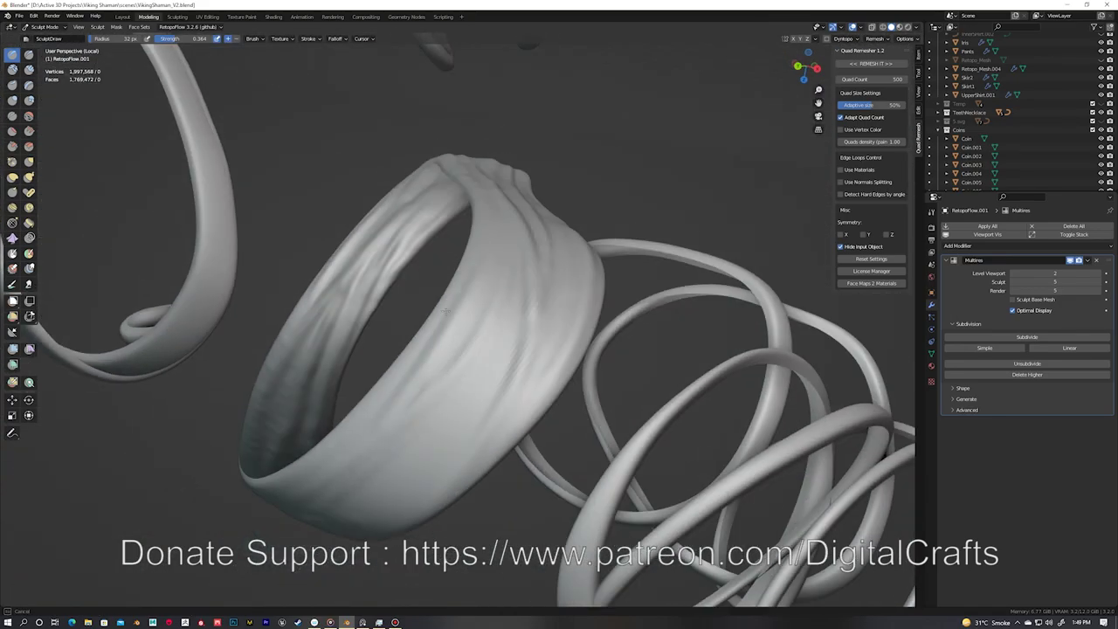
key(KP_Divide)
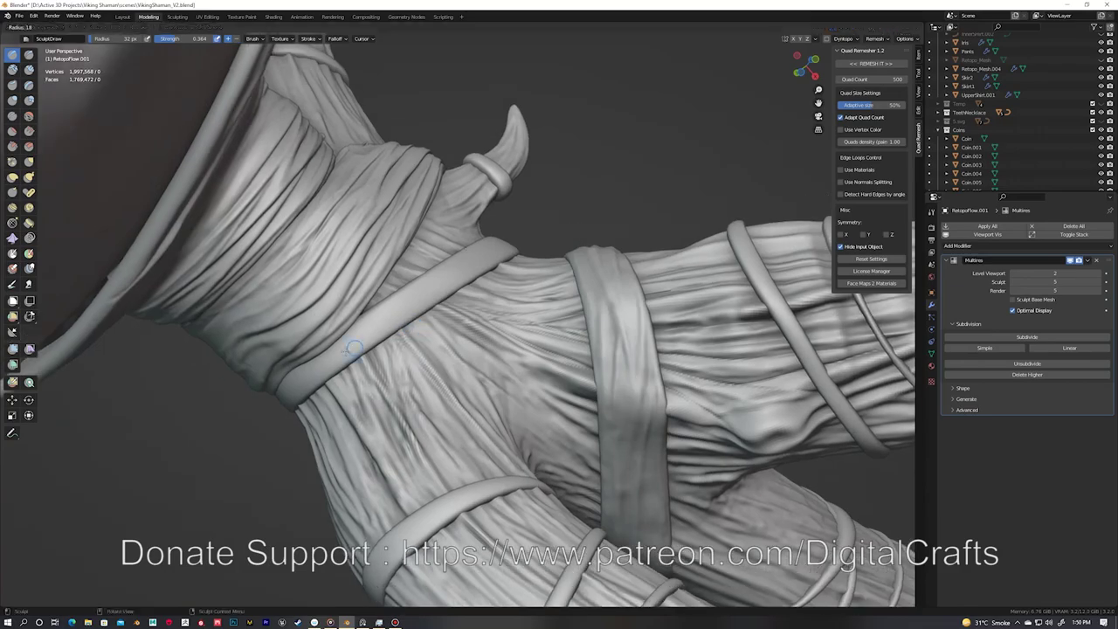
middle_drag(354, 347, 375, 360)
mouse_move(403, 269)
middle_down()
mouse_move(424, 334)
mouse_move(381, 399)
mouse_move(386, 345)
middle_up()
middle_drag(418, 457, 379, 289)
key(Tab)
Step: Switch to the Draw brush and move sculpting to the neighbouring horn piece with Alt+Q
key(x)
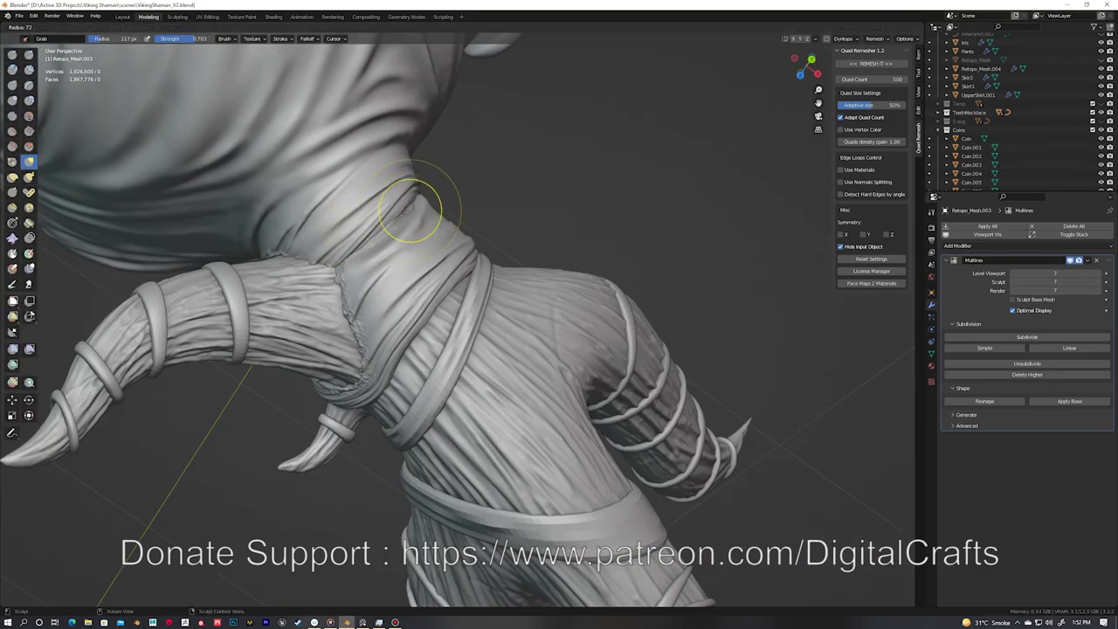
middle_drag(348, 245, 380, 311)
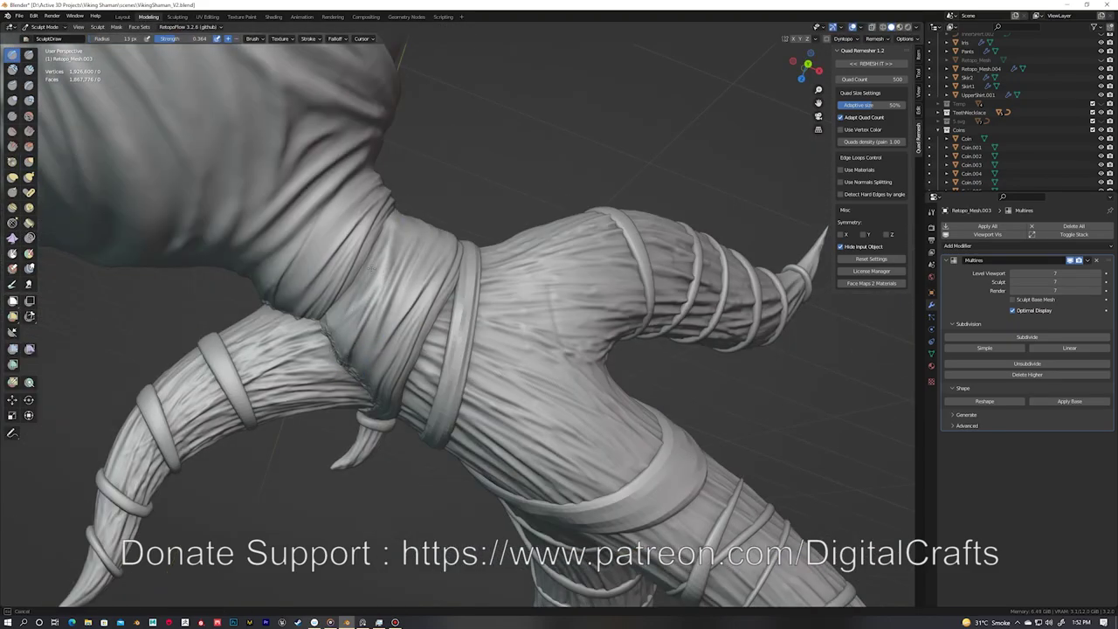
scroll(423, 420, down, 5)
middle_drag(402, 367, 422, 421)
key(alt+q)
scroll(423, 421, up, 5)
key(ctrl+Tab)
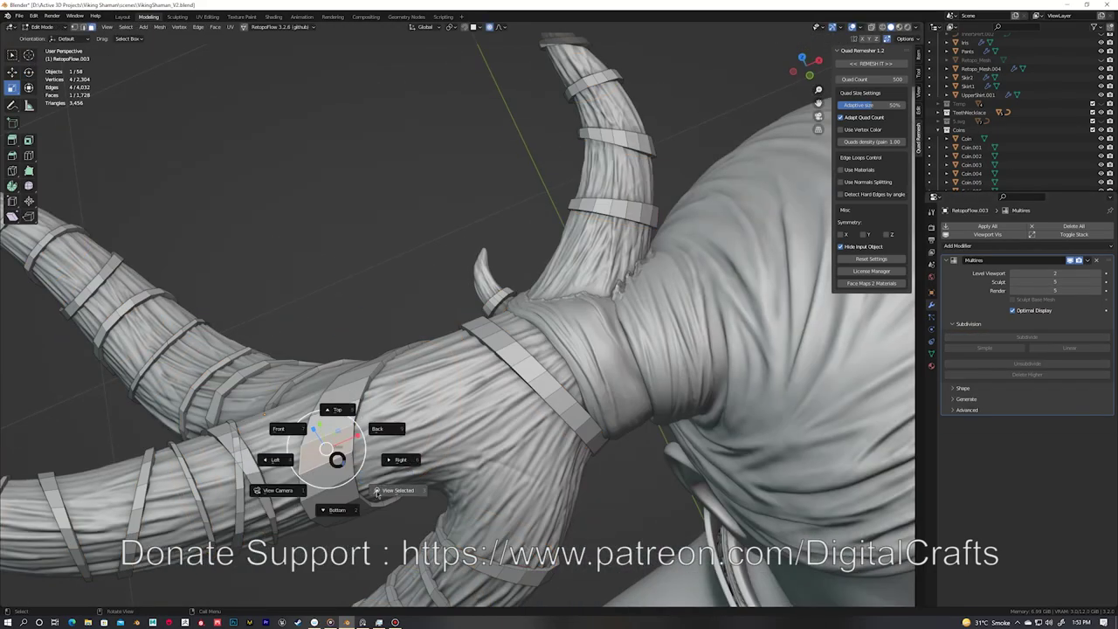
key(ctrl+Tab)
scroll(429, 315, down, 5)
scroll(429, 314, up, 5)
Step: Refine the wrap bands along the horn branch from several angles
middle_drag(429, 315, 451, 295)
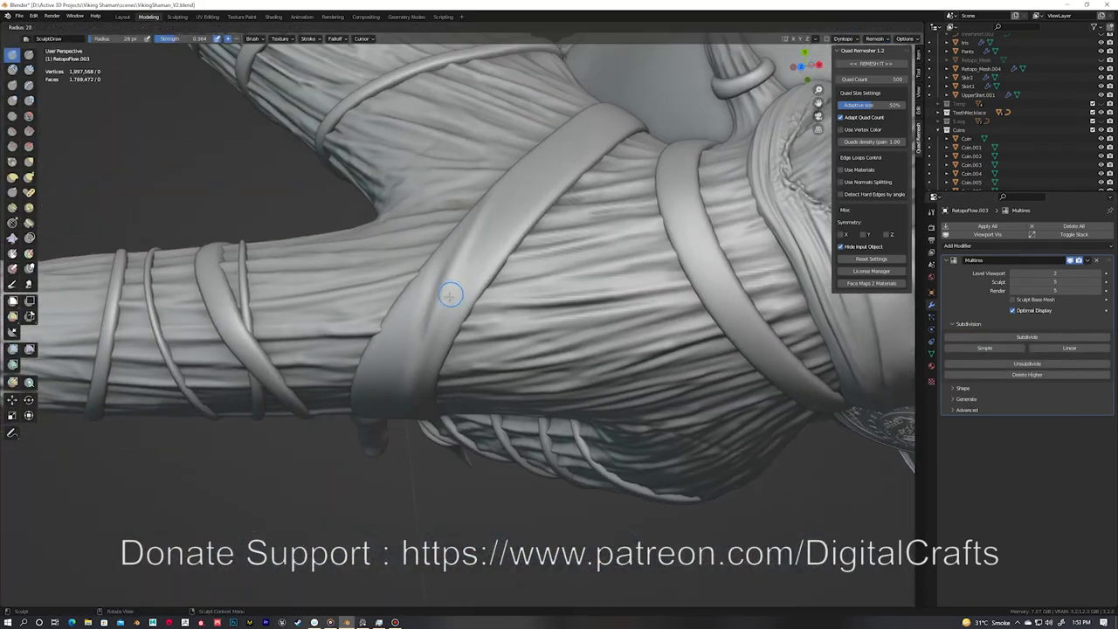
scroll(505, 259, down, 4)
mouse_move(504, 259)
middle_down()
mouse_move(532, 228)
mouse_move(416, 380)
mouse_move(463, 349)
mouse_move(484, 295)
middle_up()
scroll(531, 228, up, 4)
scroll(531, 228, down, 3)
scroll(416, 380, up, 3)
middle_drag(543, 264, 478, 255)
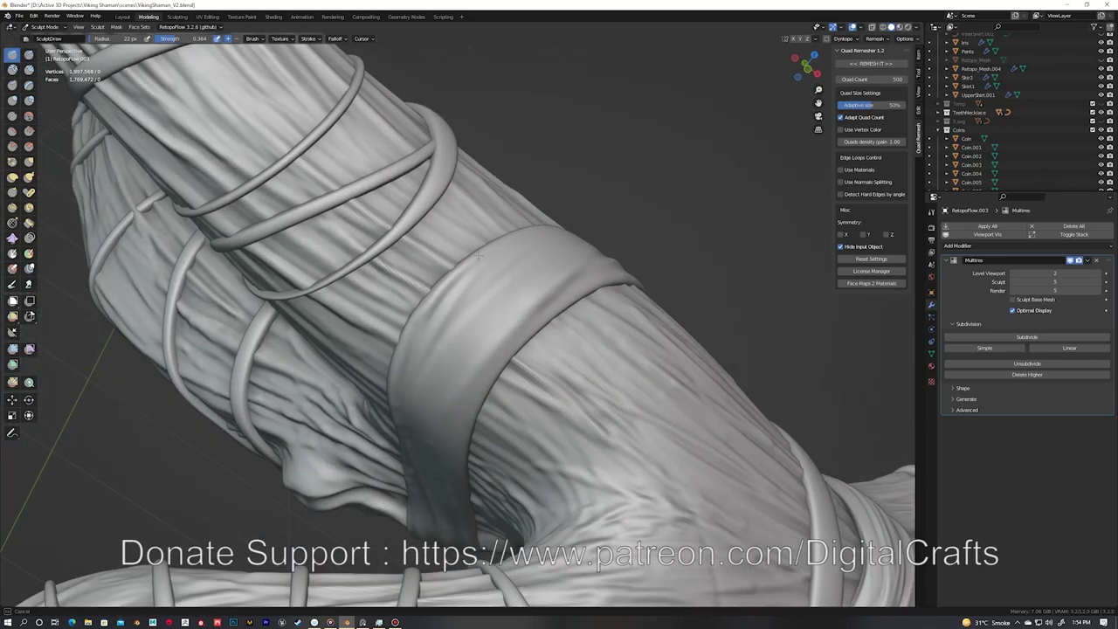
middle_drag(442, 495, 483, 357)
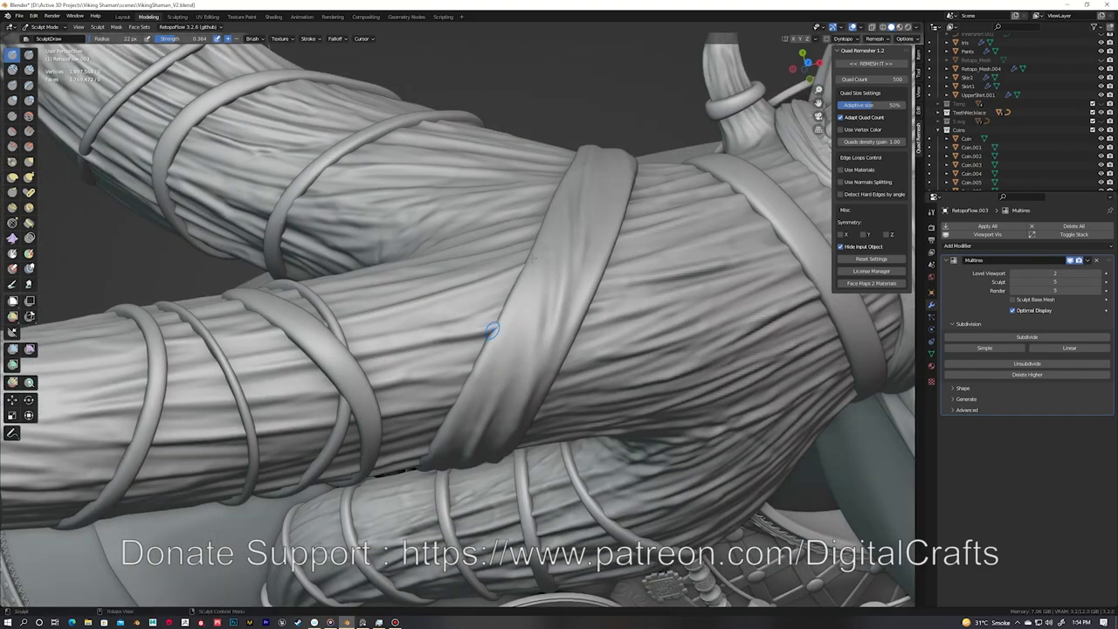
mouse_move(530, 271)
middle_down()
mouse_move(539, 352)
mouse_move(501, 374)
middle_up()
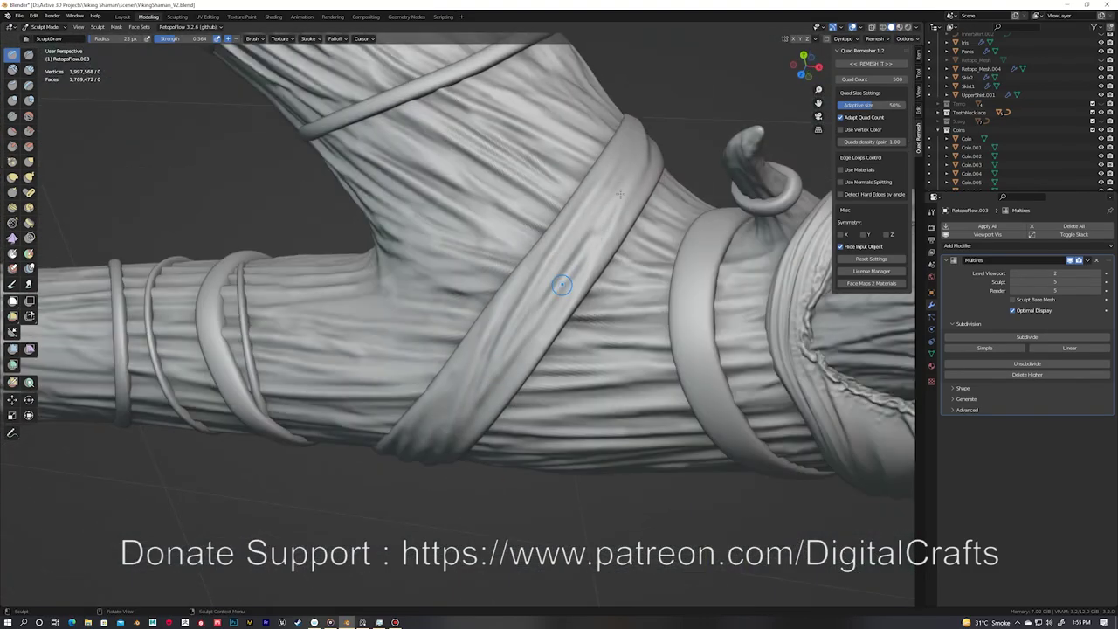
middle_drag(570, 269, 382, 336)
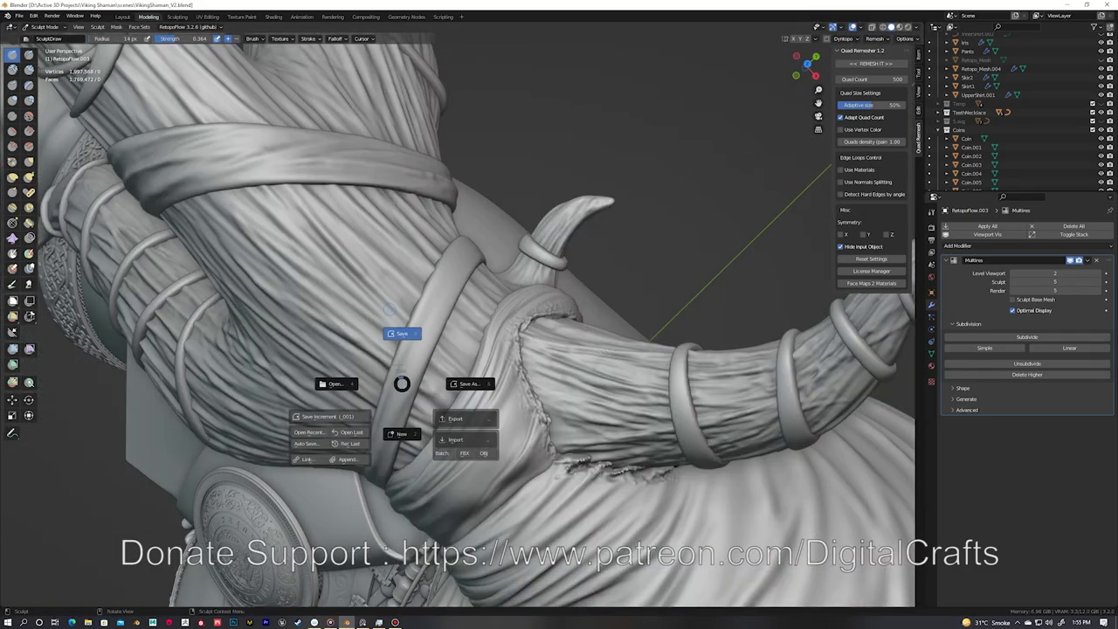
mouse_move(396, 335)
middle_down()
mouse_move(482, 273)
mouse_move(498, 218)
mouse_move(531, 254)
mouse_move(521, 287)
mouse_move(424, 332)
mouse_move(495, 208)
middle_up()
Step: Switch to the cloth cap piece with Alt+Q and refine its junction with the wrapped branch
key(alt+q)
mouse_move(540, 378)
middle_down()
mouse_move(454, 282)
mouse_move(428, 340)
mouse_move(452, 353)
middle_up()
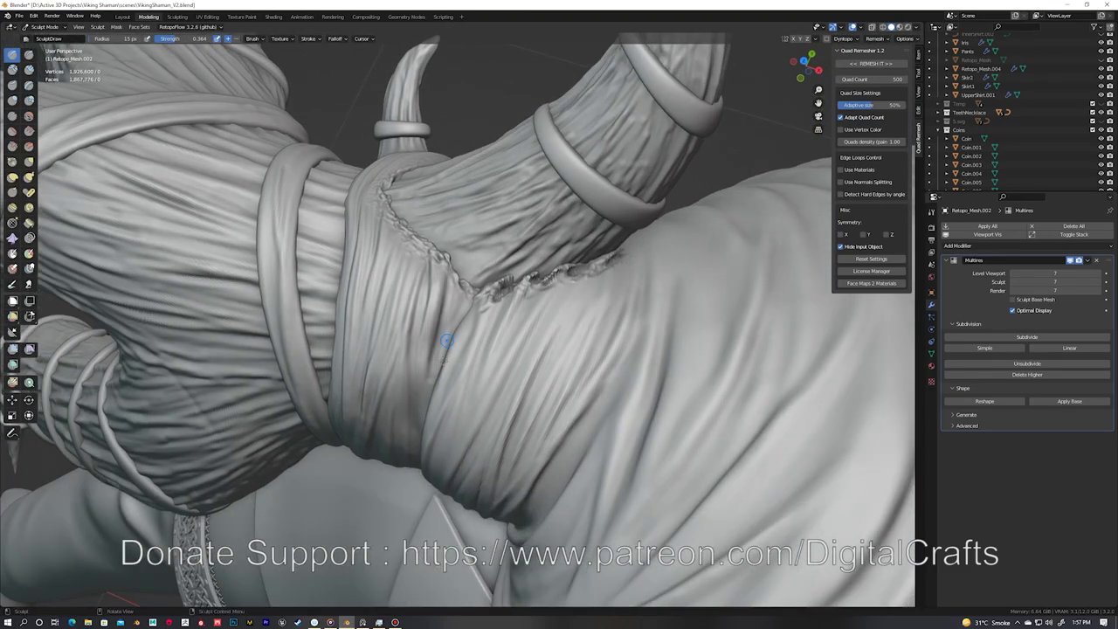
middle_drag(412, 432, 435, 325)
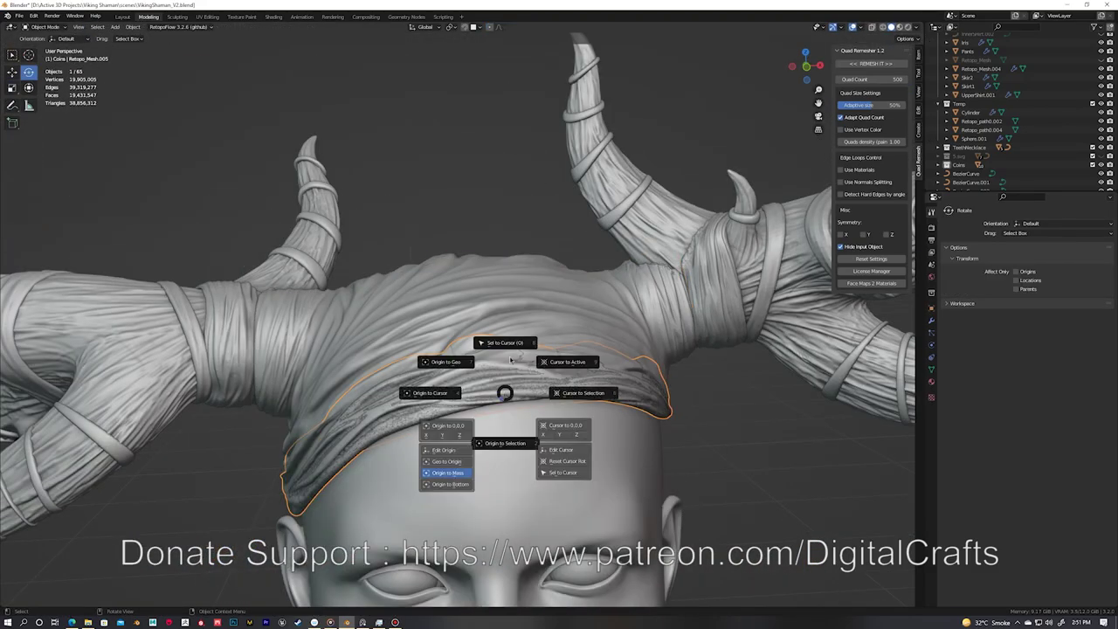
Step: Grab the forehead edge of the cloth wrap and pull it up into a peak
middle_drag(505, 376, 492, 349)
scroll(492, 349, up, 2)
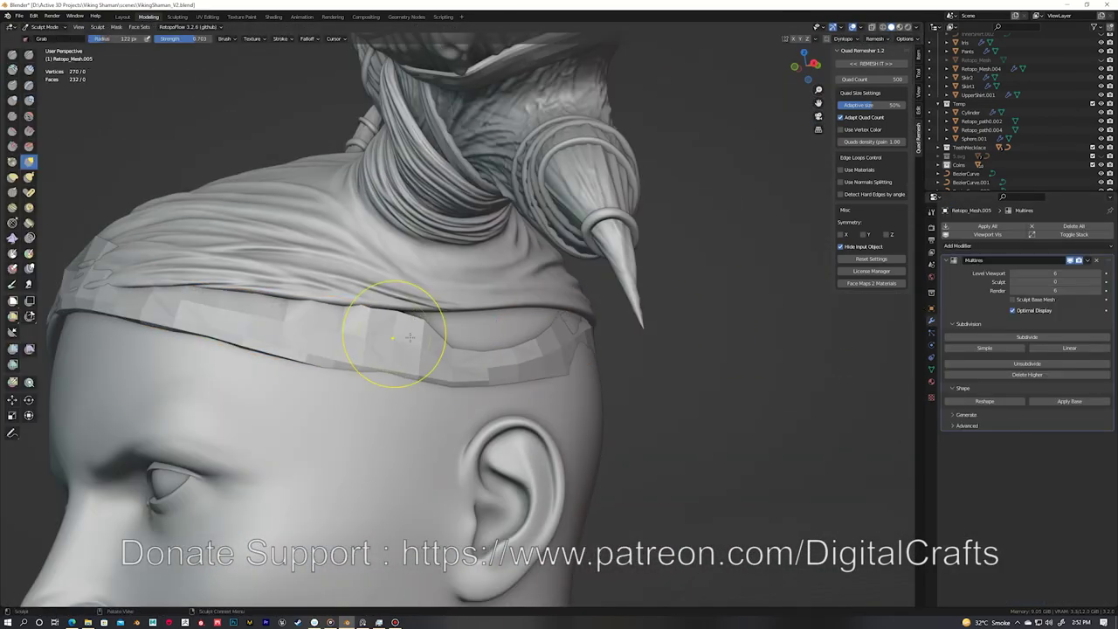
drag(507, 348, 510, 325)
mouse_move(443, 310)
middle_down()
mouse_move(412, 349)
mouse_move(449, 311)
mouse_move(414, 258)
mouse_move(492, 295)
mouse_move(444, 243)
mouse_move(516, 288)
middle_up()
key(f)
Step: Raise the cloth wrap's Multires sculpt level to 6 and sculpt folds with SculptDraw
key(ctrl+Tab)
click(619, 337)
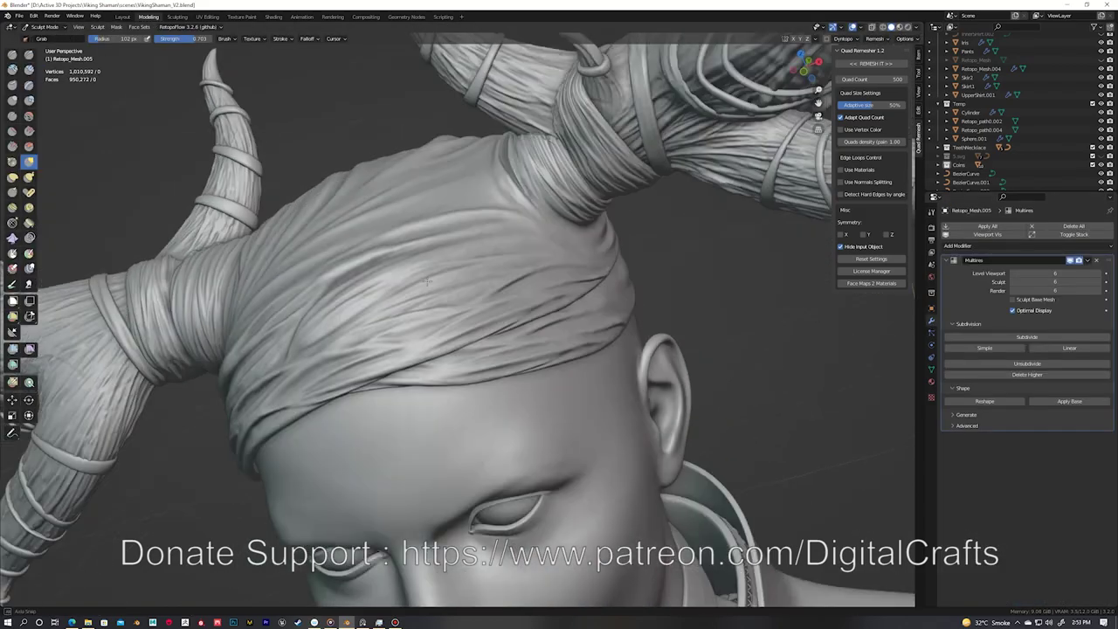
middle_drag(618, 337, 410, 297)
middle_drag(542, 223, 524, 147)
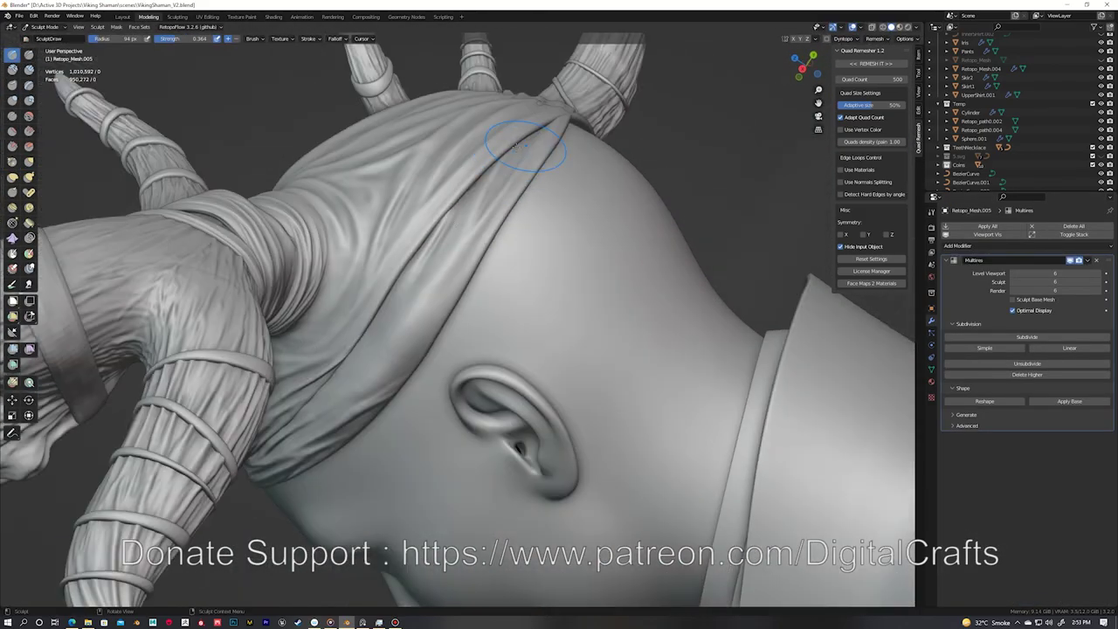
middle_drag(492, 203, 510, 229)
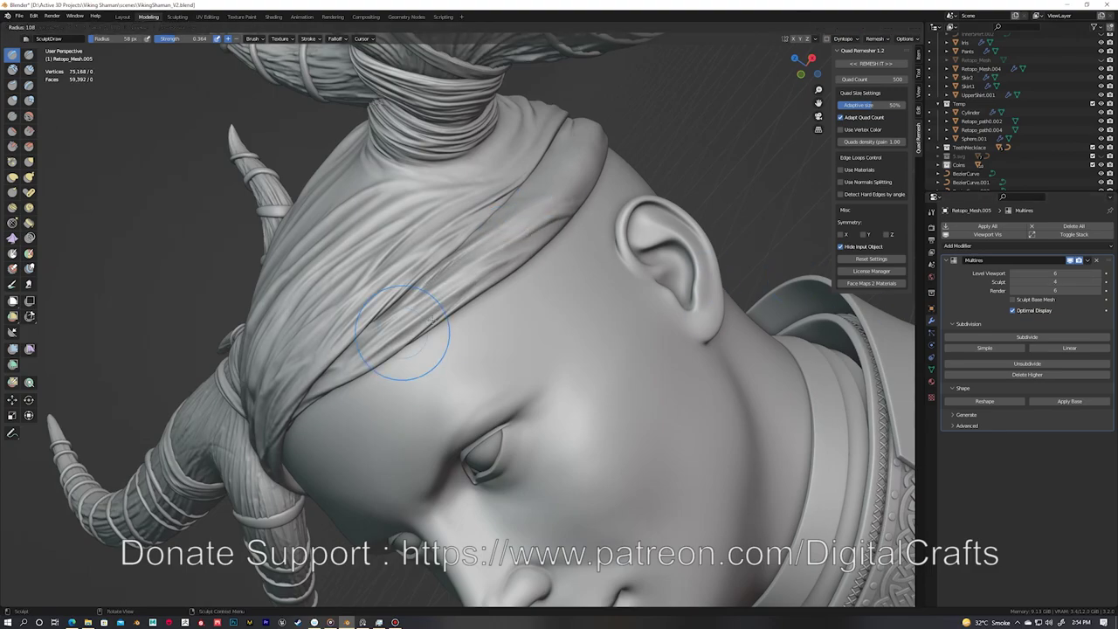
drag(1092, 282, 1105, 282)
scroll(549, 237, up, 3)
middle_drag(549, 236, 362, 381)
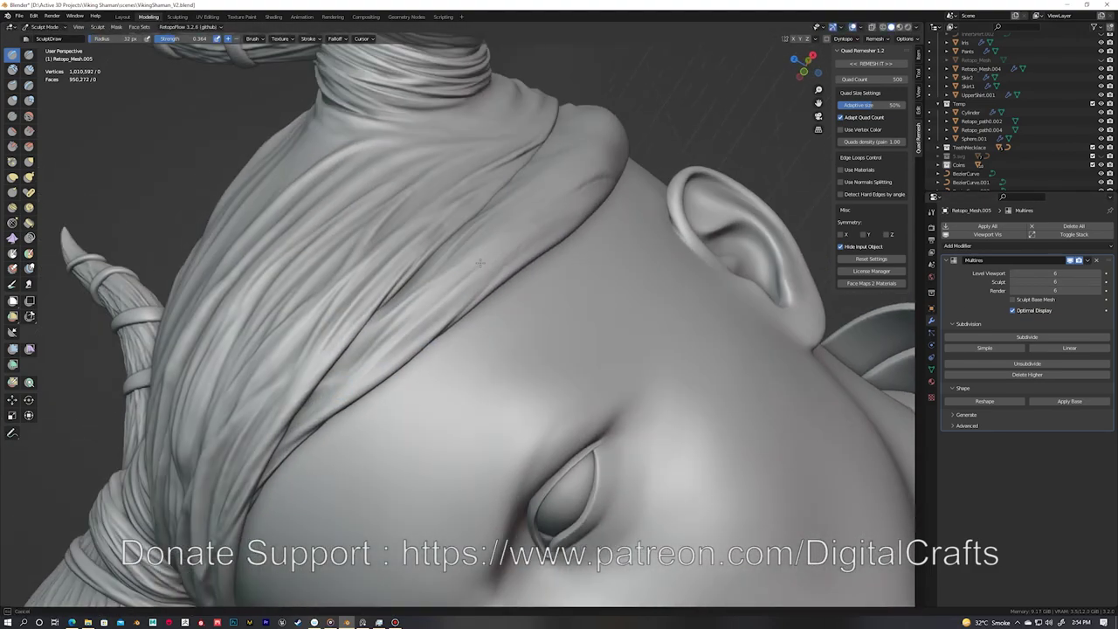
middle_drag(480, 262, 595, 197)
mouse_move(497, 303)
middle_down()
mouse_move(411, 319)
mouse_move(310, 525)
middle_up()
Step: Carve sharp creases with the Crease brush and layer folds over the temple toward the ear
key(shift+c)
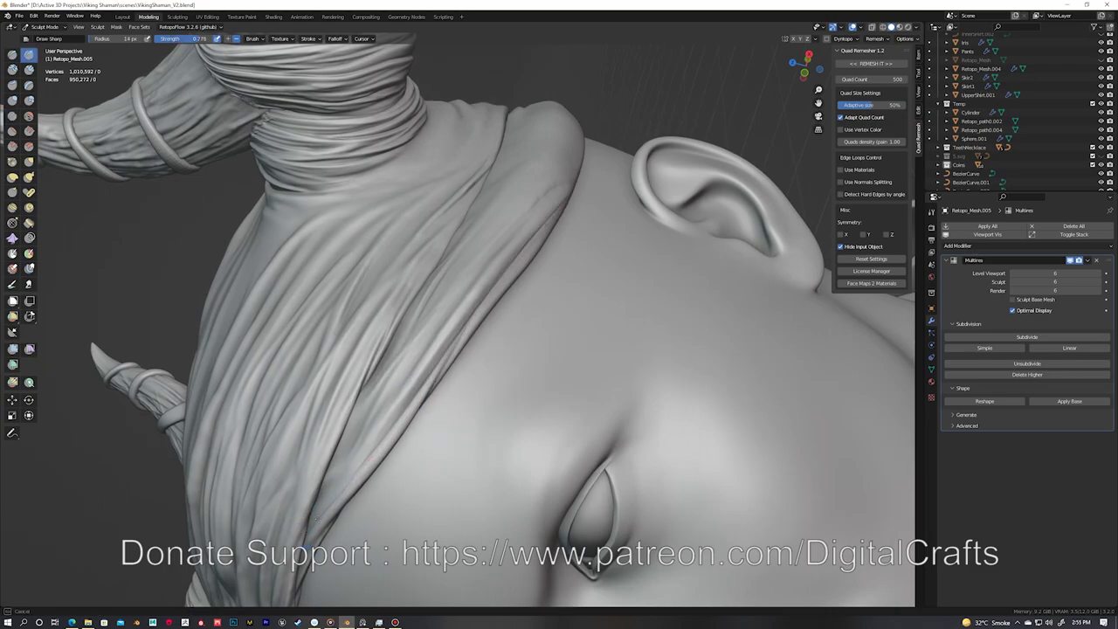
middle_drag(551, 209, 328, 407)
middle_drag(609, 122, 489, 262)
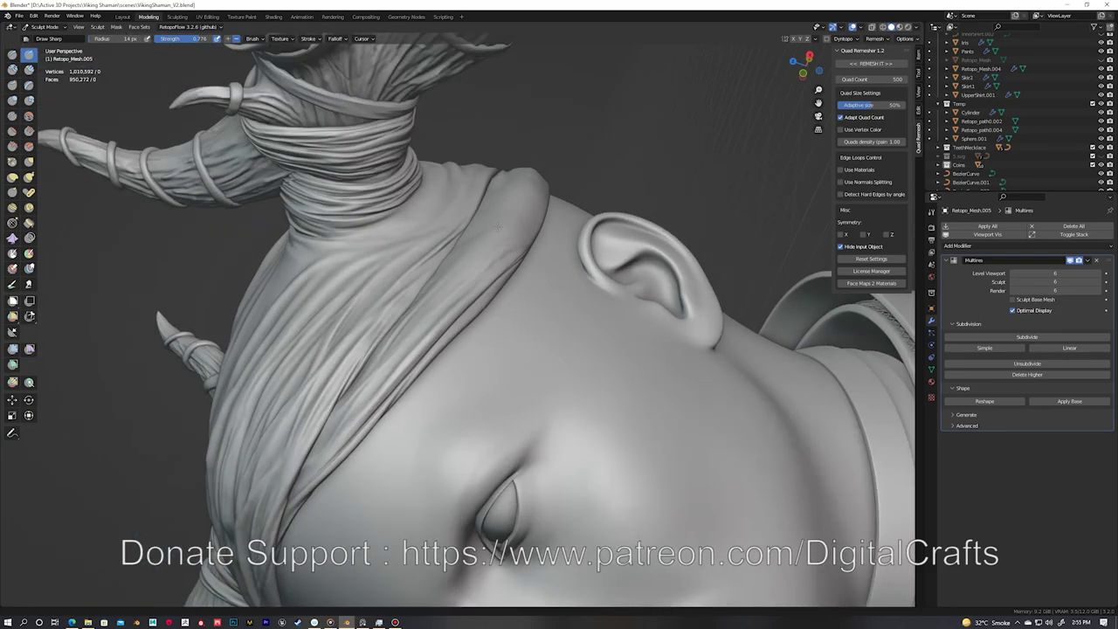
scroll(365, 382, up, 4)
key(x)
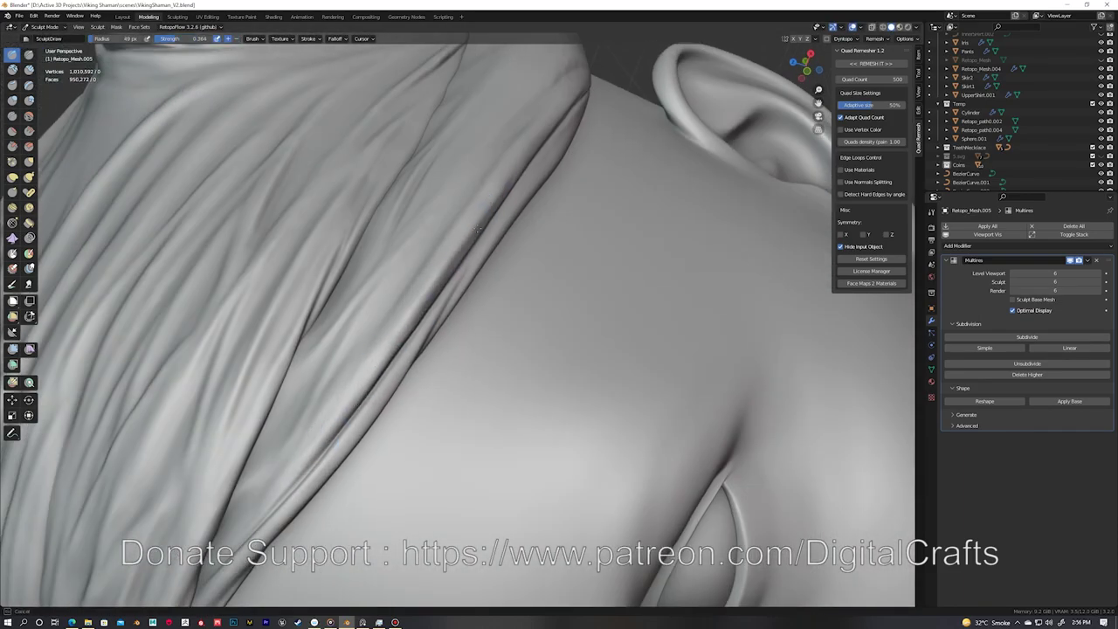
scroll(357, 404, down, 3)
mouse_move(357, 404)
middle_down()
mouse_move(360, 435)
mouse_move(376, 385)
mouse_move(428, 349)
mouse_move(411, 371)
middle_up()
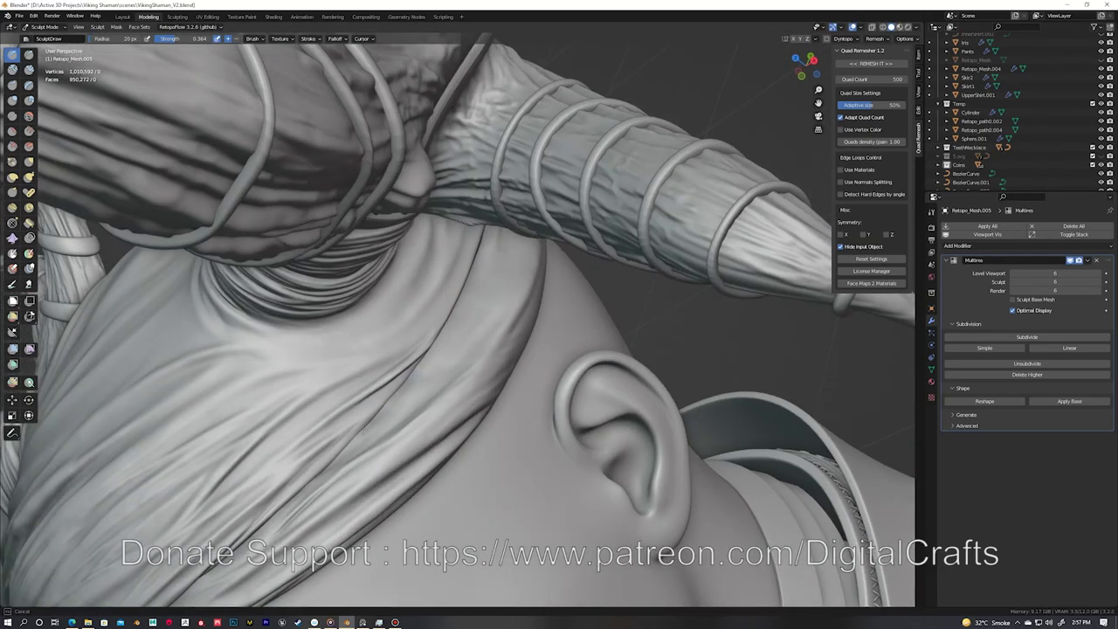
middle_drag(471, 315, 349, 410)
mouse_move(436, 306)
middle_down()
mouse_move(412, 308)
mouse_move(487, 254)
mouse_move(397, 396)
middle_up()
mouse_move(449, 320)
middle_down()
mouse_move(419, 332)
mouse_move(403, 307)
mouse_move(411, 288)
middle_up()
mouse_move(475, 255)
middle_down()
mouse_move(410, 361)
mouse_move(466, 270)
mouse_move(463, 309)
mouse_move(534, 288)
mouse_move(407, 324)
mouse_move(421, 310)
mouse_move(412, 242)
mouse_move(428, 317)
middle_up()
Step: Save the file and leave cloth wrap sculpting
key(ctrl+s)
key(g)
key(f)
key(ctrl+Tab)
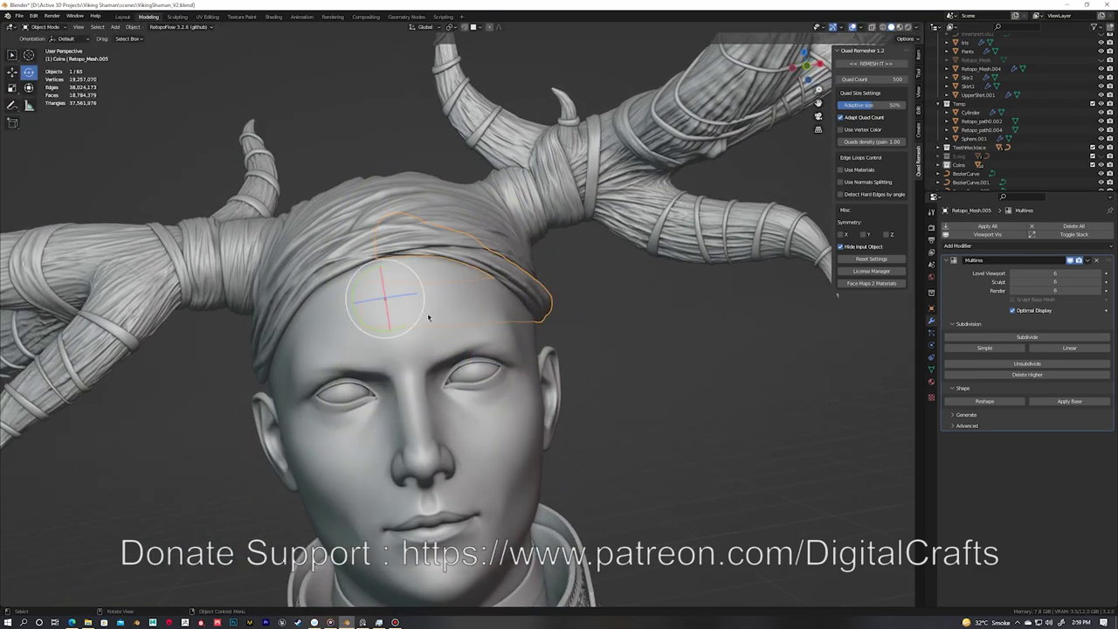
Step: Select the cloth wrap with the head, isolate them in Local View, and save
shift+click(366, 275)
key(KP_Divide)
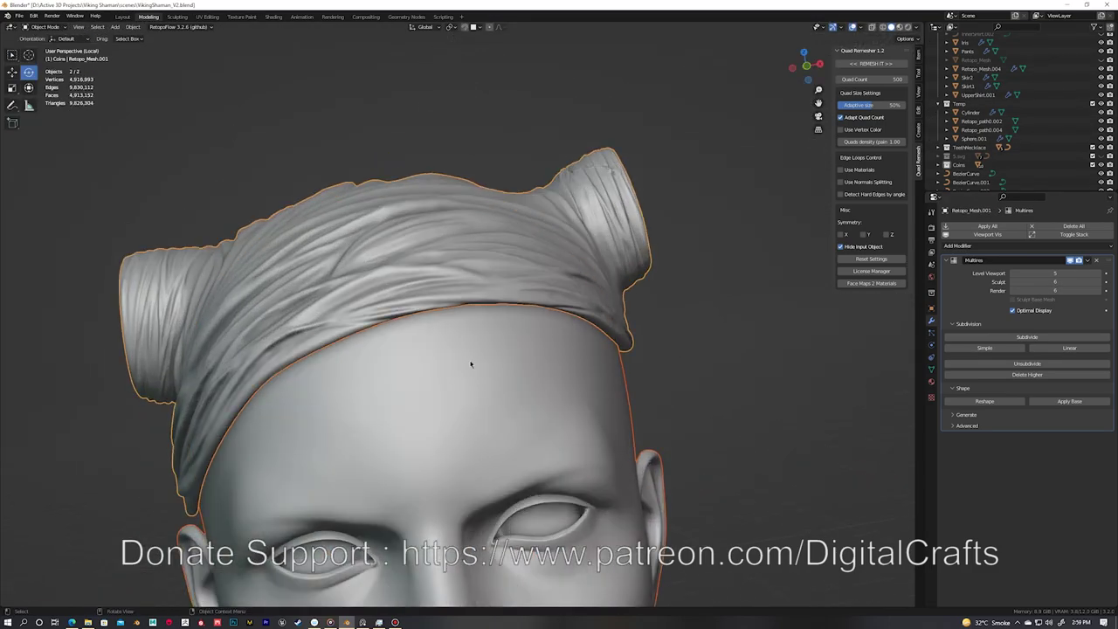
key(Return)
mouse_move(463, 262)
middle_down()
mouse_move(524, 271)
mouse_move(464, 259)
middle_up()
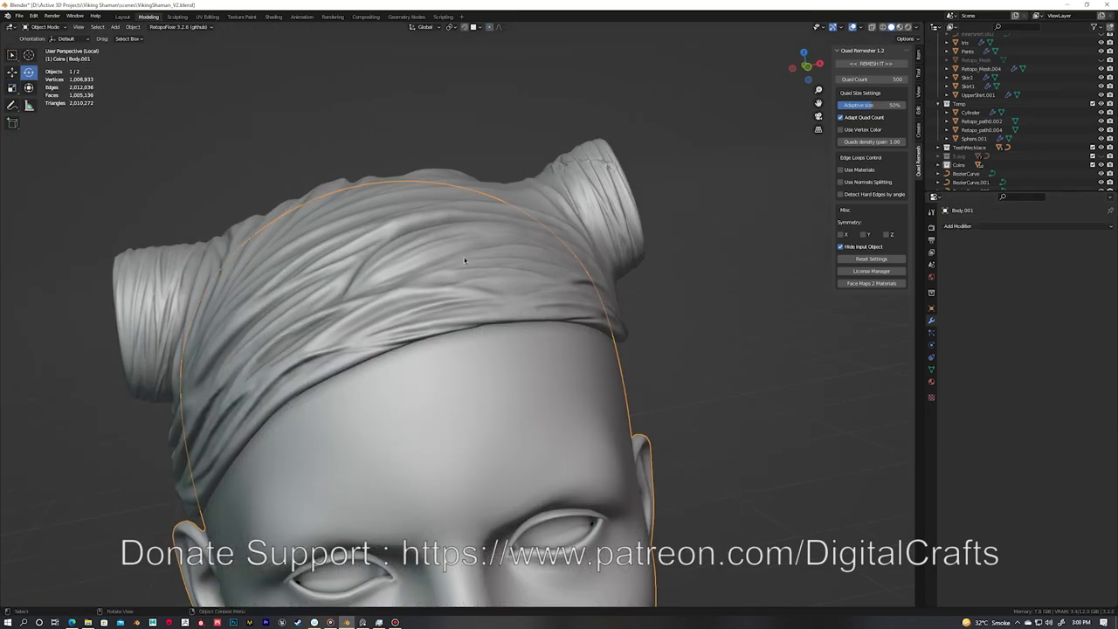
key(ctrl+s)
Step: Start RetopoFlow on a new target mesh and begin drawing quads along the forehead band
click(175, 27)
click(174, 53)
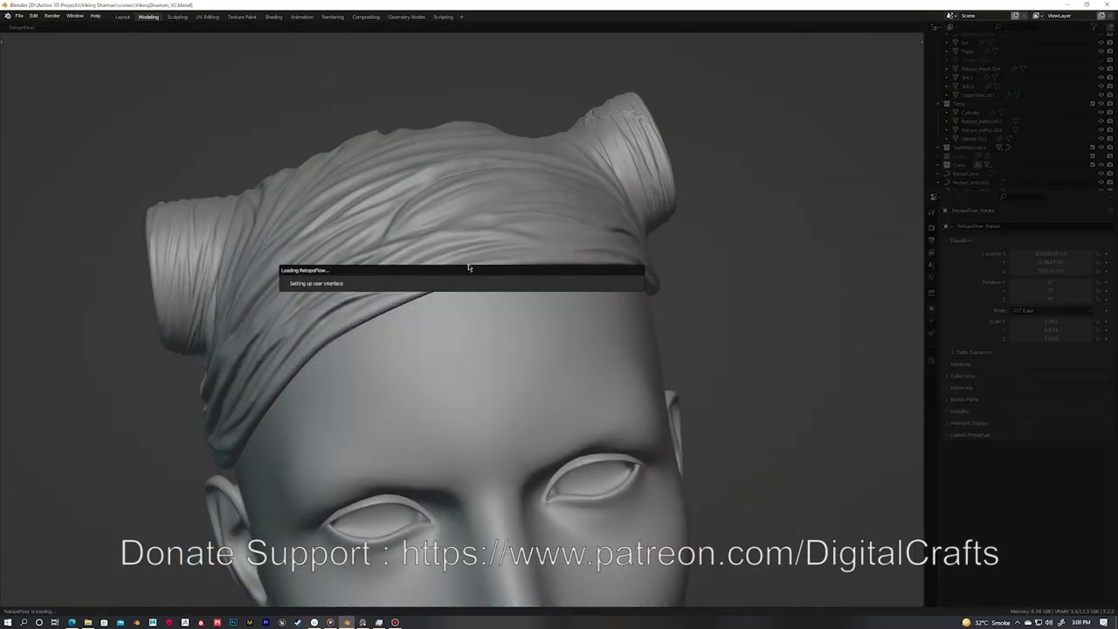
mouse_move(469, 267)
middle_down()
mouse_move(609, 220)
mouse_move(339, 313)
middle_up()
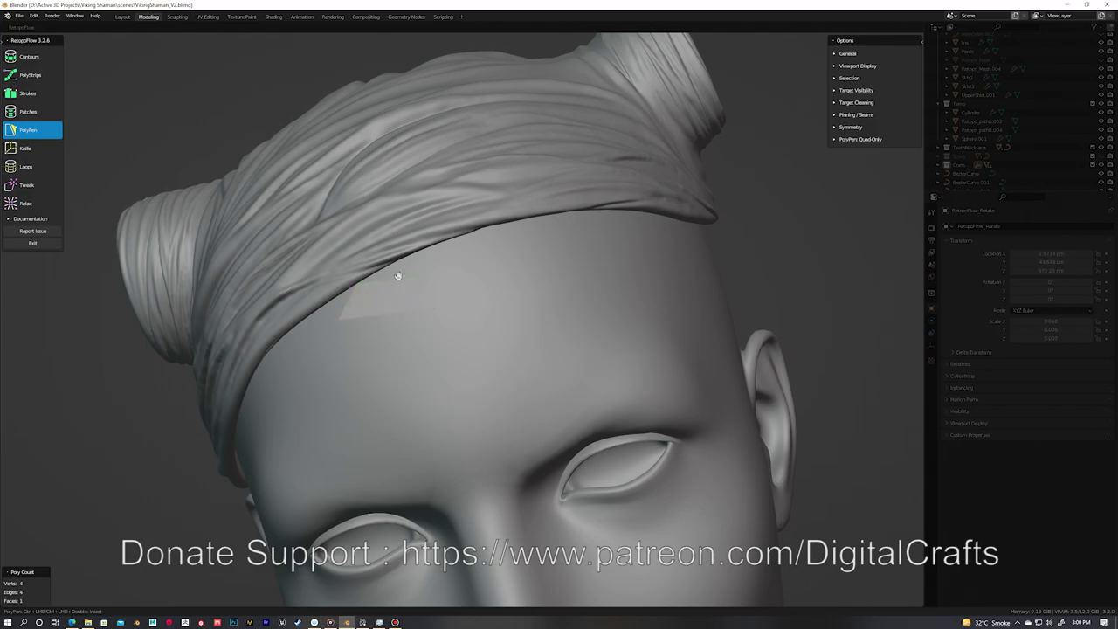
mouse_move(432, 277)
middle_down()
mouse_move(337, 349)
mouse_move(393, 339)
middle_up()
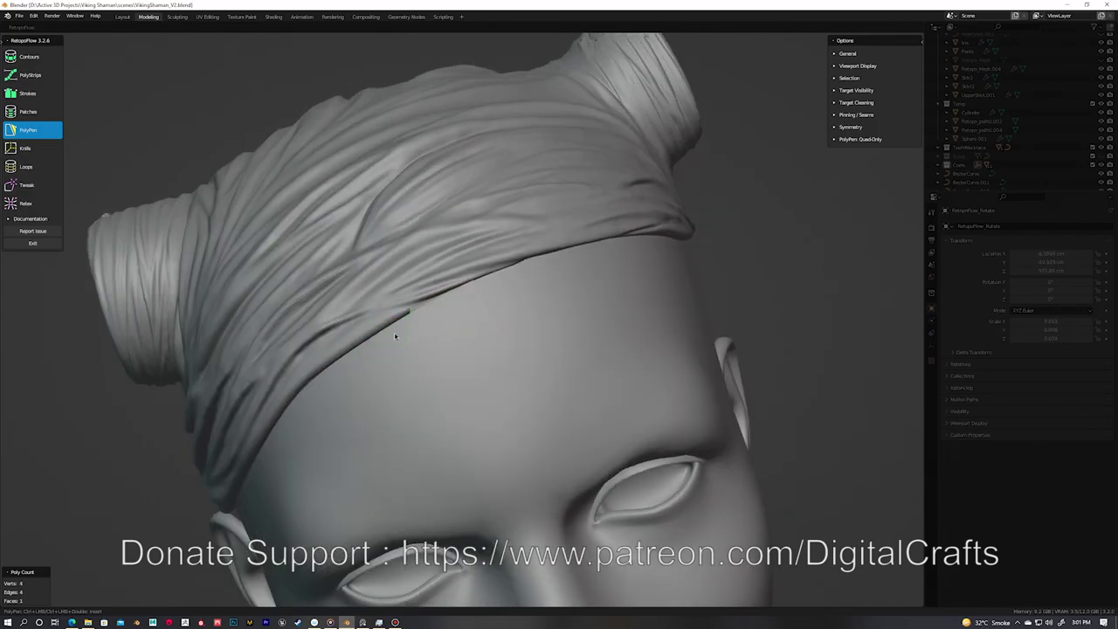
mouse_move(324, 365)
middle_down()
mouse_move(439, 387)
mouse_move(380, 355)
middle_up()
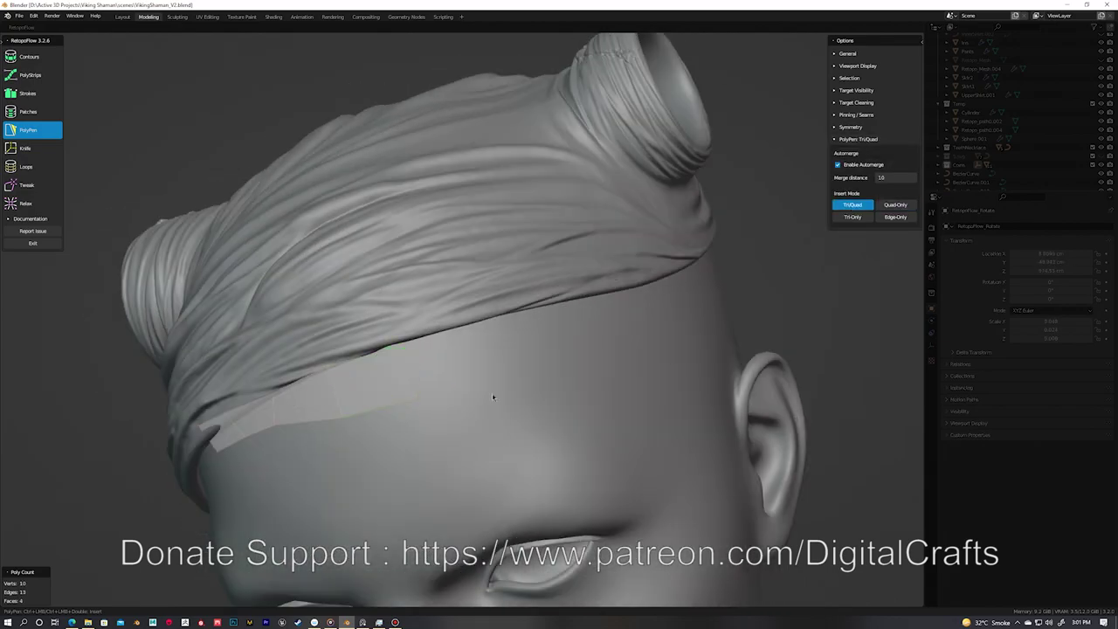
middle_drag(594, 367, 474, 324)
Step: Extend the PolyPen strip with more quads around the head under the cloth wrap
ctrl+click(524, 354)
mouse_move(524, 354)
middle_down()
mouse_move(559, 288)
mouse_move(531, 351)
mouse_move(460, 361)
middle_up()
ctrl+click(559, 288)
mouse_move(575, 310)
middle_down()
mouse_move(533, 354)
mouse_move(572, 349)
mouse_move(522, 372)
middle_up()
ctrl+click(533, 354)
ctrl+click(571, 350)
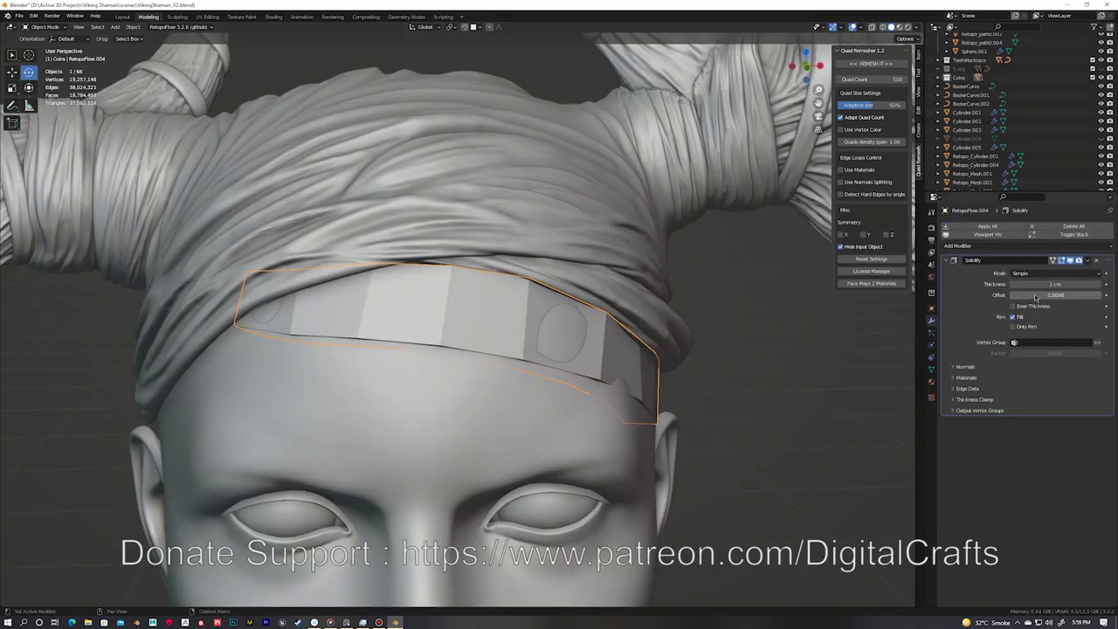
Step: Give the strip a 0.2 cm Solidify thickness, relax its edge loops, and exit edit mode
drag(1036, 297, 1013, 288)
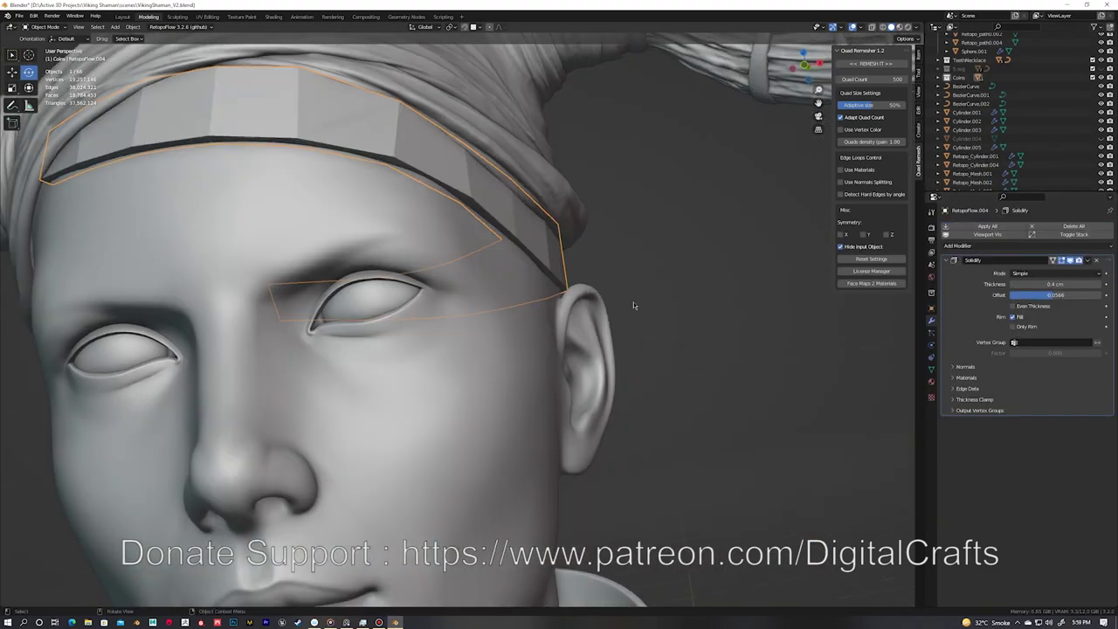
right_click(425, 205)
click(542, 288)
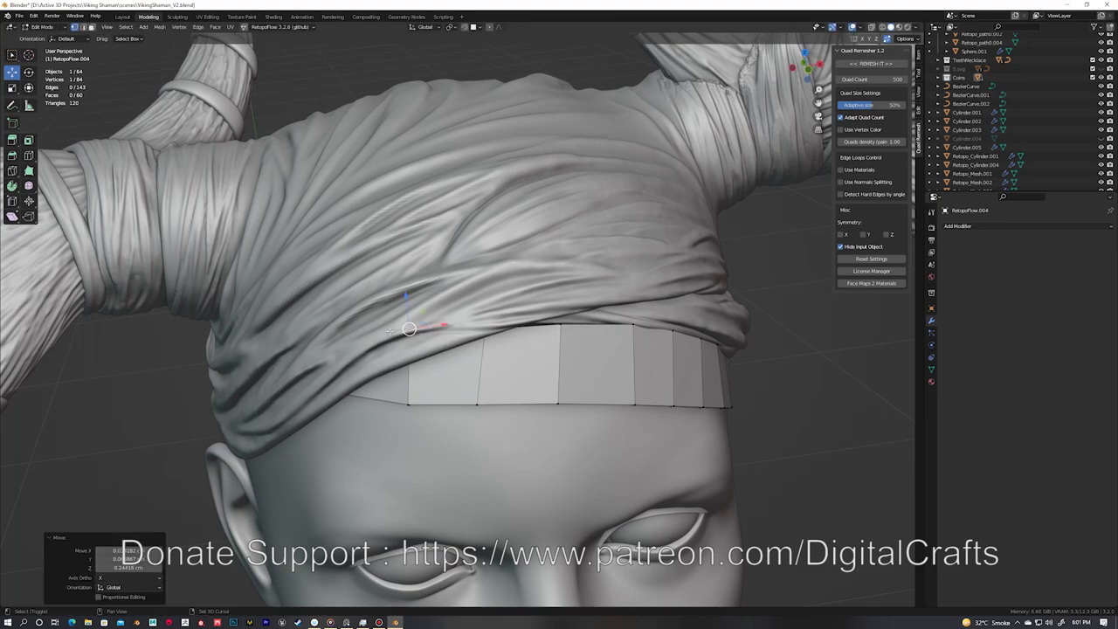
key(shift+z)
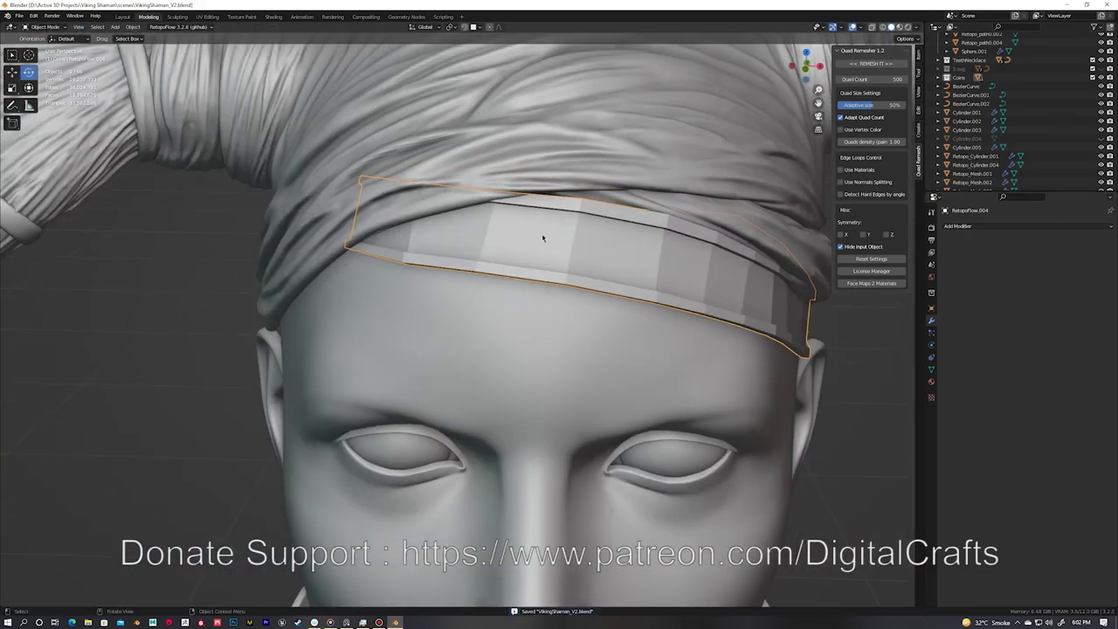
key(Tab)
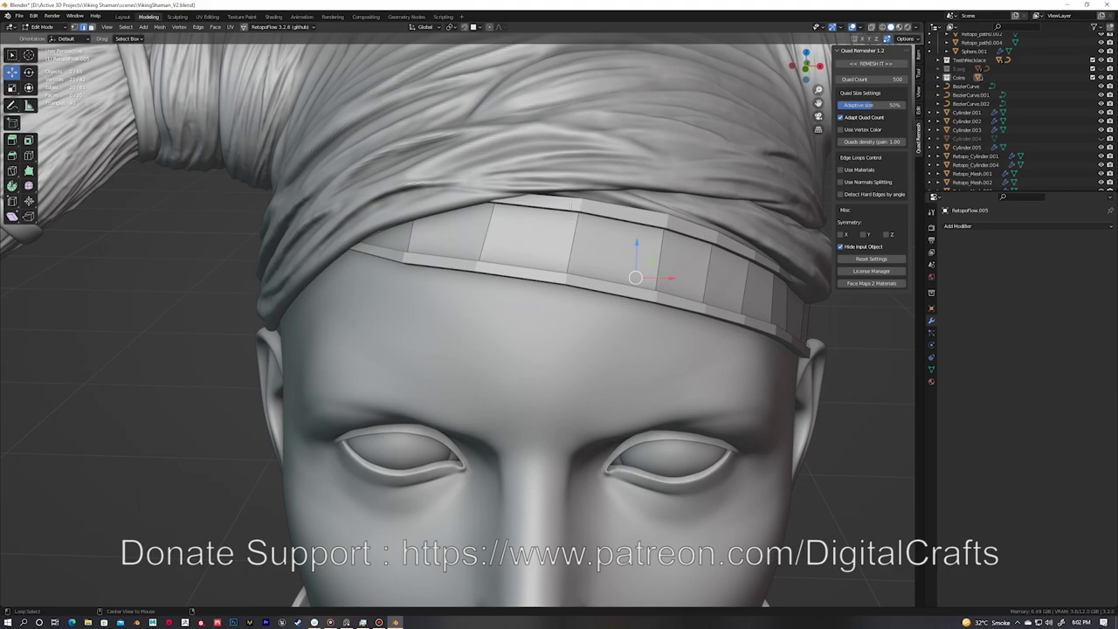
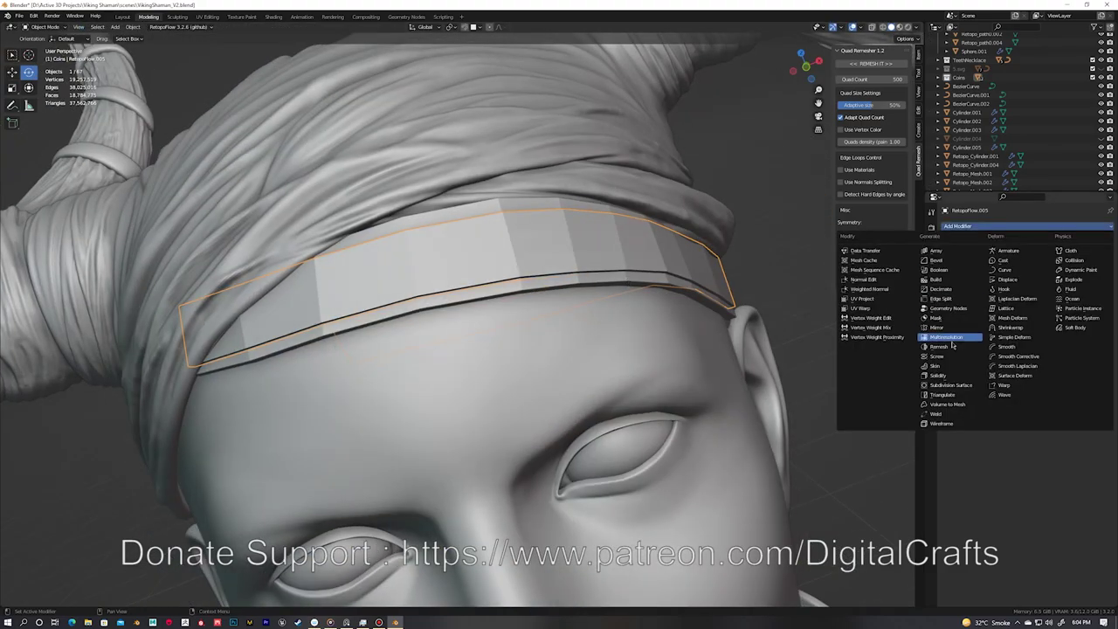
Step: Isolate the forehead band and give it a Multires modifier subdivided to level 2
key(Escape)
click(957, 225)
click(913, 232)
mouse_move(621, 242)
middle_down()
mouse_move(587, 324)
mouse_move(545, 277)
mouse_move(628, 377)
middle_up()
key(ctrl+z)
key(KP_Divide)
scroll(628, 377, up, 5)
key(Tab)
mouse_move(480, 249)
middle_down()
mouse_move(474, 312)
mouse_move(527, 248)
middle_up()
click(958, 226)
click(891, 265)
click(1026, 336)
click(1026, 336)
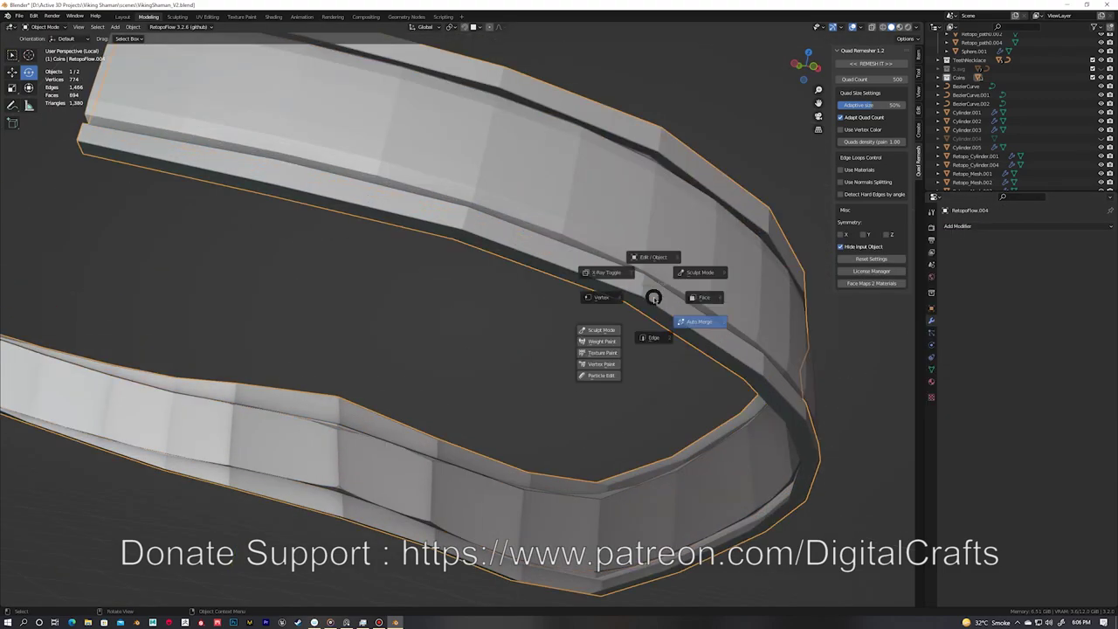
Step: Edge-slide one loop on the strap and dissolve another edge loop
key(g)
key(g)
click(712, 346)
middle_drag(712, 347, 524, 262)
key(ctrl+x)
key(Tab)
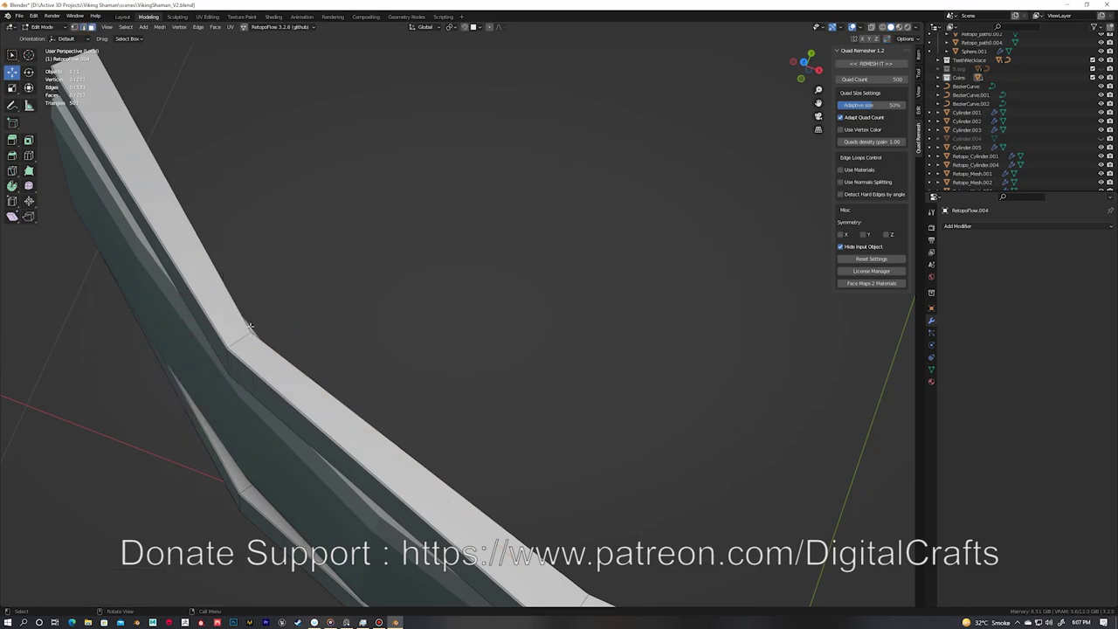
mouse_move(249, 327)
middle_down()
mouse_move(195, 331)
mouse_move(559, 307)
middle_up()
key(Tab)
Step: Slide another edge loop on the strap into a better position
click(958, 225)
mouse_move(945, 345)
middle_down()
mouse_move(502, 332)
mouse_move(552, 284)
middle_up()
key(Tab)
key(g)
key(g)
click(524, 319)
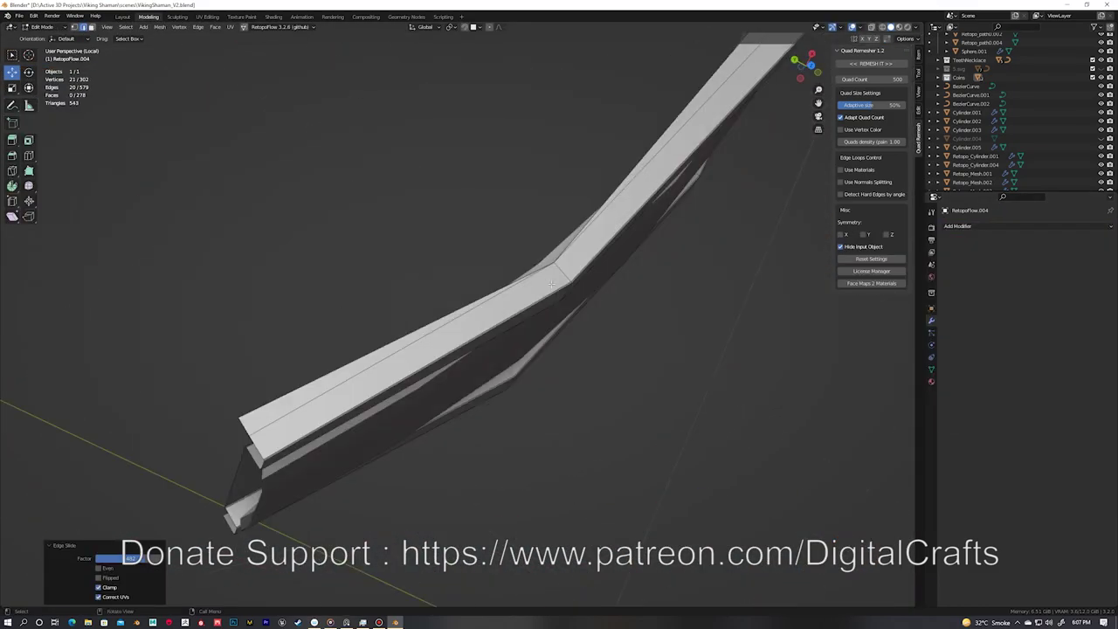
mouse_move(475, 324)
middle_down()
mouse_move(524, 299)
mouse_move(512, 341)
middle_up()
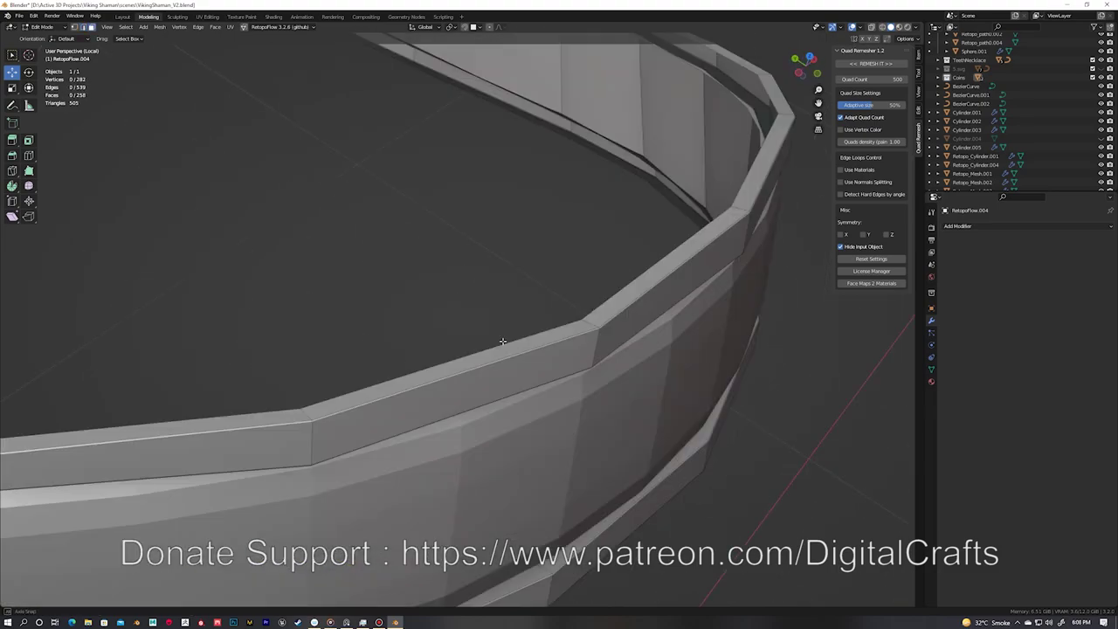
key(Tab)
Step: Add a level-1 Subdivision to the strap and compare it with the unsubdivided shape
click(958, 225)
click(1009, 338)
key(ctrl+z)
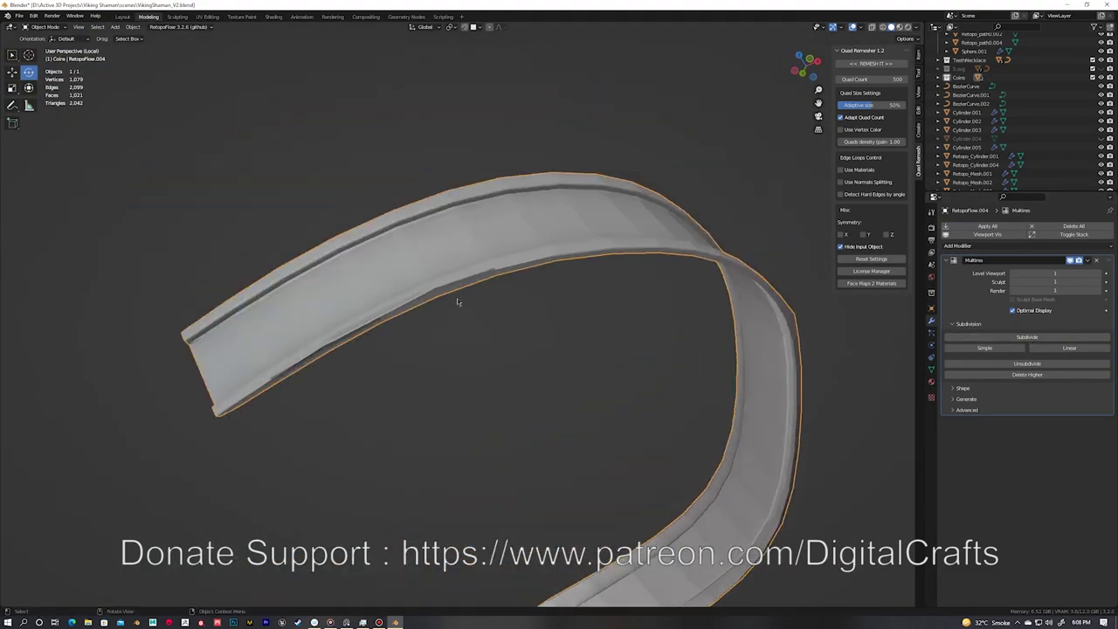
mouse_move(457, 297)
middle_down()
mouse_move(491, 233)
mouse_move(594, 253)
middle_up()
key(ctrl+z)
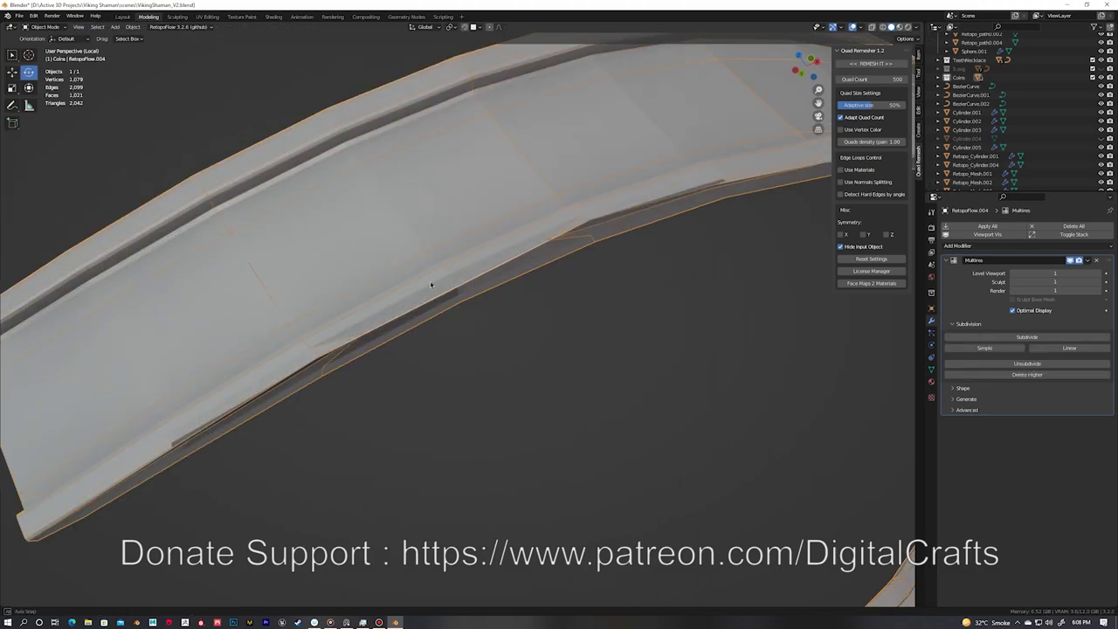
key(ctrl+1)
middle_drag(591, 325, 566, 282)
key(ctrl+z)
Step: Frame the whole head and raise the forehead band's Multires subdivision to level 5
key(z)
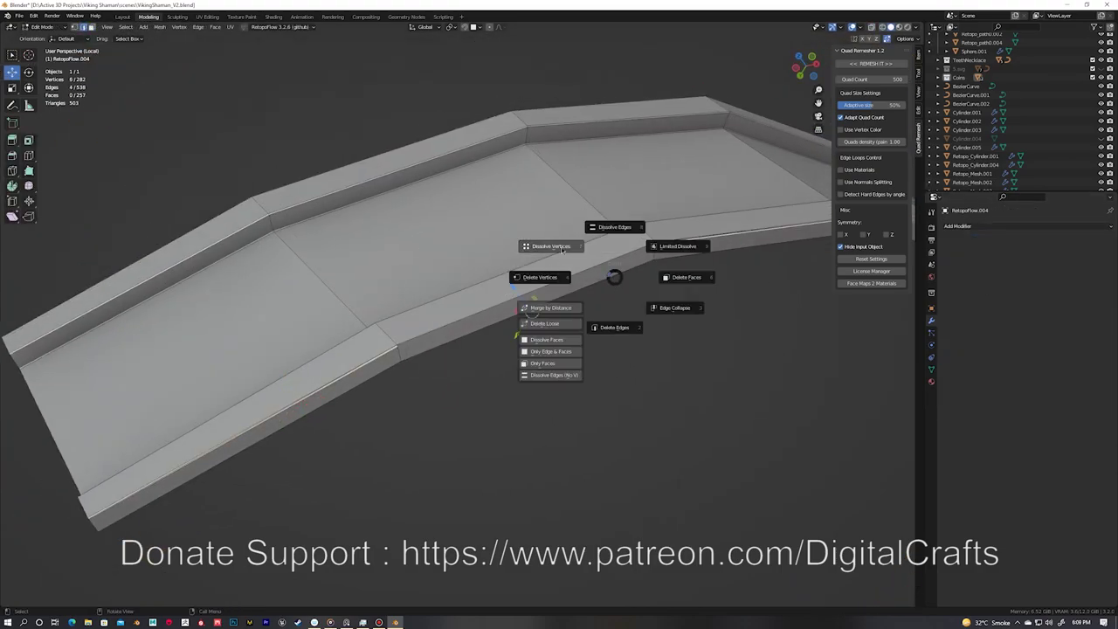
click(533, 251)
key(ctrl+z)
middle_drag(533, 250, 499, 344)
key(z)
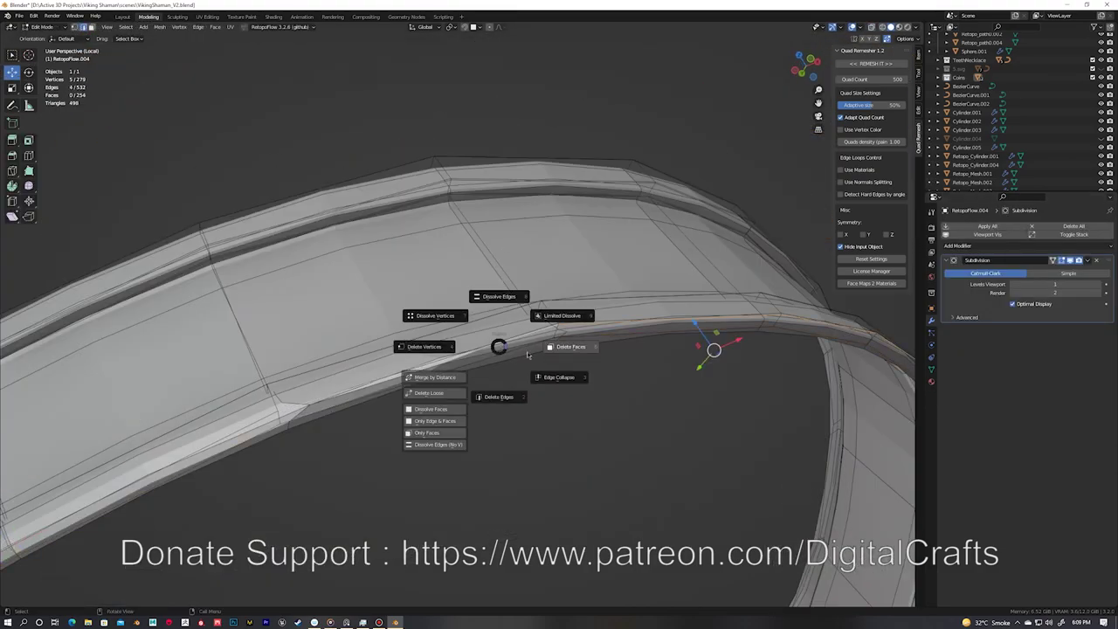
key(ctrl+z)
key(ctrl+shift+z)
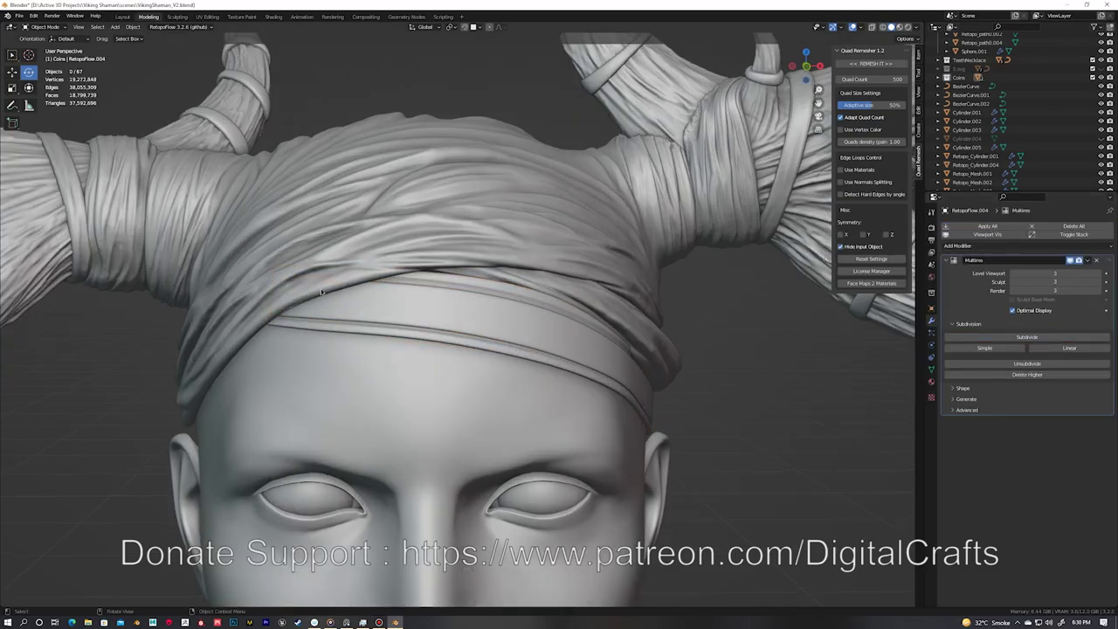
scroll(533, 385, up, 4)
key(z)
mouse_move(399, 324)
middle_down()
mouse_move(721, 244)
mouse_move(612, 245)
middle_up()
scroll(721, 243, up, 3)
Step: Switch the band to Sculpt Mode and set the brush radius to 26 px
key(ctrl+Tab)
click(667, 227)
mouse_move(512, 254)
middle_down()
mouse_move(370, 425)
mouse_move(410, 424)
middle_up()
middle_drag(629, 181, 561, 260)
click(602, 182)
mouse_move(603, 182)
middle_down()
mouse_move(534, 331)
mouse_move(541, 410)
mouse_move(507, 375)
middle_up()
Step: Load SW_RocksandCracks_29.png from the Rock alphas folder as the Draw brush texture, test-stamp it, then undo
click(931, 212)
scroll(1028, 440, down, 5)
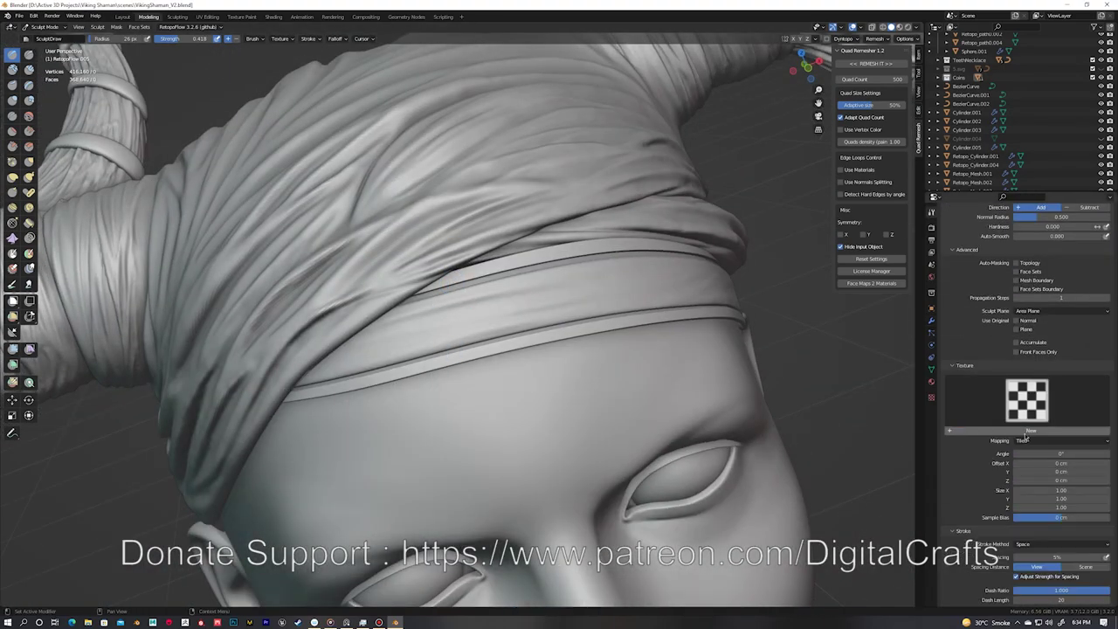
click(959, 434)
click(1076, 379)
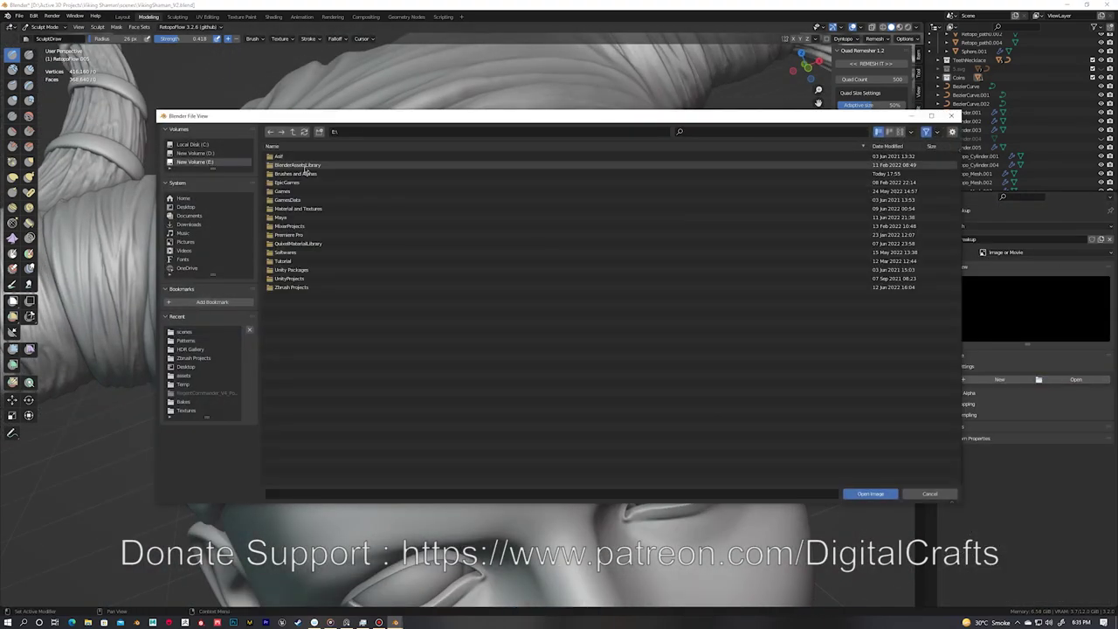
double_click(827, 178)
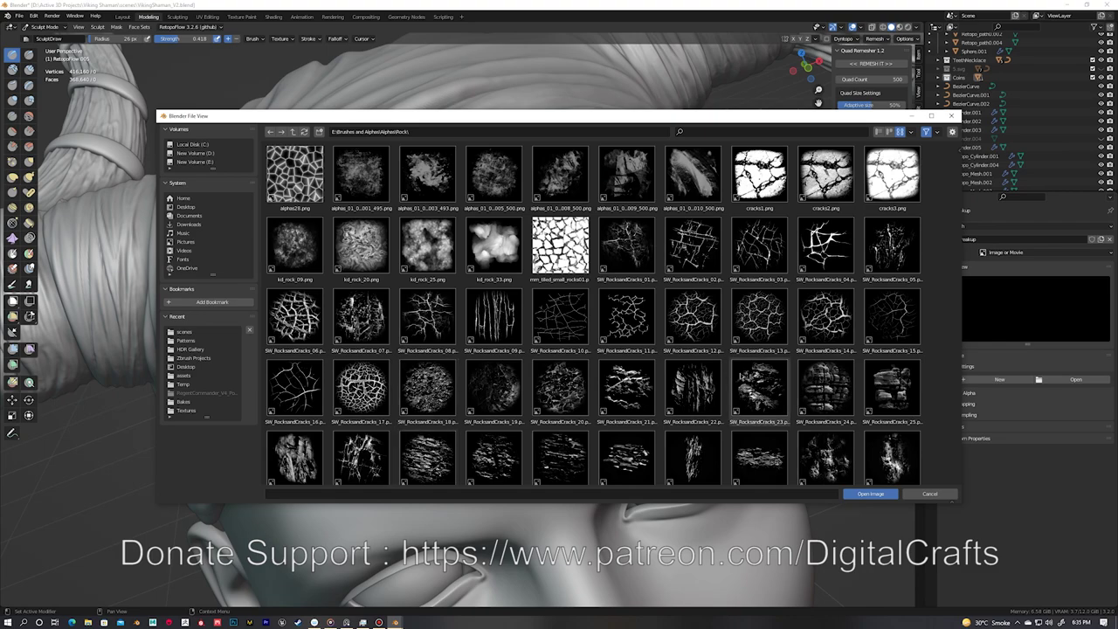
scroll(727, 373, down, 3)
double_click(494, 389)
drag(594, 330, 425, 330)
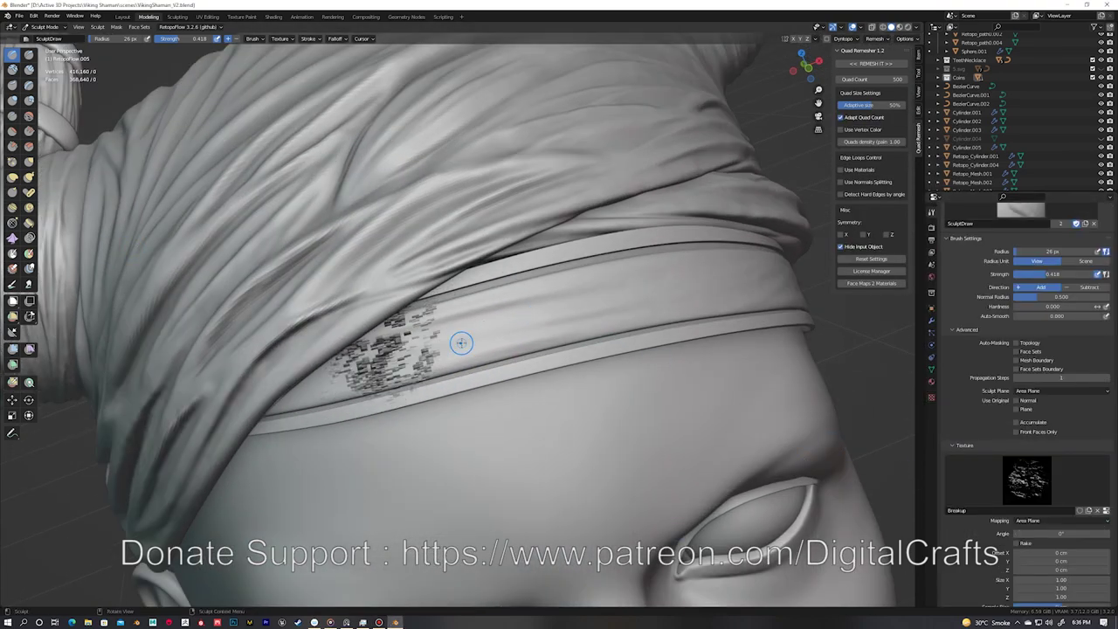
key(ctrl+z)
click(336, 39)
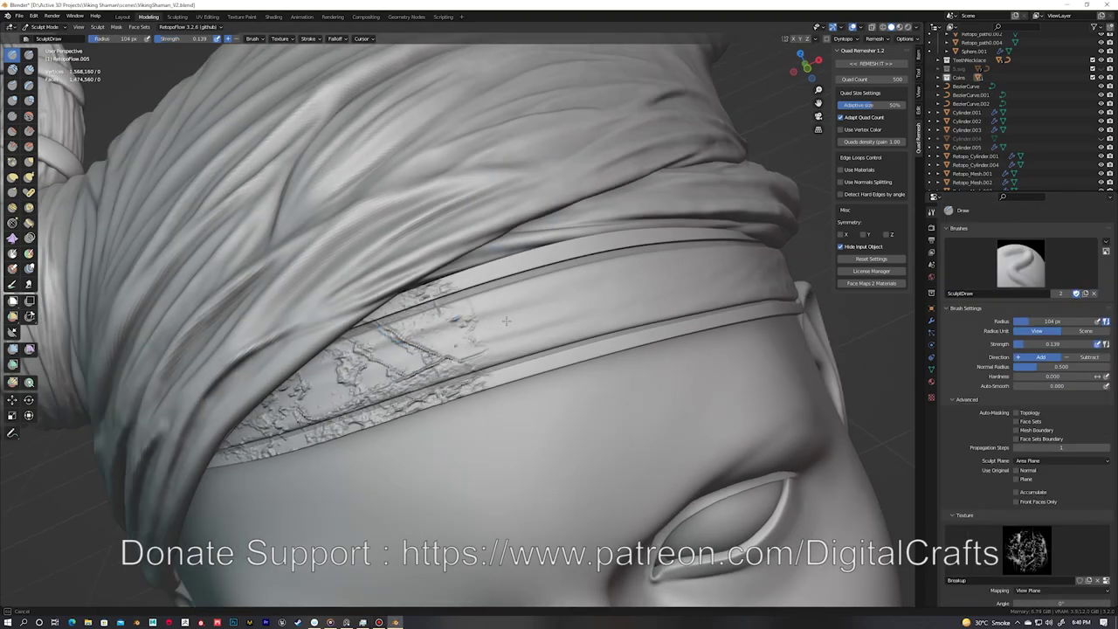
Step: Stroke rock-crack detail along the strap and headband, lowering brush strength to 0.182
mouse_move(506, 321)
middle_down()
mouse_move(412, 322)
mouse_move(1080, 536)
middle_up()
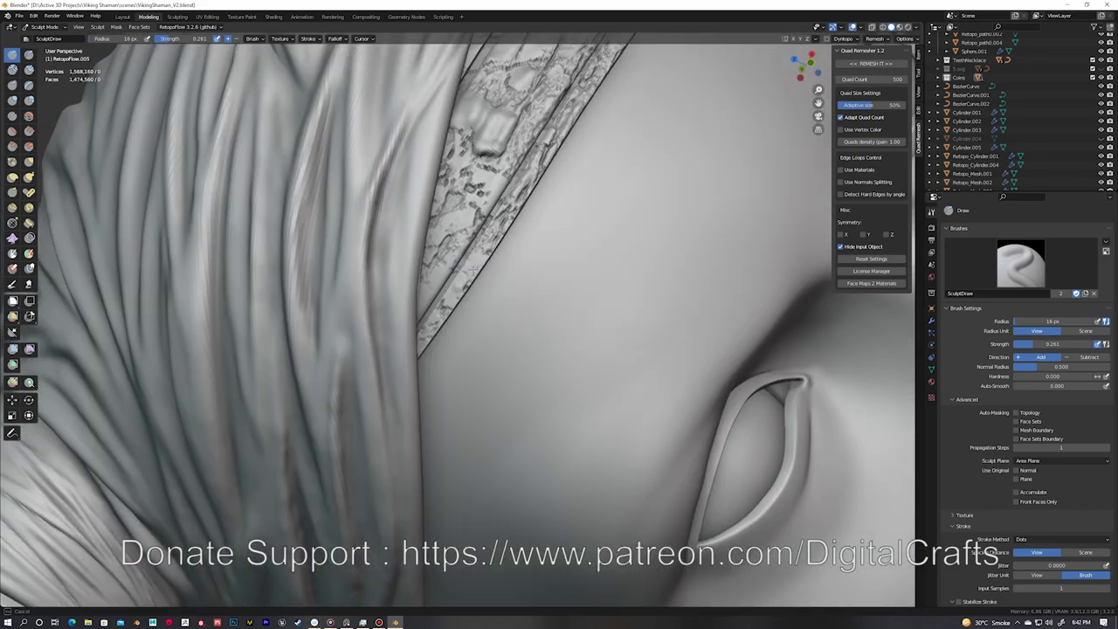
mouse_move(458, 297)
middle_down()
mouse_move(471, 332)
mouse_move(374, 383)
middle_up()
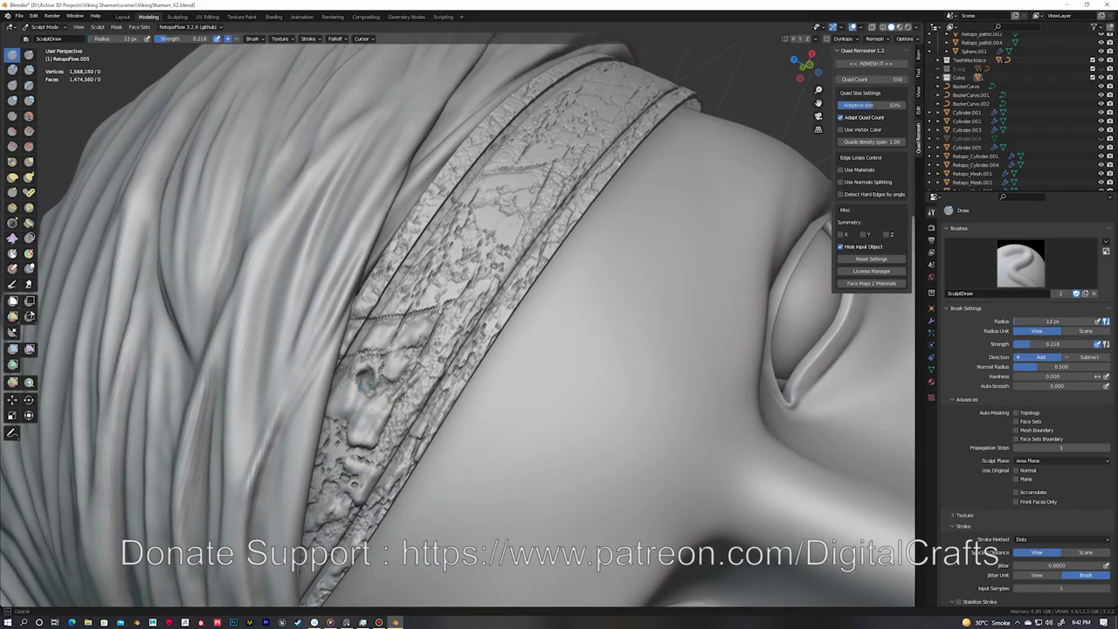
middle_drag(430, 370, 384, 385)
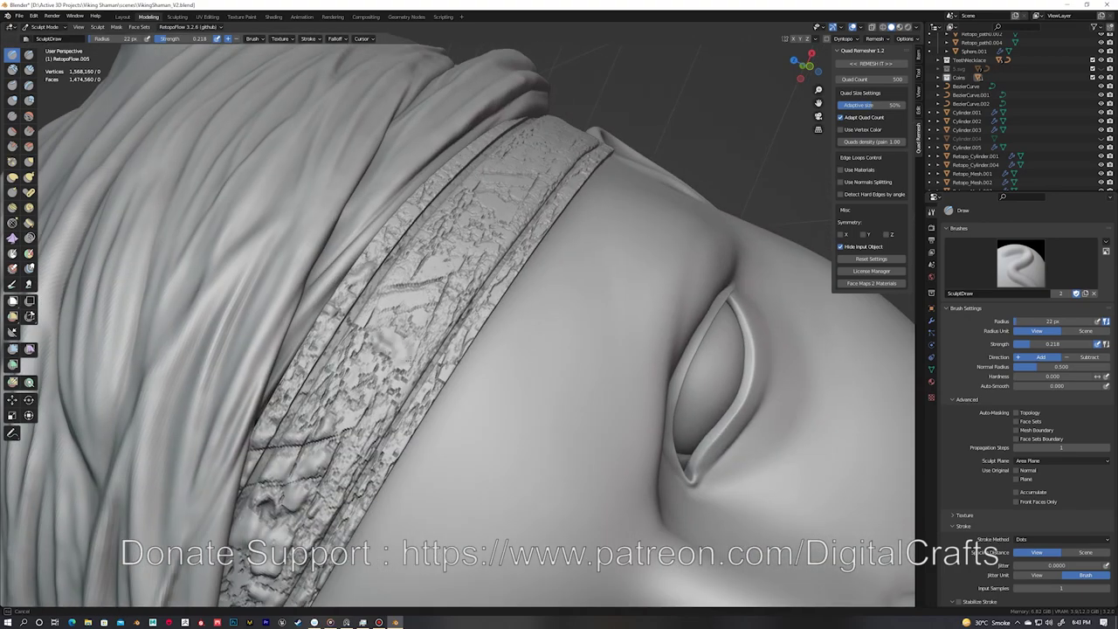
mouse_move(384, 384)
middle_down()
mouse_move(358, 367)
mouse_move(407, 274)
middle_up()
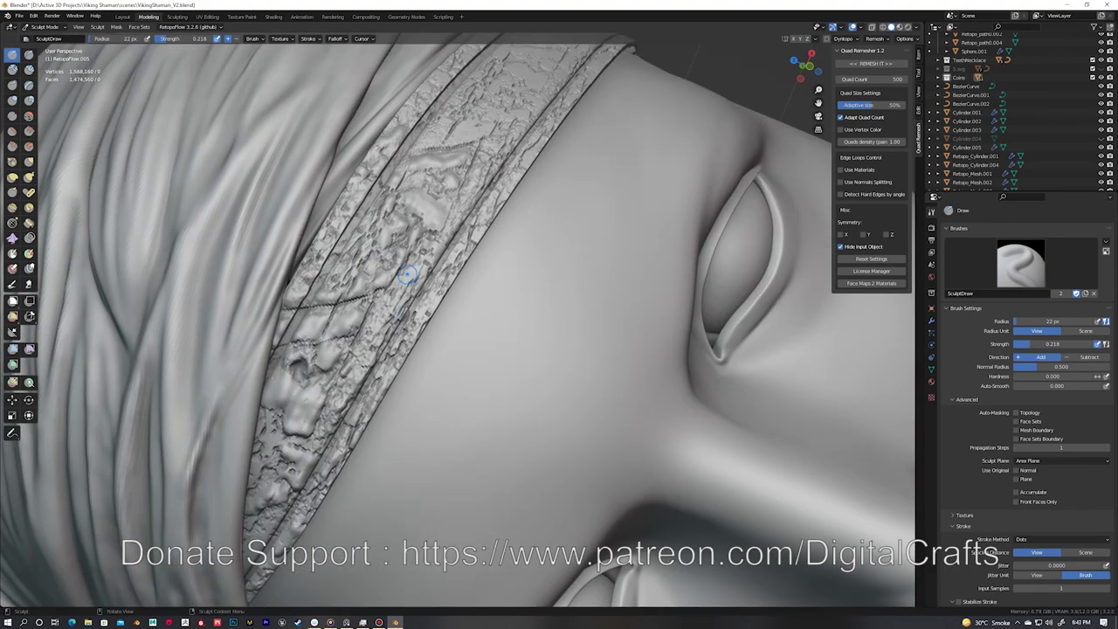
mouse_move(382, 373)
middle_down()
mouse_move(477, 265)
mouse_move(395, 394)
middle_up()
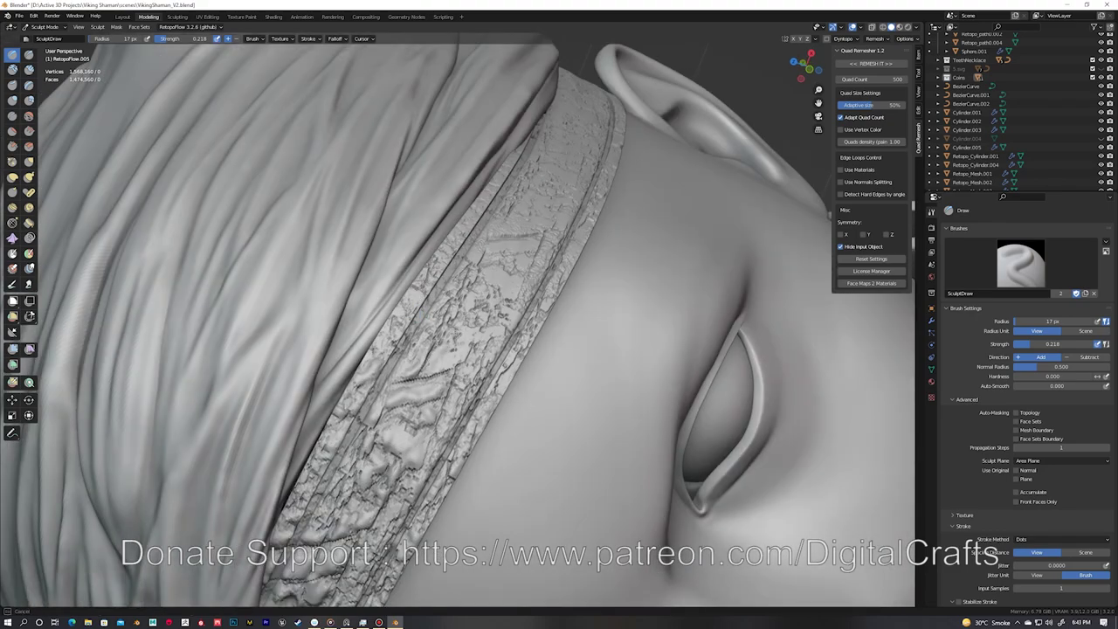
middle_drag(483, 311, 454, 349)
mouse_move(401, 454)
middle_down()
mouse_move(384, 406)
mouse_move(437, 349)
middle_up()
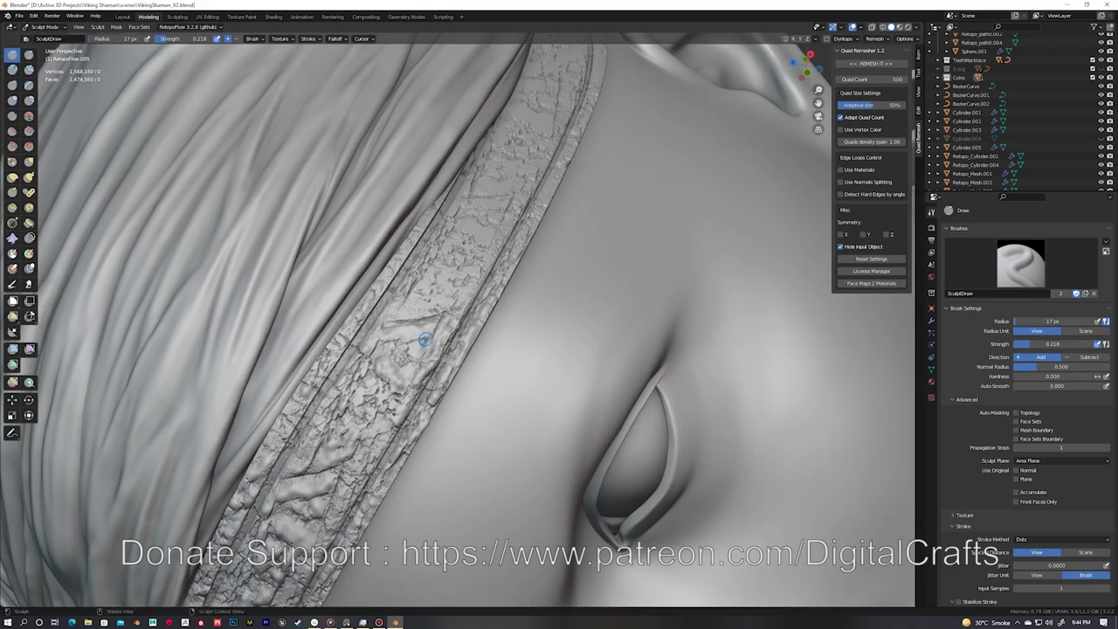
middle_drag(417, 302, 454, 262)
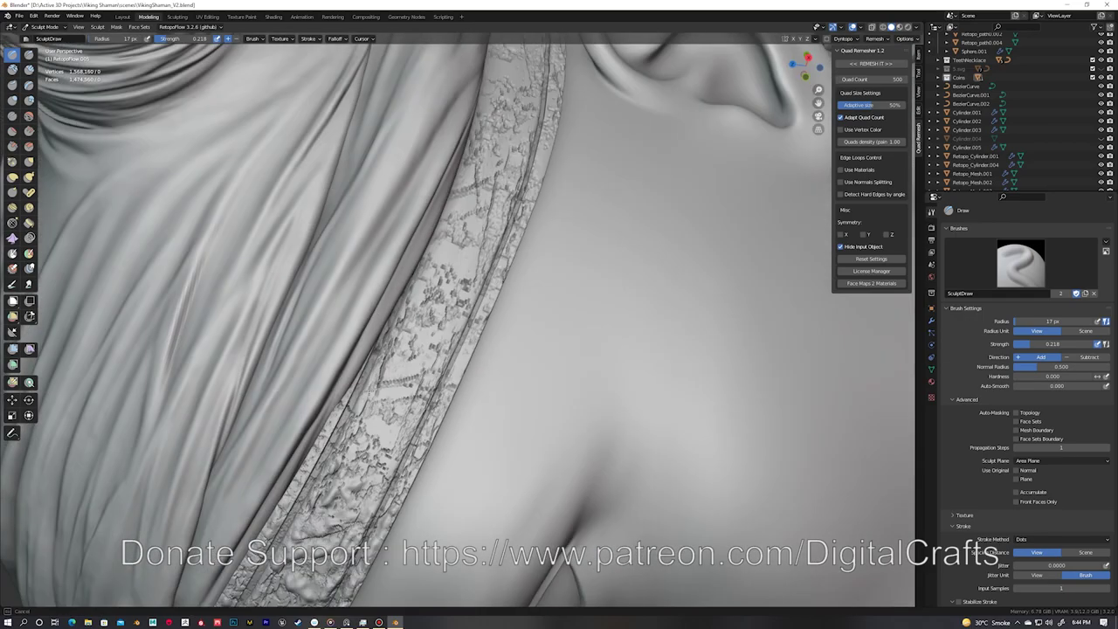
middle_drag(413, 300, 373, 359)
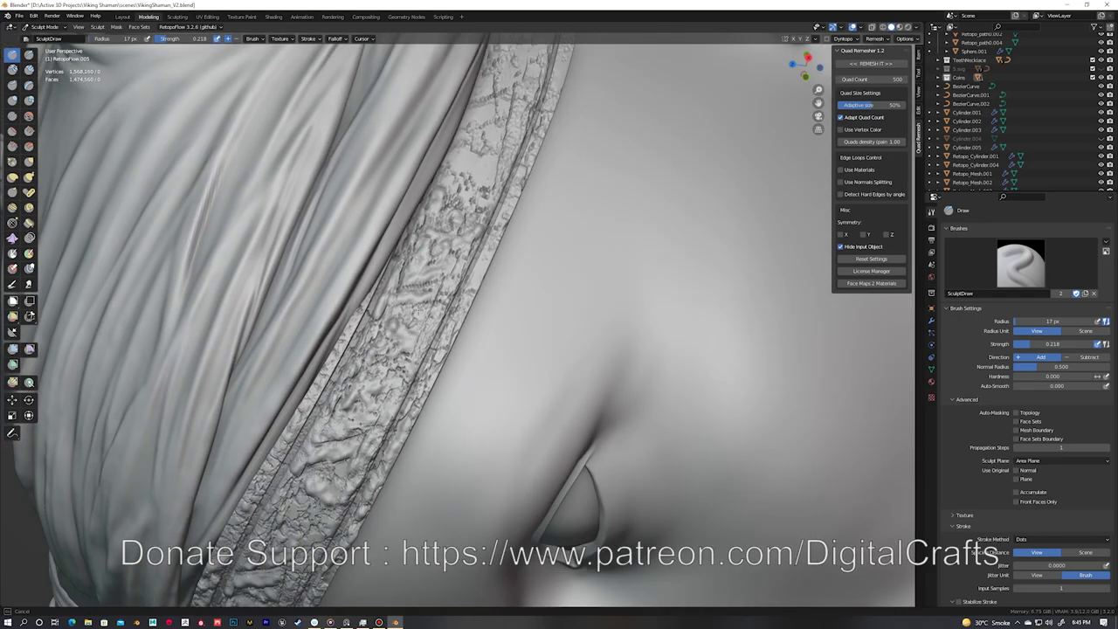
middle_drag(422, 308, 455, 315)
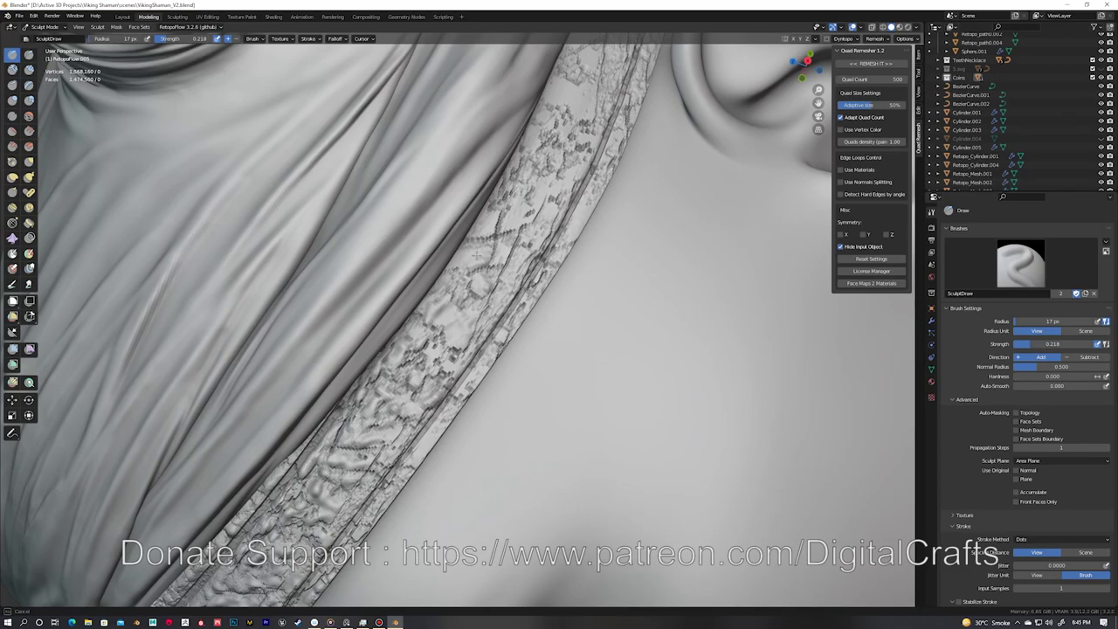
mouse_move(477, 255)
middle_down()
mouse_move(436, 334)
mouse_move(478, 319)
mouse_move(471, 367)
middle_up()
click(453, 337)
mouse_move(509, 247)
middle_down()
mouse_move(444, 270)
mouse_move(425, 422)
mouse_move(413, 315)
mouse_move(437, 288)
mouse_move(460, 326)
mouse_move(376, 362)
middle_up()
Step: Switch to Draw Sharp and carve thin scratch lines across the headband and strap
key(shift+x)
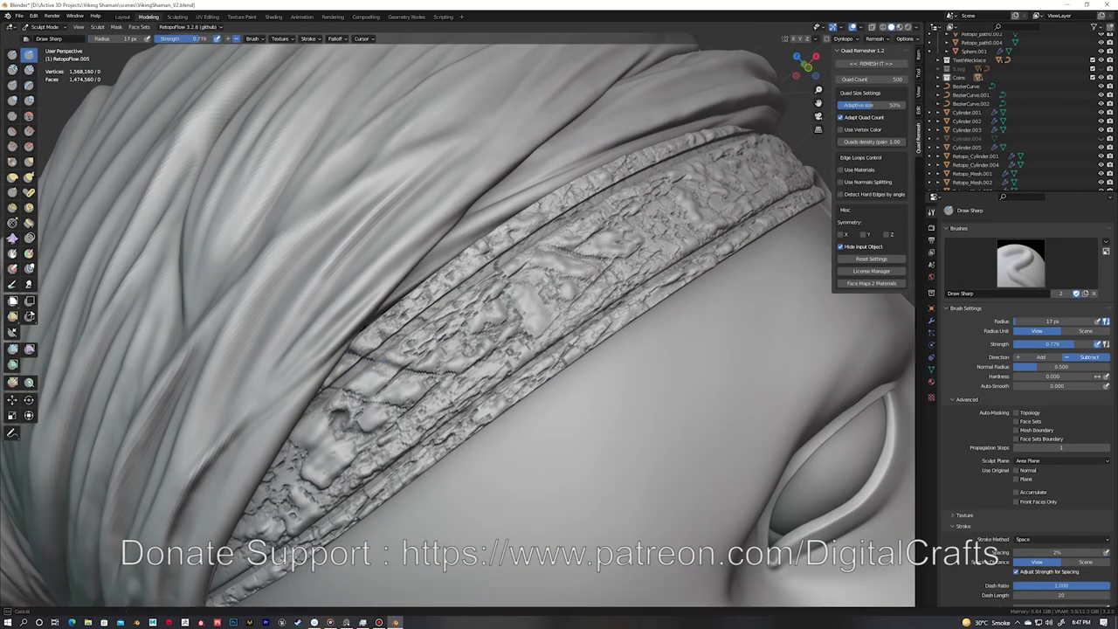
mouse_move(538, 406)
middle_down()
mouse_move(559, 385)
mouse_move(646, 358)
middle_up()
scroll(1058, 557, down, 3)
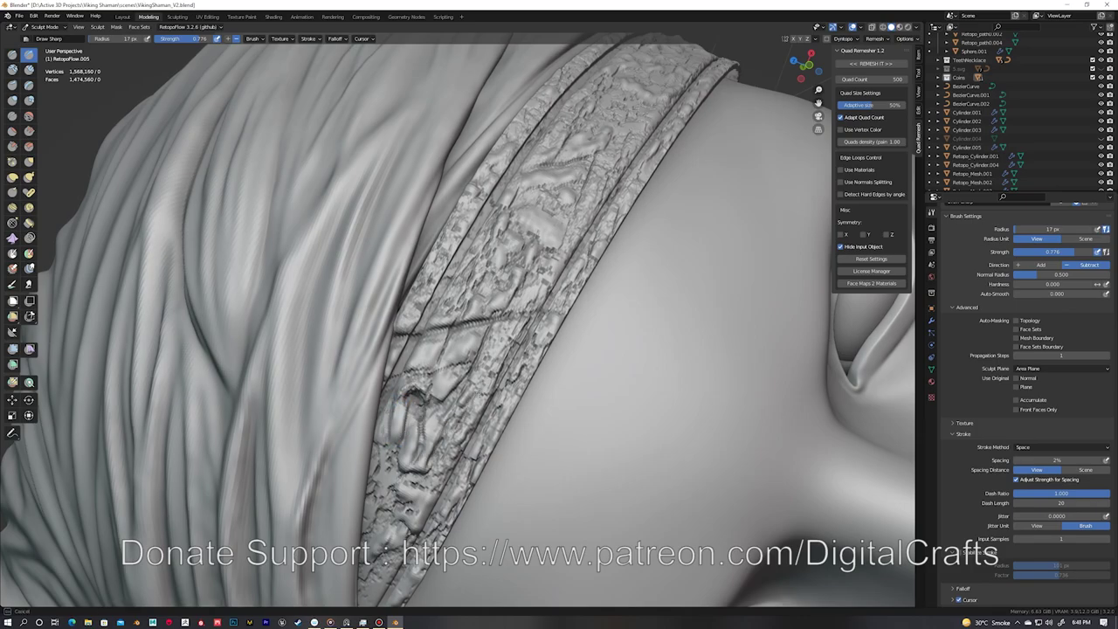
mouse_move(473, 399)
middle_down()
mouse_move(460, 411)
mouse_move(476, 406)
middle_up()
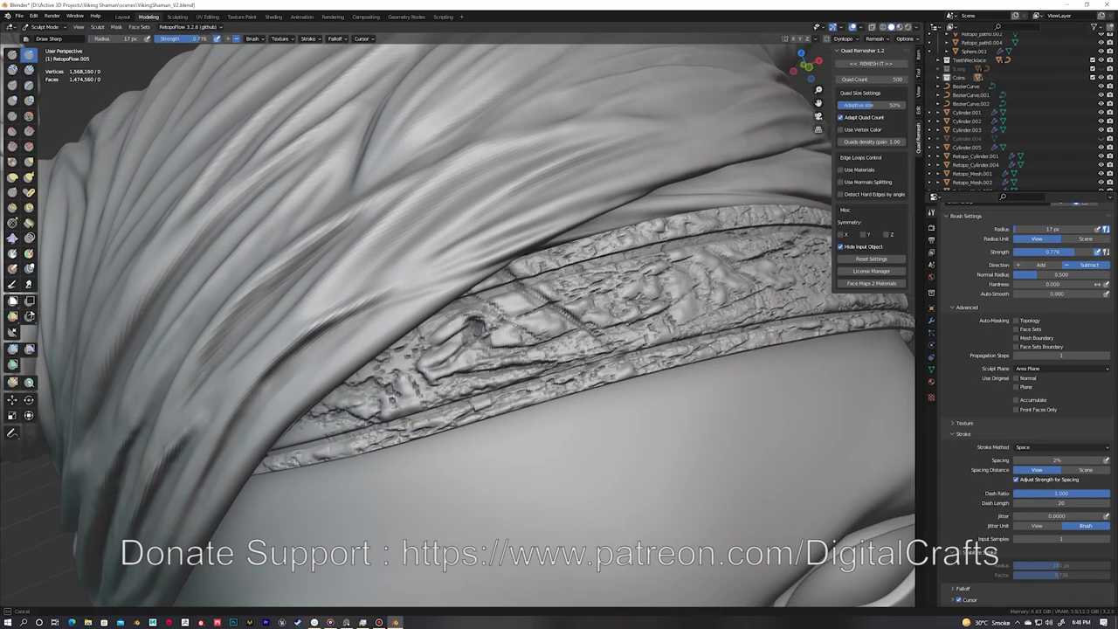
middle_drag(406, 374, 405, 455)
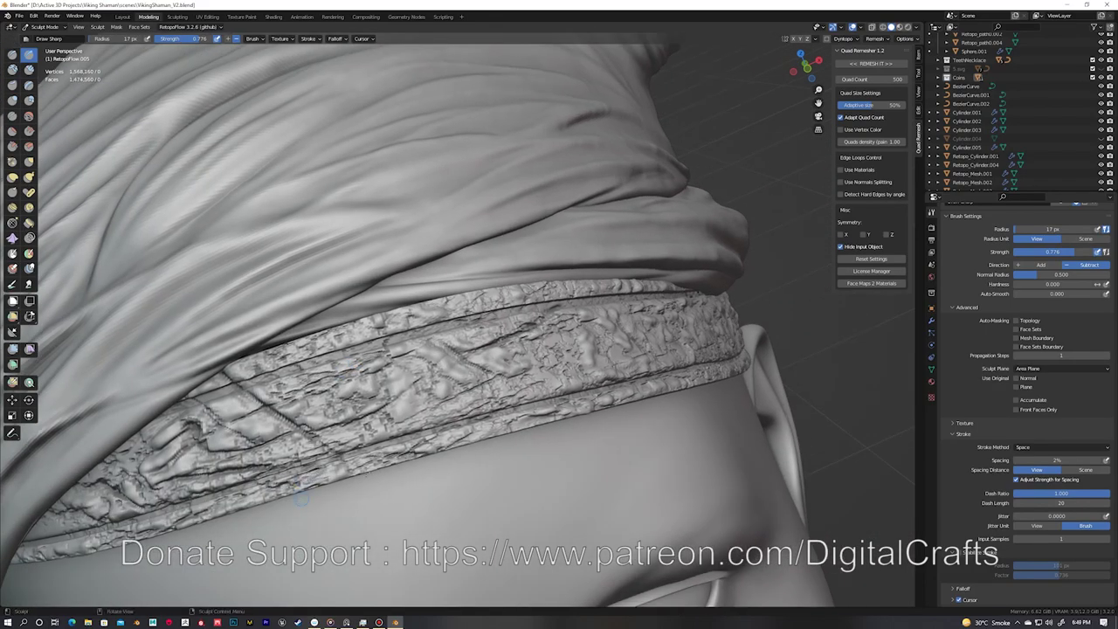
middle_drag(300, 498, 418, 339)
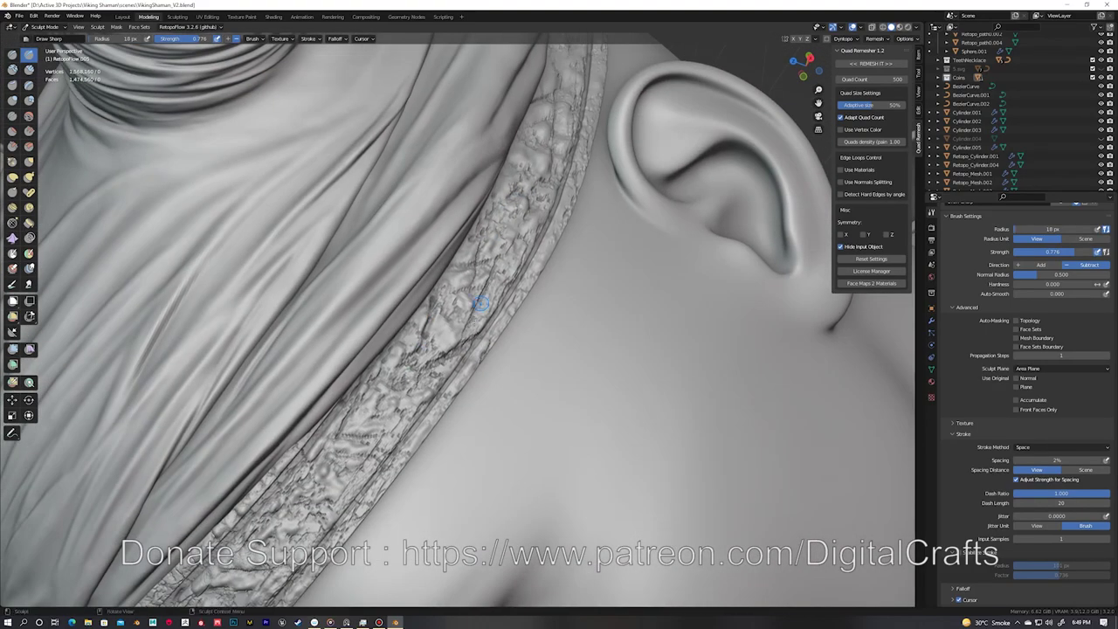
middle_drag(497, 239, 408, 262)
scroll(406, 275, up, 2)
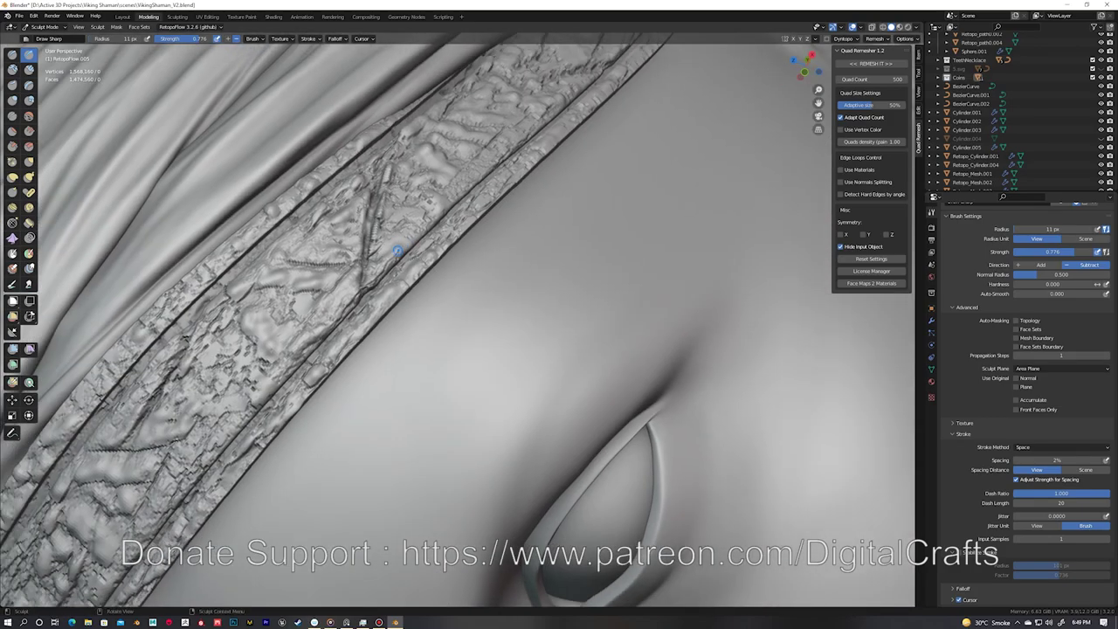
scroll(406, 274, up, 2)
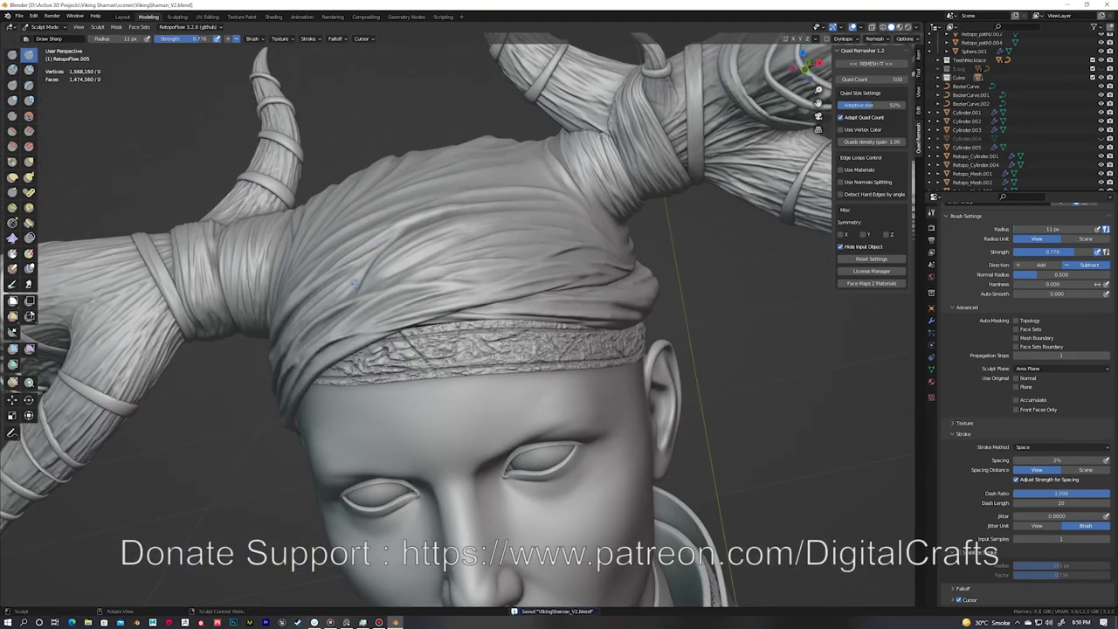
Step: Duplicate a strip of the strap's faces and isolate it as a separate piece
key(ctrl+x)
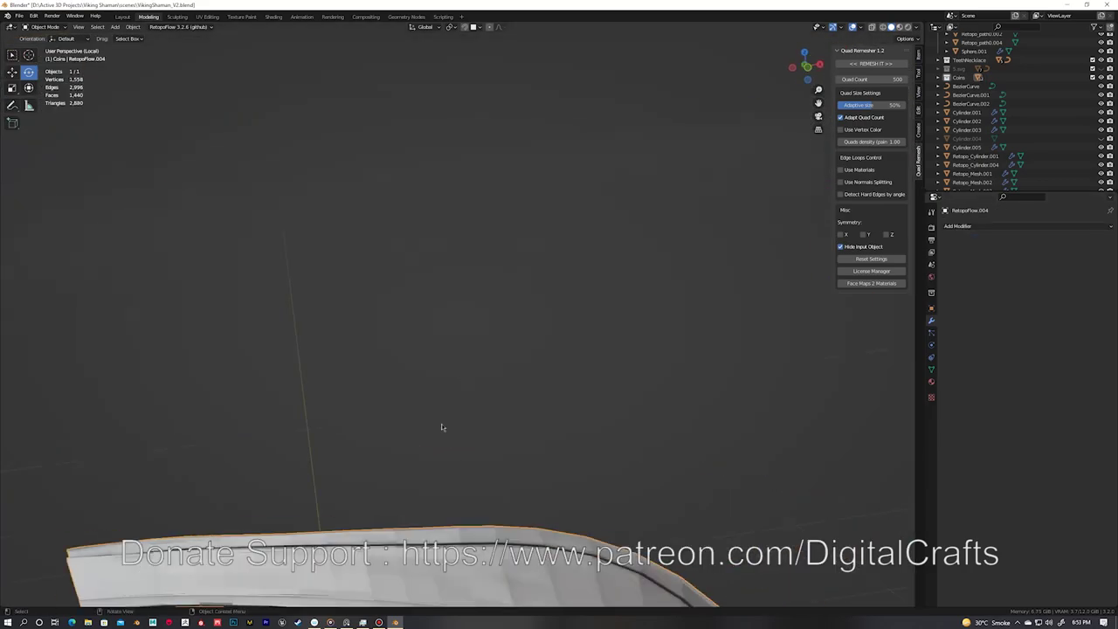
middle_drag(442, 427, 507, 230)
key(Tab)
middle_drag(444, 373, 487, 314)
key(shift+d)
right_click(456, 393)
scroll(457, 393, down, 5)
scroll(457, 393, down, 5)
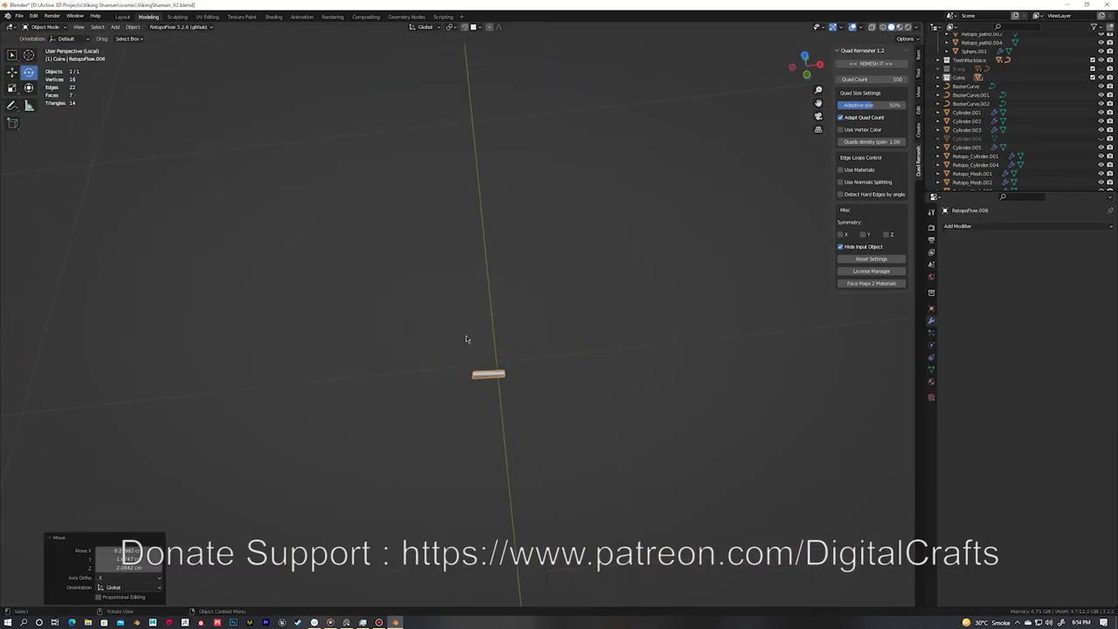
key(KP_Divide)
key(KP_Divide)
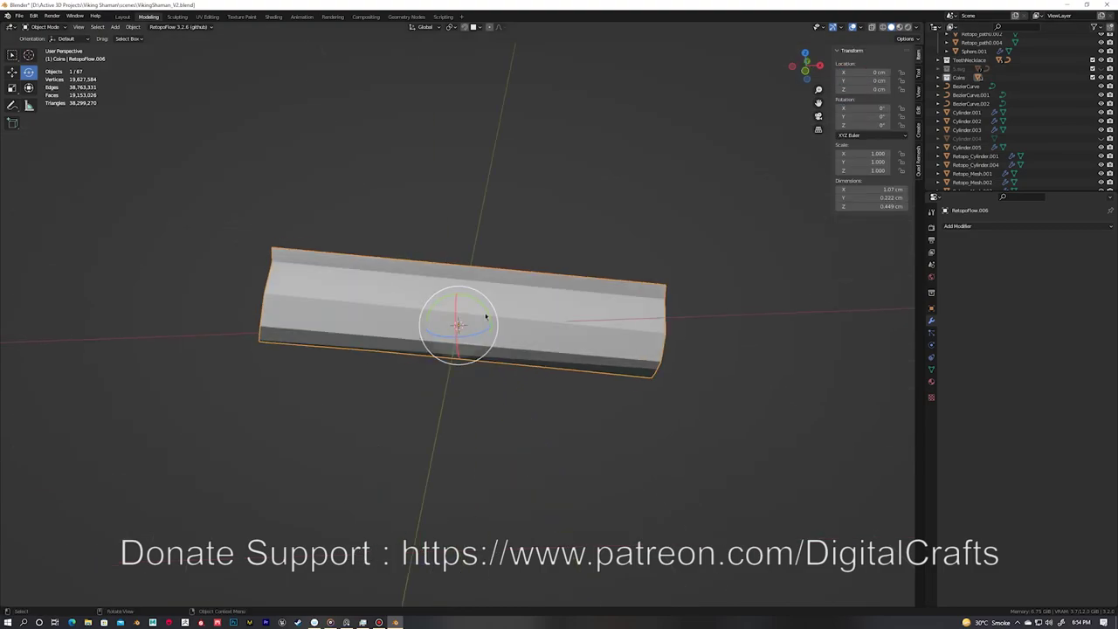
key(r)
key(KP_3)
key(r)
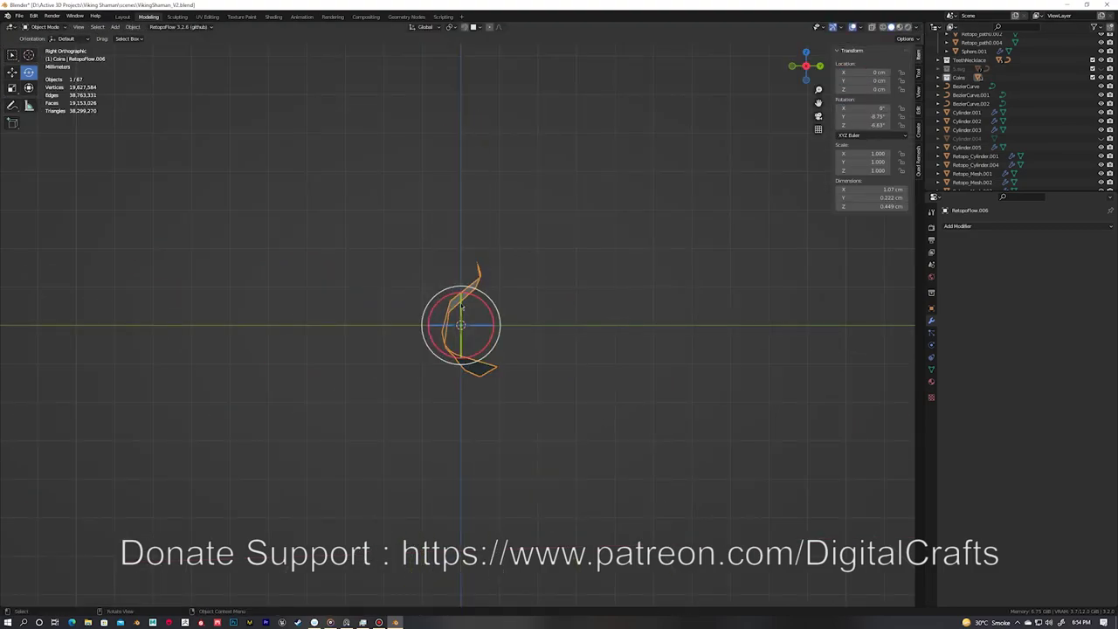
Step: Select and move the strip's end edges, then thicken the whole strip into a U-shape
key(Tab)
middle_drag(494, 325, 471, 289)
alt+click(460, 281)
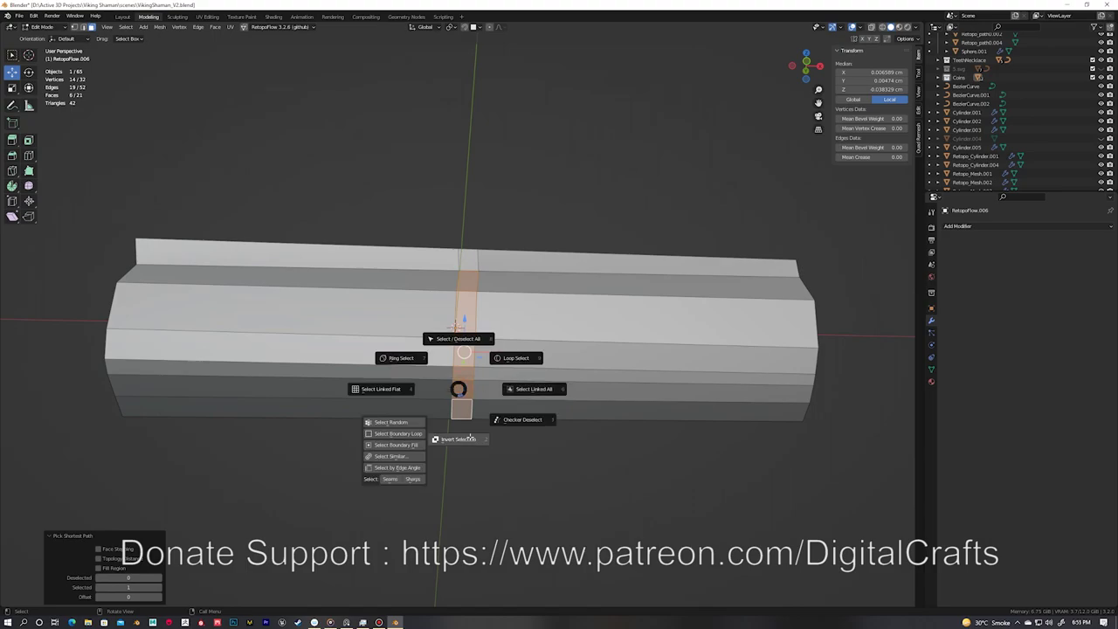
scroll(469, 438, down, 5)
scroll(498, 376, up, 5)
key(g)
click(437, 432)
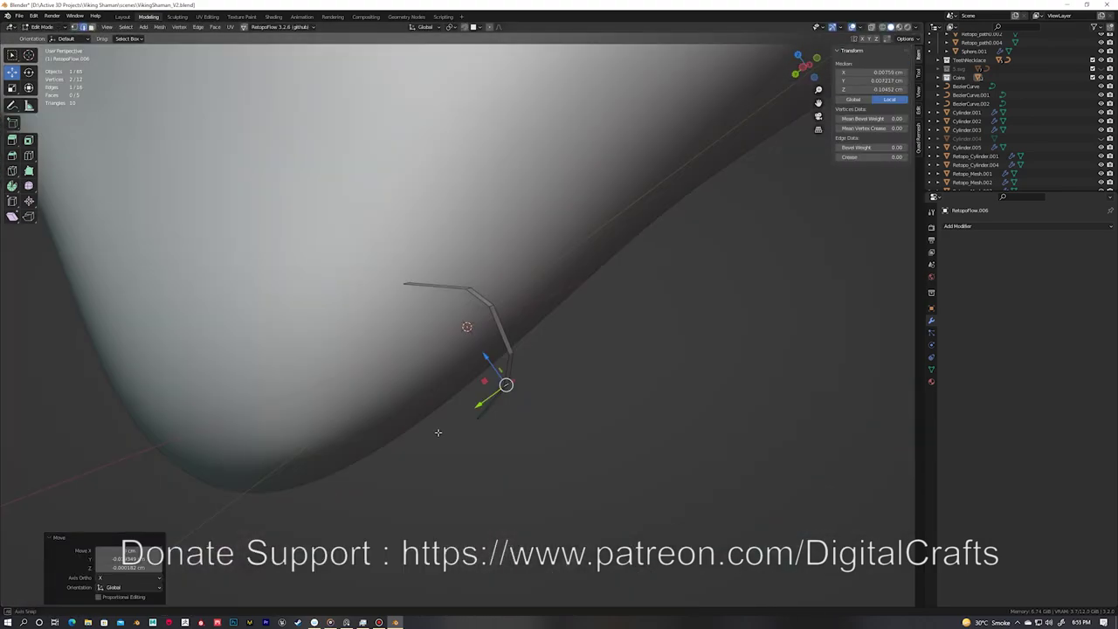
scroll(438, 431, down, 4)
key(a)
middle_drag(438, 432, 475, 299)
click(536, 280)
middle_drag(536, 280, 462, 272)
key(Tab)
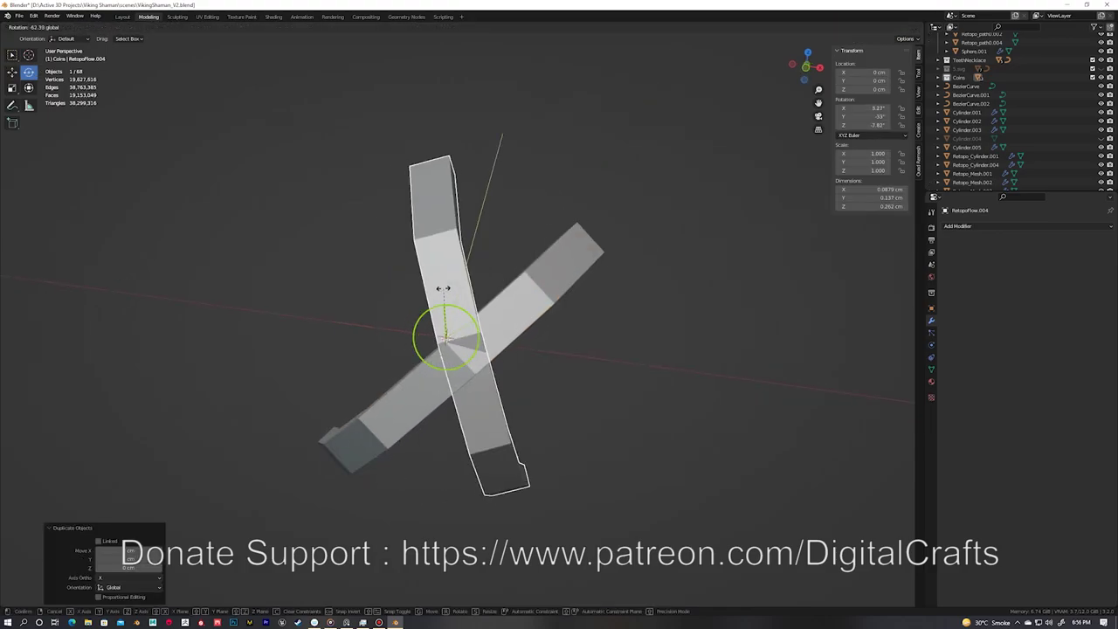
Step: Rotate the copied bar across the strip, slide it along Y, loop-cut and Set Edge Flow
click(443, 289)
key(Tab)
key(g)
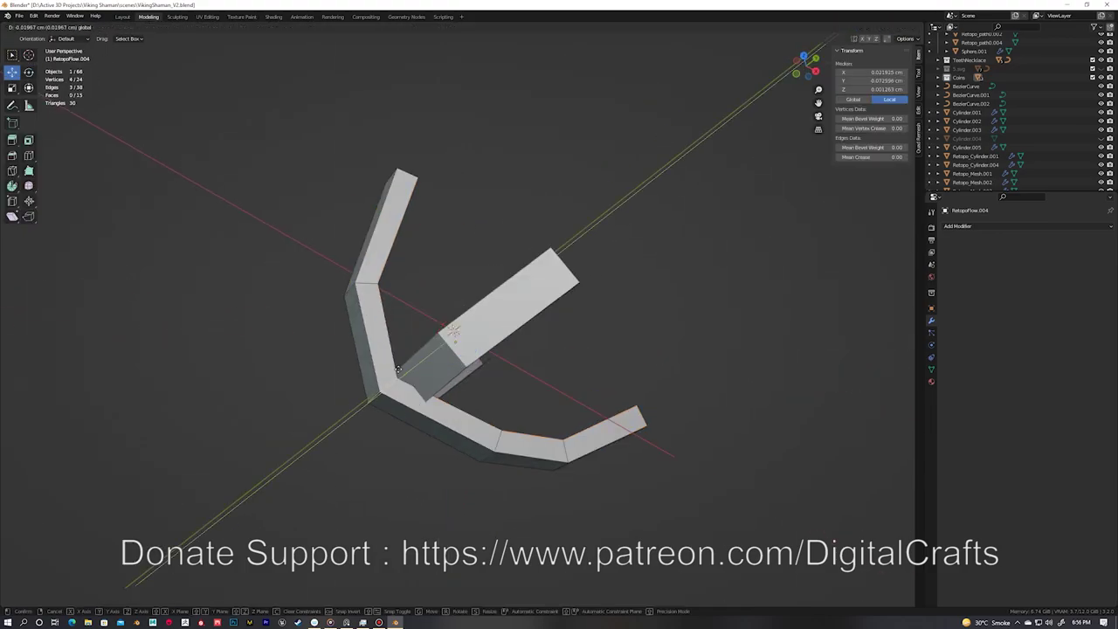
click(501, 448)
middle_drag(500, 448, 407, 373)
key(ctrl+r)
click(408, 373)
right_click(407, 373)
click(507, 320)
middle_drag(507, 319, 443, 292)
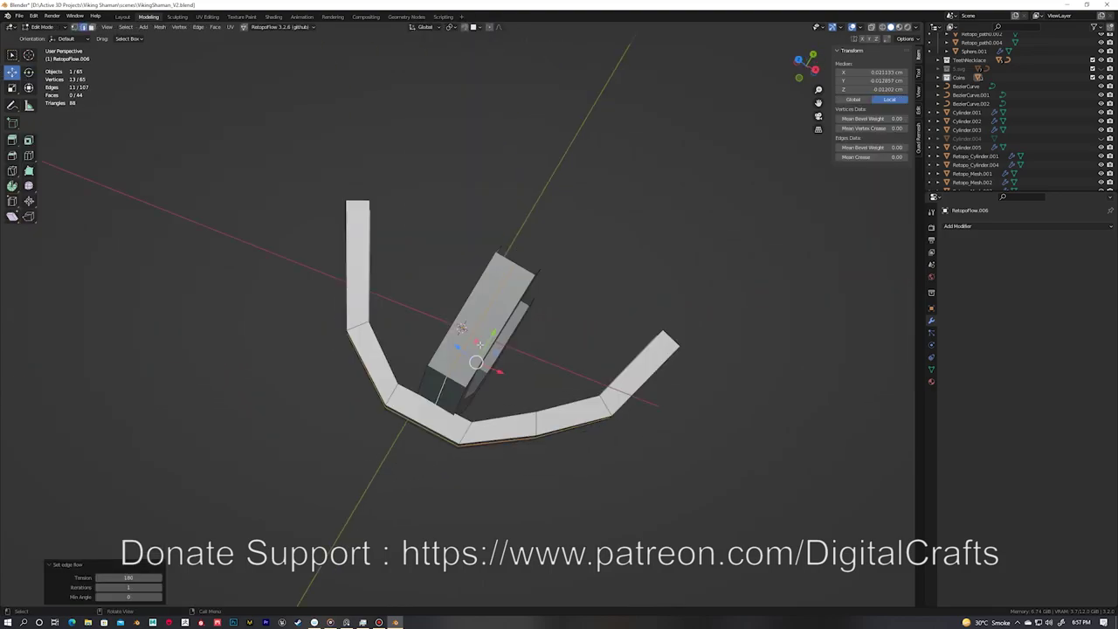
key(Tab)
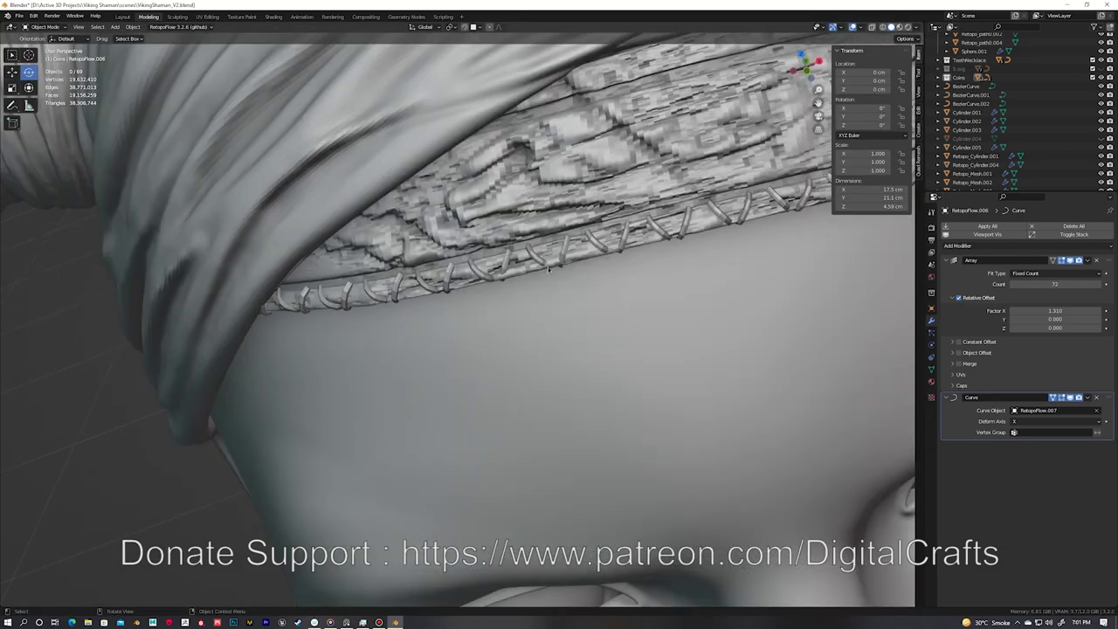
Step: Save the Blender file with Ctrl+S
key(ctrl+s)
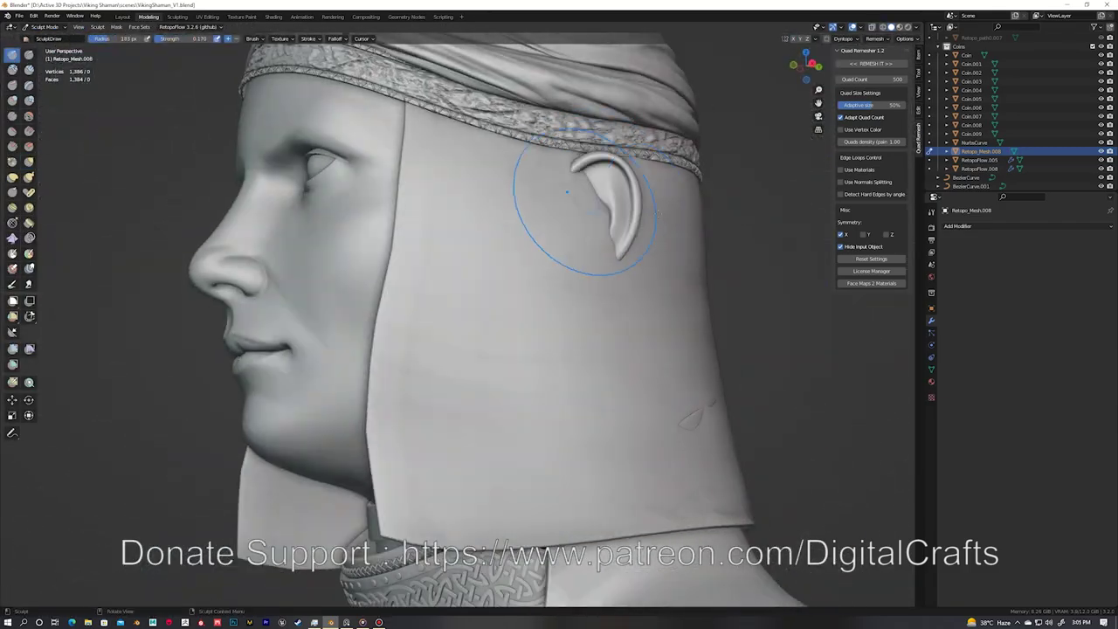
Step: Select part of the cloth flap's top edge in Edit Mode and rotate it with soft falloff
middle_drag(567, 191, 501, 117)
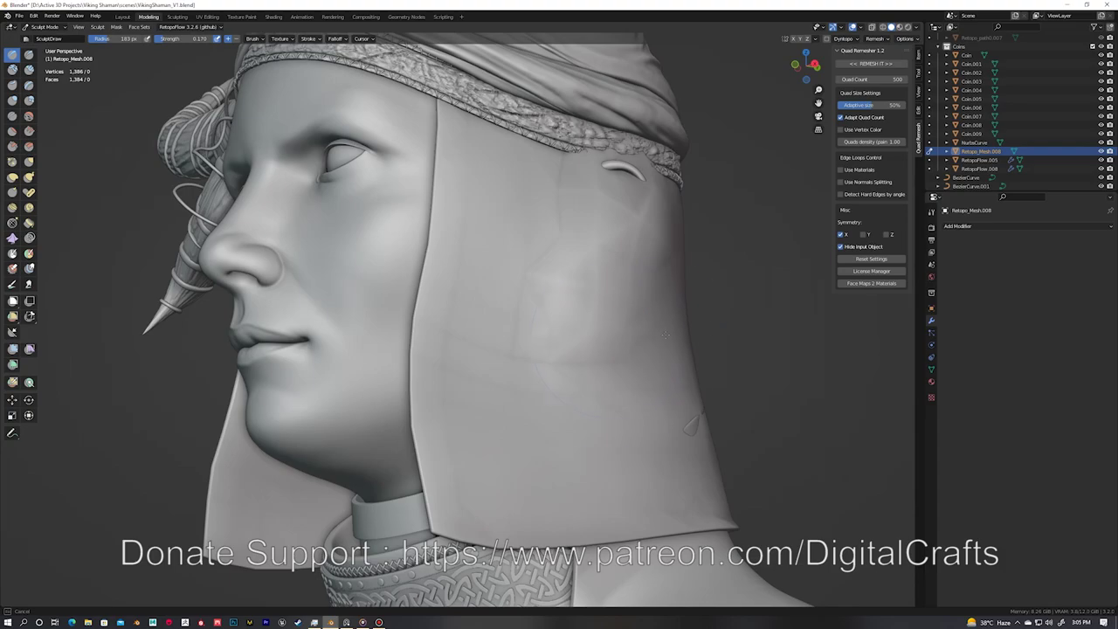
key(alt+q)
mouse_move(587, 125)
middle_down()
mouse_move(594, 153)
mouse_move(648, 154)
middle_up()
key(f)
key(Tab)
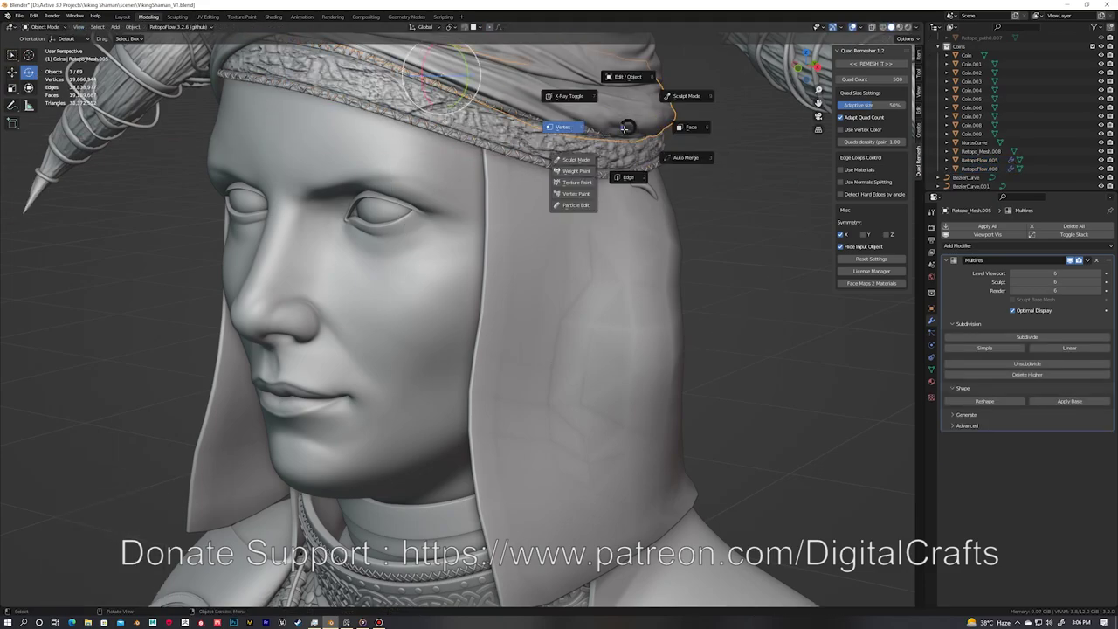
middle_drag(689, 146, 539, 225)
click(540, 225)
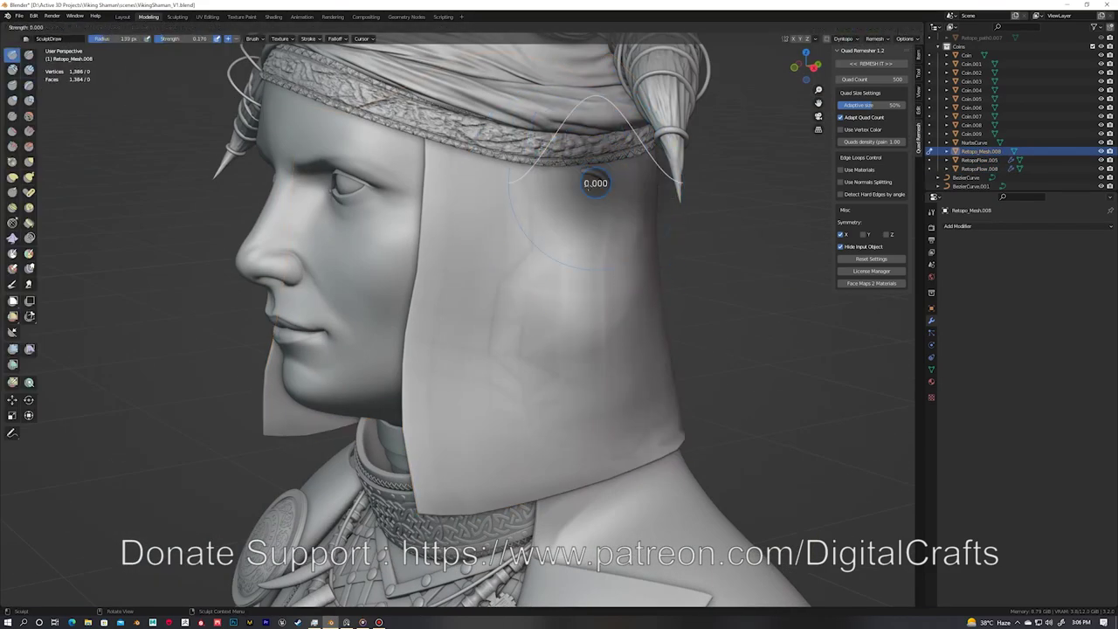
mouse_move(602, 258)
middle_down()
mouse_move(541, 235)
mouse_move(649, 169)
middle_up()
key(alt+q)
key(g)
click(655, 157)
key(r)
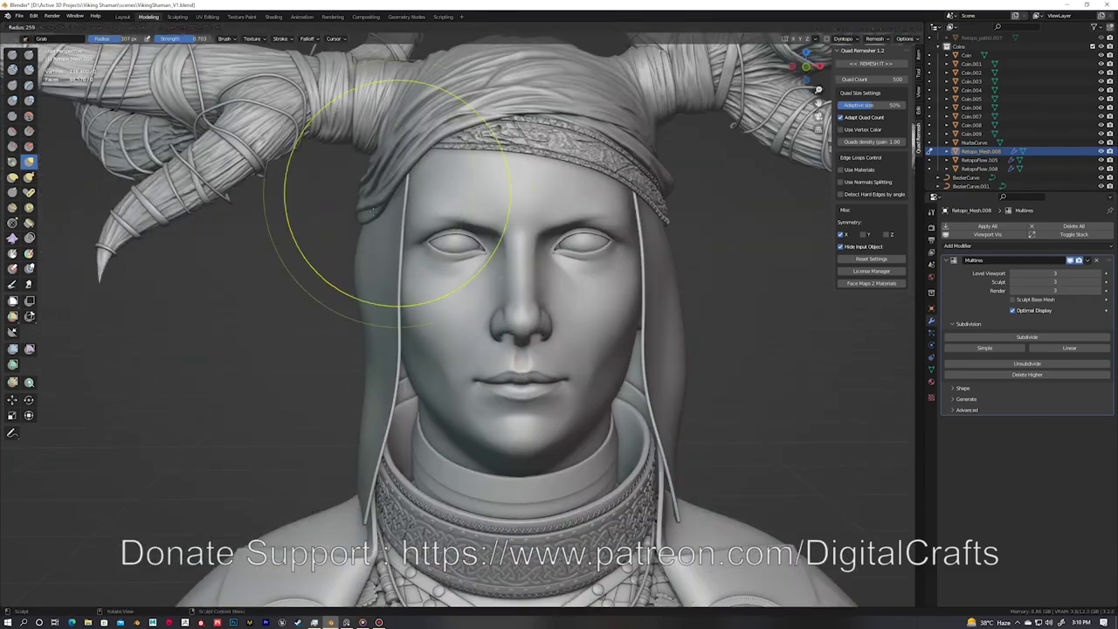
Step: Sculpt vertical folds along the side and lower edge of the cloth flap with the Draw brush
mouse_move(397, 194)
middle_down()
mouse_move(704, 296)
mouse_move(516, 150)
middle_up()
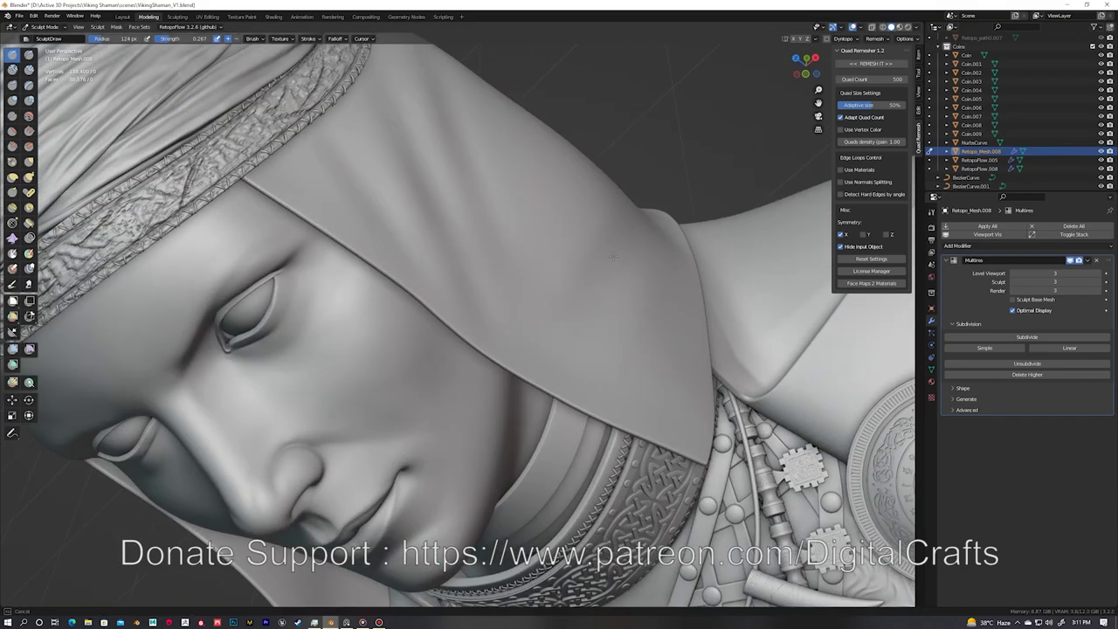
mouse_move(555, 88)
middle_down()
mouse_move(678, 230)
mouse_move(543, 176)
mouse_move(571, 319)
mouse_move(611, 289)
mouse_move(425, 202)
middle_up()
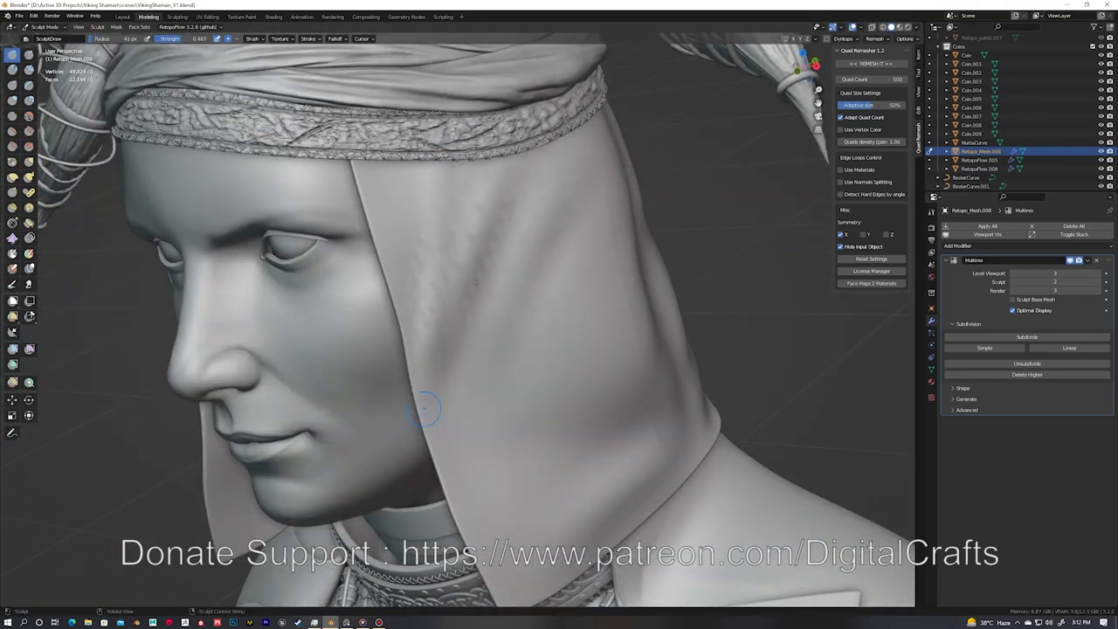
mouse_move(474, 140)
middle_down()
mouse_move(487, 236)
mouse_move(524, 183)
mouse_move(498, 413)
middle_up()
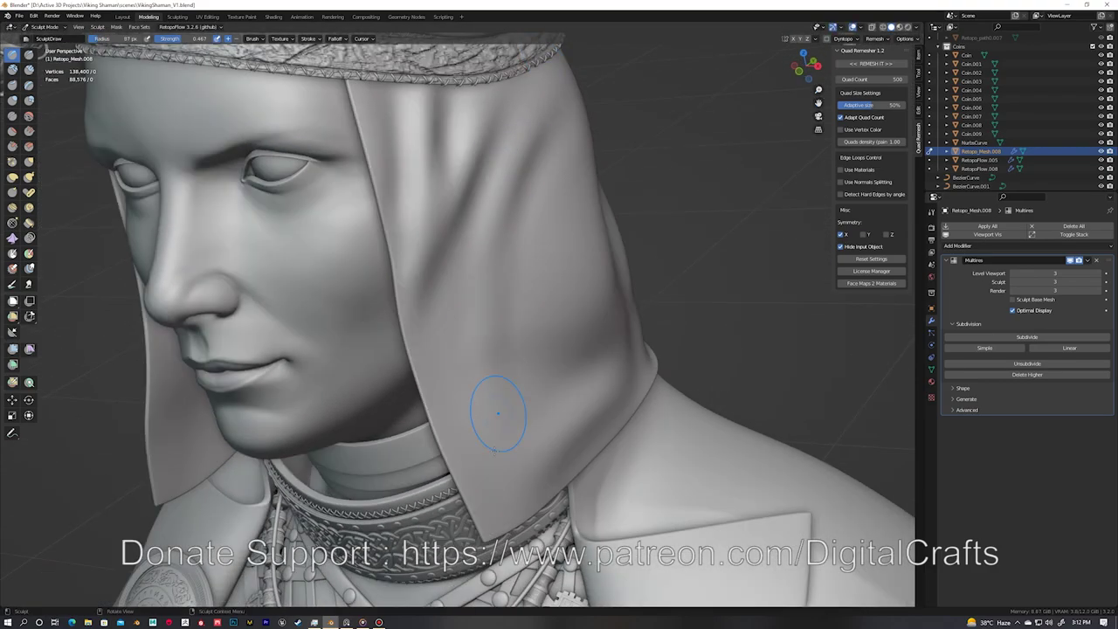
middle_drag(511, 267, 598, 281)
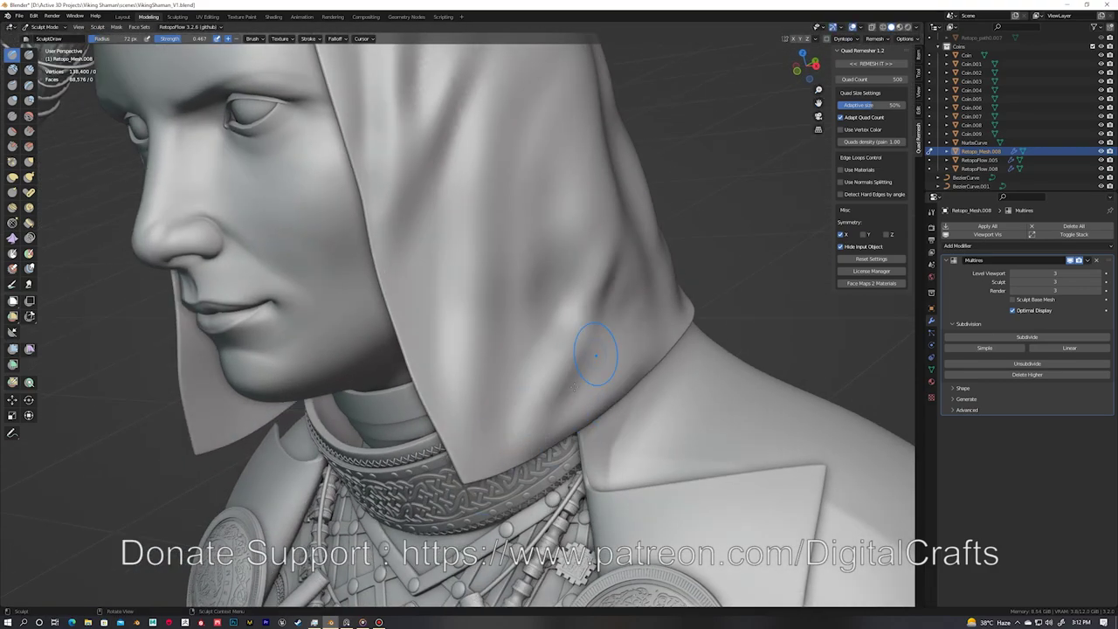
mouse_move(596, 355)
middle_down()
mouse_move(586, 340)
mouse_move(567, 375)
mouse_move(609, 424)
mouse_move(644, 246)
middle_up()
Step: Pull the flap's creases into shape with the Grab brush, then return to Object Mode
key(g)
middle_drag(614, 343, 541, 196)
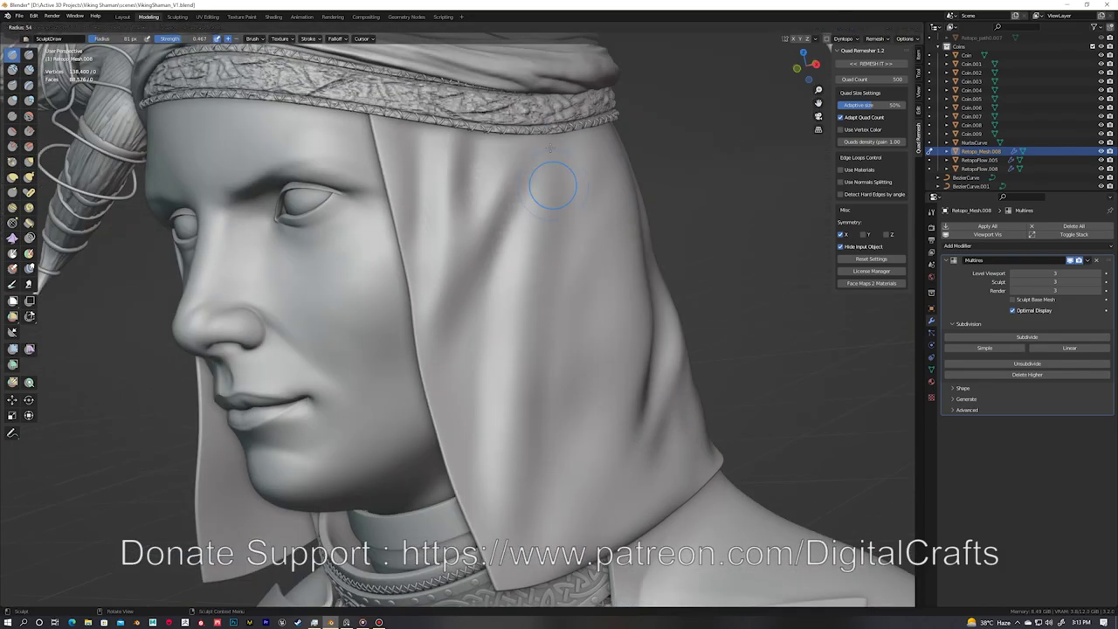
mouse_move(602, 469)
middle_down()
mouse_move(549, 260)
mouse_move(637, 274)
mouse_move(611, 349)
mouse_move(607, 425)
middle_up()
key(g)
scroll(606, 424, up, 3)
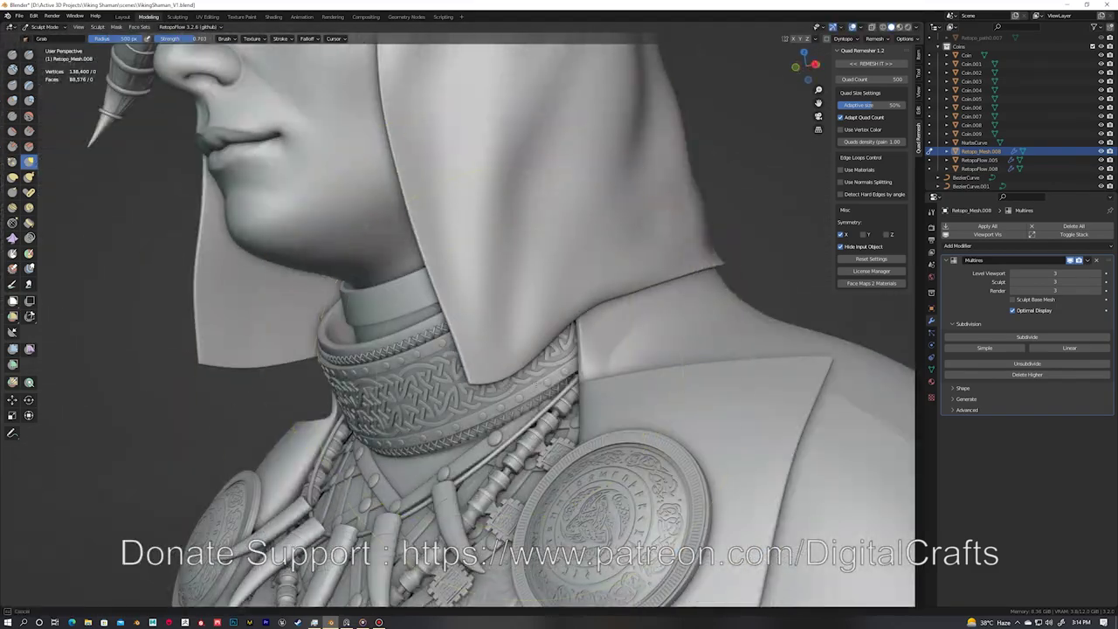
middle_drag(556, 318, 466, 212)
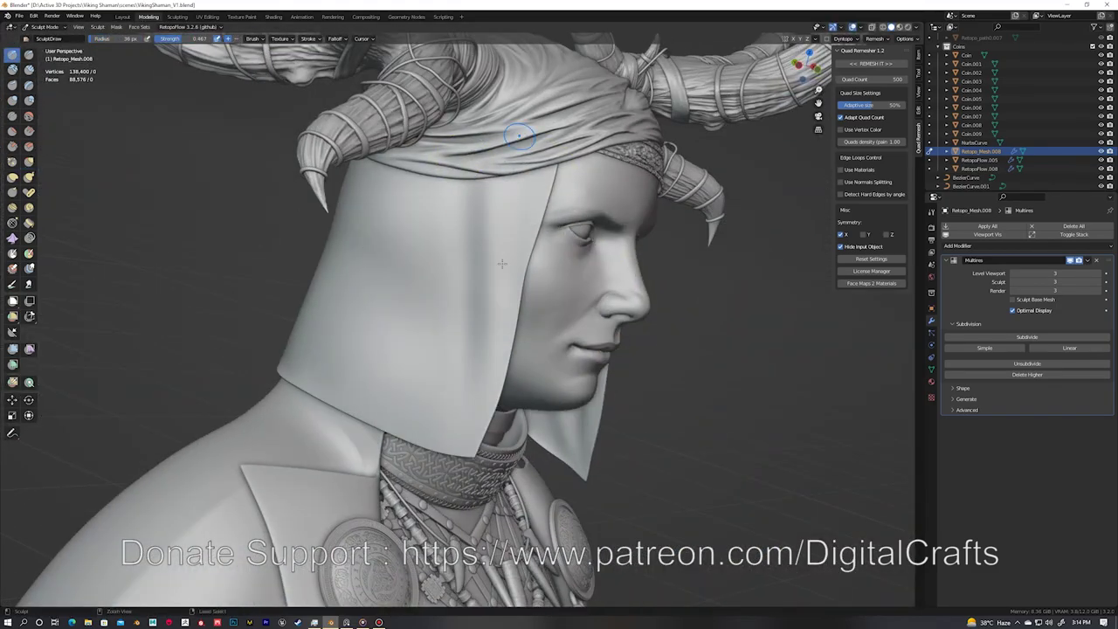
middle_drag(445, 263, 420, 197)
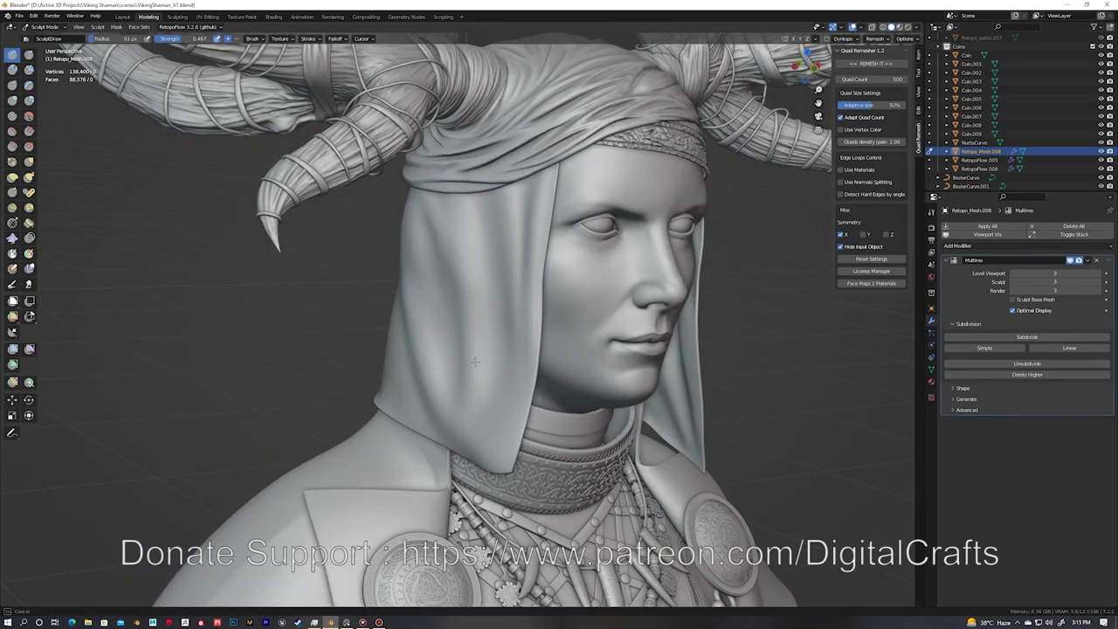
key(ctrl+Tab)
click(489, 297)
key(shift+a)
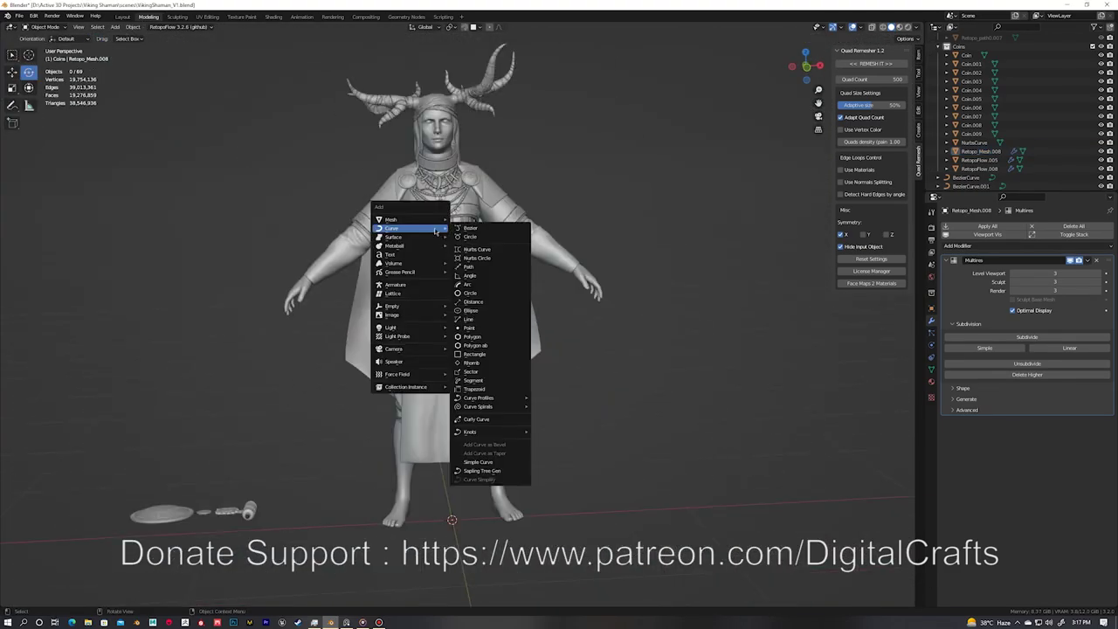
Step: Add a cylinder and rotate it 90° about the Y axis
click(454, 300)
key(Return)
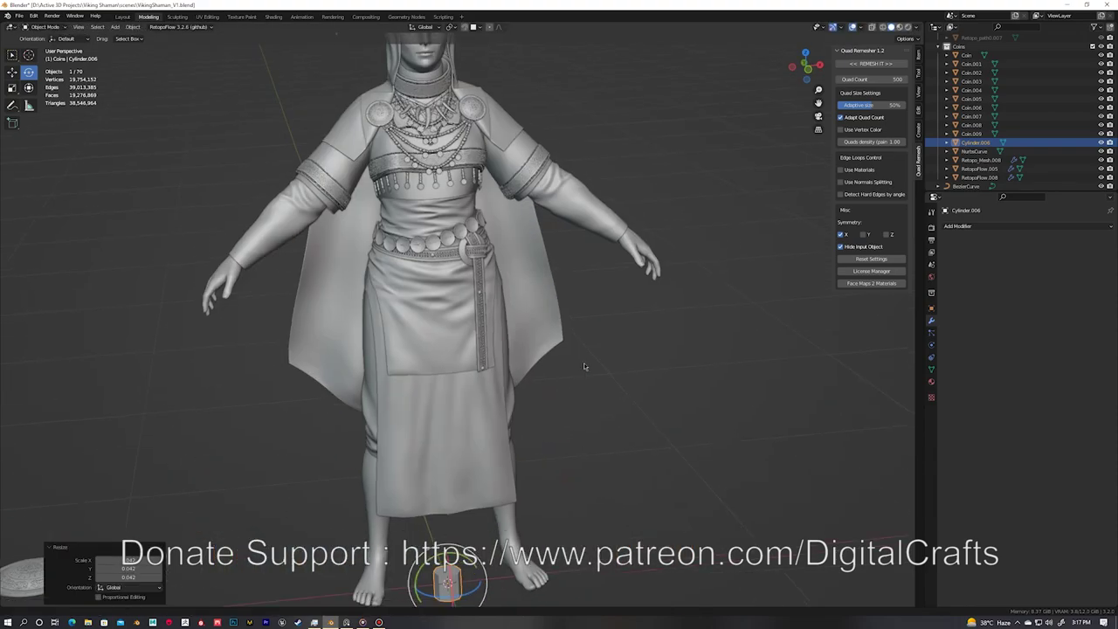
key(KP_Decimal)
key(r)
key(y)
key(9)
key(0)
key(Return)
Step: Stretch the cylinder 2× along X and duplicate it along X as a second bar
middle_drag(435, 398, 479, 397)
key(s)
key(x)
key(2)
key(Return)
key(shift+d)
key(x)
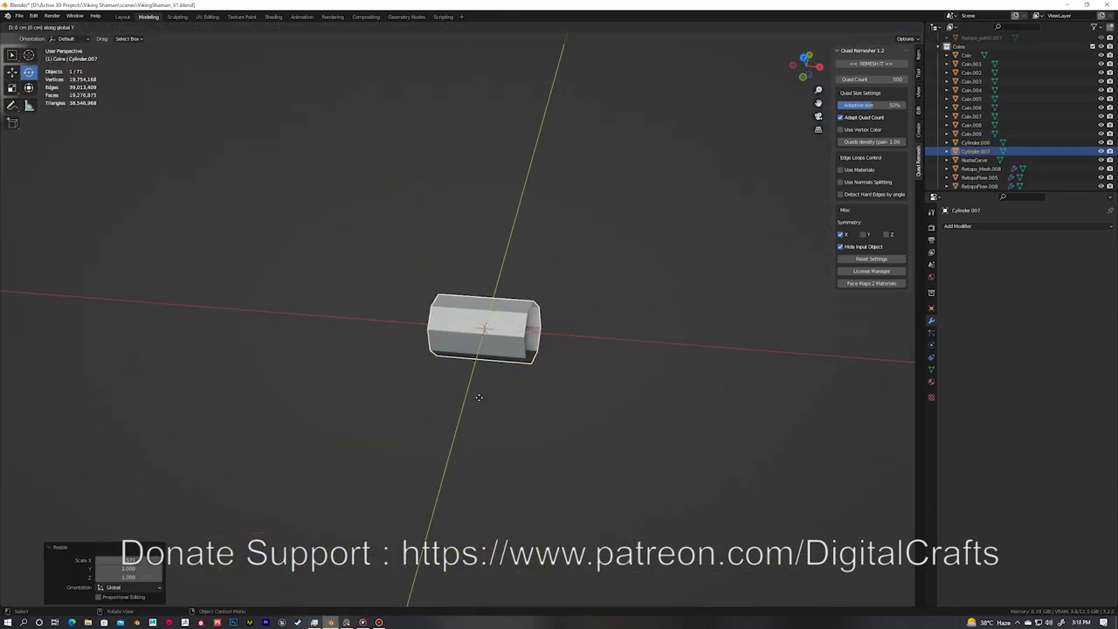
Step: Duplicate a section of the upper bar, scale it along X, and separate it into its own object
click(539, 447)
click(480, 314)
key(Tab)
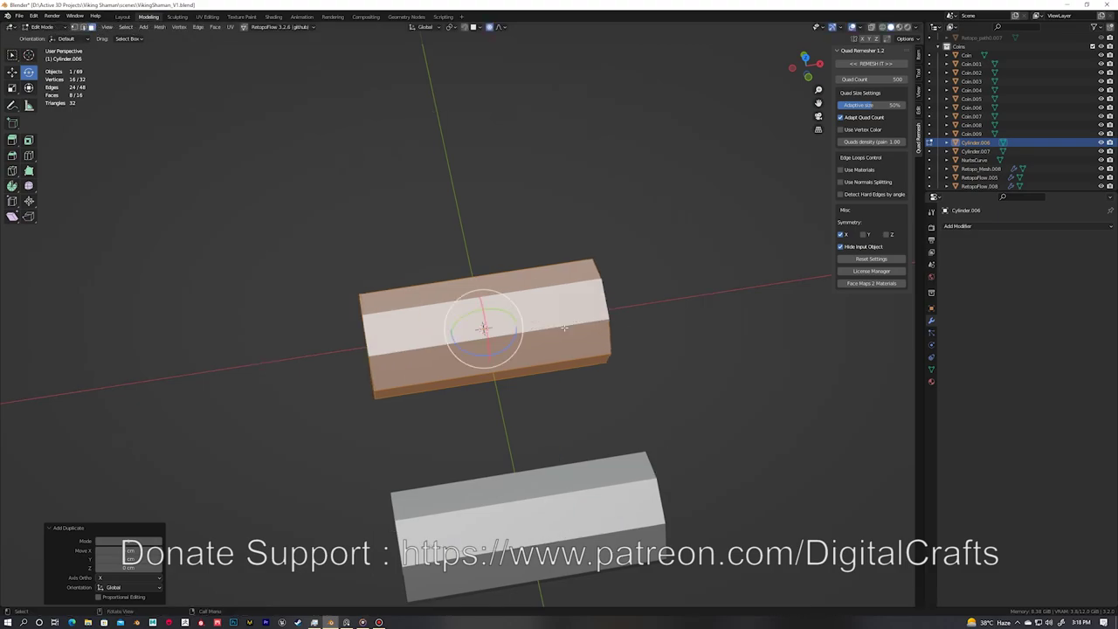
click(572, 321)
middle_drag(550, 362, 524, 349)
key(shift+d)
click(559, 472)
key(s)
key(x)
click(581, 469)
key(p)
key(Tab)
Step: Position the new piece as a slanted stick, shifting it left along the bars
key(g)
key(Tab)
middle_drag(549, 392, 671, 455)
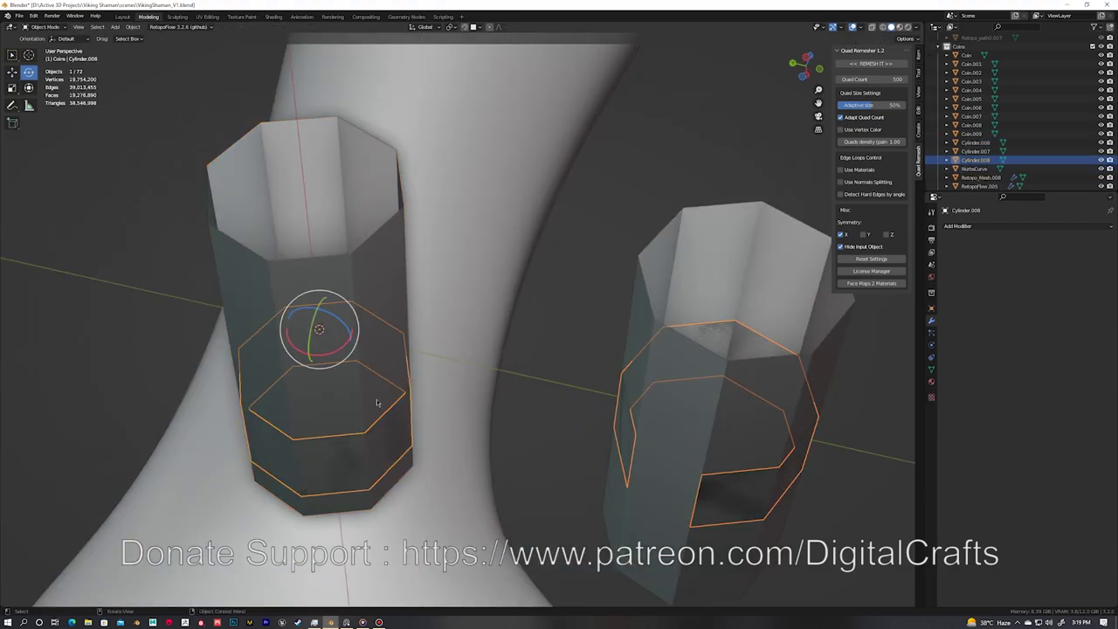
key(Tab)
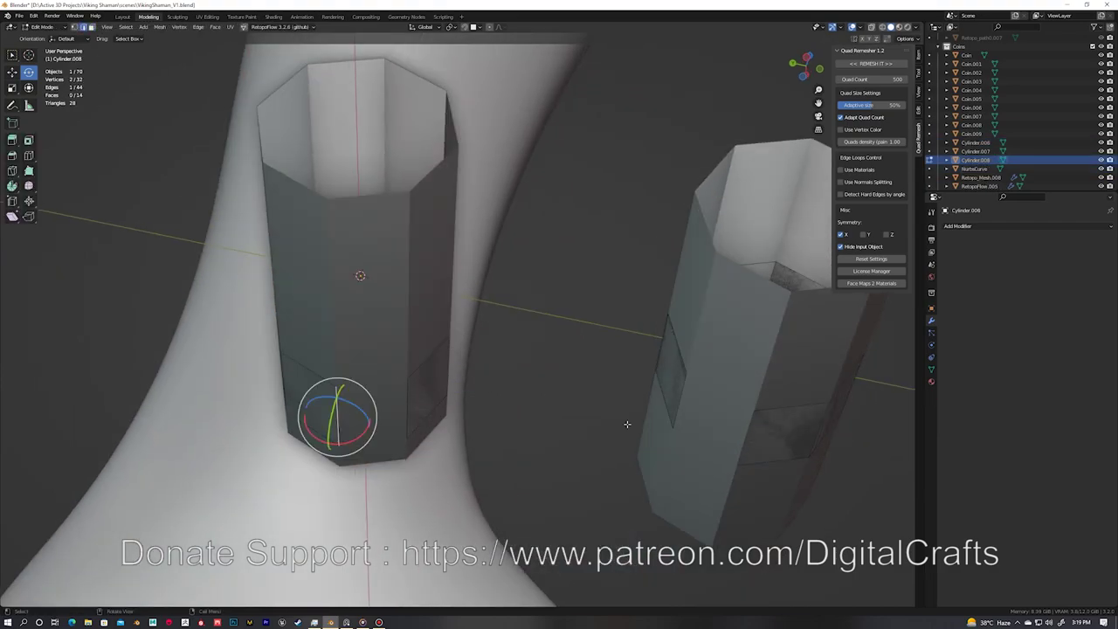
mouse_move(377, 403)
middle_down()
mouse_move(608, 259)
mouse_move(670, 414)
middle_up()
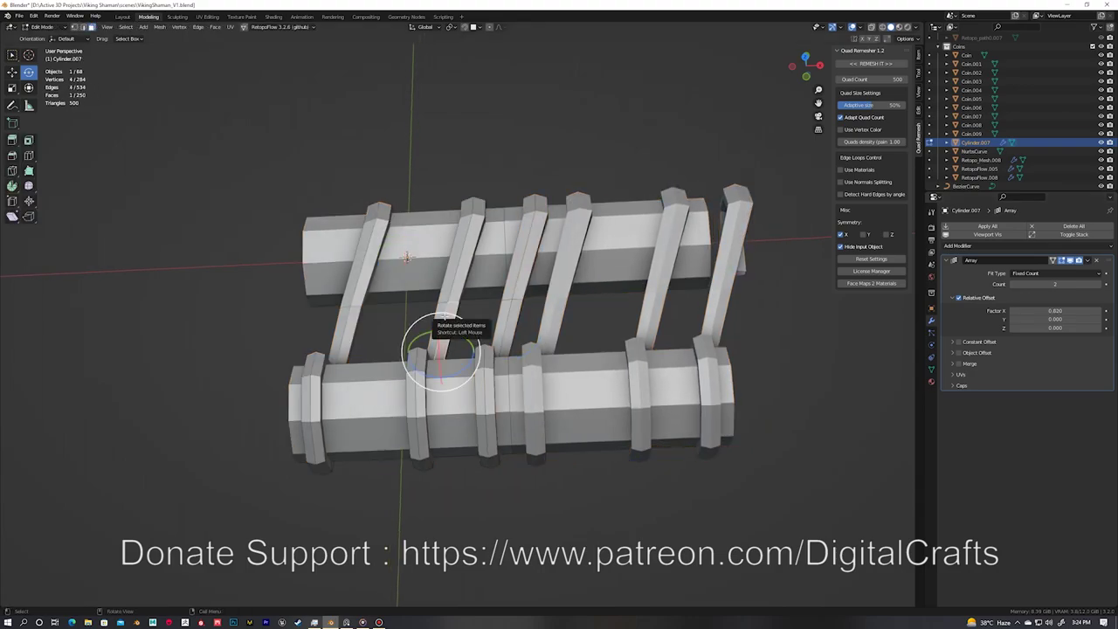
key(g)
click(393, 392)
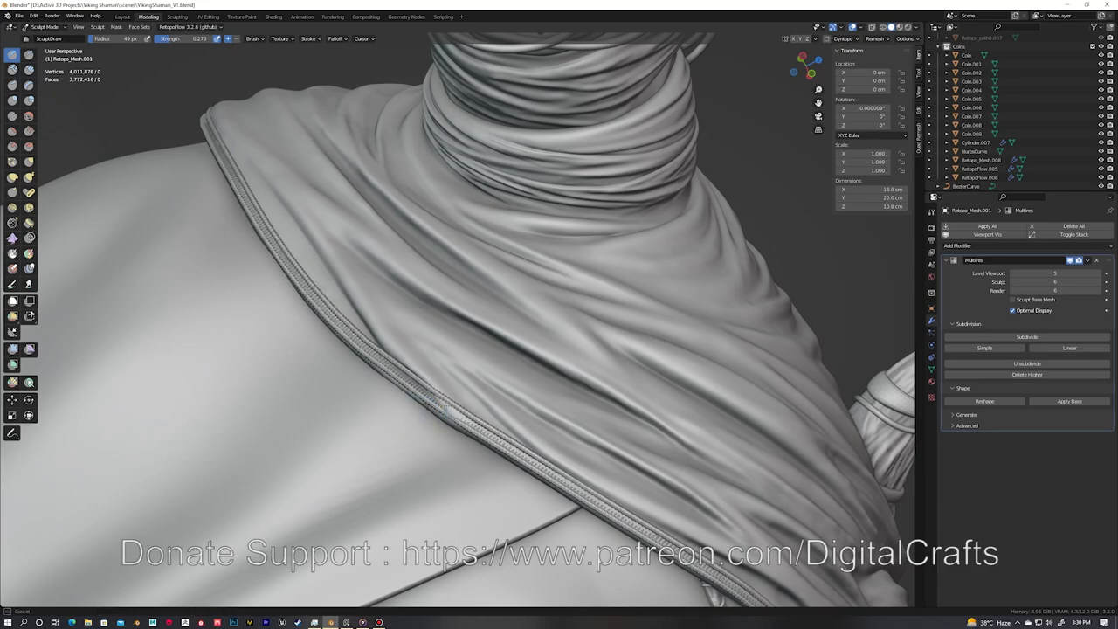
Step: Orbit the view around the neck drape to show the braid beside it
middle_drag(445, 405, 465, 441)
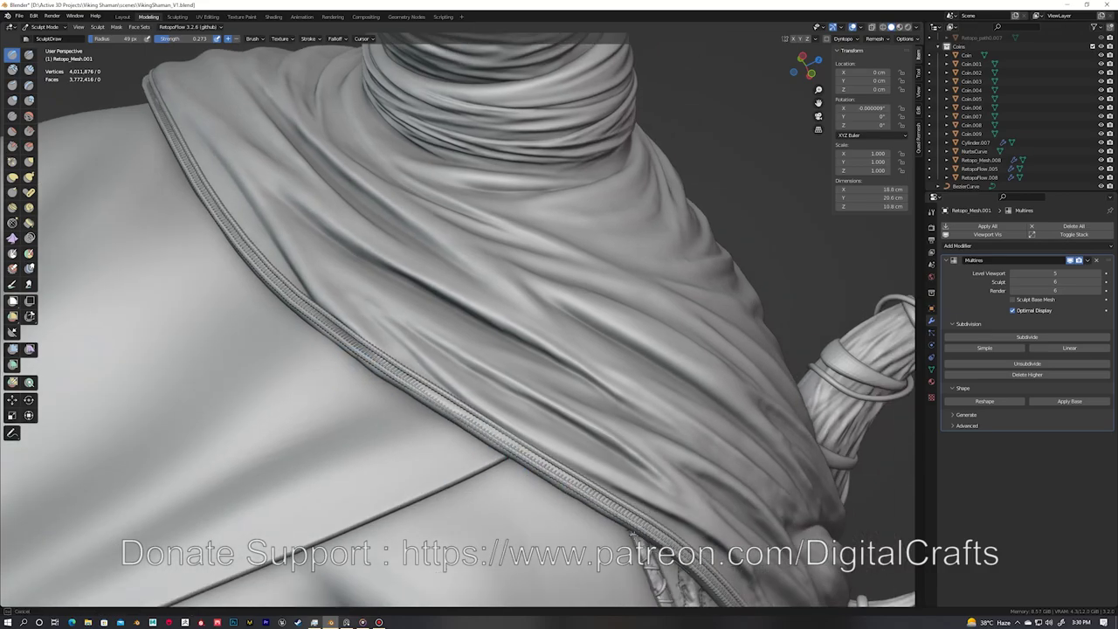
middle_drag(437, 297, 451, 310)
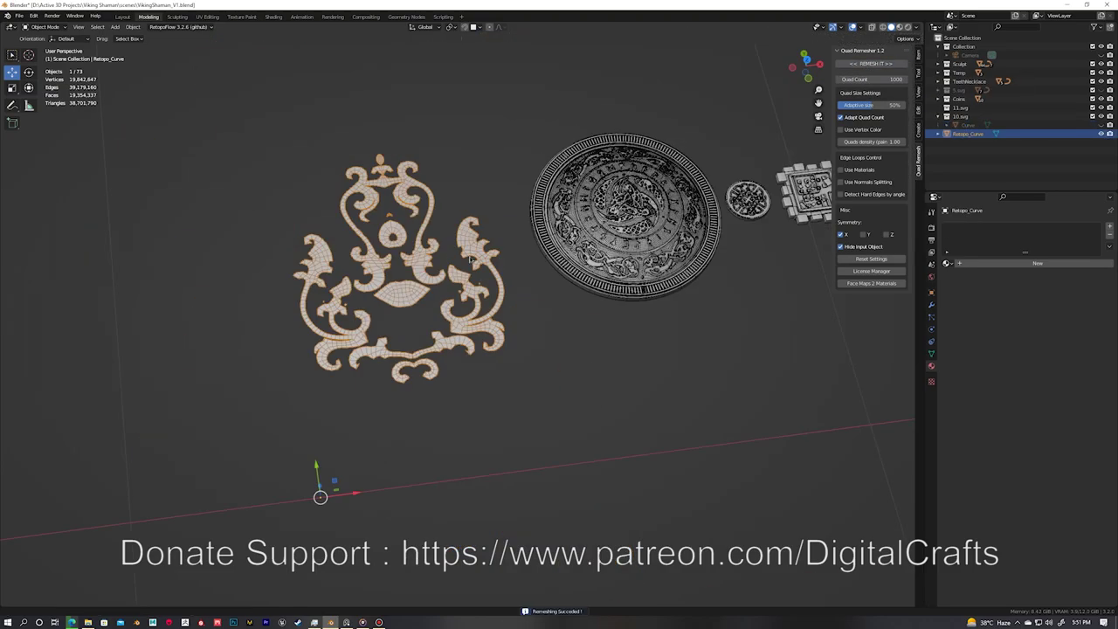
Step: Raise the Quad Remesher quad count to 10000 and remesh the ornament
click(869, 78)
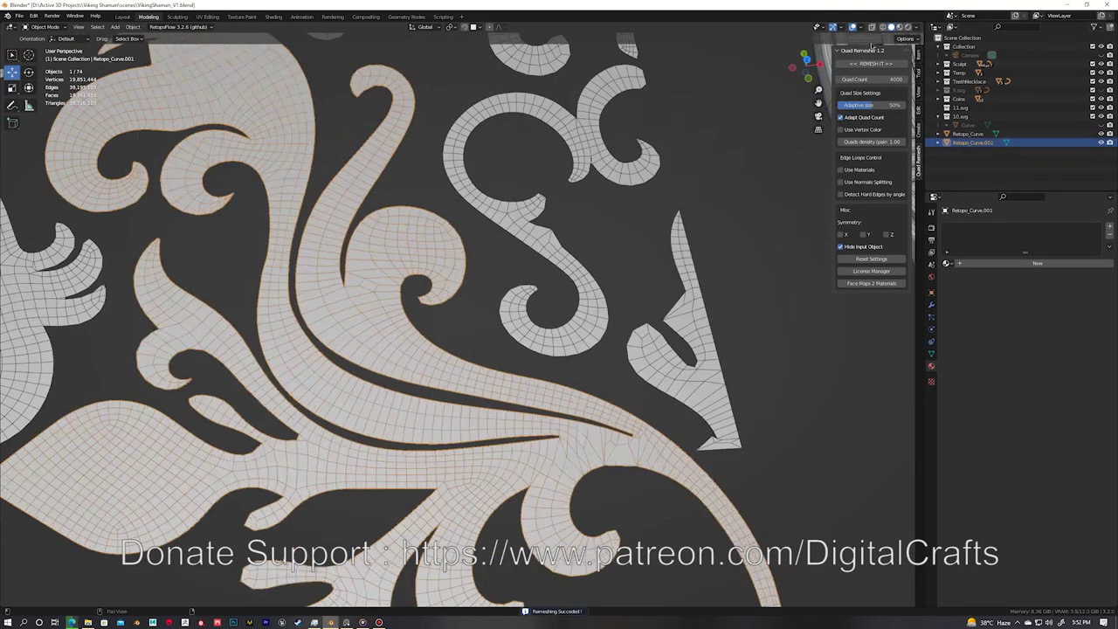
click(869, 79)
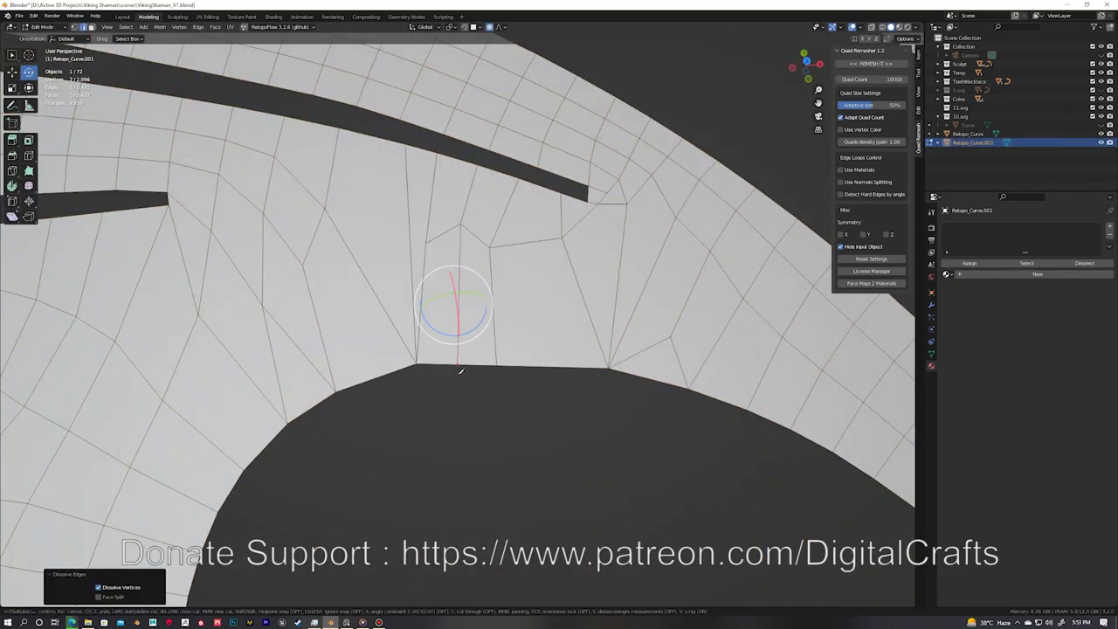
shift+middle_drag(460, 370, 488, 455)
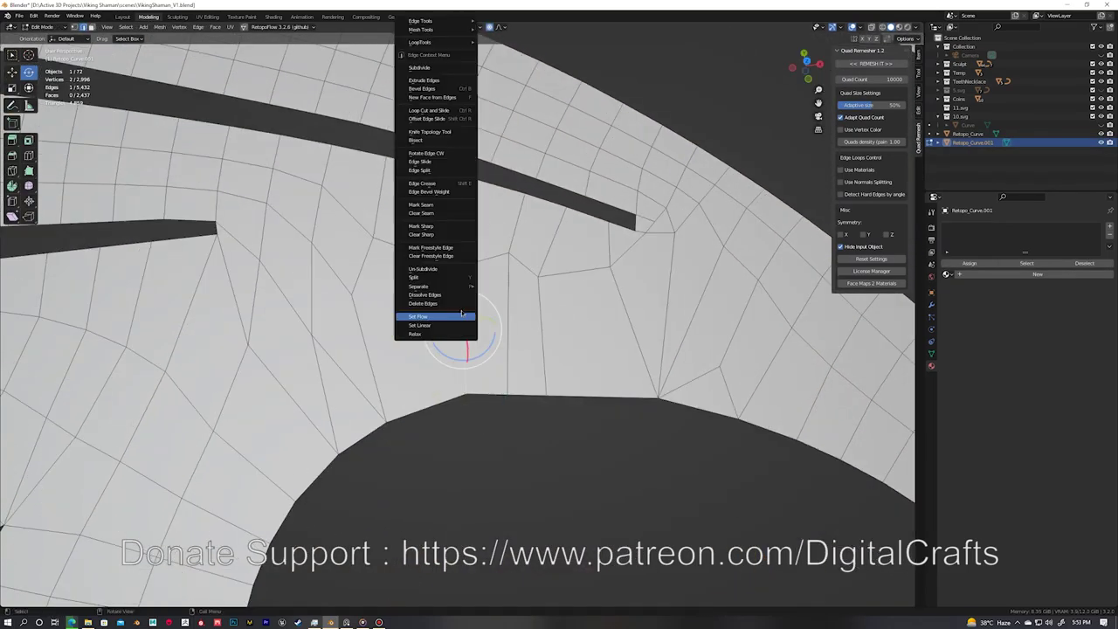
scroll(455, 260, up, 3)
Step: Dissolve the stray edges near one curl of the remeshed ornament
shift+middle_drag(291, 290, 643, 323)
key(x)
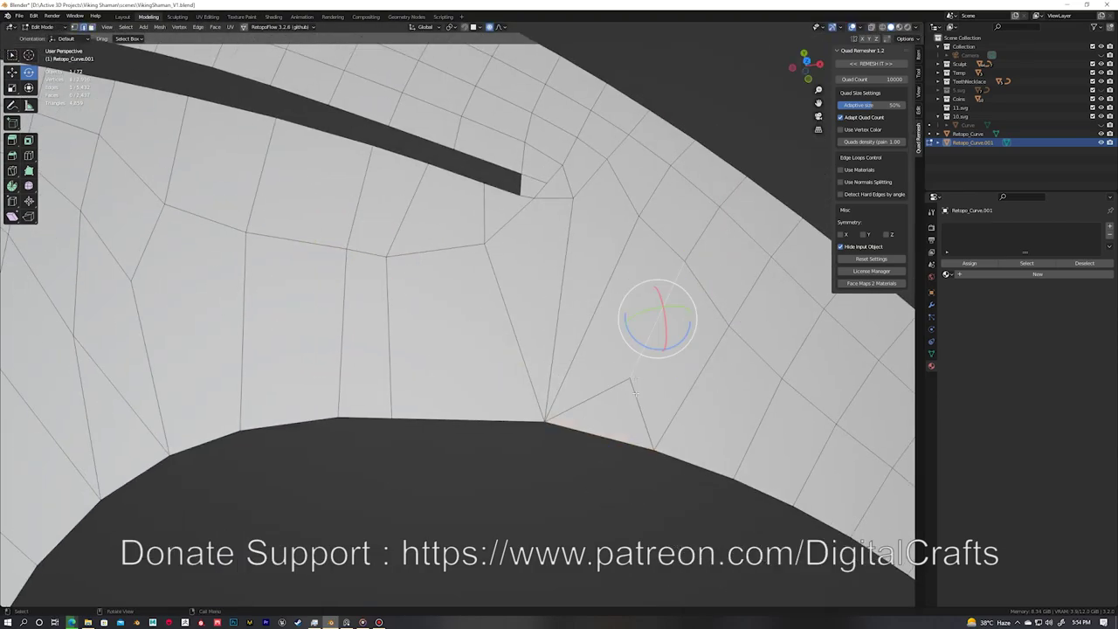
key(x)
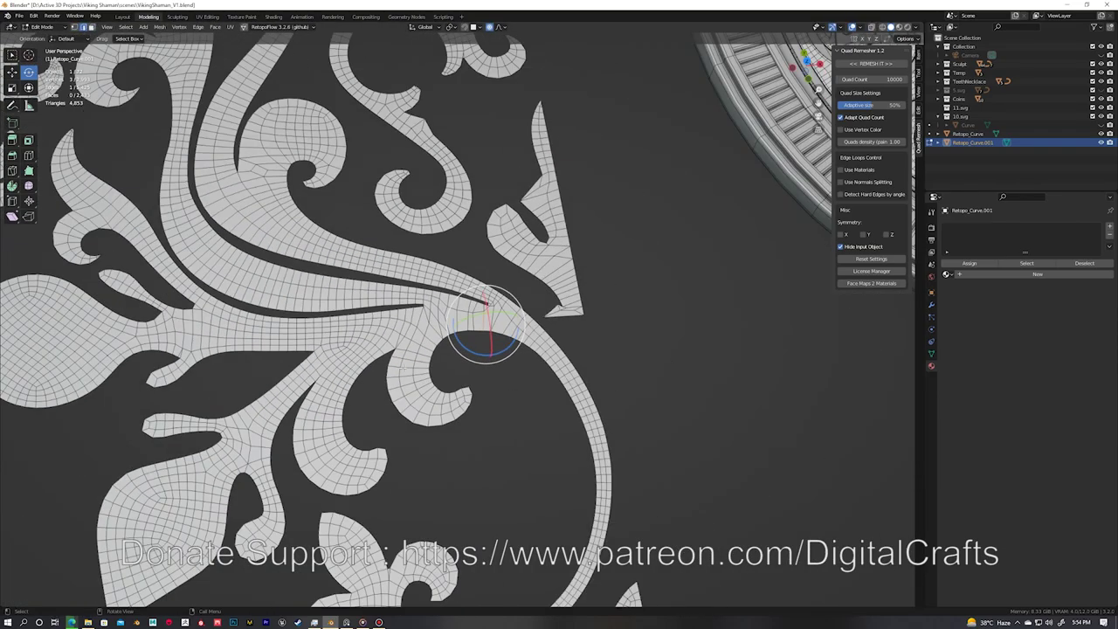
scroll(653, 360, down, 10)
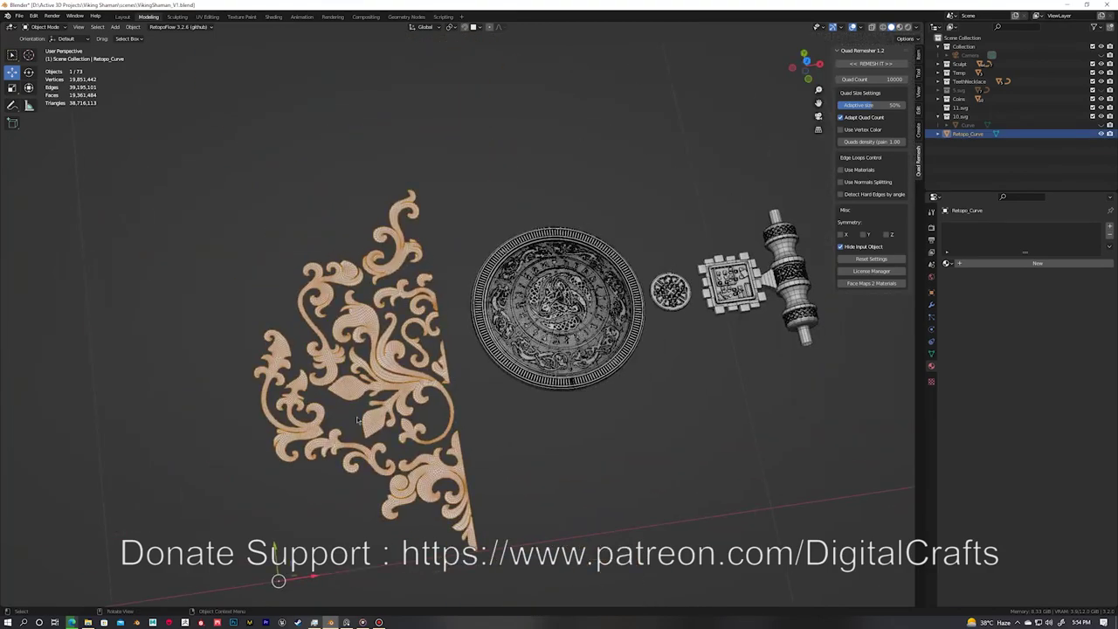
middle_drag(349, 524, 453, 371)
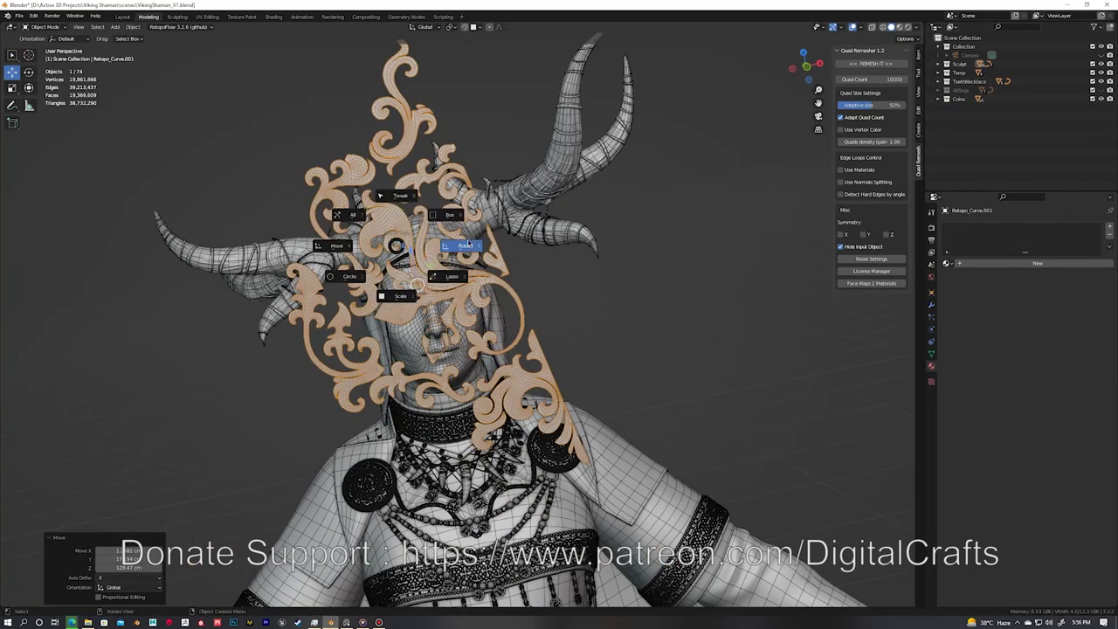
Step: Set the ornament's origin to its centre of mass, rotate it 90° on X, and apply all transforms
click(468, 243)
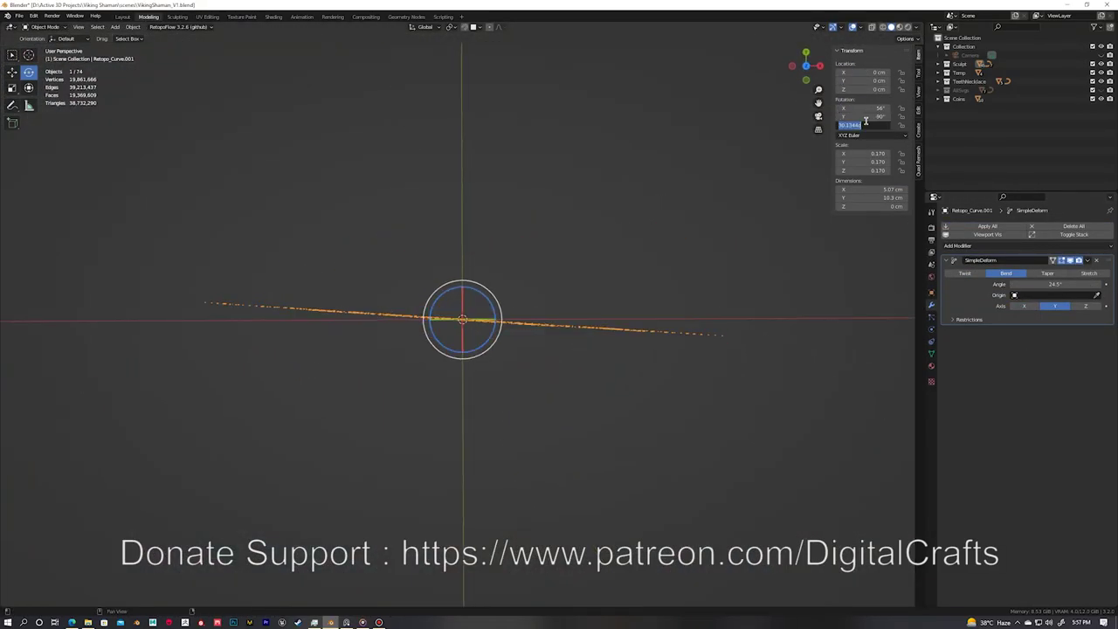
key(Return)
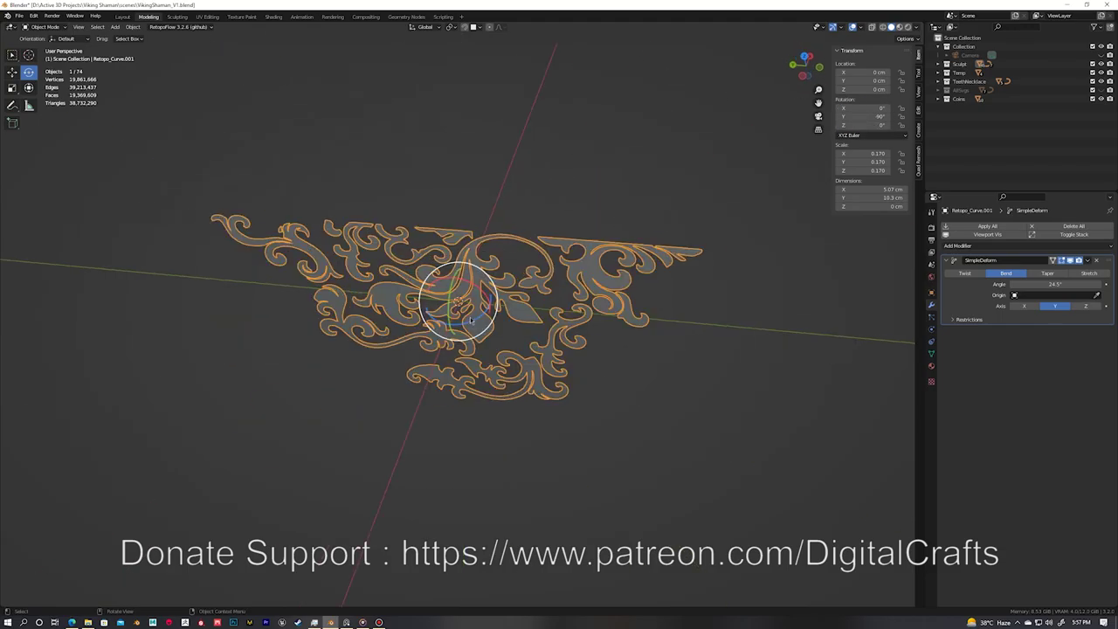
key(ctrl+a)
click(869, 153)
middle_drag(869, 153, 892, 283)
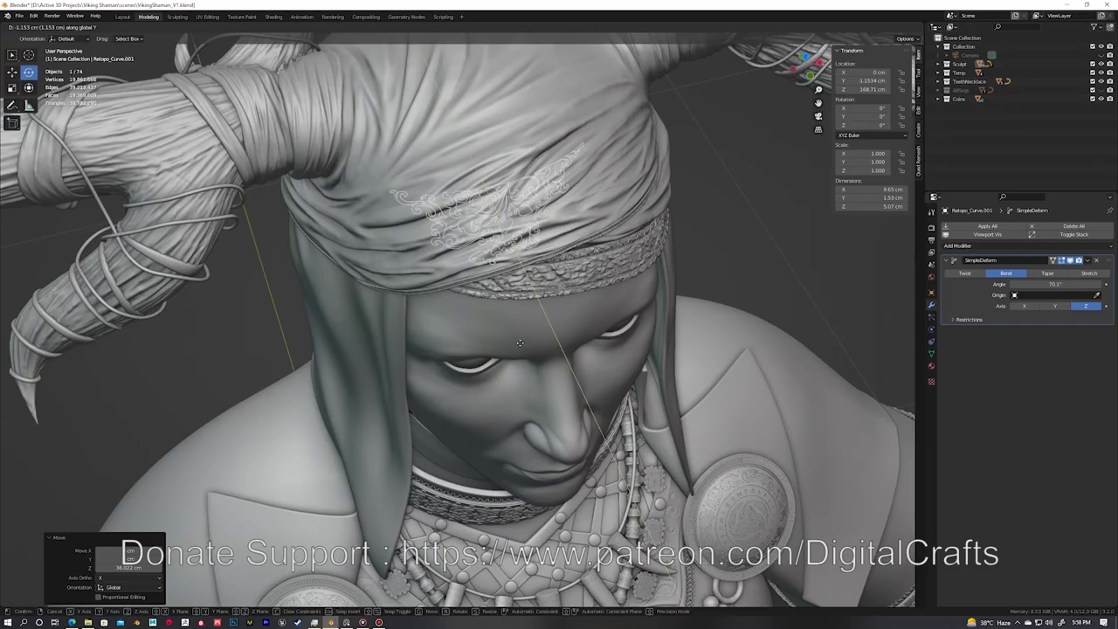
Step: Place the ornament on the forehead, tilt it on X, slide it along Y, and add a Solidify modifier
click(520, 343)
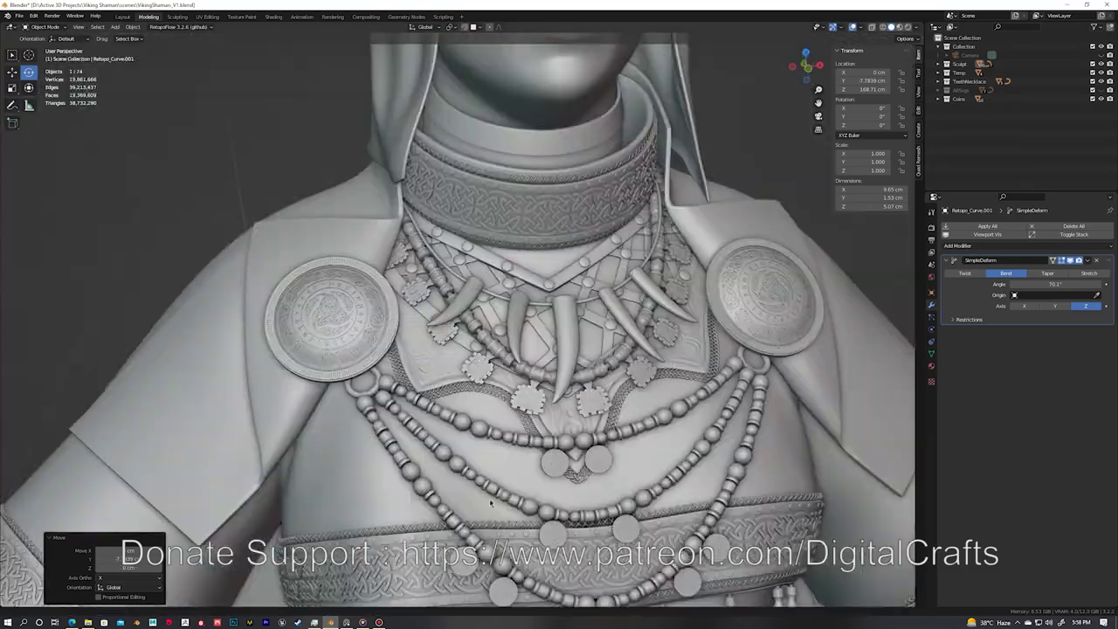
key(KP_Decimal)
key(r)
key(x)
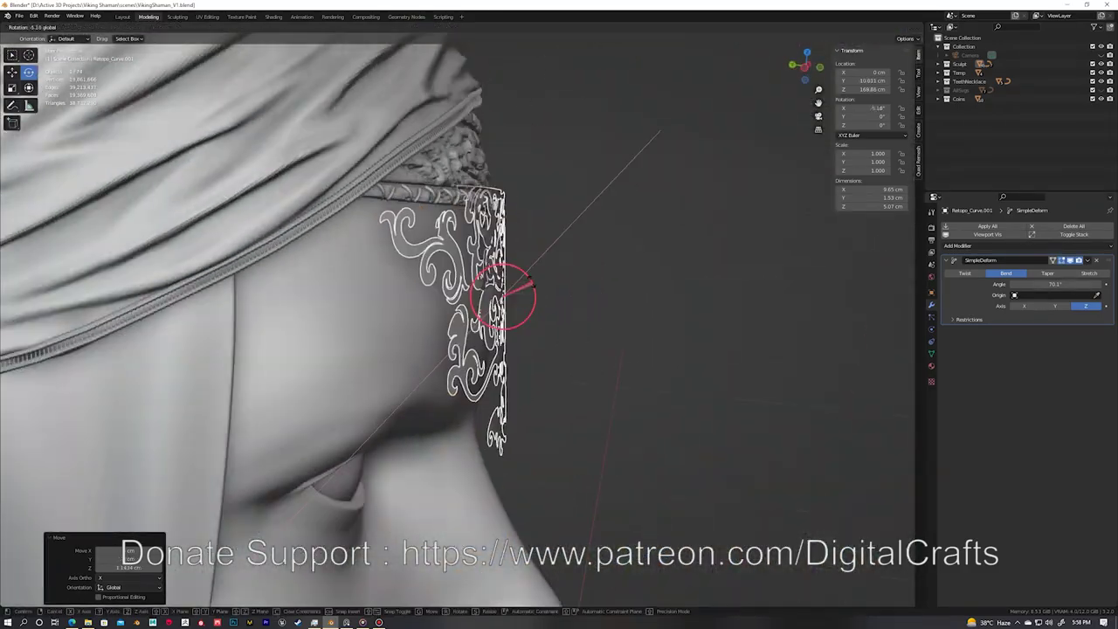
click(468, 377)
middle_drag(468, 377, 452, 288)
key(g)
key(y)
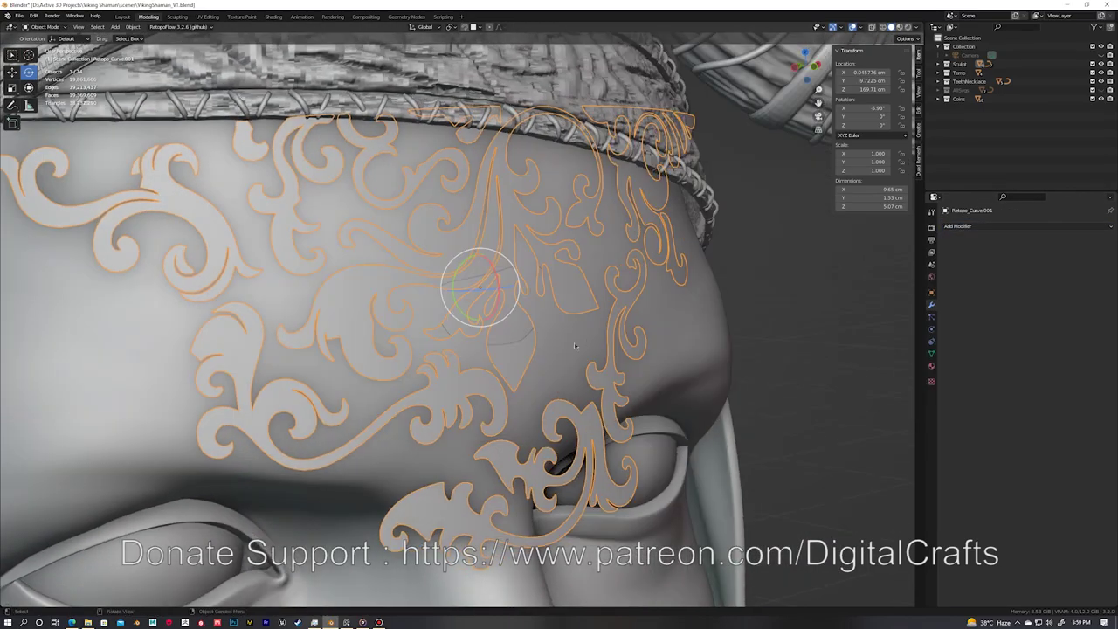
click(957, 226)
click(945, 367)
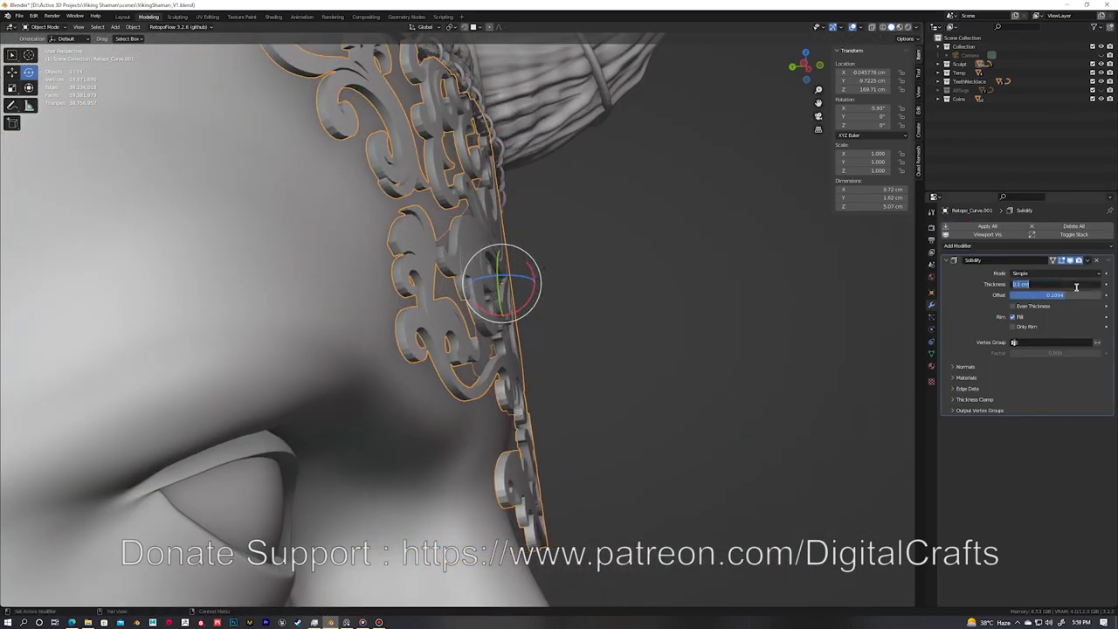
Step: Set the Solidify thickness to 0.03 cm and fit the ornament to the forehead with the Grab sculpt brush
drag(1076, 287, 1031, 286)
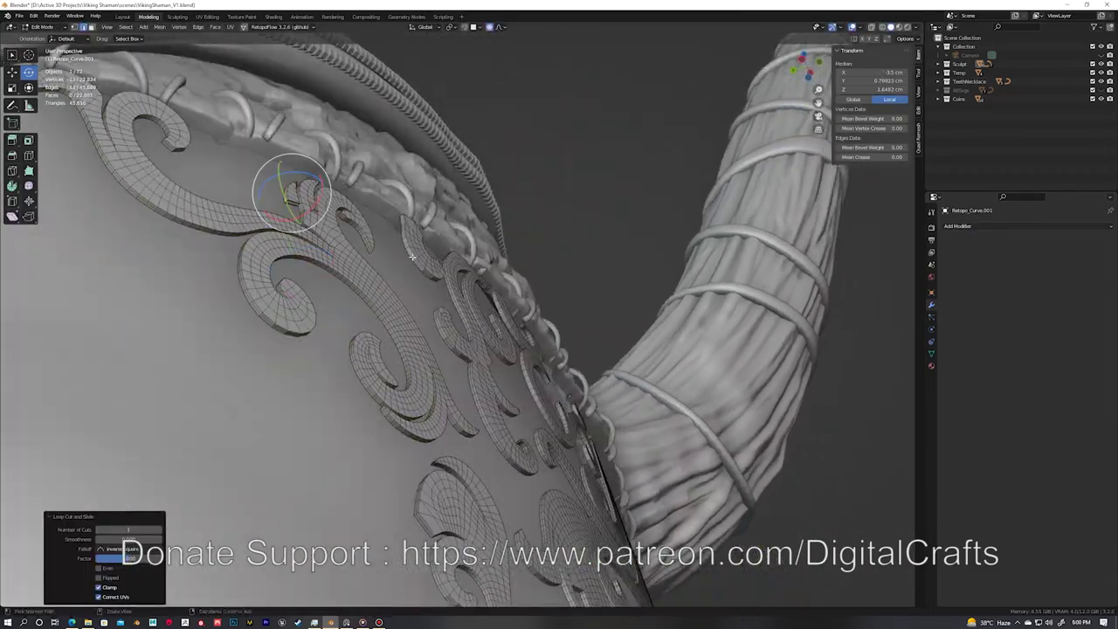
middle_drag(411, 256, 536, 428)
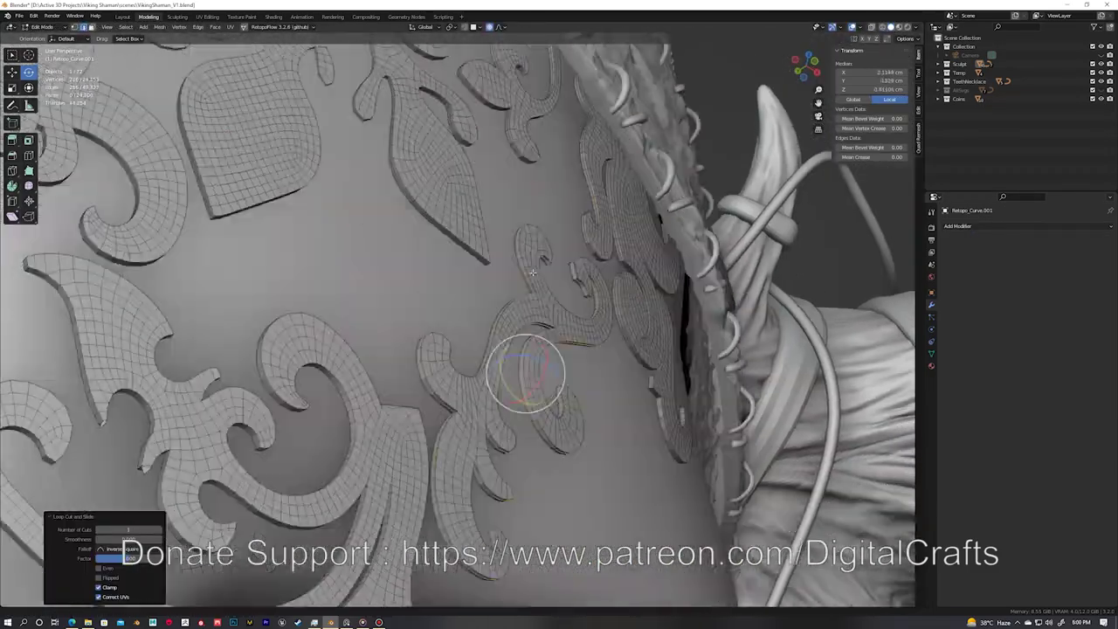
key(Tab)
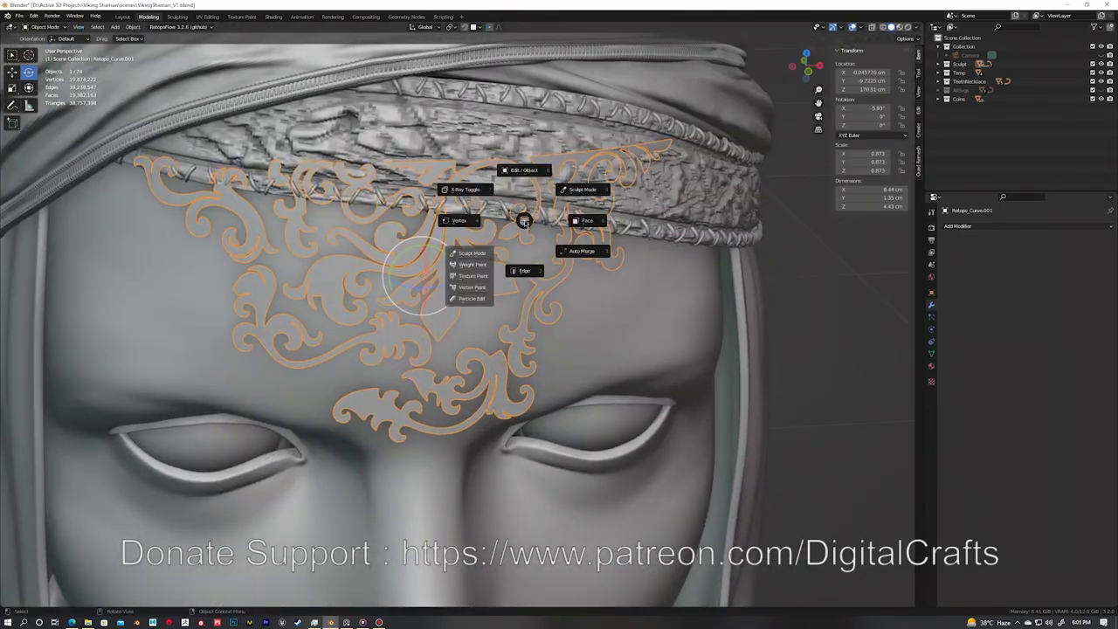
key(g)
middle_drag(421, 194, 485, 210)
click(931, 212)
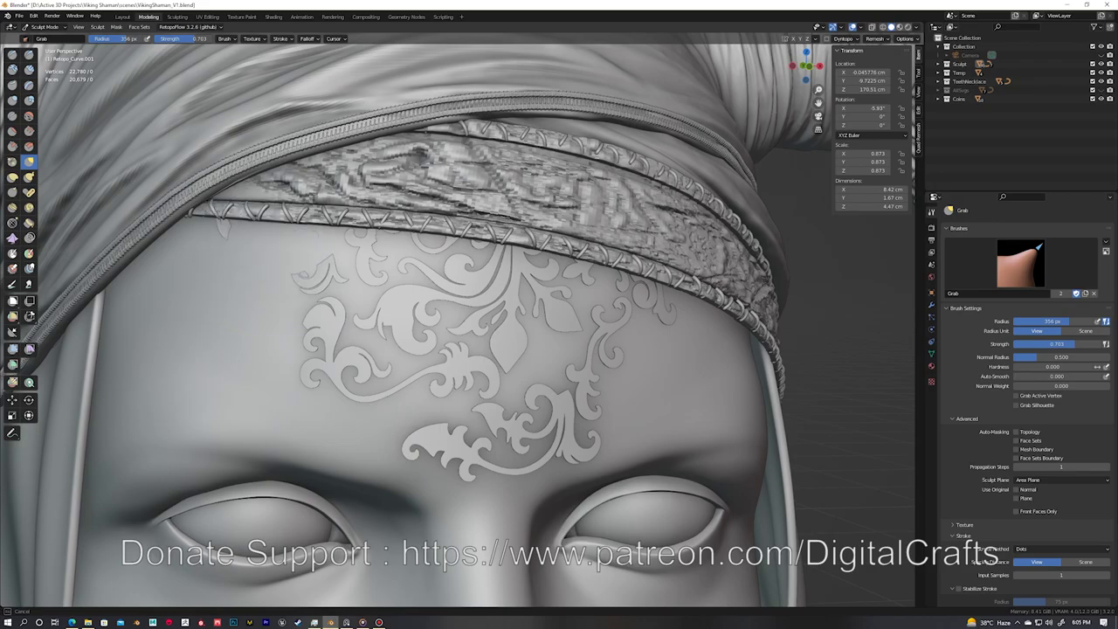
middle_drag(275, 229, 463, 196)
key(grave)
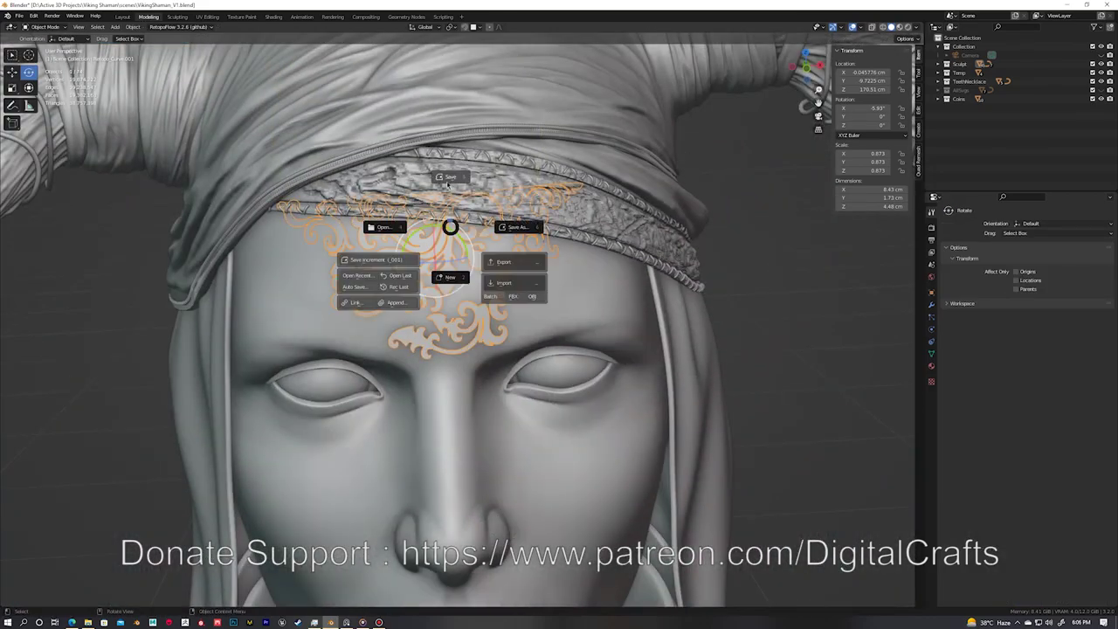
scroll(445, 262, down, 5)
key(shift+a)
Step: Make a small smooth-shaded half-sphere bead from a low-segment UV sphere with its bottom faces deleted
click(364, 333)
key(grave)
click(420, 365)
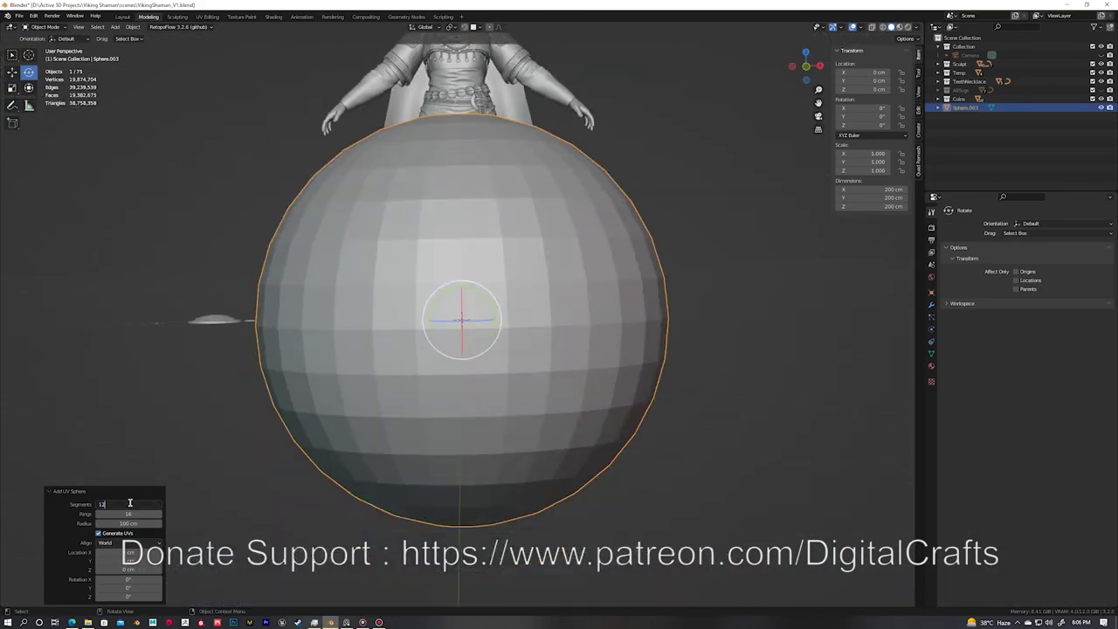
key(Tab)
alt+click(461, 391)
key(x)
click(550, 461)
key(Tab)
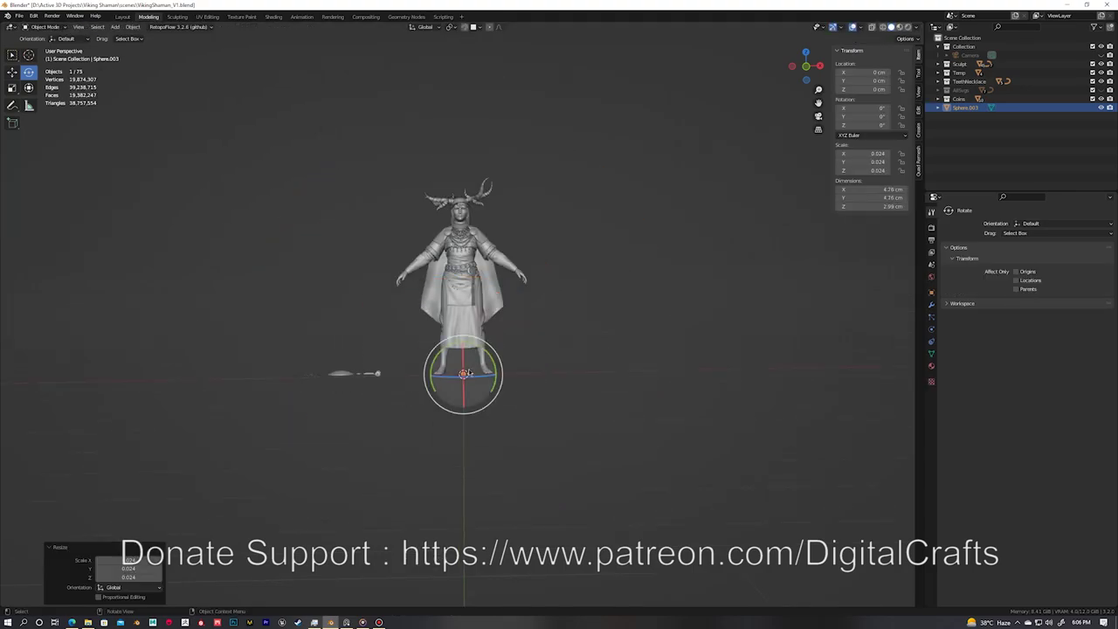
key(s)
key(KP_Decimal)
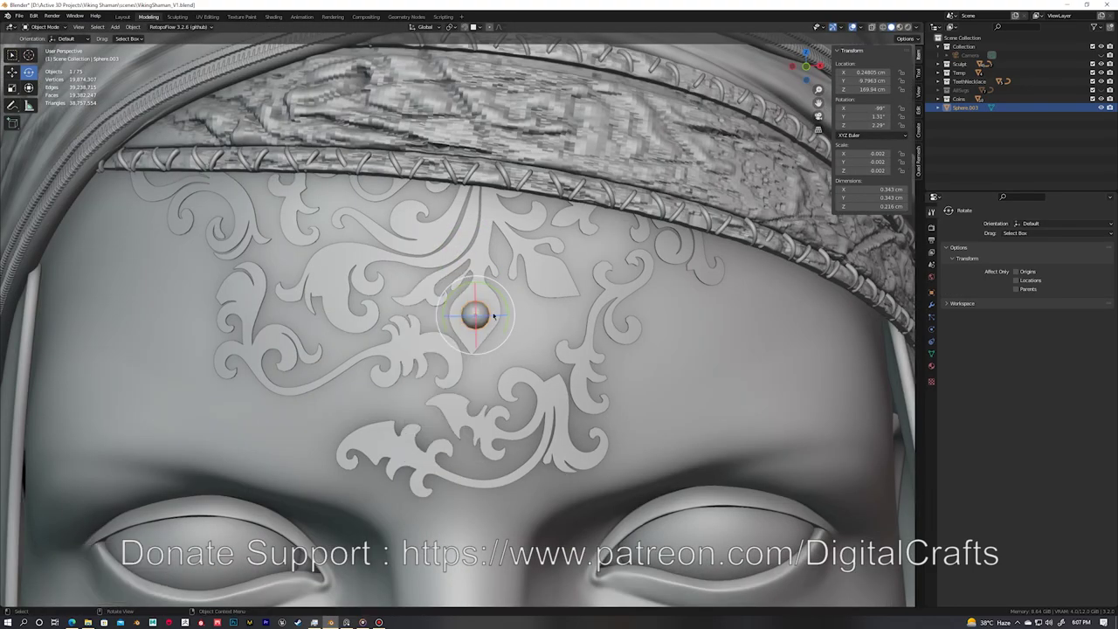
click(434, 295)
scroll(434, 296, down, 2)
Step: Duplicate the bead five times across the filigree, resizing one of the copies
key(shift+d)
click(566, 267)
key(shift+d)
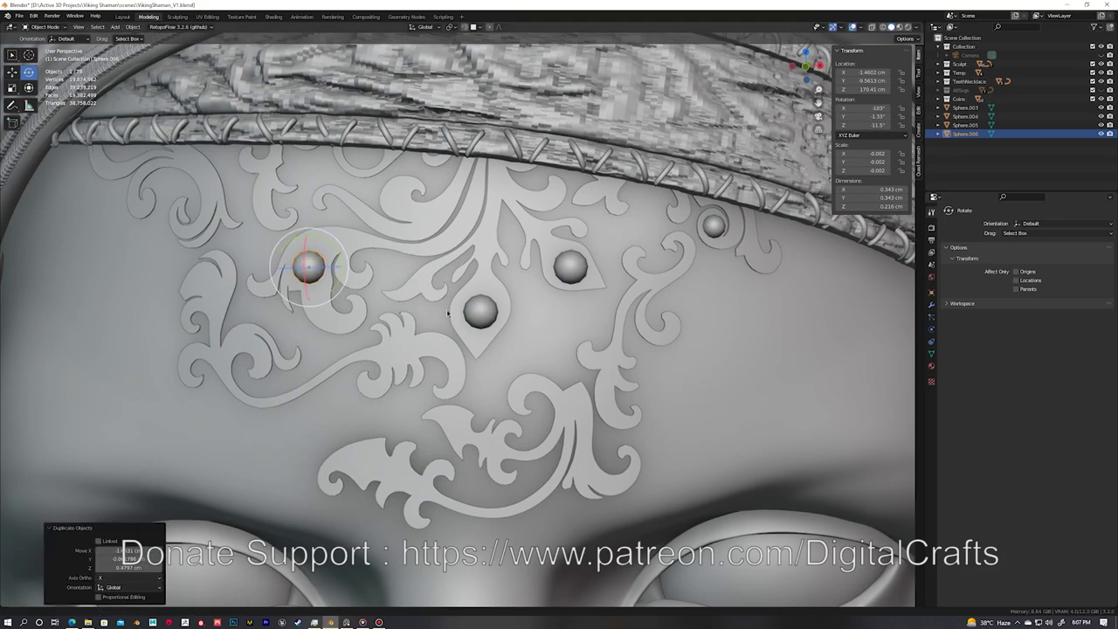
click(444, 321)
key(shift+d)
click(414, 326)
key(s)
click(509, 185)
scroll(509, 185, down, 2)
key(shift+d)
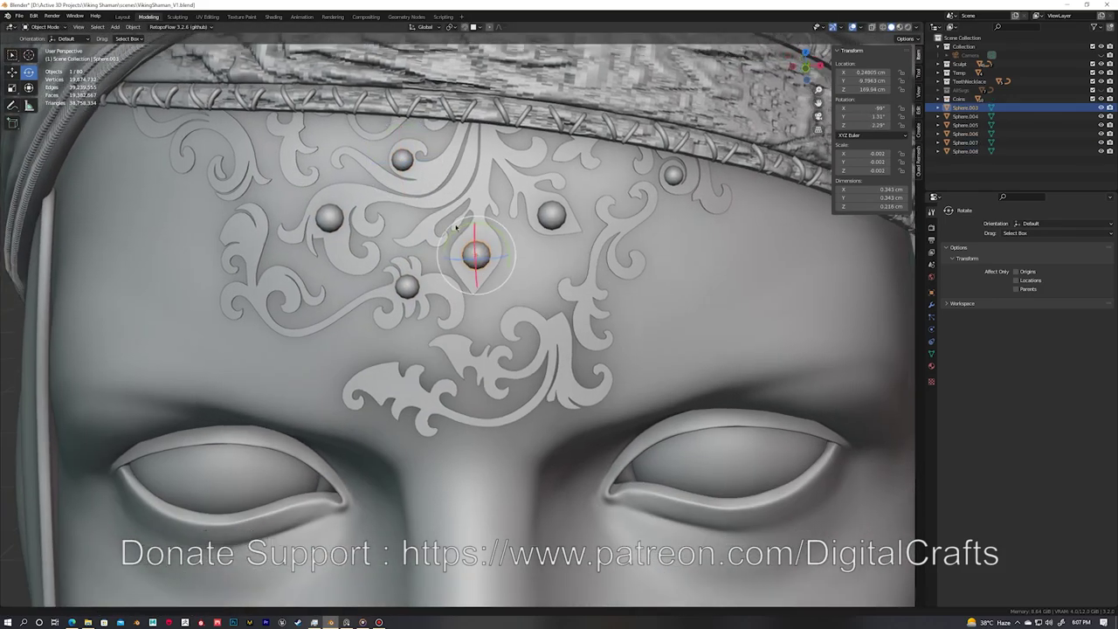
click(551, 279)
key(shift+d)
click(445, 346)
middle_drag(444, 347, 654, 273)
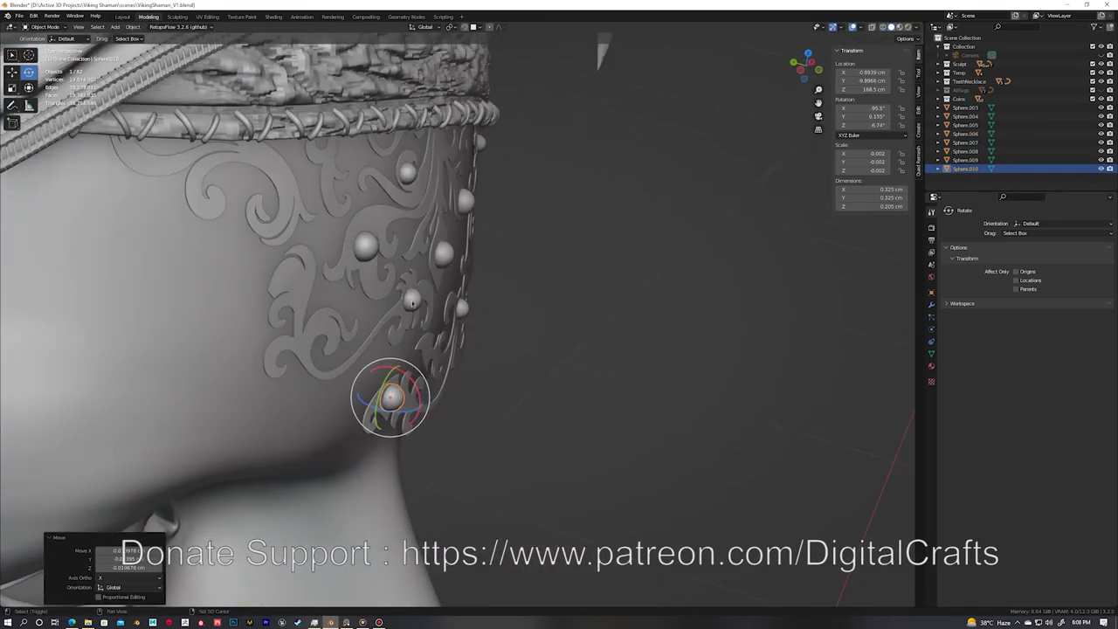
Step: Flatten the selected beads along Z so they sit low on the ornament
key(s)
key(z)
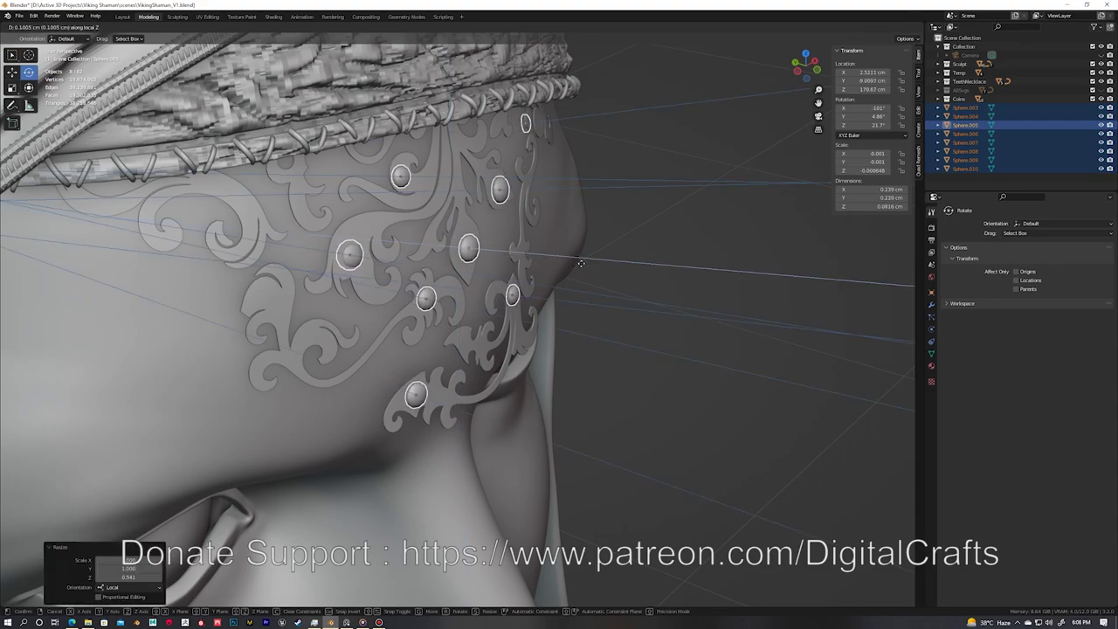
click(580, 263)
middle_drag(581, 263, 540, 253)
key(g)
Step: Save the project and add two more beads to the filigree, shrinking one slightly
click(445, 192)
key(shift+d)
click(434, 347)
key(ctrl+s)
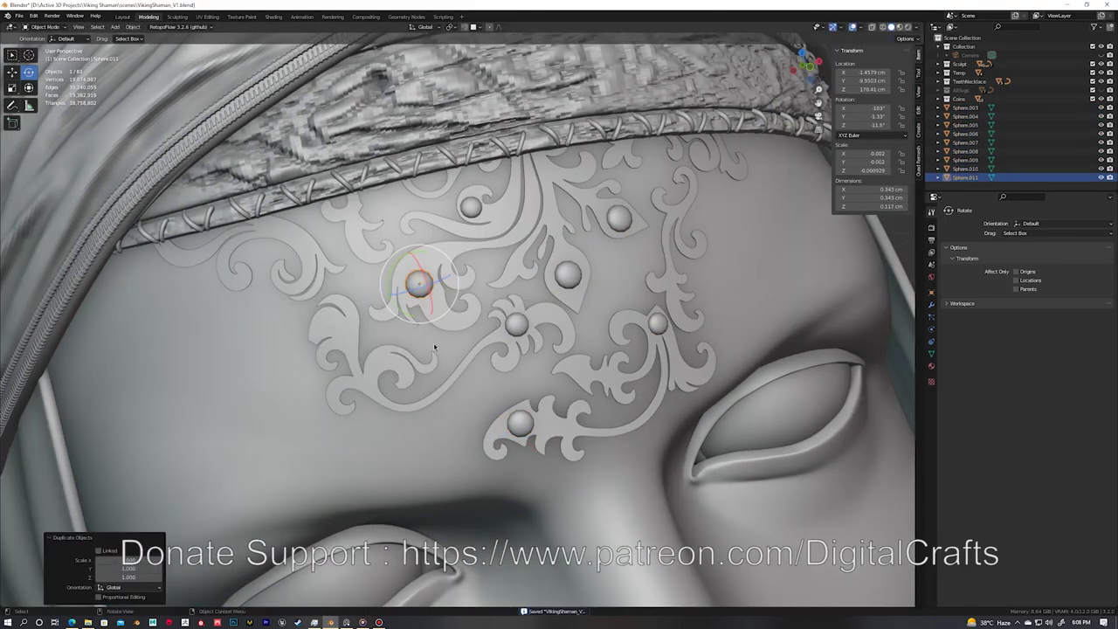
click(379, 345)
key(s)
click(407, 275)
key(shift+d)
click(425, 284)
mouse_move(425, 284)
middle_down()
mouse_move(262, 218)
mouse_move(437, 218)
middle_up()
Step: Scatter three more beads along the ornament's edges, one slightly smaller, then select the ornament
key(shift+d)
click(262, 218)
key(shift+d)
click(166, 191)
scroll(165, 190, down, 3)
key(shift+d)
click(654, 270)
key(s)
click(513, 289)
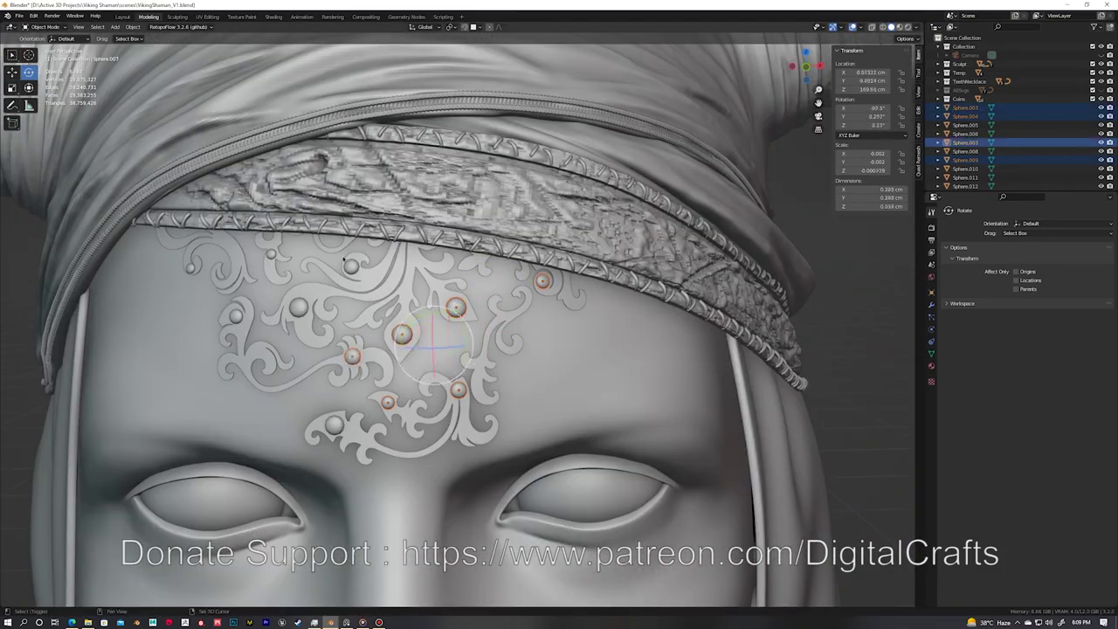
click(407, 262)
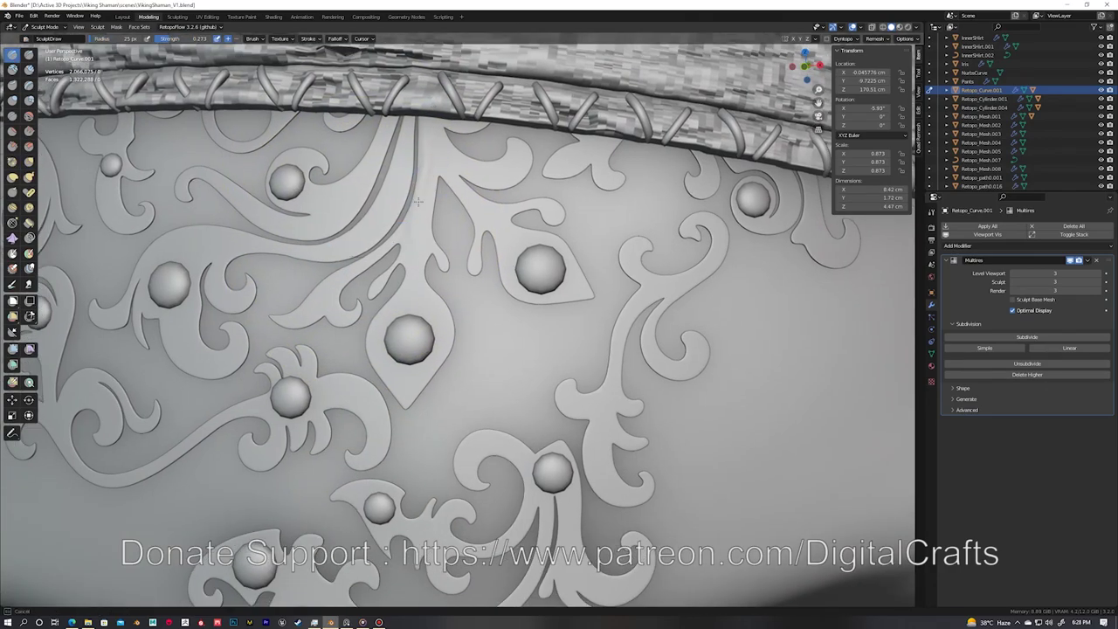
Step: Enlarge the brush and carve grooves along the ornament's stem and lower-left curl
shift+middle_drag(417, 202, 415, 172)
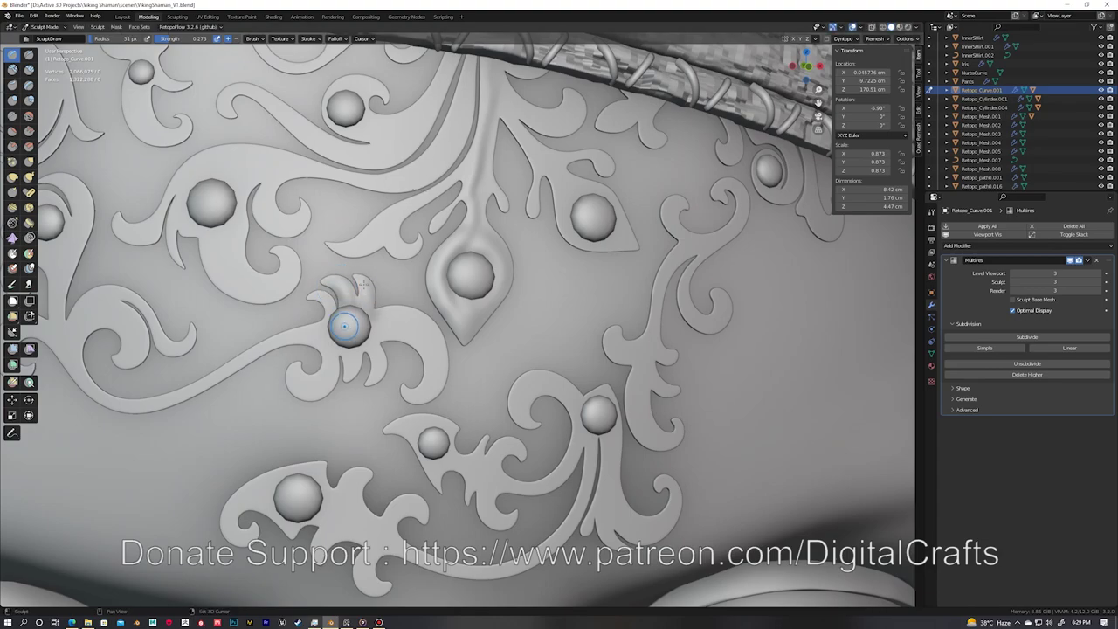
scroll(344, 326, up, 2)
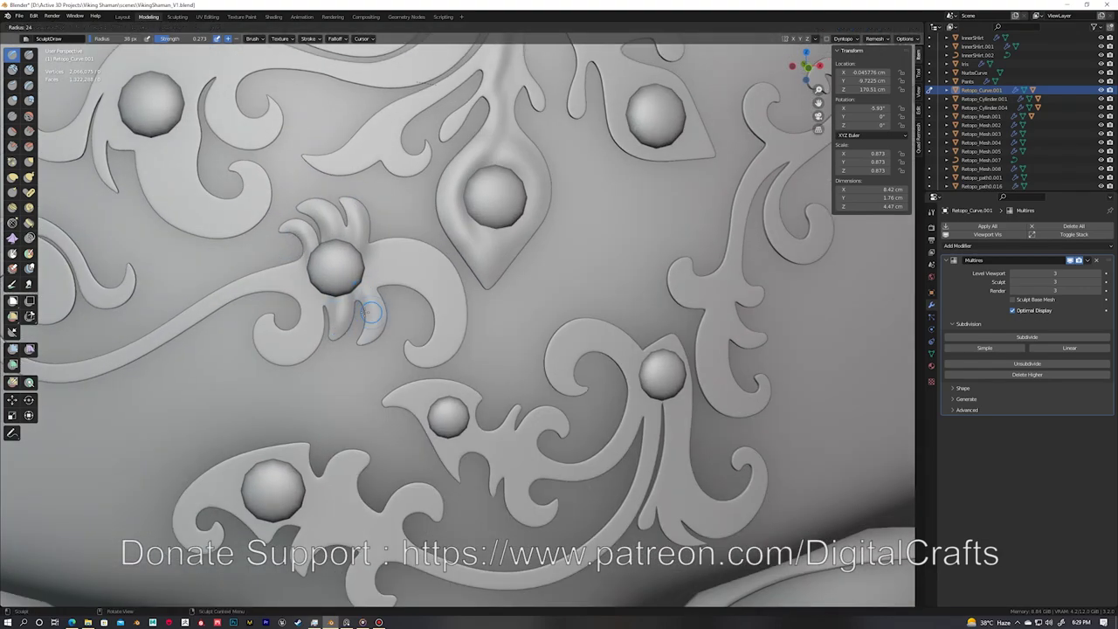
key(f)
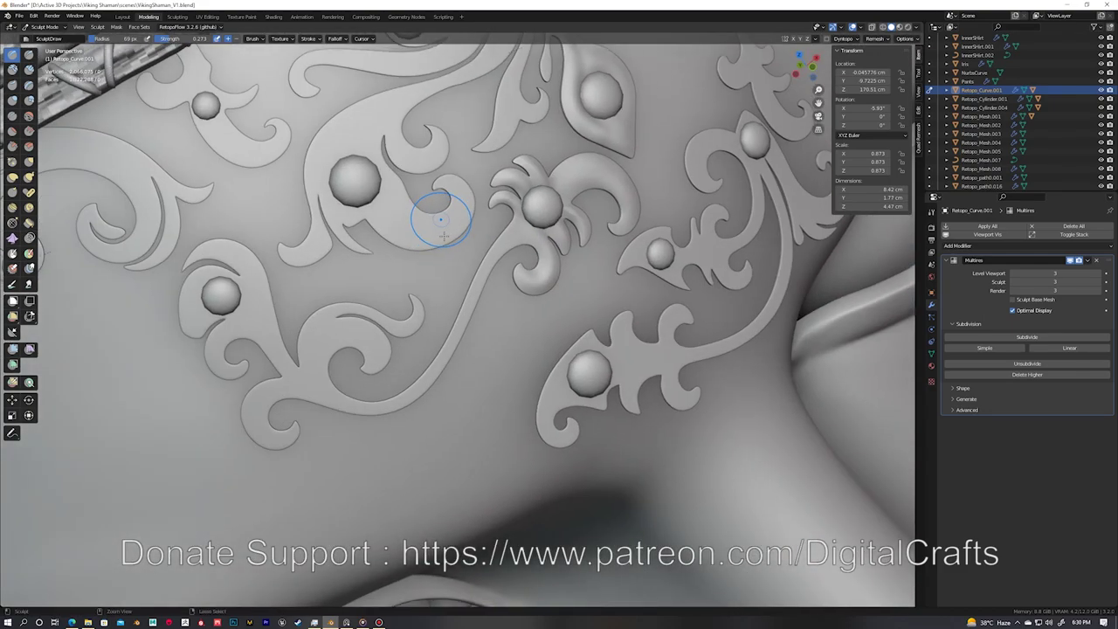
shift+middle_drag(419, 358, 480, 279)
scroll(479, 279, up, 2)
shift+middle_drag(276, 388, 320, 318)
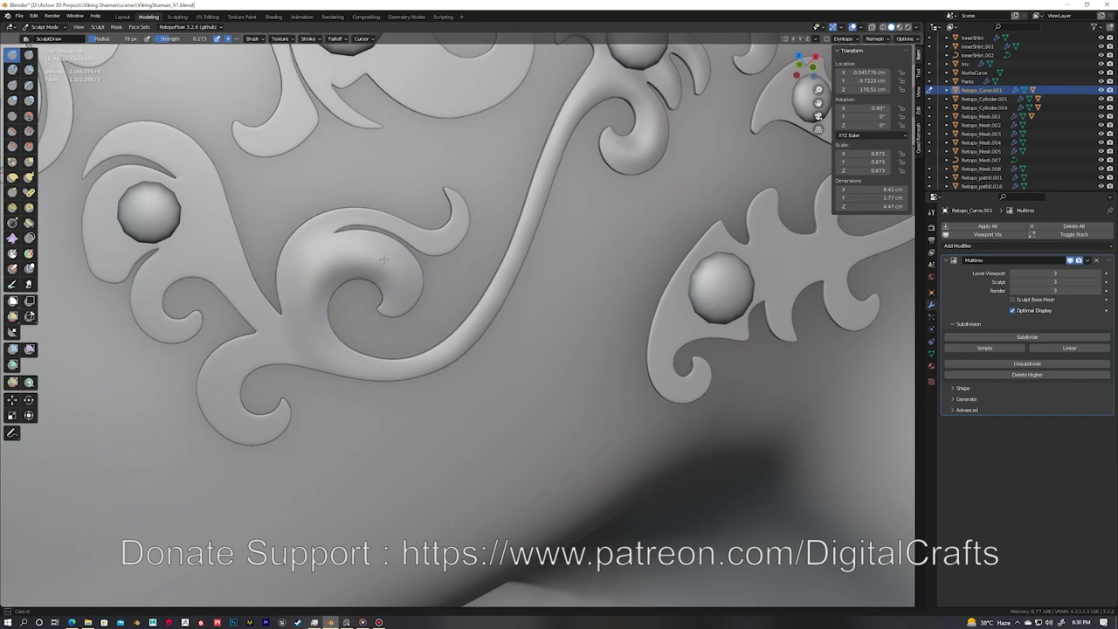
mouse_move(326, 233)
middle_down()
mouse_move(323, 377)
mouse_move(411, 295)
mouse_move(404, 346)
middle_up()
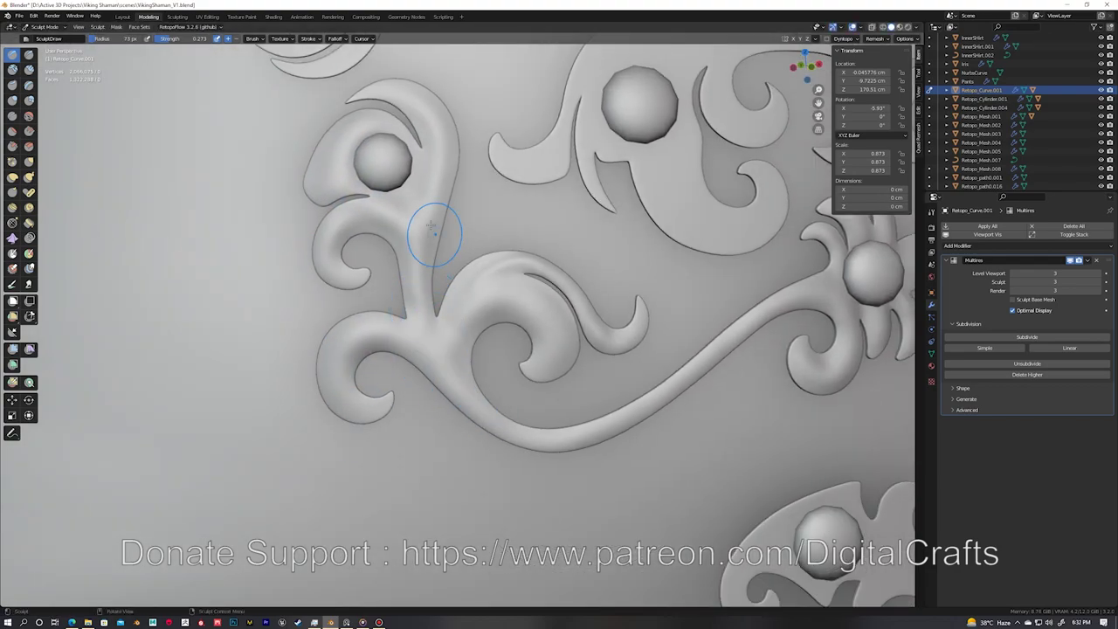
scroll(420, 310, down, 5)
scroll(471, 362, up, 5)
mouse_move(471, 361)
middle_down()
mouse_move(409, 399)
mouse_move(341, 358)
mouse_move(449, 387)
mouse_move(574, 325)
mouse_move(501, 342)
middle_up()
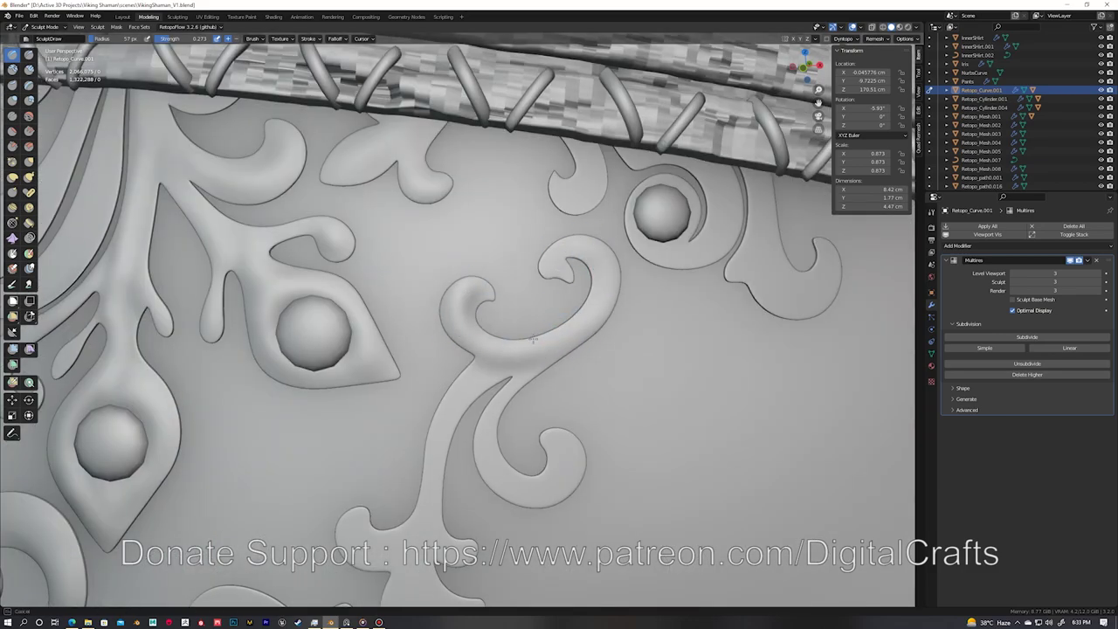
Step: Carve further groove lines across the leafy scrolls and the laced band above
middle_drag(532, 339, 476, 331)
middle_drag(483, 249, 480, 271)
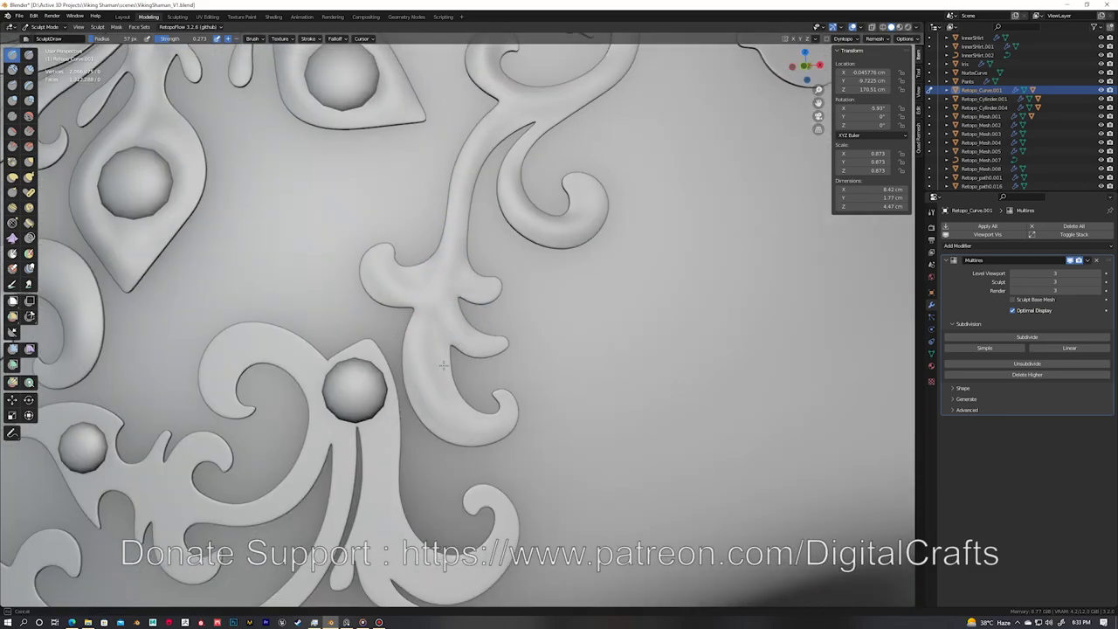
middle_drag(444, 365, 440, 428)
middle_drag(431, 502, 442, 358)
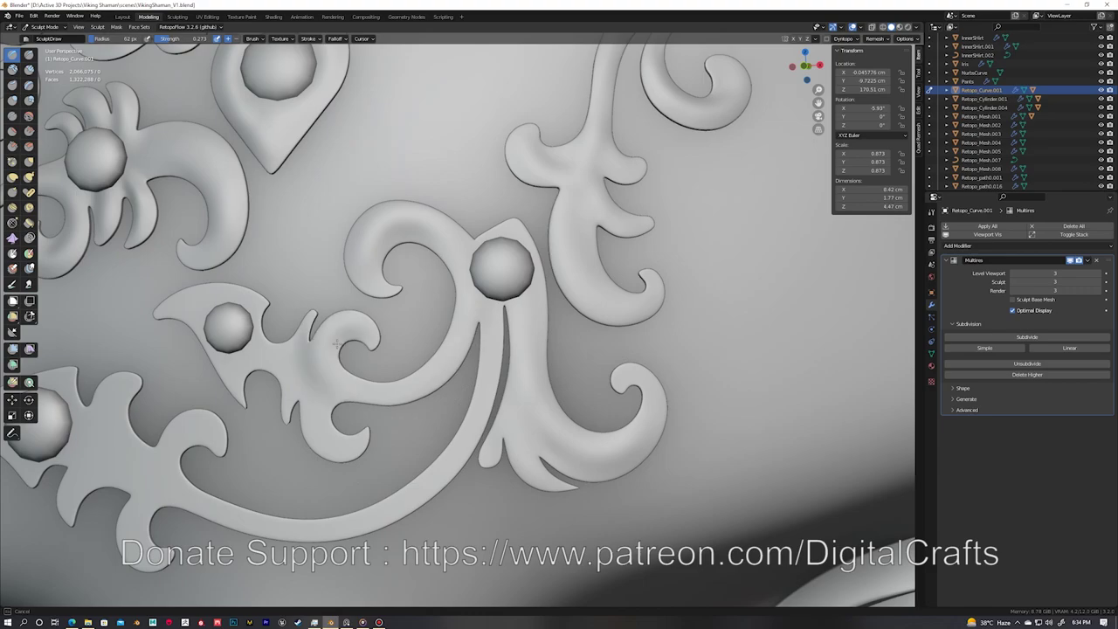
middle_drag(336, 344, 393, 394)
middle_drag(332, 345, 174, 450)
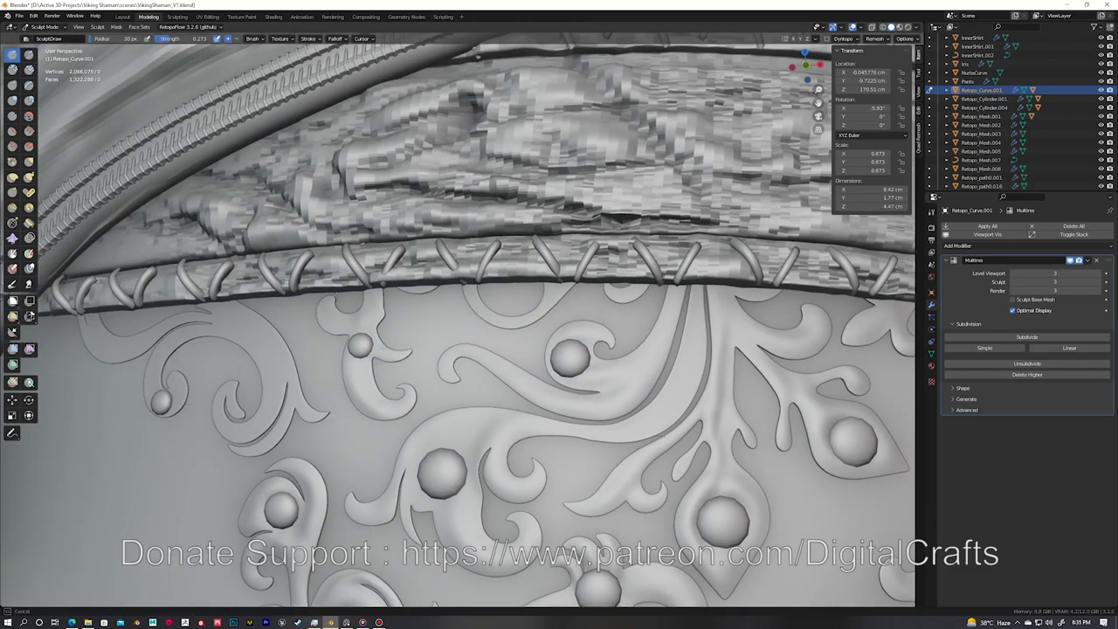
middle_drag(398, 362, 398, 362)
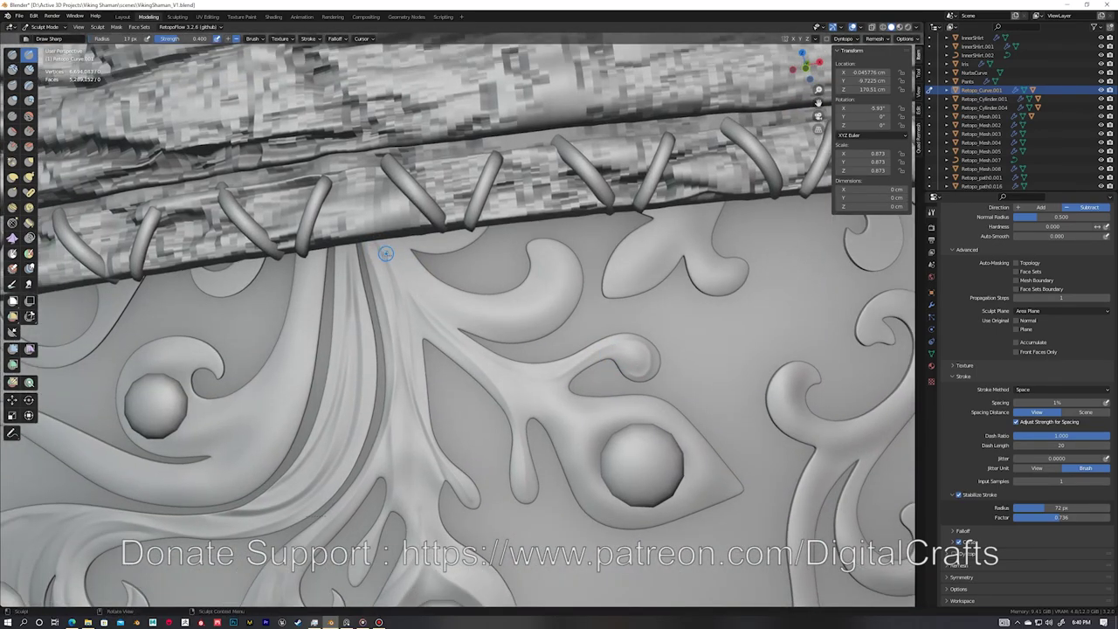
shift+middle_drag(504, 309, 374, 303)
shift+middle_drag(489, 285, 381, 350)
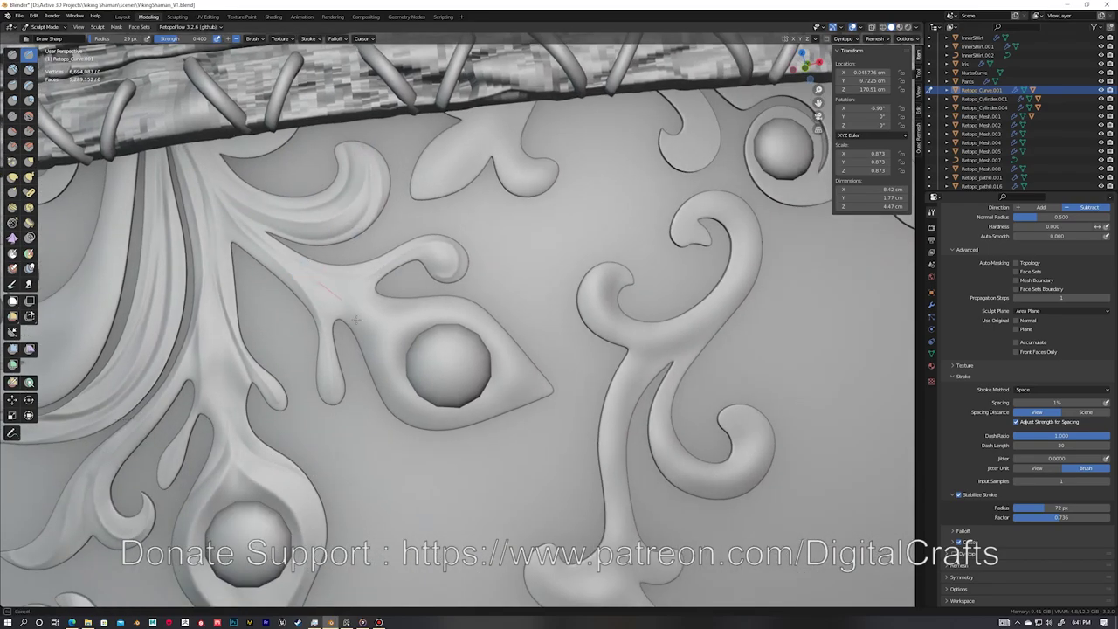
scroll(294, 251, up, 2)
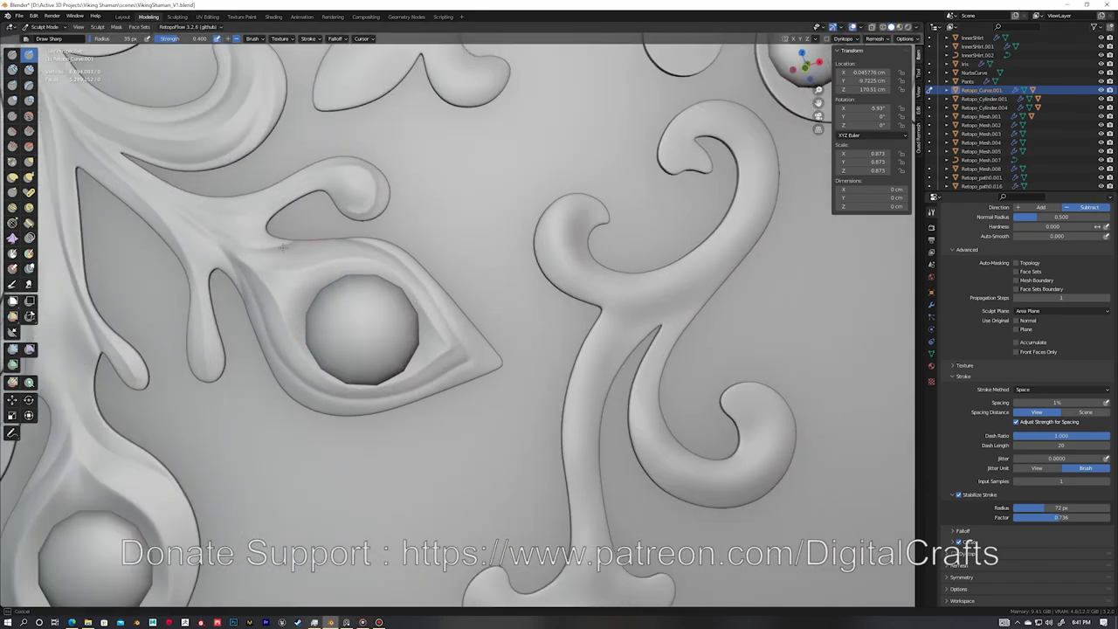
middle_drag(302, 237, 371, 244)
Step: Add sharp relief detail to the lower ornaments and scrolls near the garment edge
mouse_move(453, 296)
middle_down()
mouse_move(349, 312)
mouse_move(405, 395)
mouse_move(444, 266)
mouse_move(384, 323)
mouse_move(434, 309)
mouse_move(467, 232)
middle_up()
middle_drag(329, 350, 402, 282)
mouse_move(377, 340)
middle_down()
mouse_move(361, 332)
mouse_move(285, 355)
middle_up()
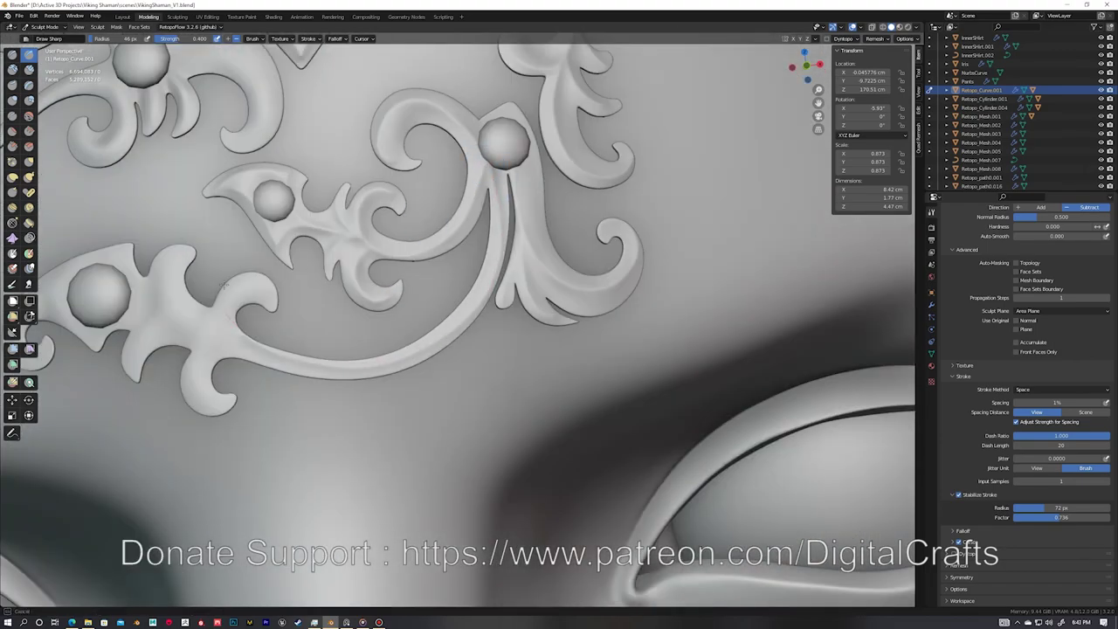
mouse_move(223, 284)
shift+middle_down()
mouse_move(293, 324)
mouse_move(384, 420)
shift+middle_up()
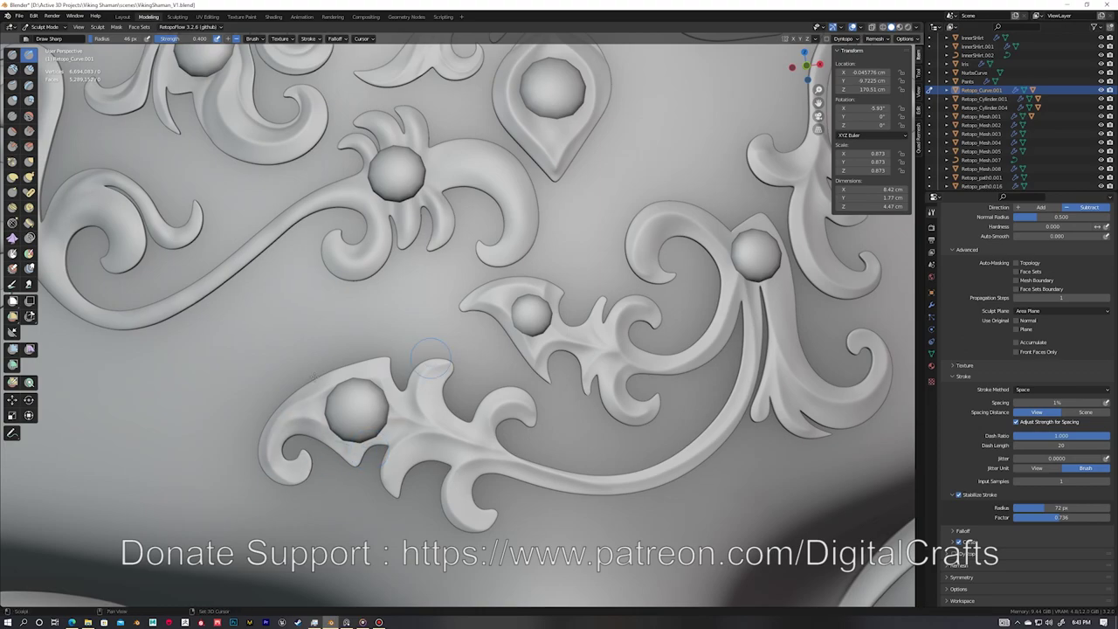
shift+middle_drag(428, 344, 365, 444)
shift+middle_drag(253, 441, 573, 388)
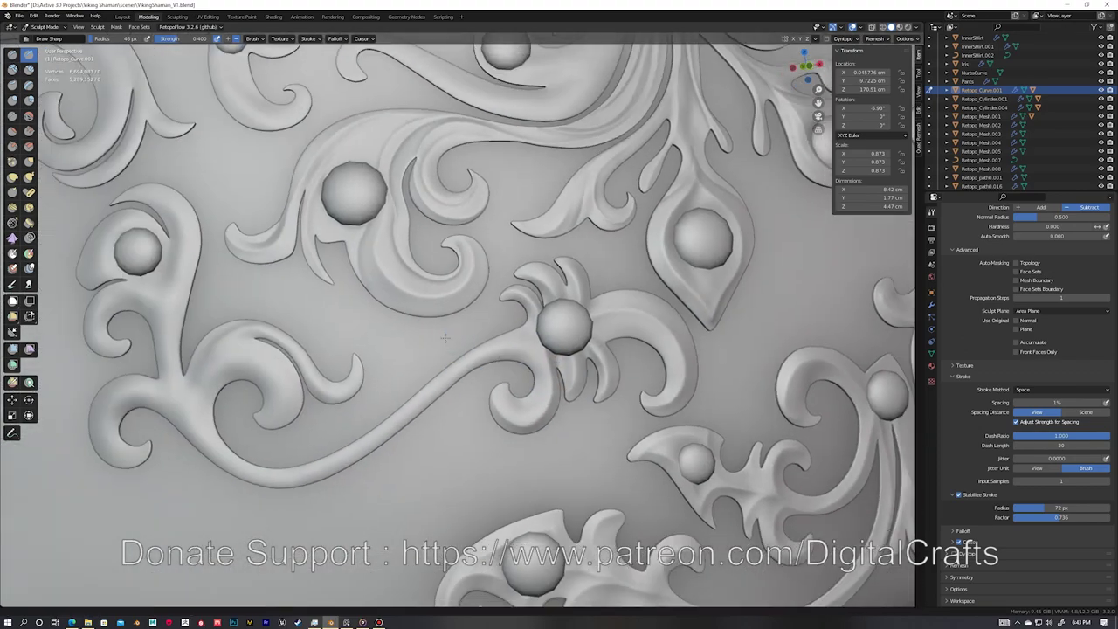
shift+middle_drag(224, 355, 270, 344)
scroll(332, 426, down, 2)
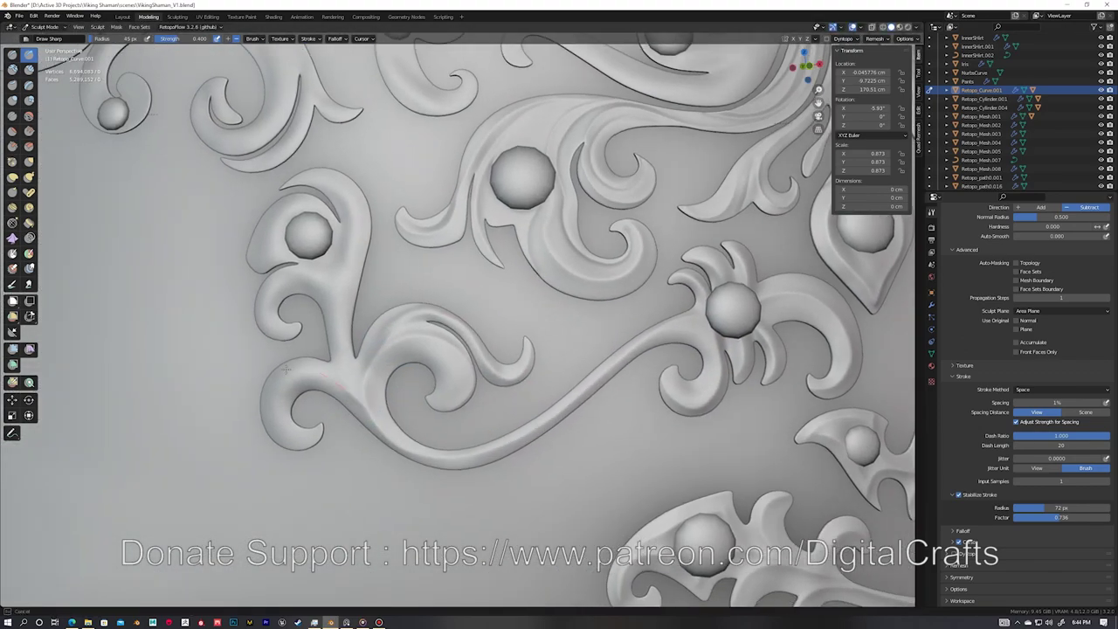
scroll(332, 426, down, 2)
mouse_move(332, 426)
middle_down()
mouse_move(348, 358)
mouse_move(504, 320)
mouse_move(569, 393)
middle_up()
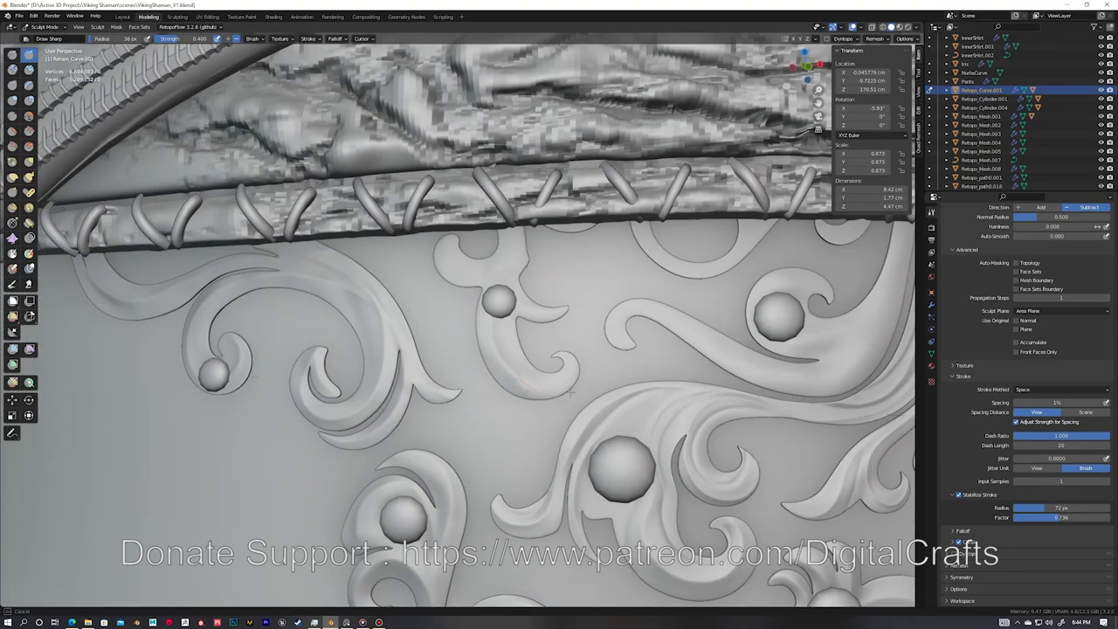
middle_drag(511, 218, 345, 303)
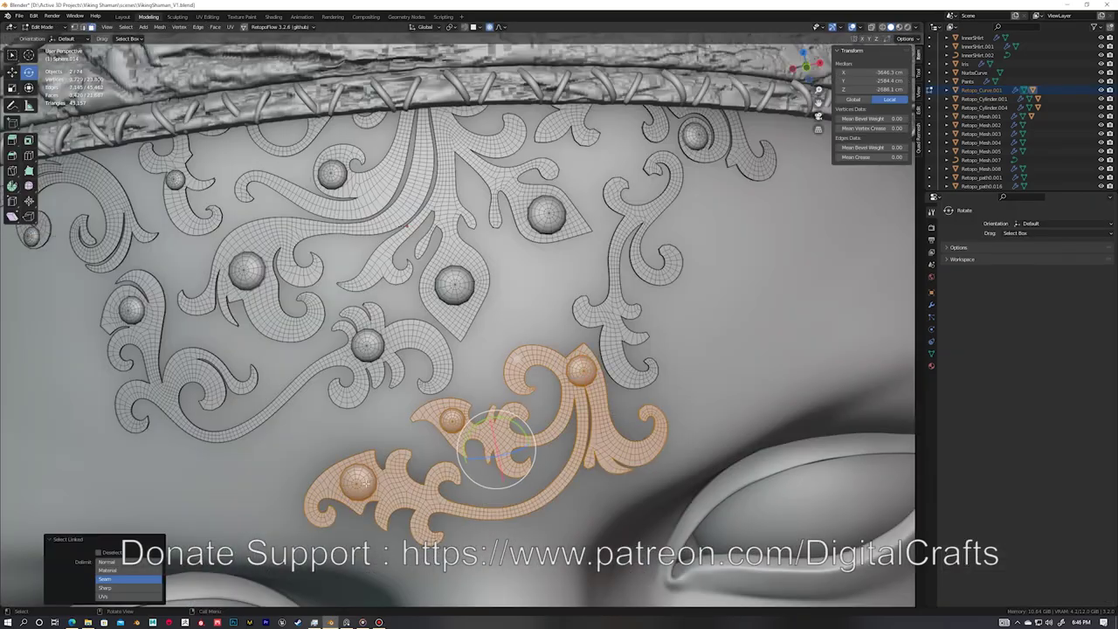
Step: Move and slightly rotate the first scroll piece on the forehead
key(g)
key(z)
click(382, 402)
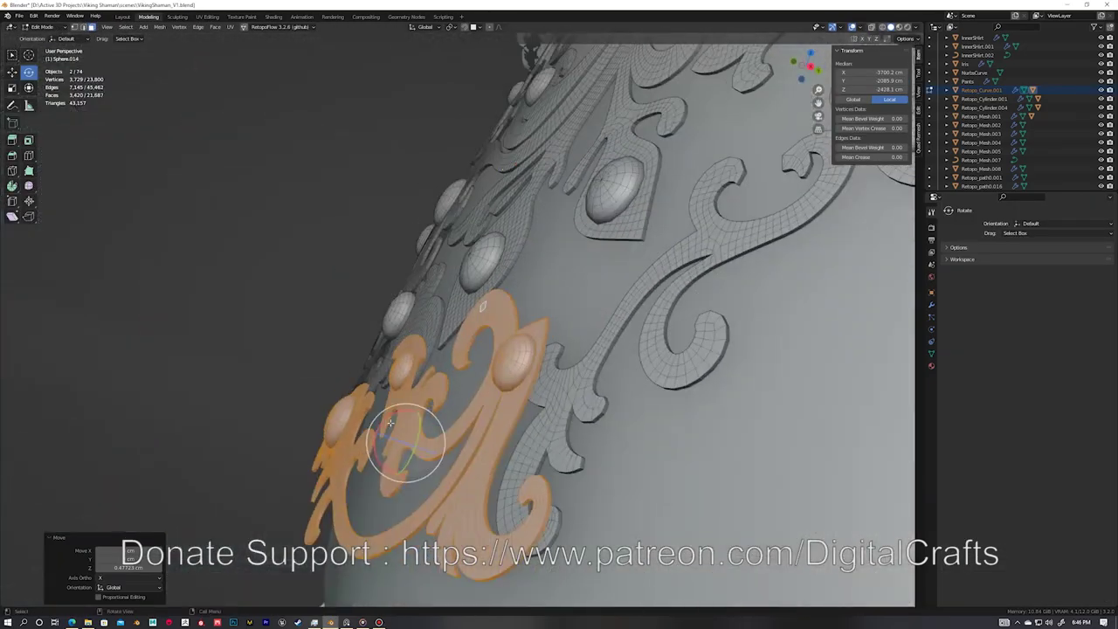
middle_drag(412, 436, 580, 404)
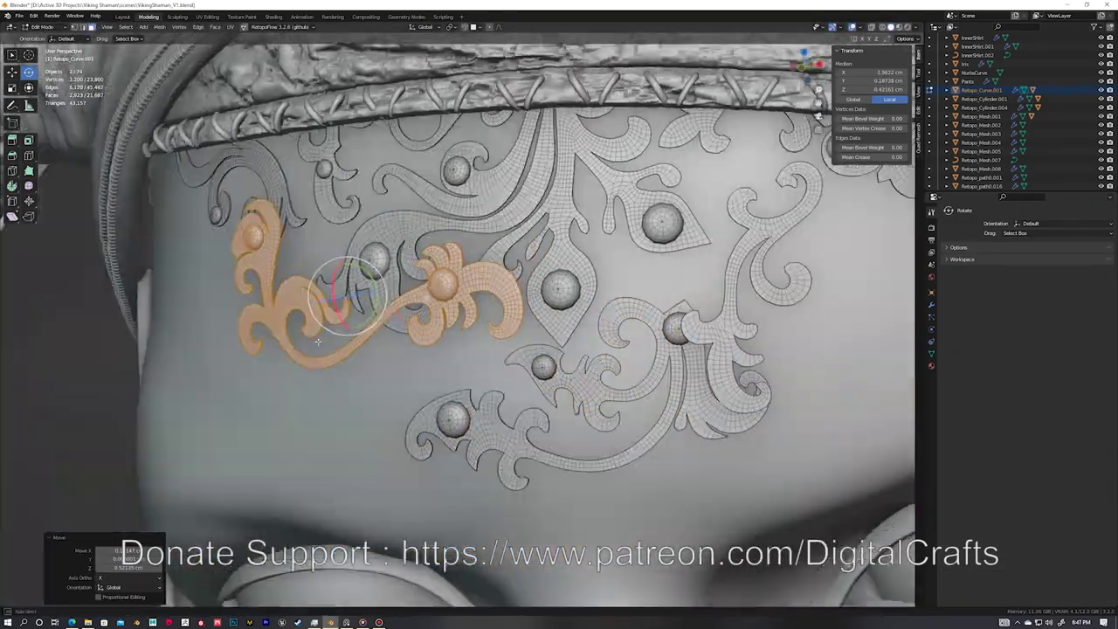
middle_drag(347, 289, 336, 284)
right_click(336, 284)
drag(336, 284, 342, 278)
middle_drag(342, 278, 345, 262)
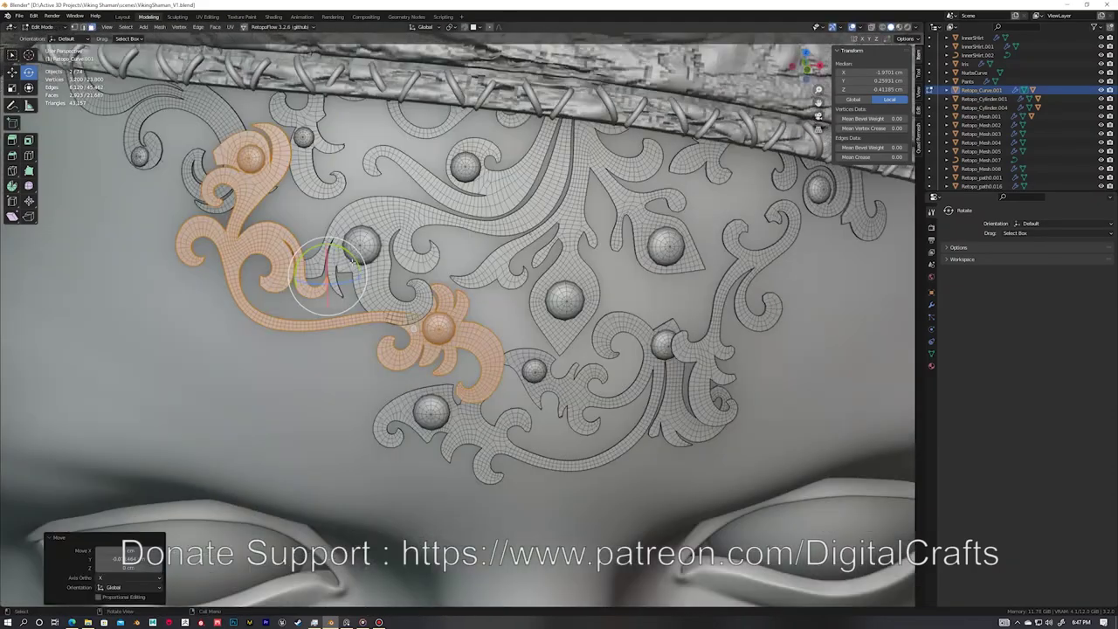
key(g)
click(352, 248)
Step: Reposition and rotate the lower and right scroll pieces so they sit on the brow
key(Tab)
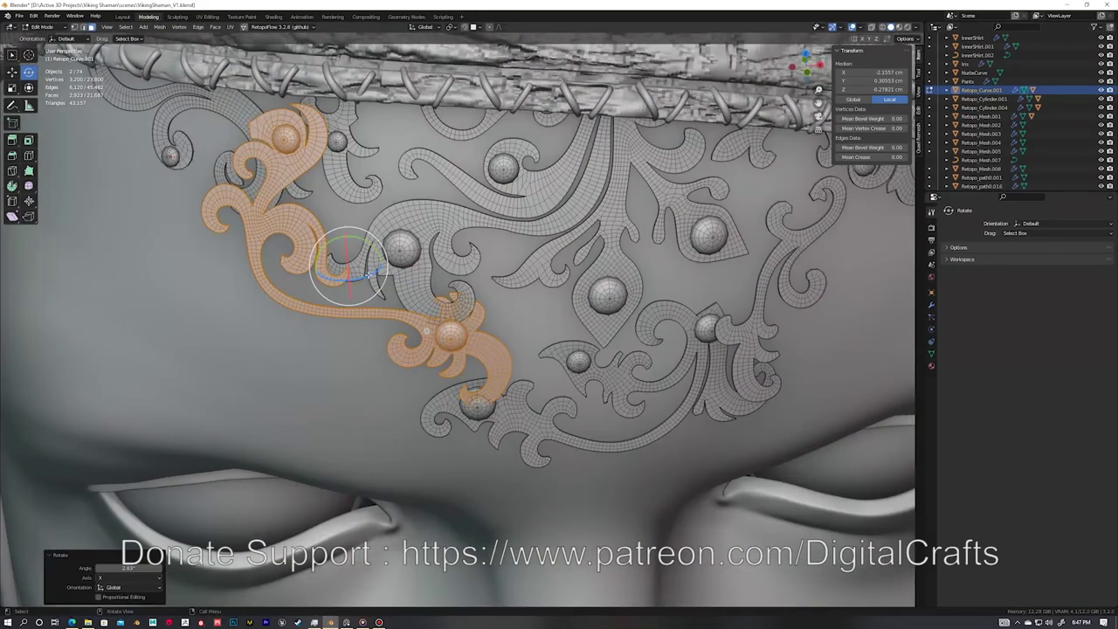
scroll(437, 306, down, 5)
scroll(515, 350, up, 5)
click(515, 350)
key(alt+z)
key(alt+z)
key(Tab)
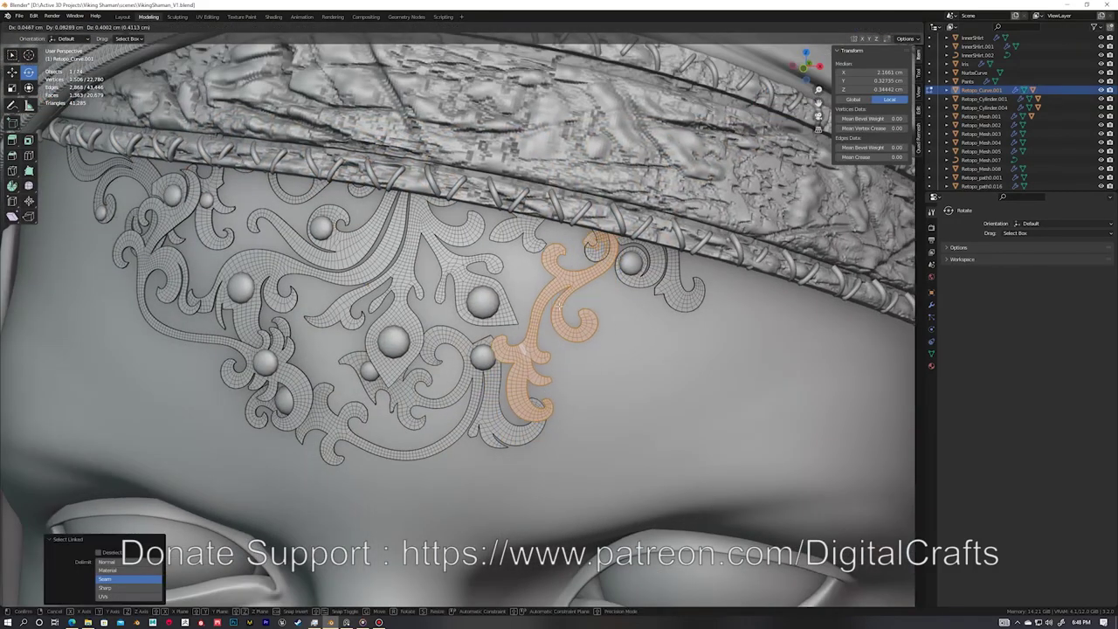
mouse_move(500, 285)
middle_down()
mouse_move(602, 330)
mouse_move(547, 359)
middle_up()
key(r)
key(g)
click(603, 330)
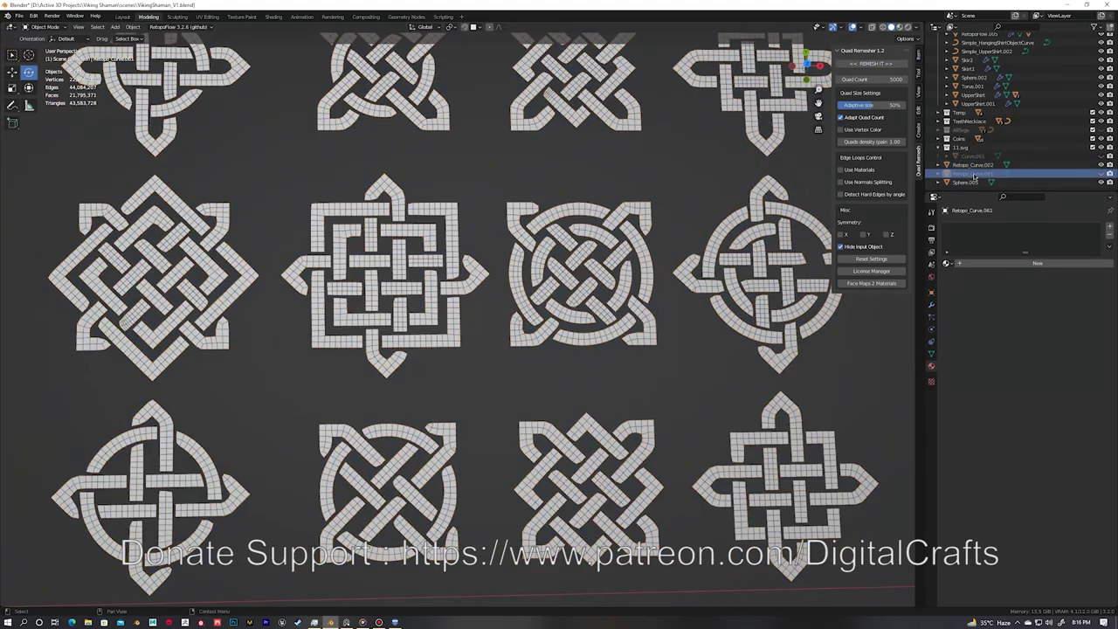
Step: Move the knots into the Temp collection and shift one knot along X
scroll(524, 236, up, 2)
key(m)
click(581, 219)
key(m)
click(629, 229)
click(436, 280)
key(m)
click(600, 288)
key(g)
key(x)
click(794, 299)
Step: Snap the knot to the world origin and give it a 0.05 cm rim-only Solidify
scroll(582, 262, up, 5)
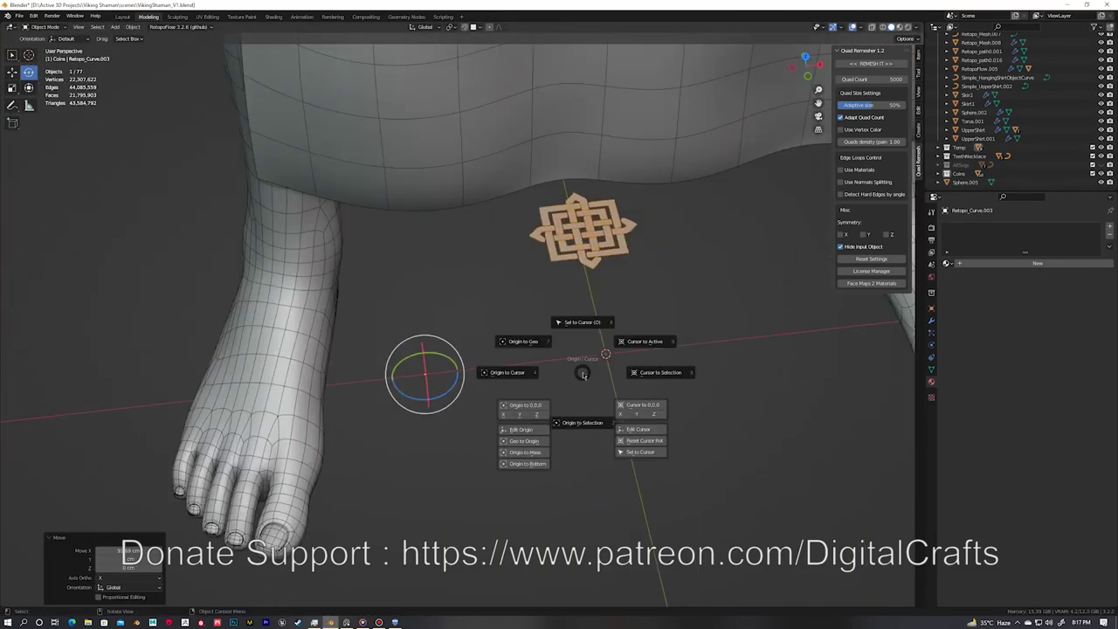
key(ctrl+a)
click(562, 280)
key(KP_Decimal)
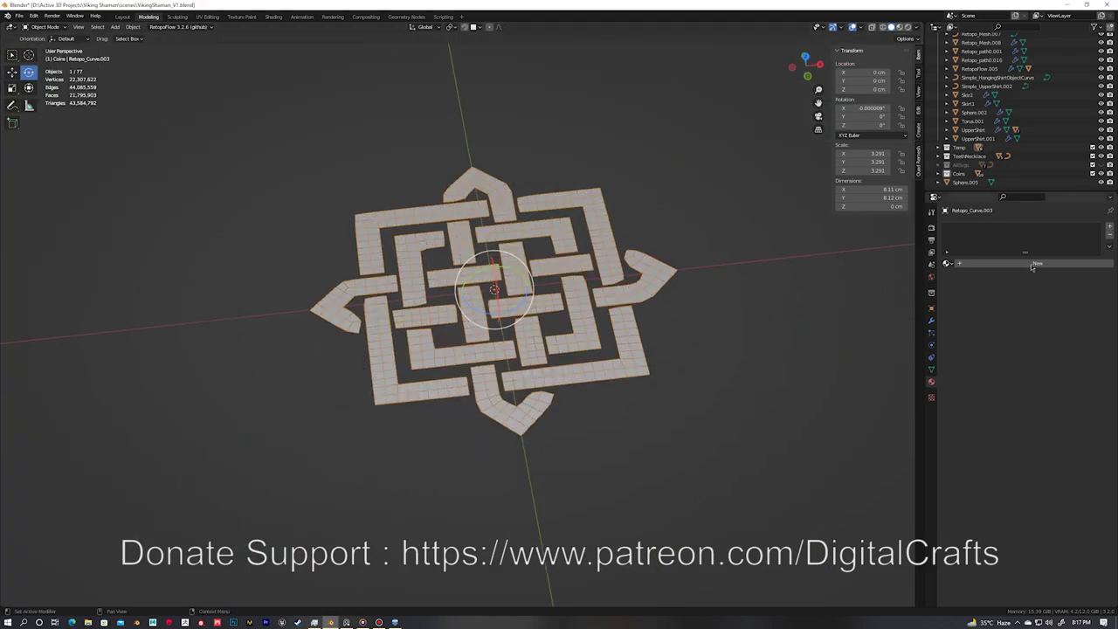
click(957, 246)
click(894, 336)
middle_drag(559, 315, 559, 280)
click(1014, 326)
drag(1055, 284, 1031, 284)
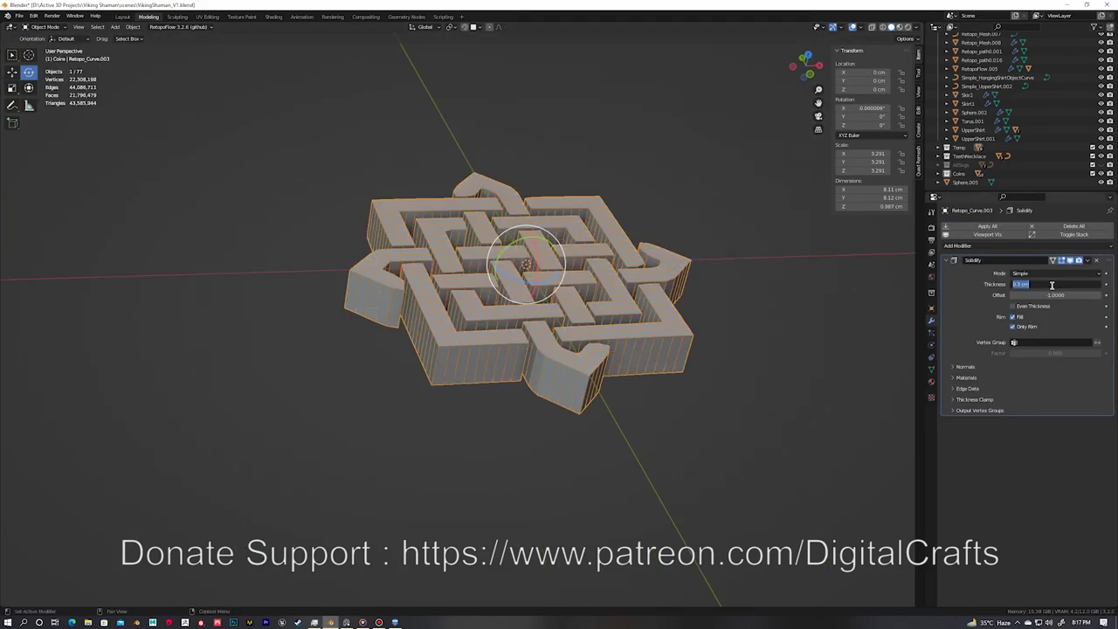
Step: Add a cube, flatten it, and stretch it along X into a wide slab
key(shift+a)
click(631, 282)
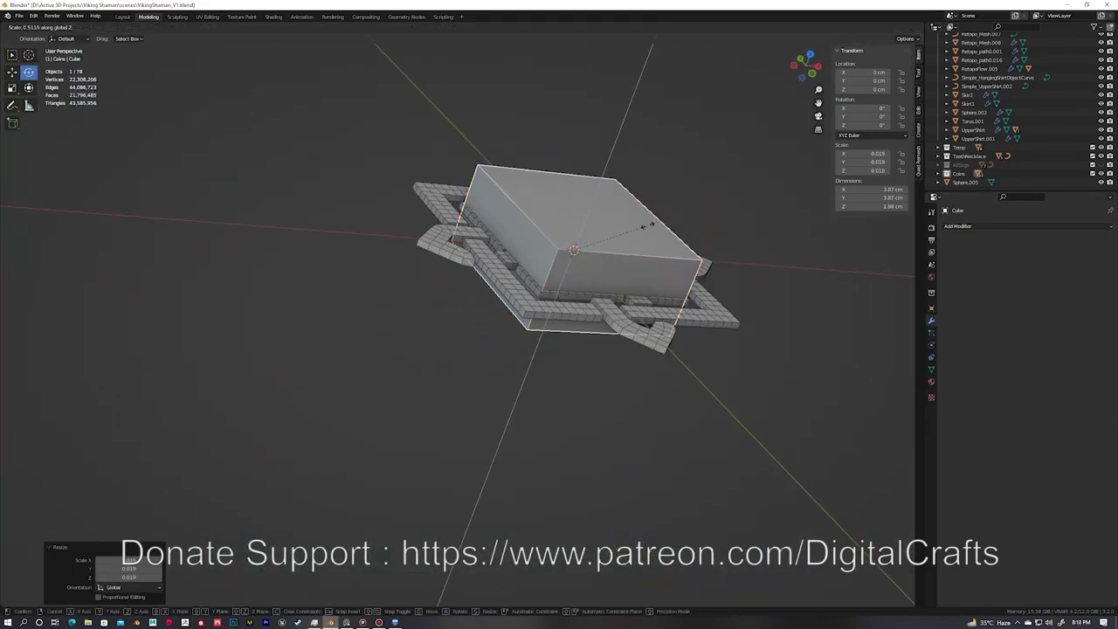
key(s)
click(629, 280)
key(g)
key(z)
key(s)
key(x)
click(576, 312)
Step: Lengthen the slab along Y and place it under the knot
key(s)
key(y)
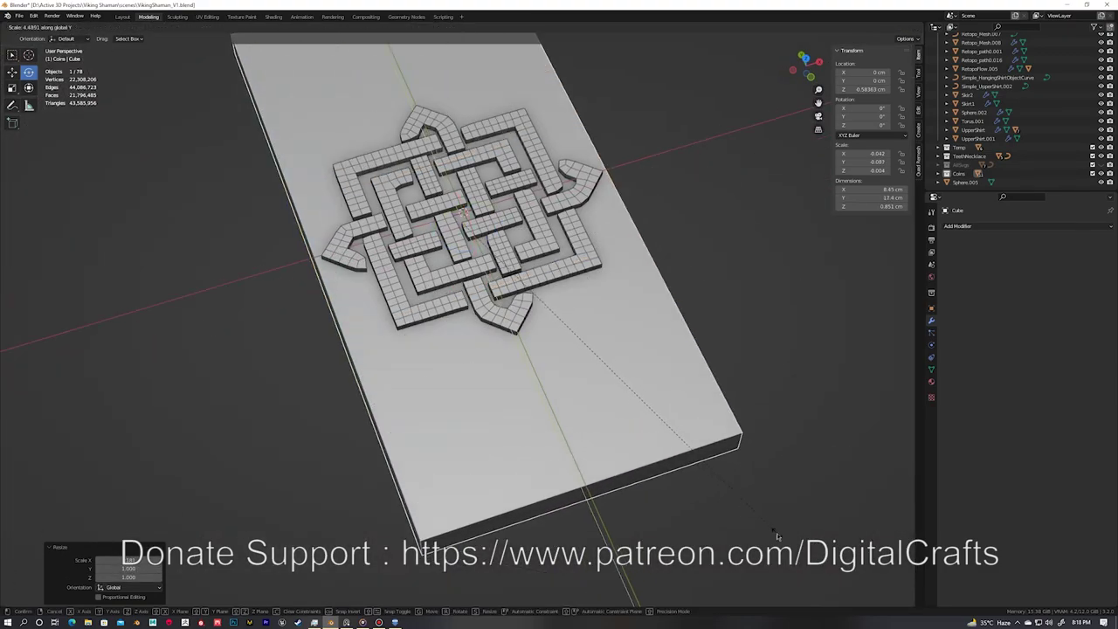
click(559, 340)
scroll(559, 340, down, 2)
key(g)
key(y)
click(542, 358)
middle_drag(541, 358, 568, 289)
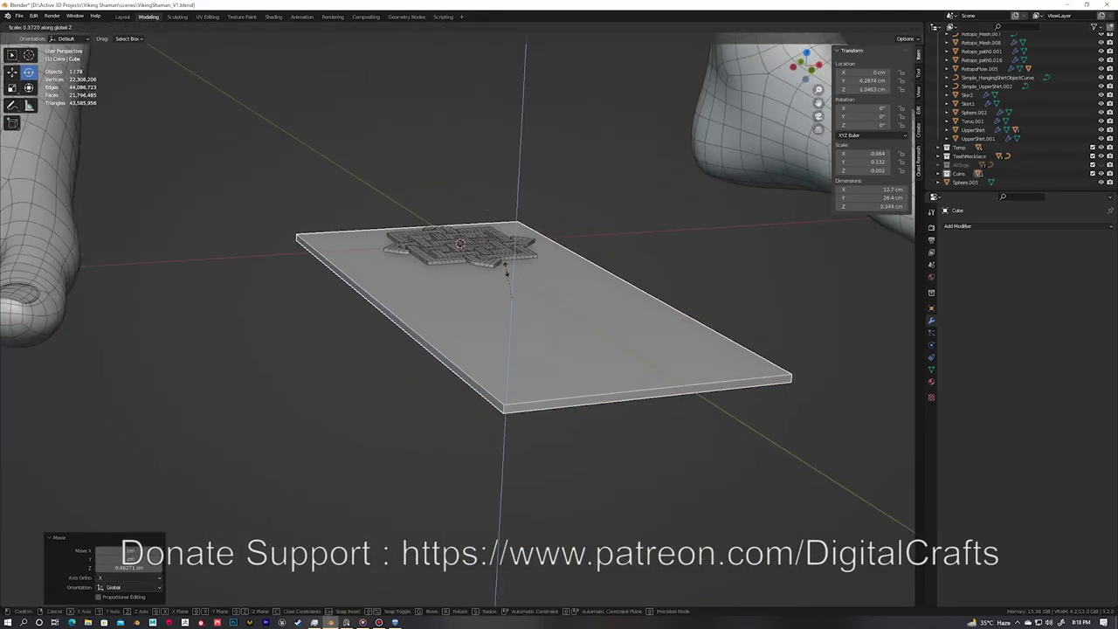
Step: Inset the slab's top face and scale the inset border to size
key(Tab)
click(568, 289)
key(i)
click(567, 289)
click(568, 289)
scroll(568, 289, up, 4)
mouse_move(568, 290)
middle_down()
mouse_move(527, 323)
mouse_move(559, 314)
middle_up()
key(s)
click(492, 317)
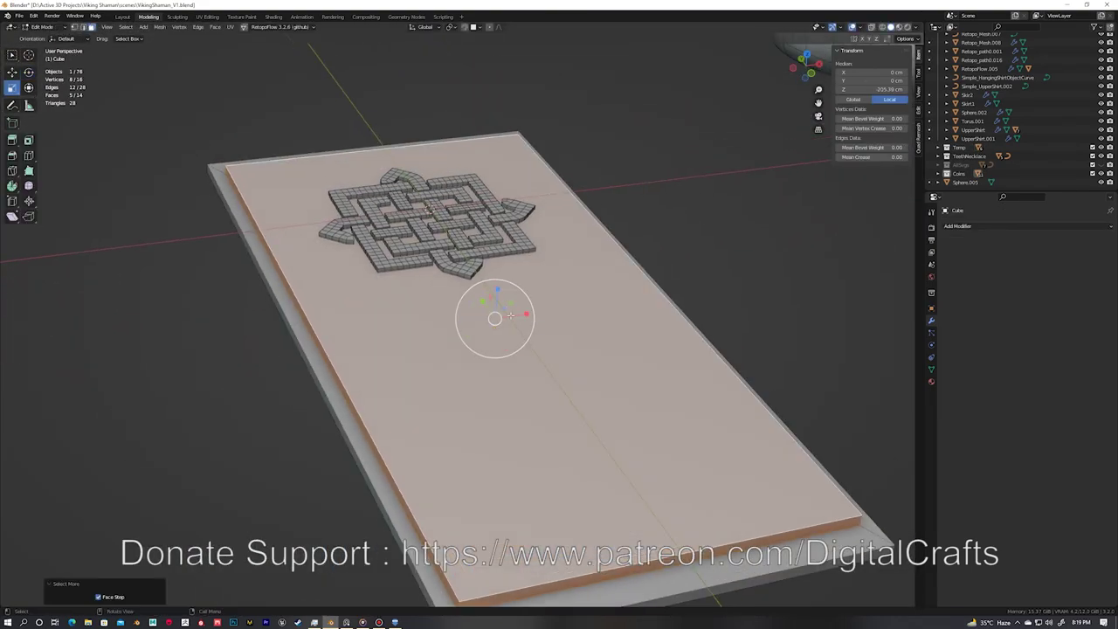
middle_drag(492, 317, 487, 319)
key(s)
click(473, 281)
middle_drag(473, 281, 489, 288)
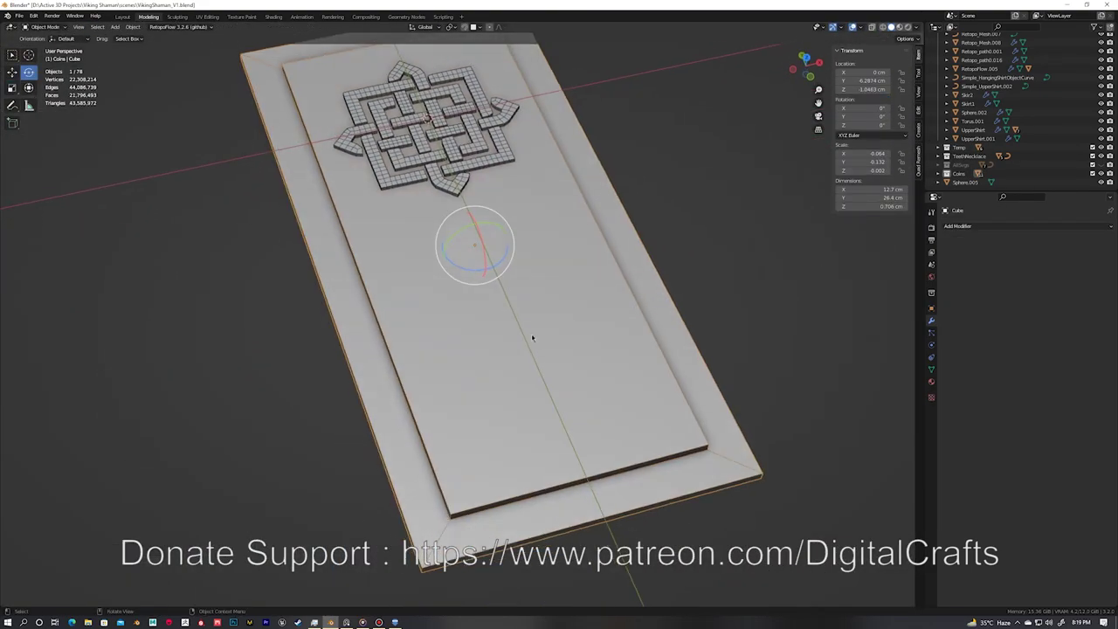
right_click(425, 374)
Step: Inset again, extrude the inner panel upward, and bevel its edges
key(i)
click(716, 319)
mouse_move(716, 319)
middle_down()
mouse_move(455, 222)
mouse_move(418, 328)
middle_up()
click(451, 217)
key(e)
click(454, 219)
click(600, 361)
middle_drag(600, 361, 462, 204)
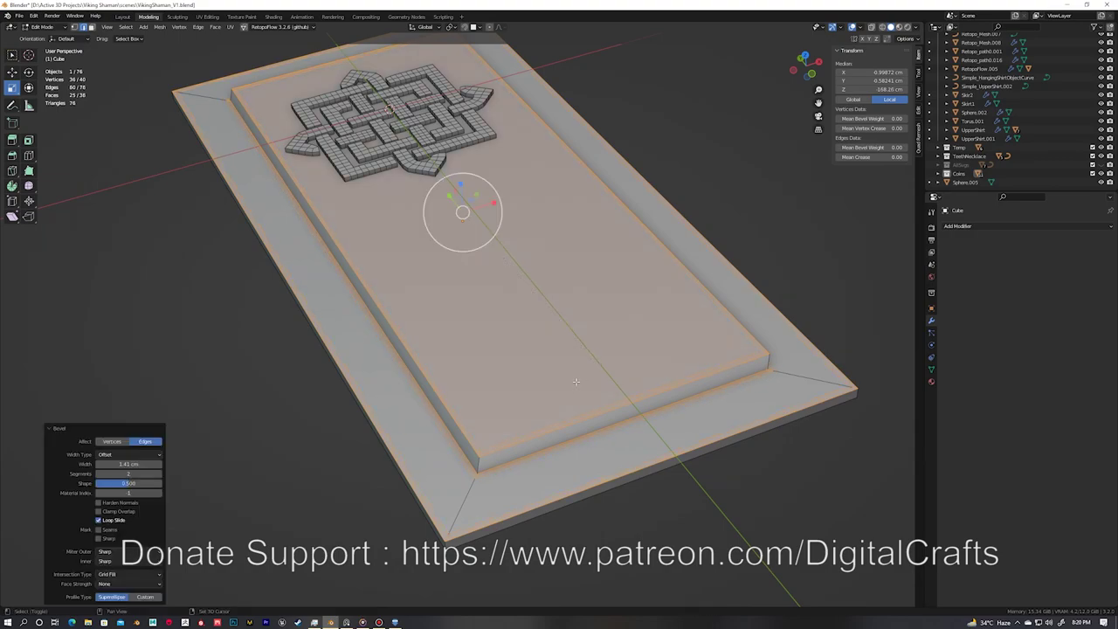
key(Tab)
Step: Select the knot object and begin moving it along Y
right_click(576, 227)
key(g)
key(y)
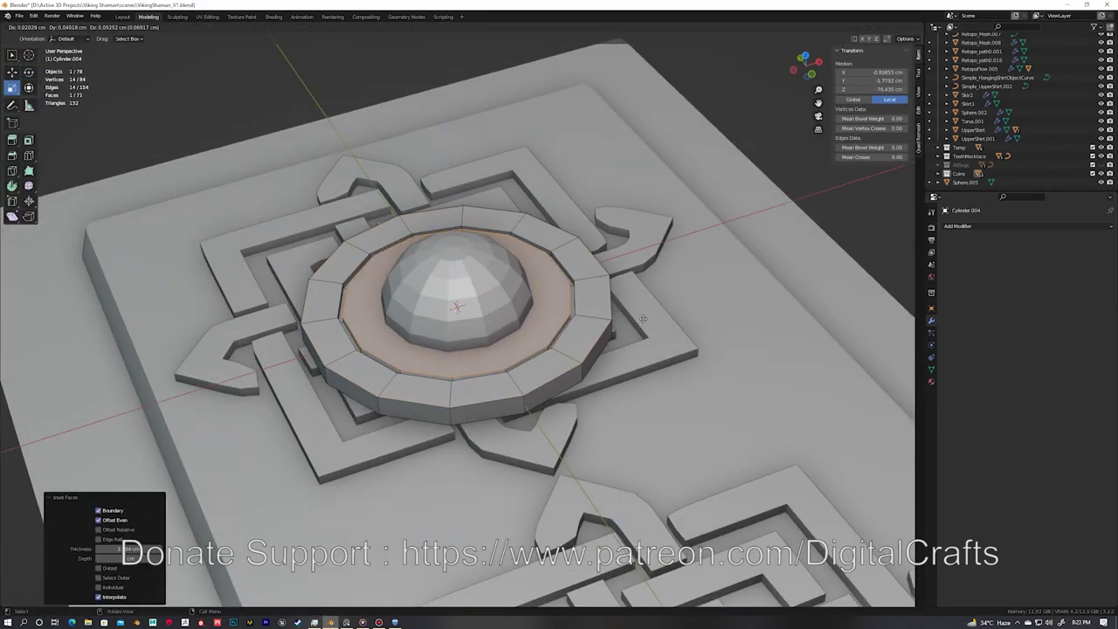
Step: Scale the domed stud down along Z and drag it onto the plate's edge
key(Tab)
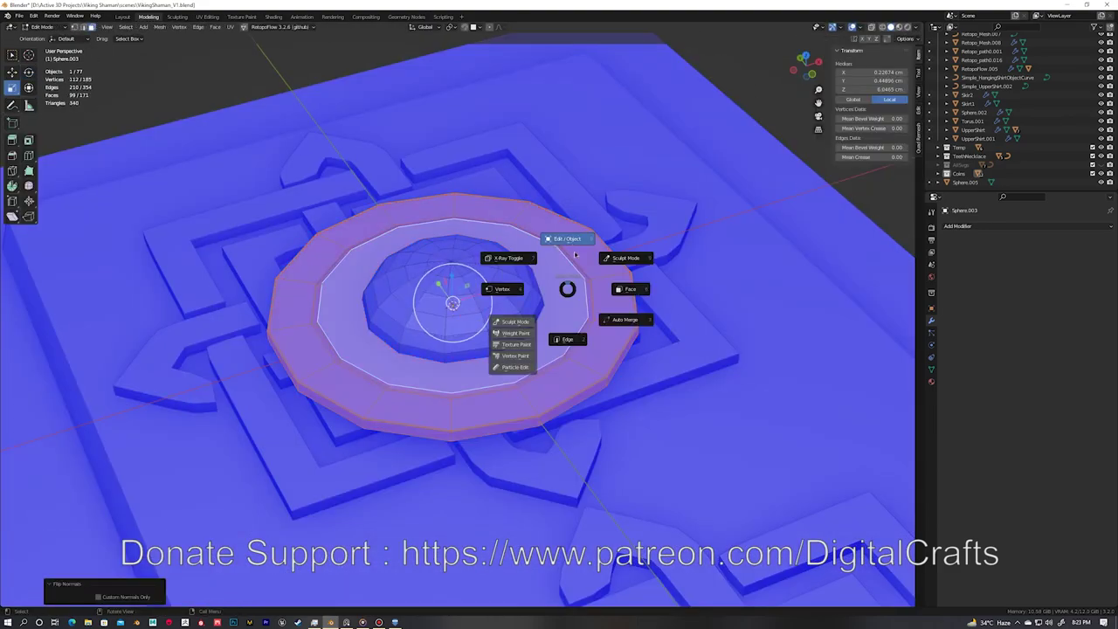
middle_drag(523, 324, 506, 178)
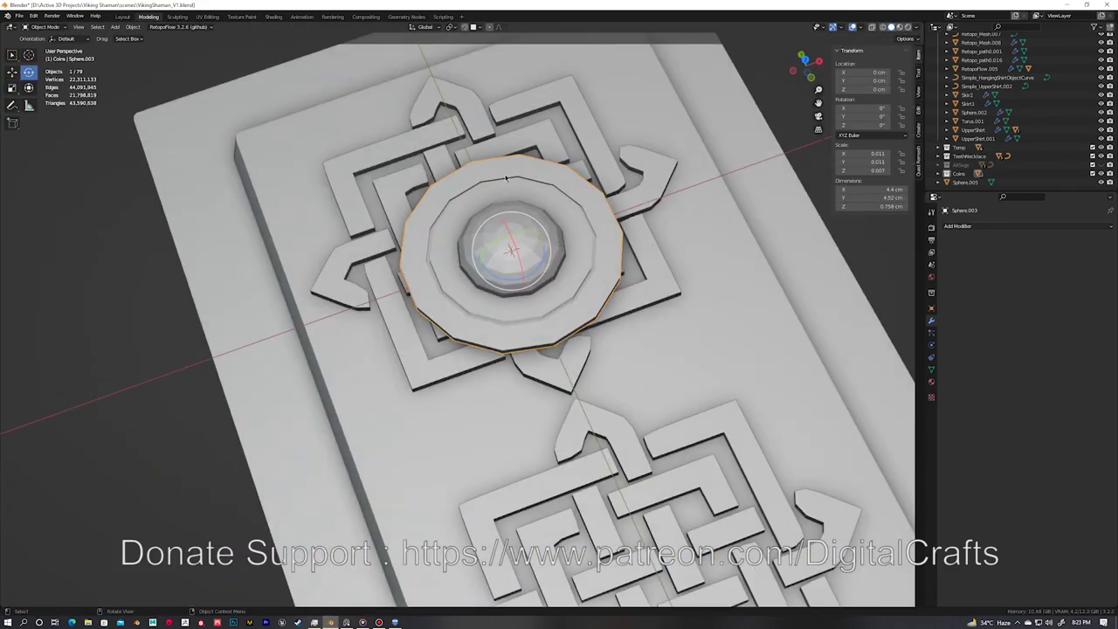
key(s)
key(z)
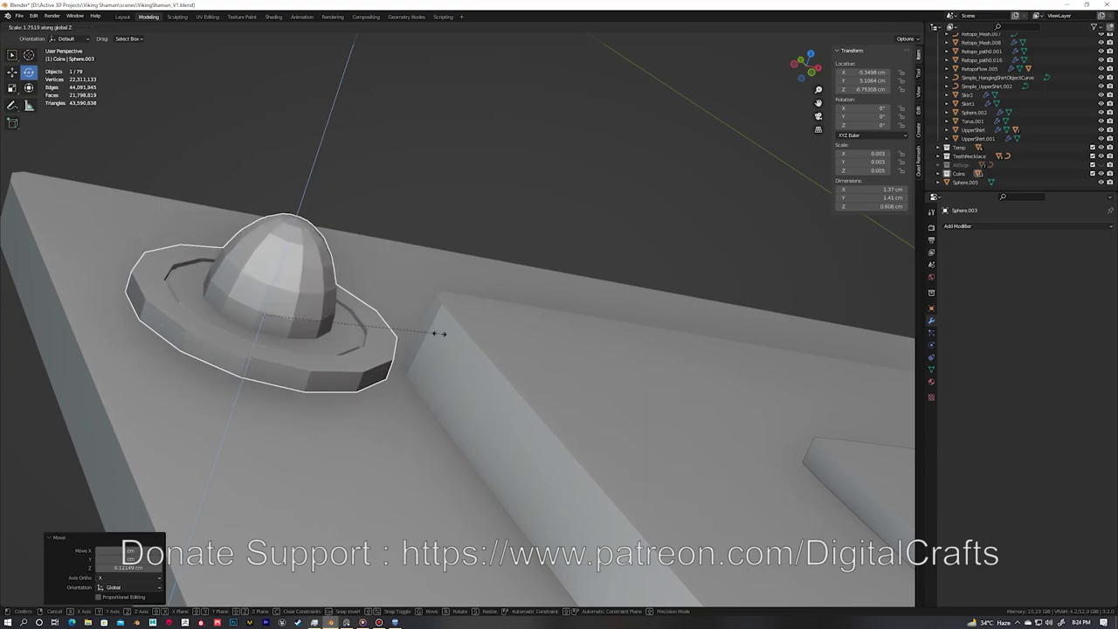
click(443, 332)
mouse_move(443, 333)
middle_down()
mouse_move(506, 271)
mouse_move(444, 222)
middle_up()
Step: Duplicate the studs down the side and onto the opposite and bottom edges of the knot plate
click(559, 236)
scroll(542, 288, down, 5)
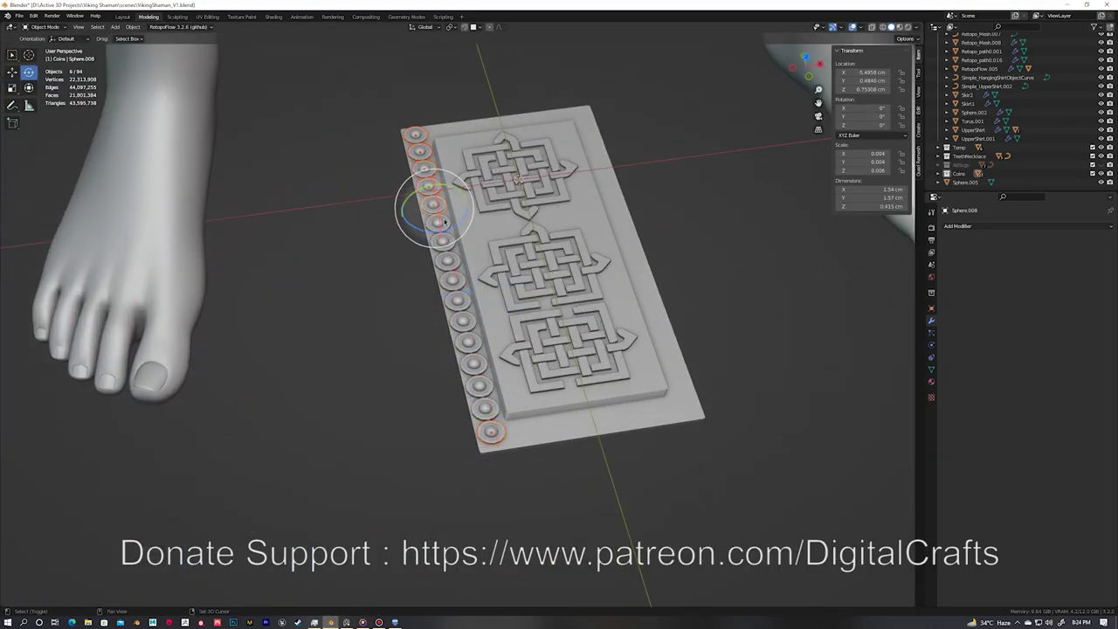
shift+click(480, 385)
shift+click(485, 406)
middle_drag(487, 396, 470, 199)
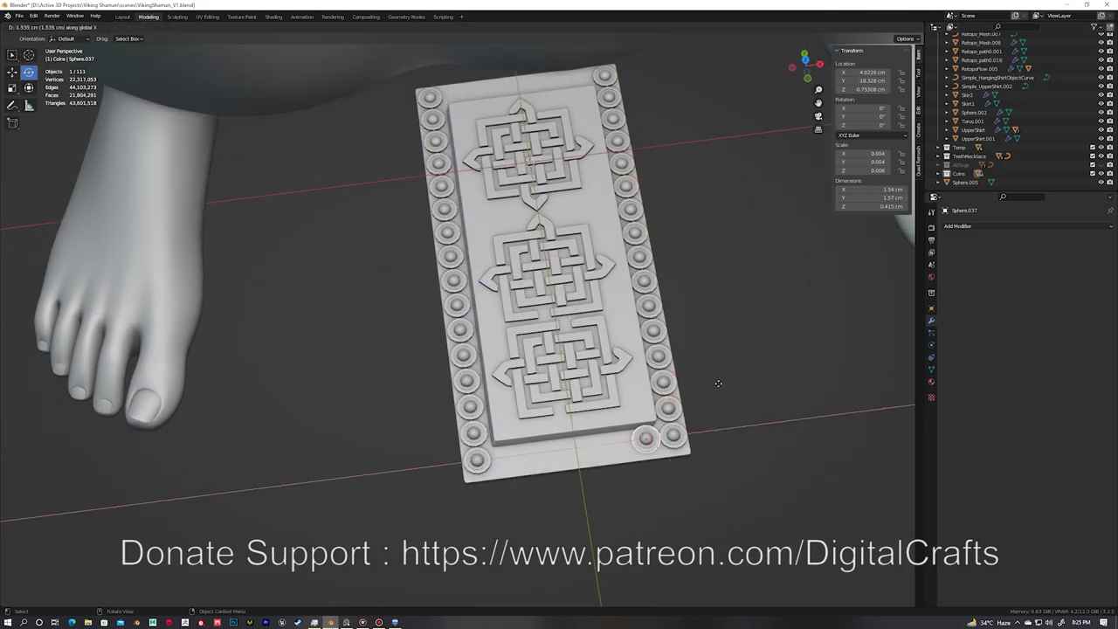
click(718, 383)
middle_drag(718, 383, 518, 325)
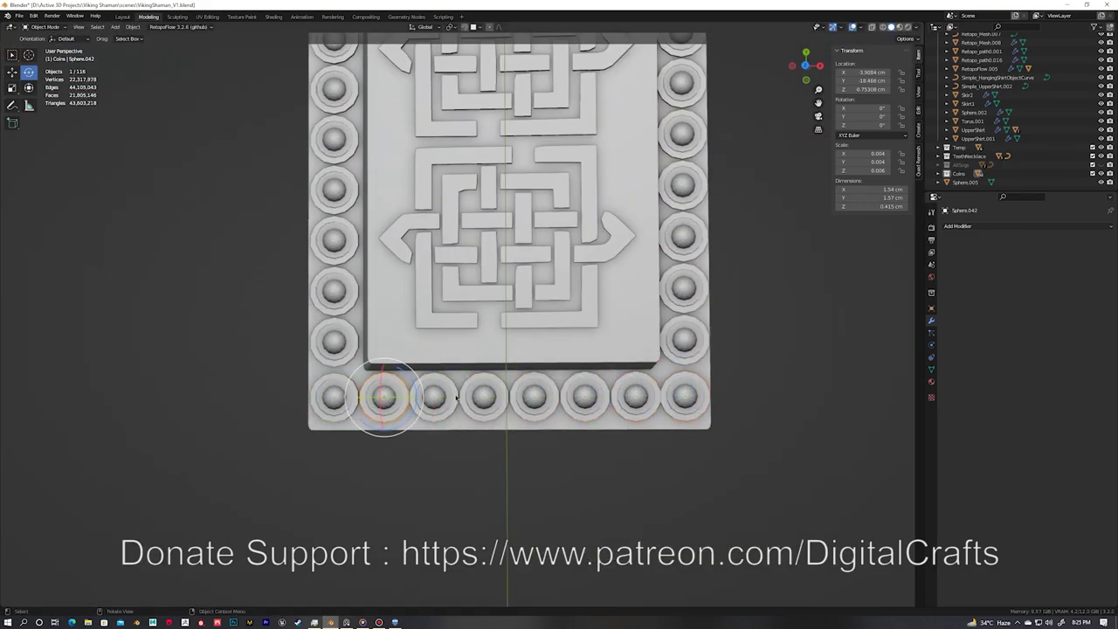
shift+click(455, 397)
middle_drag(455, 397, 492, 413)
right_click(349, 112)
scroll(449, 256, up, 5)
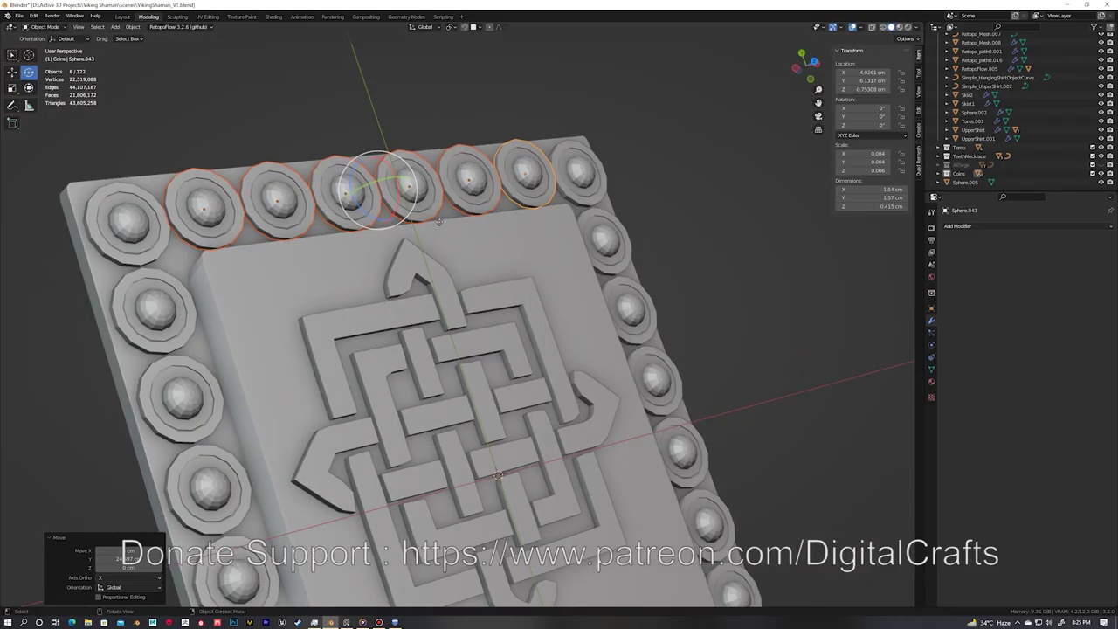
scroll(449, 256, down, 5)
mouse_move(449, 257)
middle_down()
mouse_move(531, 273)
mouse_move(558, 359)
mouse_move(390, 357)
middle_up()
Step: Box-select all the studs and knot pieces and join them into the plate with Ctrl+J
click(530, 273)
scroll(530, 274, down, 3)
scroll(558, 359, up, 2)
click(557, 359)
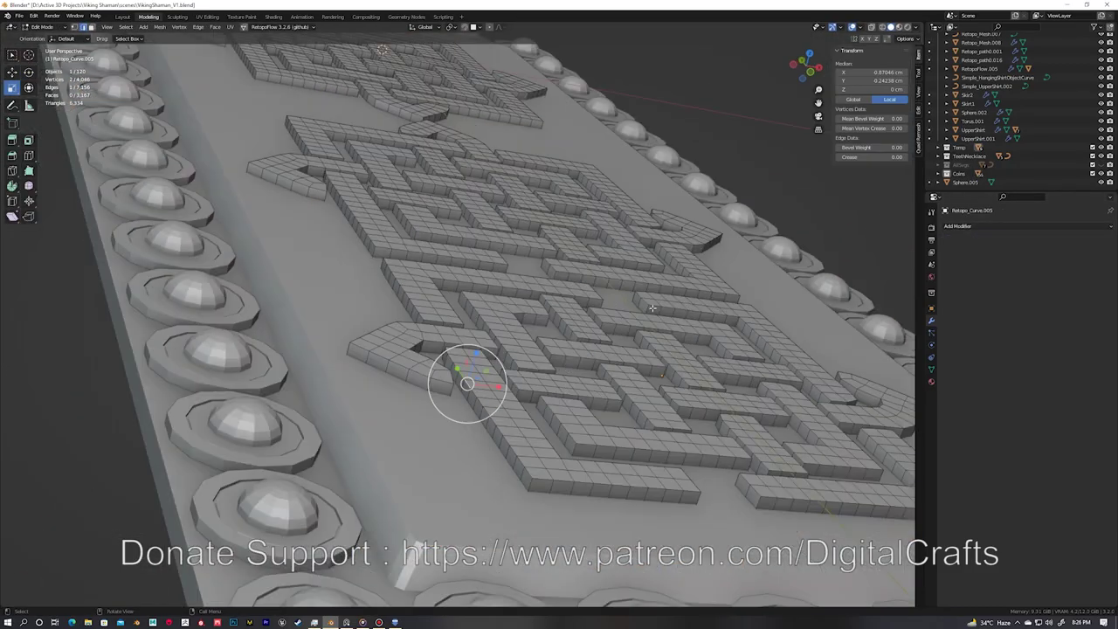
key(b)
drag(219, 124, 727, 537)
mouse_move(726, 537)
middle_down()
mouse_move(559, 332)
mouse_move(533, 262)
middle_up()
scroll(559, 332, down, 3)
key(ctrl+j)
Step: Add a supporting edge loop near the plate rim and raise its Multires level to smooth it
middle_drag(559, 349, 559, 297)
key(Tab)
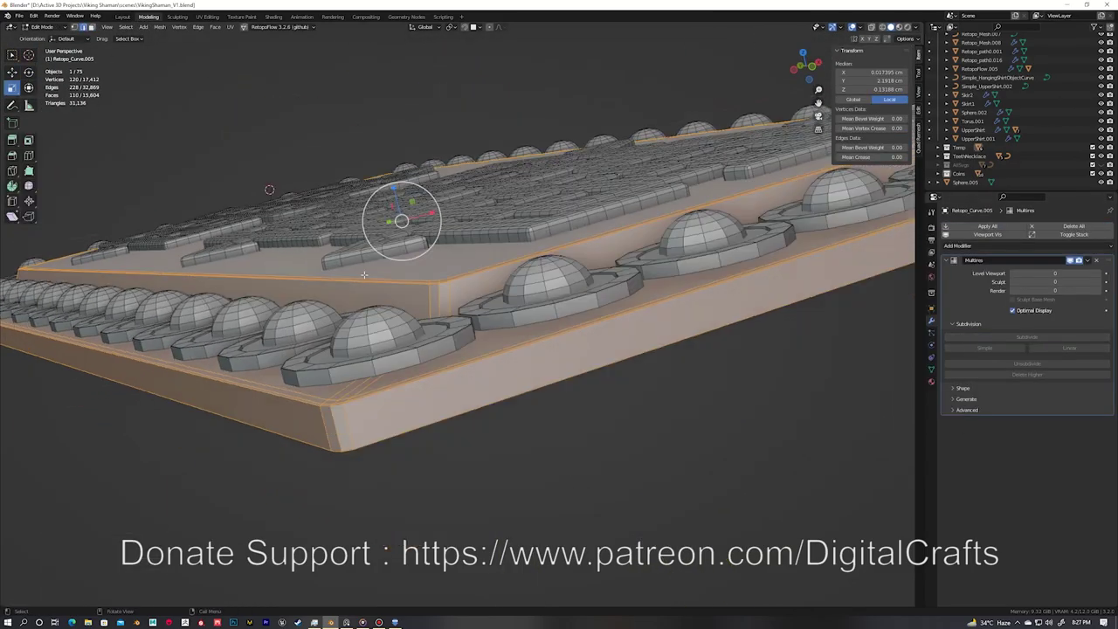
scroll(410, 262, up, 5)
key(ctrl+r)
click(393, 480)
scroll(393, 480, down, 4)
middle_drag(563, 345, 512, 392)
key(ctrl+Tab)
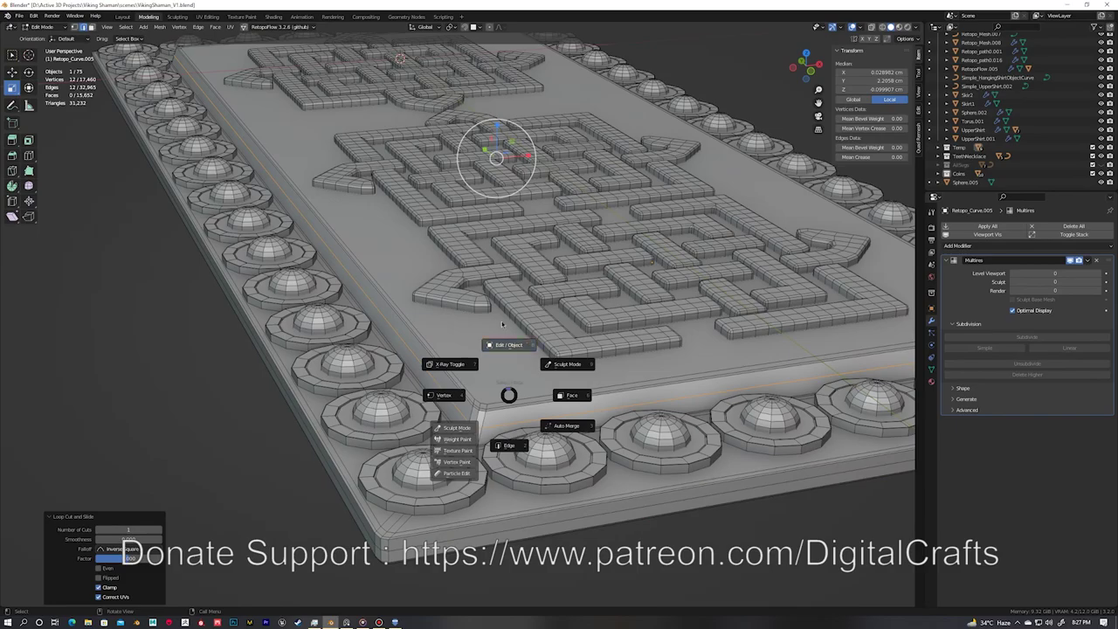
click(441, 392)
key(ctrl+2)
scroll(537, 246, down, 4)
key(KP_Divide)
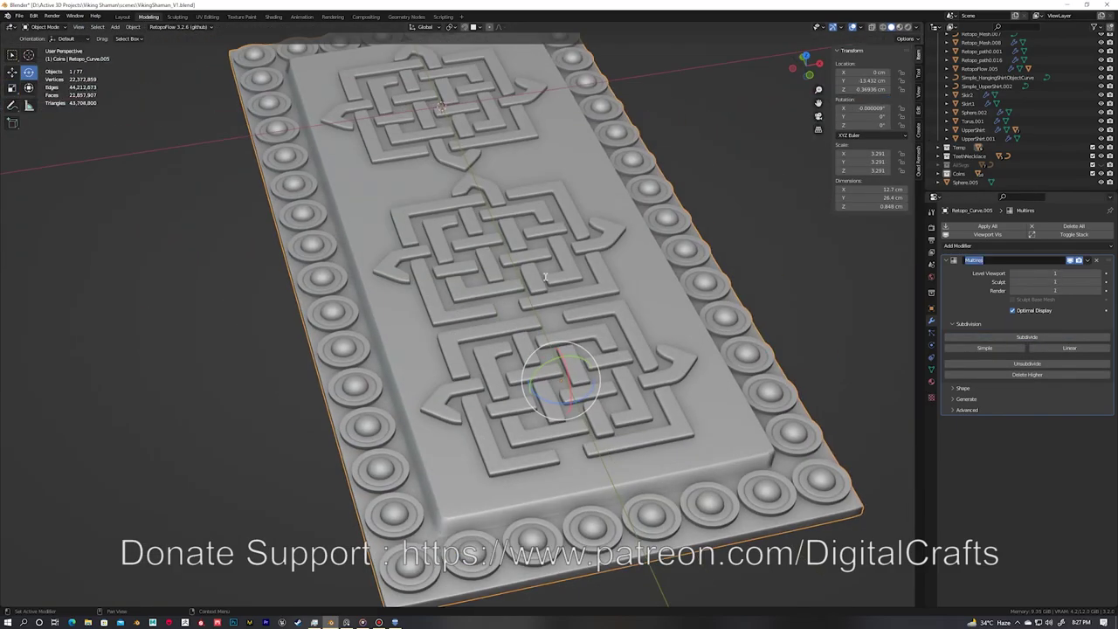
Step: Deselect everything, save the file, and add a torus for the hanging ring
scroll(561, 267, up, 4)
middle_drag(562, 266, 320, 312)
scroll(320, 312, down, 3)
key(alt+a)
key(ctrl+s)
scroll(319, 312, down, 3)
key(shift+a)
click(376, 382)
scroll(647, 374, down, 5)
text(6)
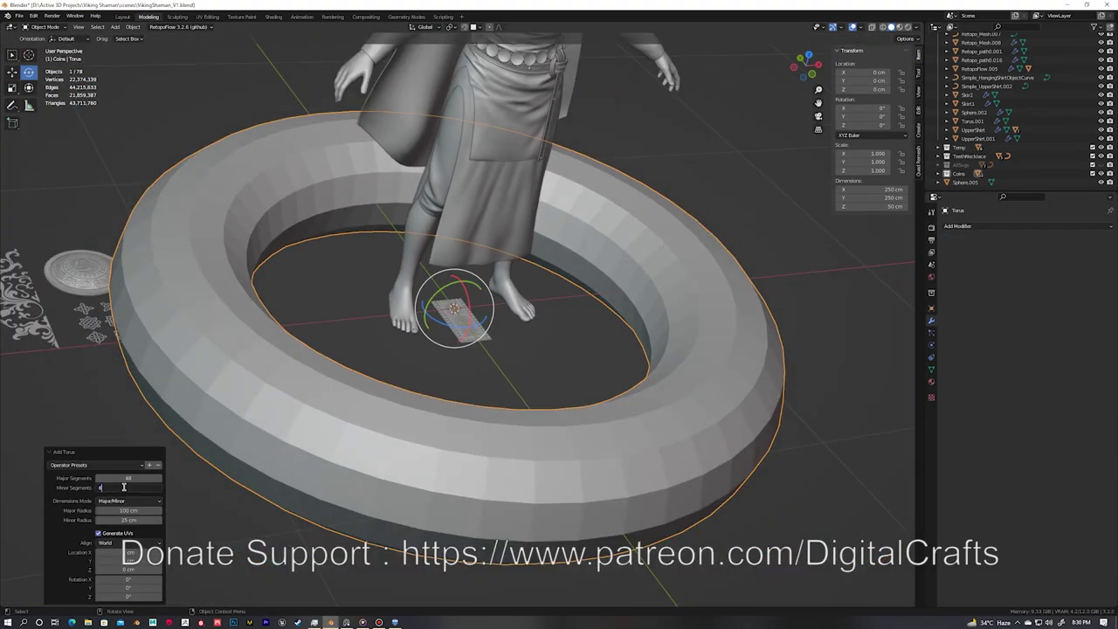
Step: Set the torus Minor Segments to 8
key(Return)
click(126, 478)
text(8)
key(Return)
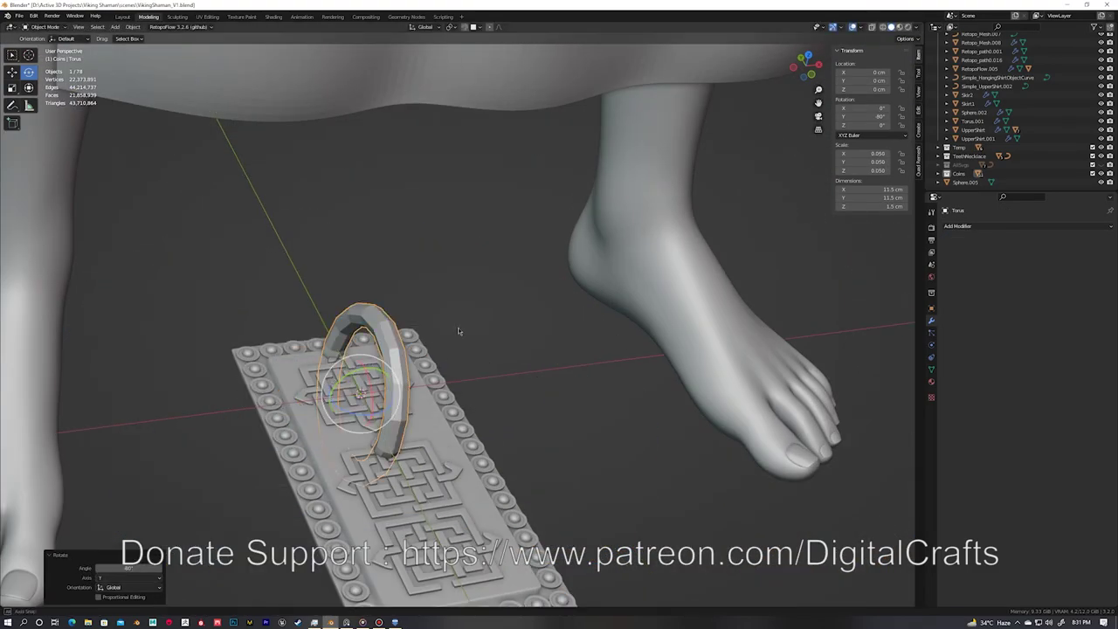
Step: Thin the ring's tube with Alt+S in Edit Mode, then save the file
middle_drag(464, 335, 408, 314)
key(Tab)
scroll(408, 314, up, 3)
key(alt+s)
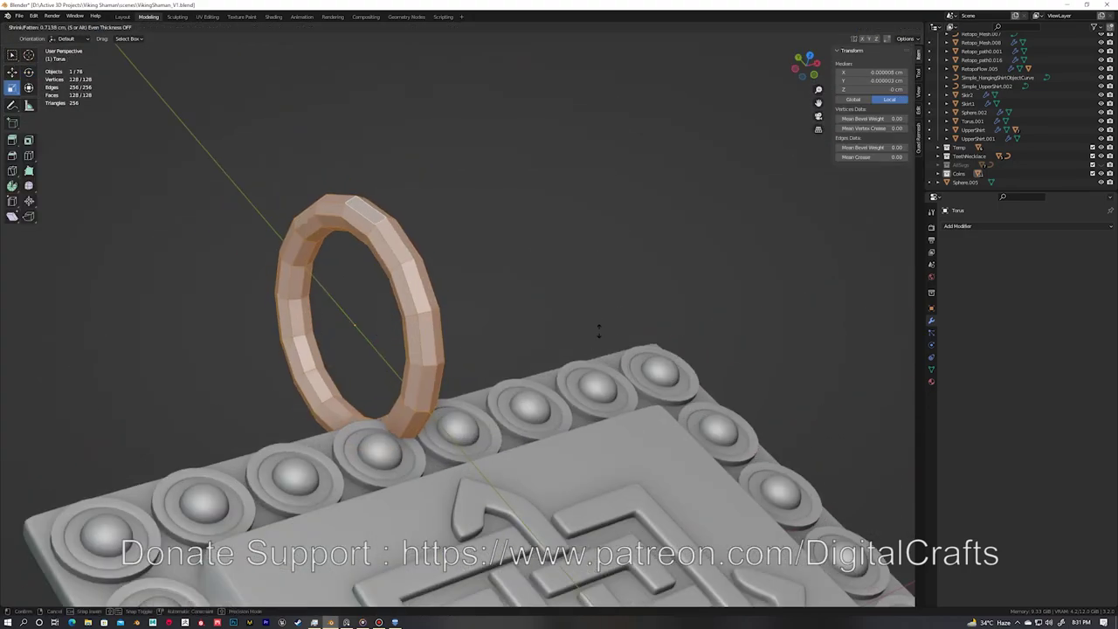
click(602, 340)
key(Tab)
scroll(603, 340, down, 5)
scroll(552, 330, down, 5)
key(ctrl+s)
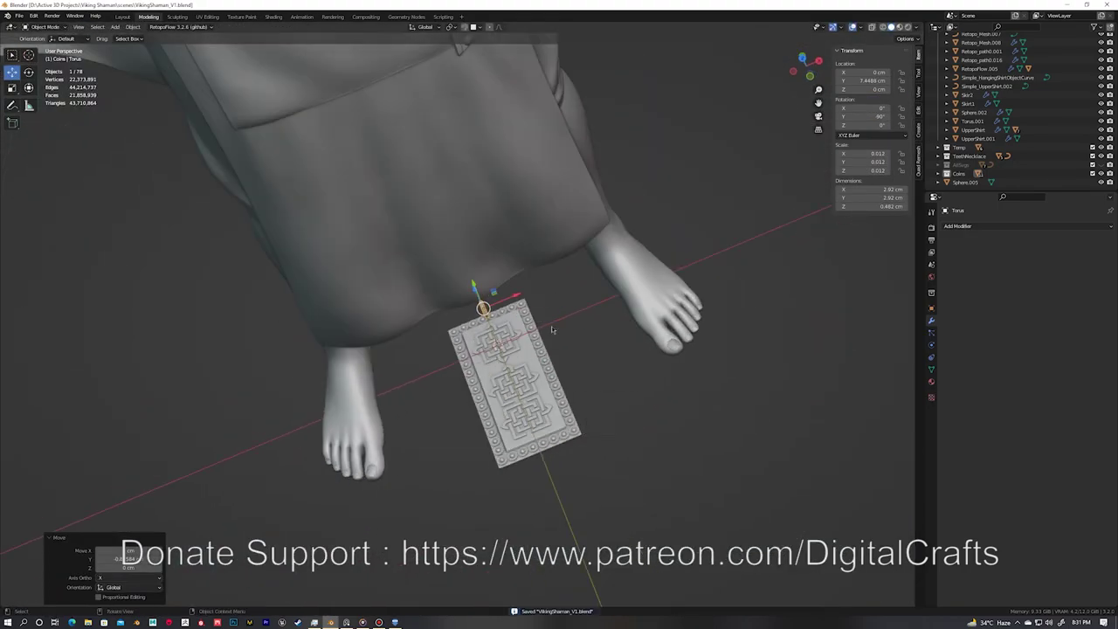
Step: Join the torus ring into the knot plate
middle_drag(552, 331, 507, 322)
scroll(507, 321, up, 4)
key(ctrl+j)
scroll(508, 322, down, 2)
scroll(507, 321, down, 5)
scroll(507, 321, up, 8)
Step: Shrink the plate to pendant size and rotate it to hang against the strap
key(r)
key(s)
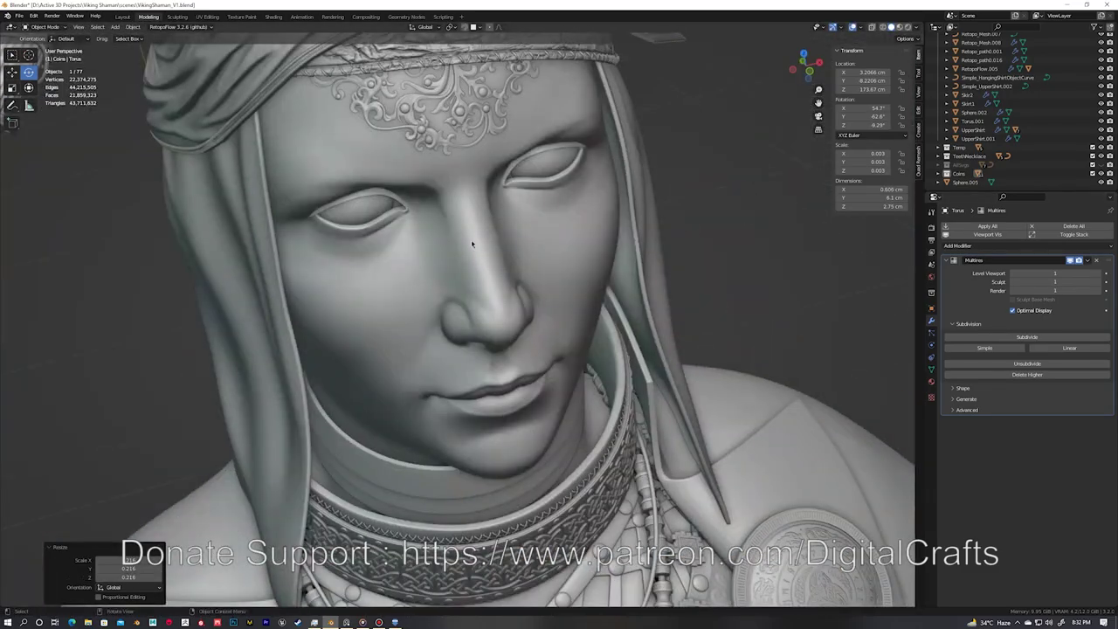
key(KP_Decimal)
scroll(471, 245, up, 3)
middle_drag(472, 245, 492, 271)
key(r)
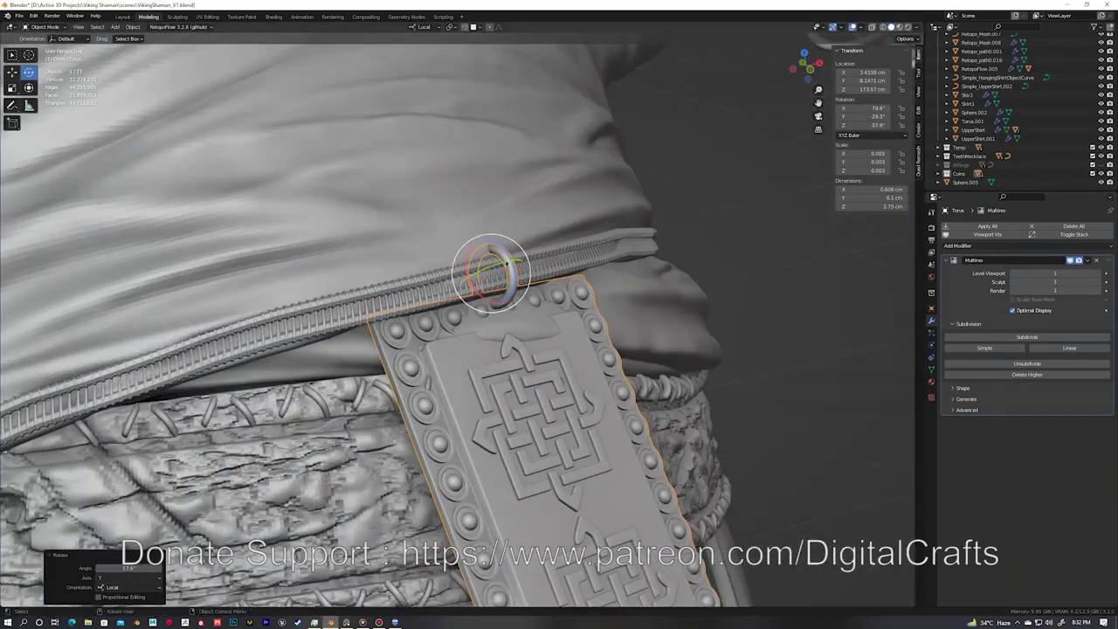
click(528, 268)
key(r)
click(515, 278)
Step: Check the ring in Edit Mode and move the plate along the headband strap
key(Tab)
middle_drag(516, 277, 561, 258)
key(l)
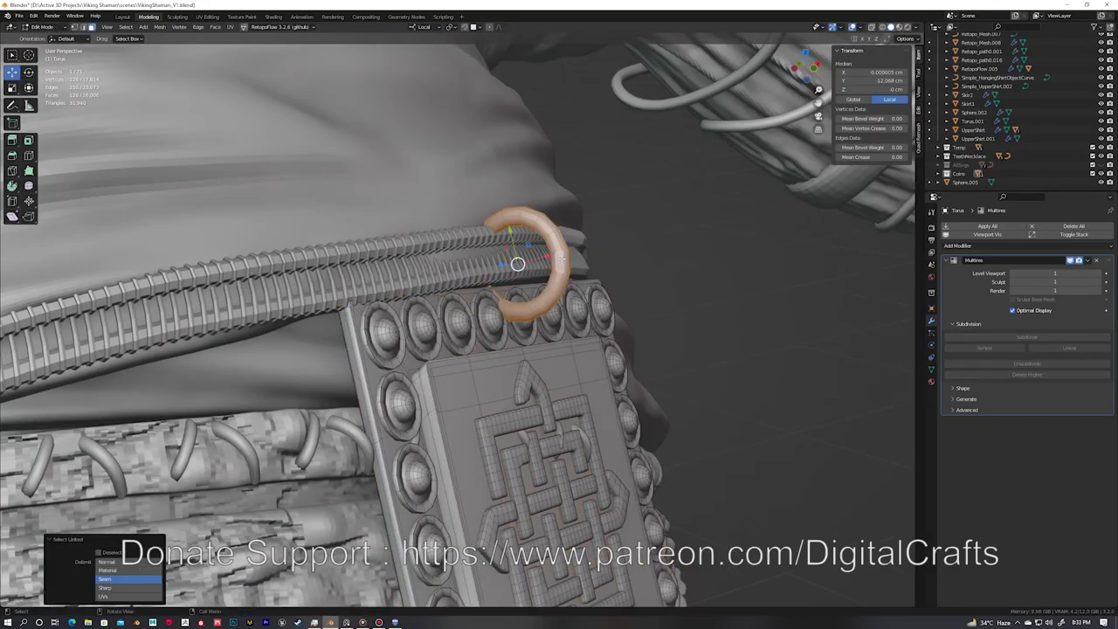
key(Tab)
scroll(490, 261, down, 6)
mouse_move(490, 261)
middle_down()
mouse_move(492, 250)
mouse_move(660, 522)
middle_up()
key(g)
click(498, 255)
Step: Make a linked Alt+D copy of the plate and place it beside the first on the strap
scroll(603, 280, down, 3)
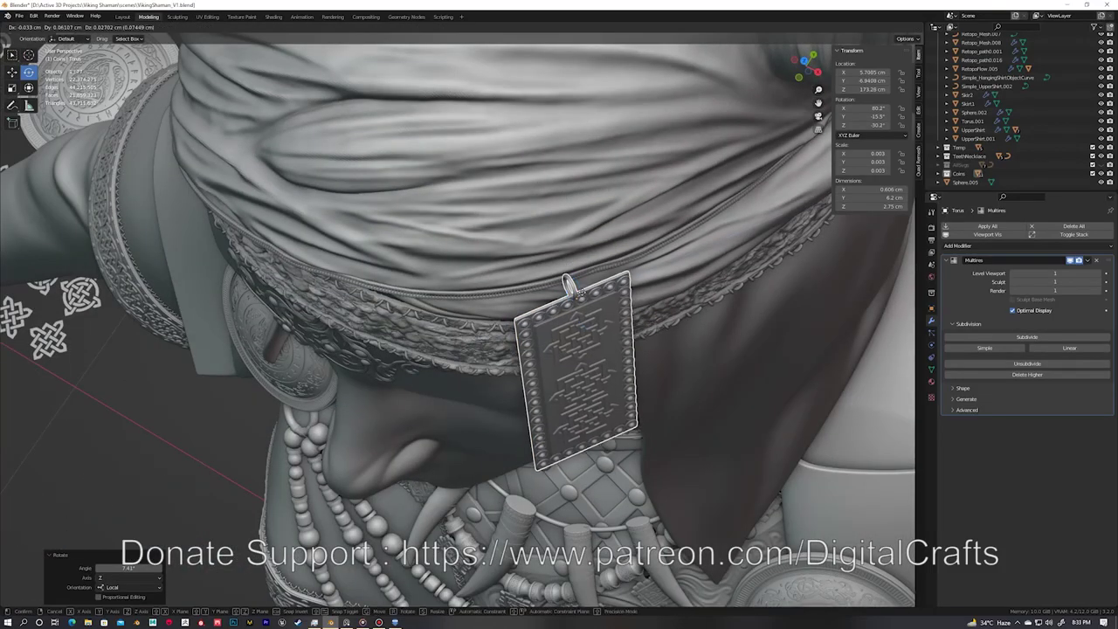
middle_drag(569, 280, 536, 262)
scroll(536, 262, up, 4)
click(522, 308)
middle_drag(522, 307, 489, 302)
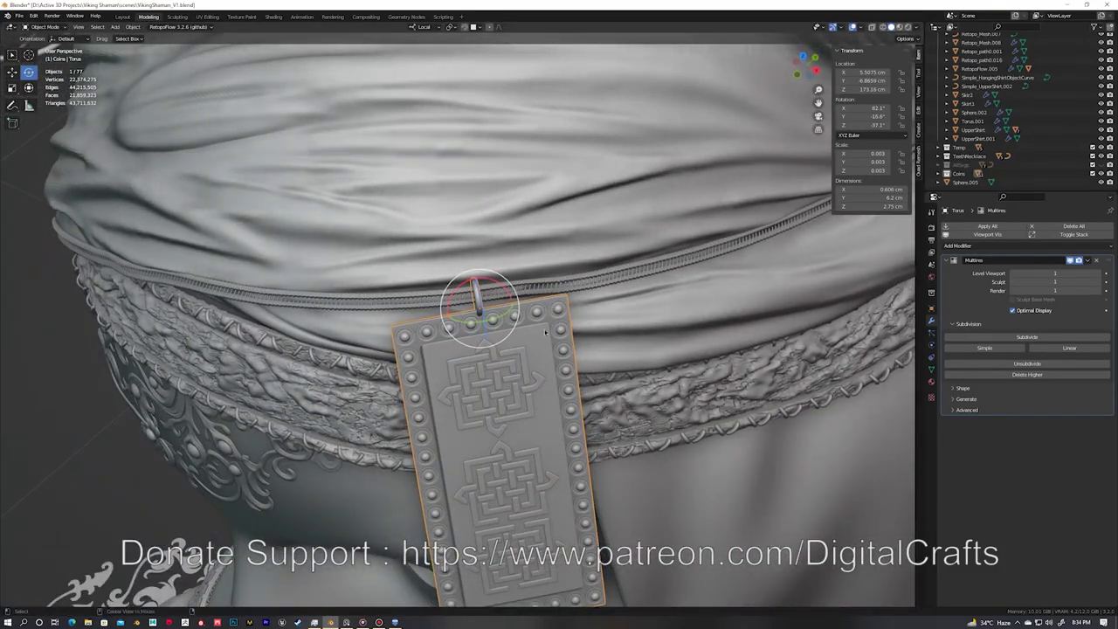
key(alt+d)
mouse_move(660, 367)
middle_down()
mouse_move(611, 314)
mouse_move(531, 255)
mouse_move(524, 262)
mouse_move(594, 297)
middle_up()
key(g)
click(612, 297)
Step: Duplicate the plate once more and slide the third copy sideways along the X axis
key(shift+d)
scroll(552, 238, up, 4)
key(g)
key(x)
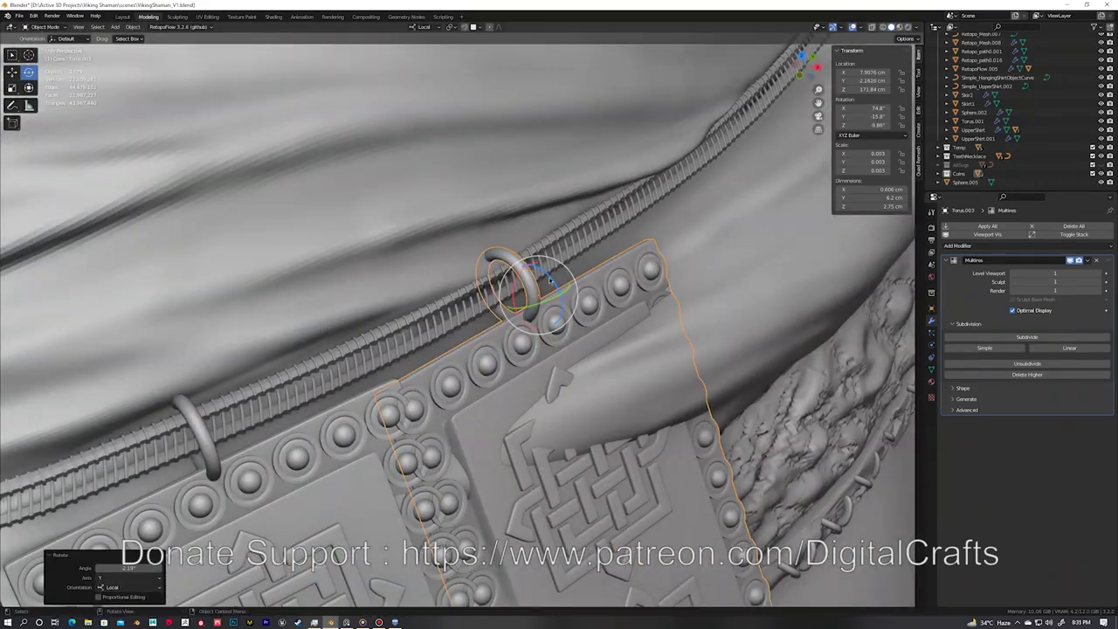